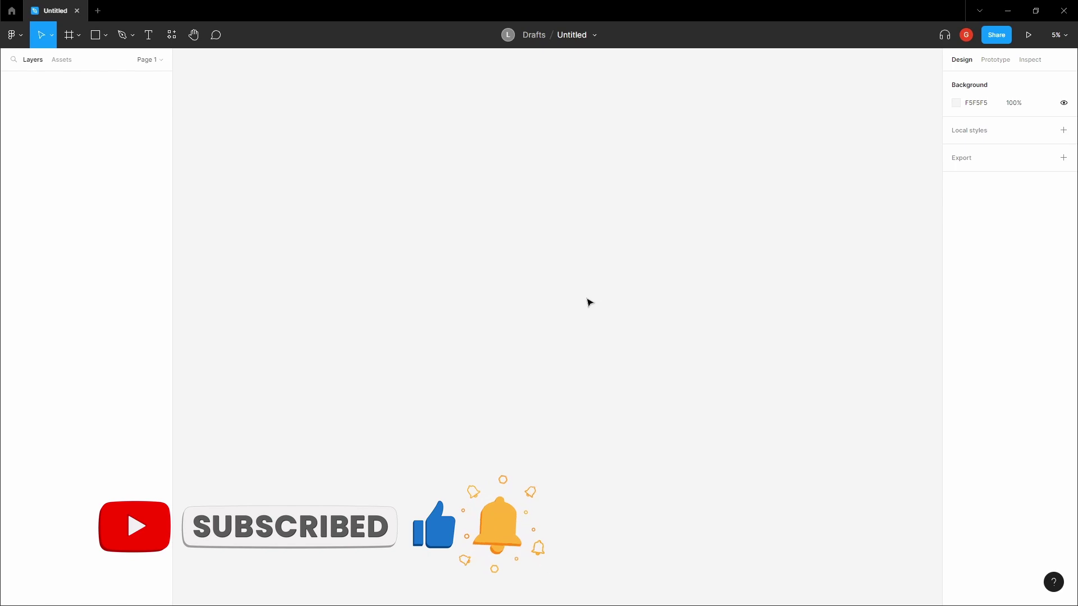
Step: Paste the prepared Logo, Text Styles, Images, Colors and Background frames into the empty file
{"action": "key", "text": "ctrl+v"}
{"action": "left_click", "coordinate": [573, 202]}
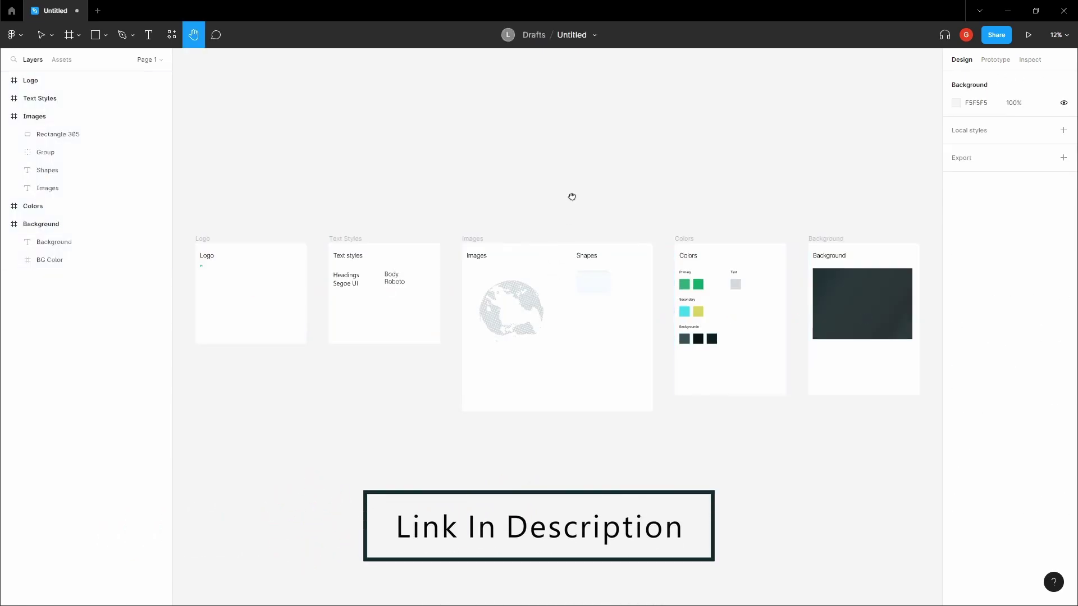
{"action": "left_click_drag", "start_coordinate": [571, 202], "coordinate": [573, 173]}
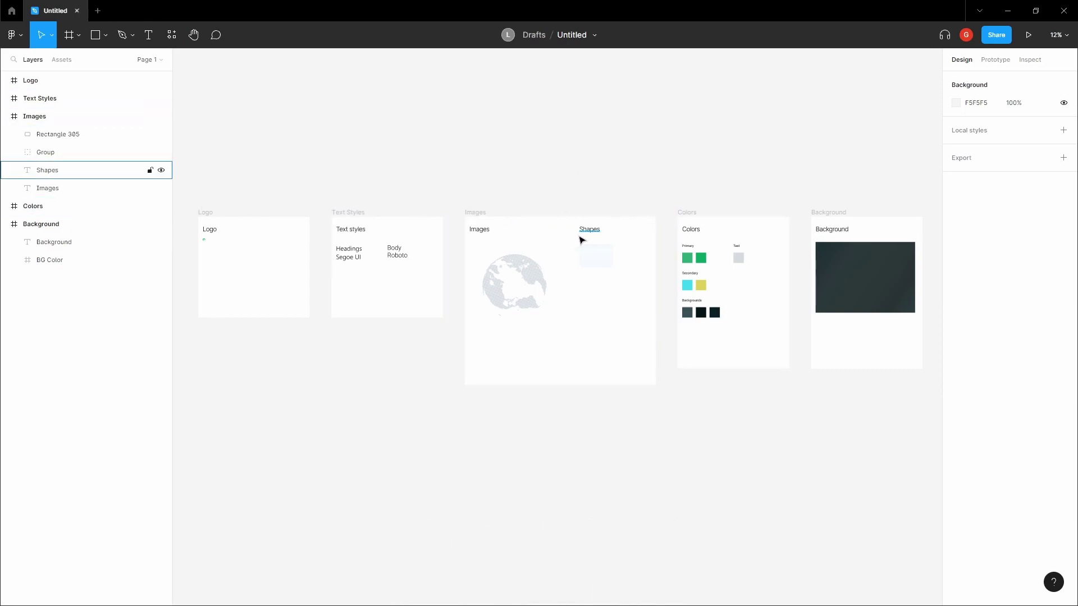
Step: Look over the pasted Logo, Text Styles, Images, Colors and Background frames
{"action": "key", "text": "h"}
{"action": "left_click_drag", "start_coordinate": [651, 191], "coordinate": [631, 191]}
{"action": "key", "text": "v"}
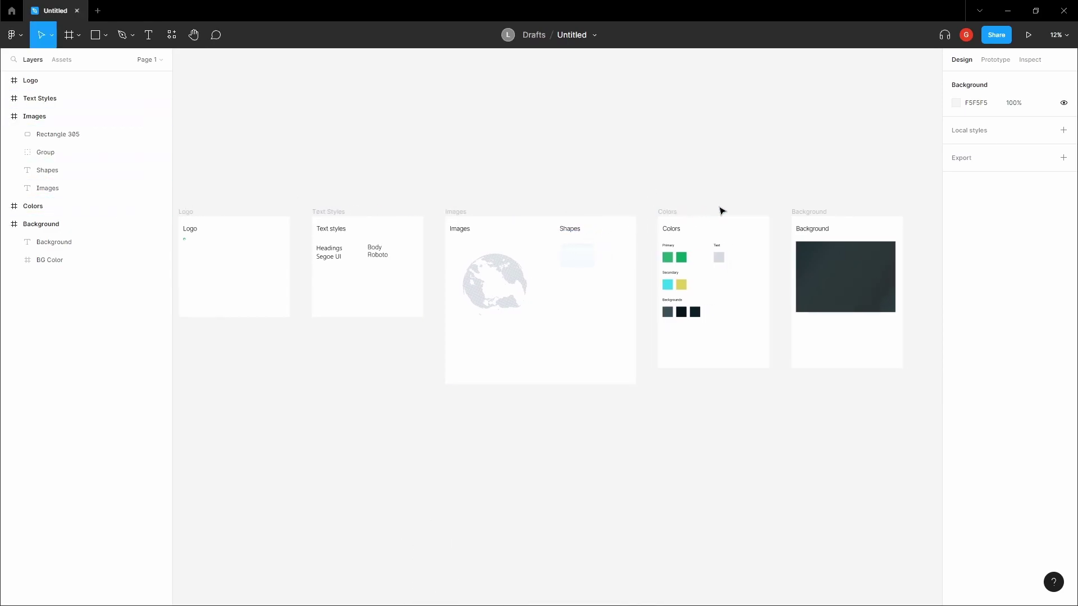
{"action": "key", "text": "h"}
{"action": "left_click_drag", "start_coordinate": [801, 196], "coordinate": [787, 177]}
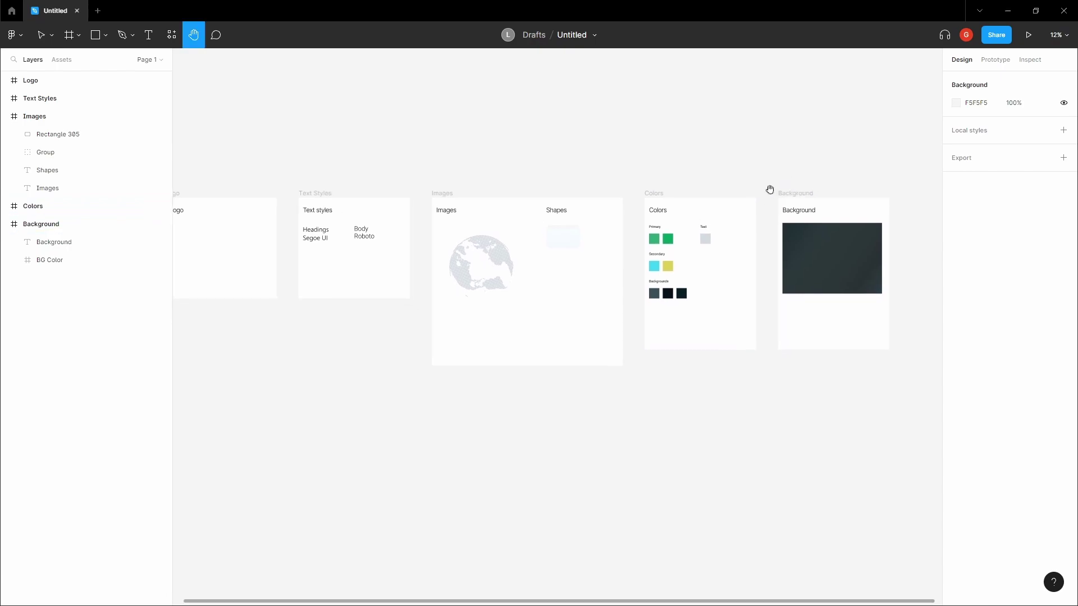
{"action": "scroll", "coordinate": [770, 190], "scroll_direction": "down", "scroll_amount": 1}
{"action": "left_click_drag", "start_coordinate": [726, 245], "coordinate": [728, 234]}
{"action": "scroll", "coordinate": [728, 234], "scroll_direction": "down", "scroll_amount": 1}
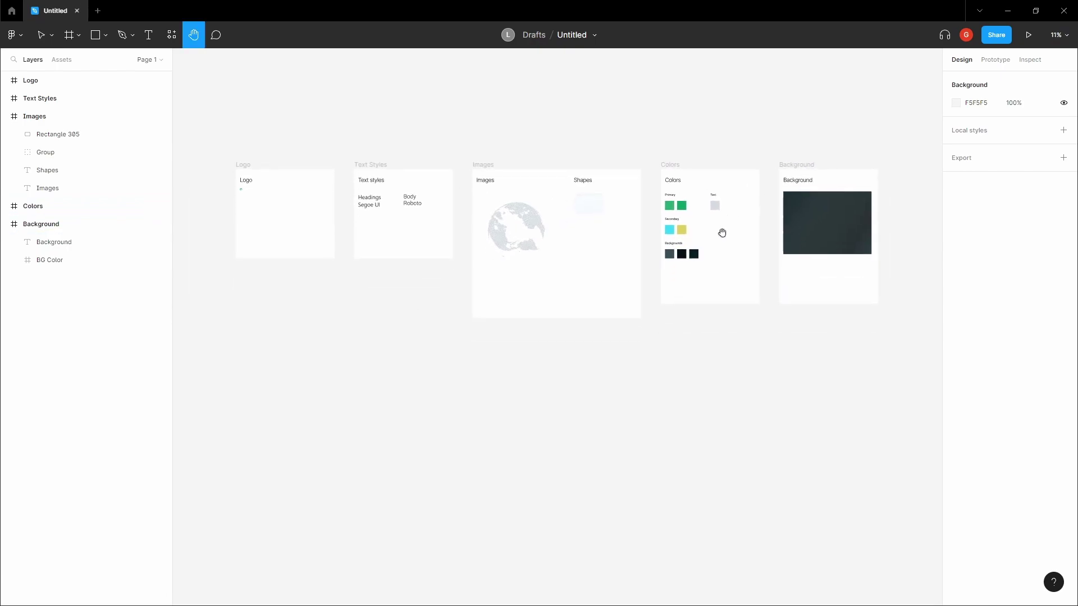
{"action": "scroll", "coordinate": [696, 269], "scroll_direction": "down", "scroll_amount": 2}
{"action": "scroll", "coordinate": [665, 257], "scroll_direction": "down", "scroll_amount": 2}
{"action": "key", "text": "v"}
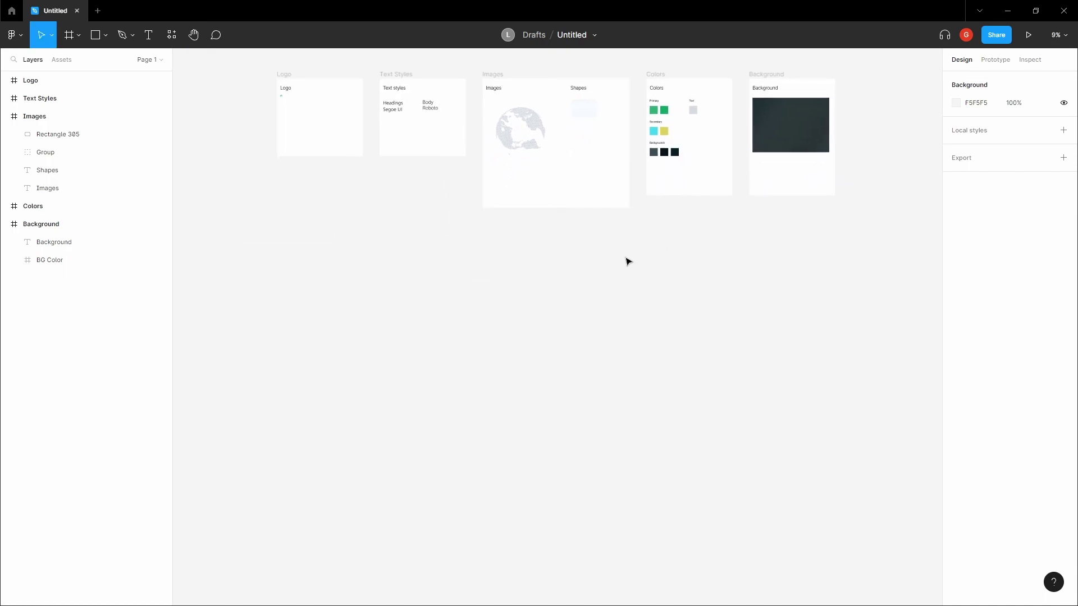
Step: Create a 1440 × 1024 frame from the Desktop preset in the empty canvas area below the style frames
{"action": "scroll", "coordinate": [628, 260], "scroll_direction": "down", "scroll_amount": 1}
{"action": "key", "text": "f"}
{"action": "scroll", "coordinate": [828, 210], "scroll_direction": "down", "scroll_amount": 3}
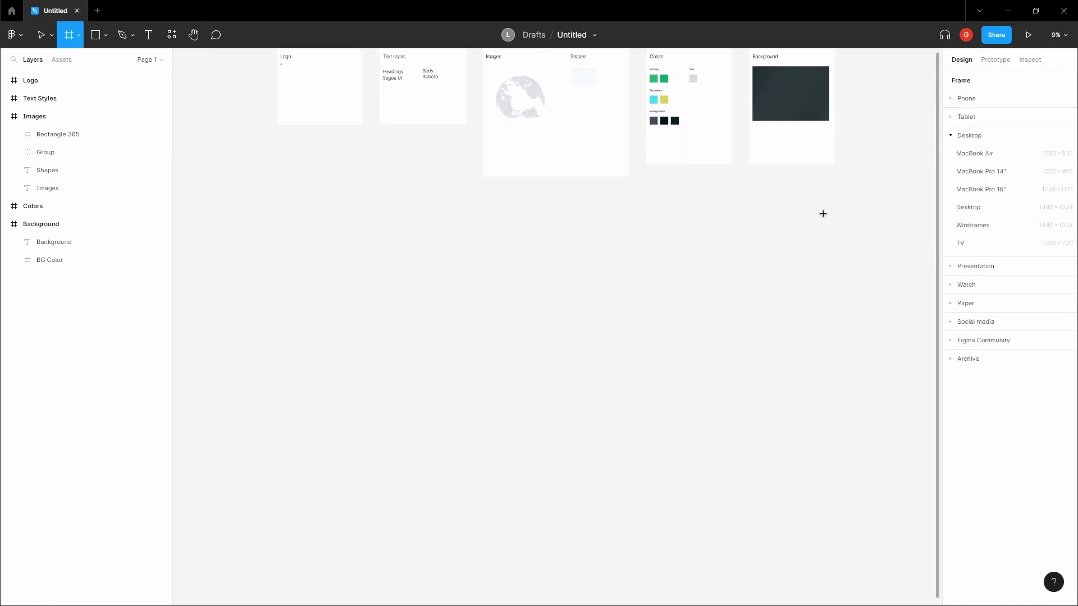
{"action": "left_click", "coordinate": [1007, 213]}
{"action": "left_click", "coordinate": [611, 243]}
{"action": "key", "text": "h"}
{"action": "left_click_drag", "start_coordinate": [611, 243], "coordinate": [623, 197]}
{"action": "scroll", "coordinate": [583, 247], "scroll_direction": "up", "scroll_amount": 3}
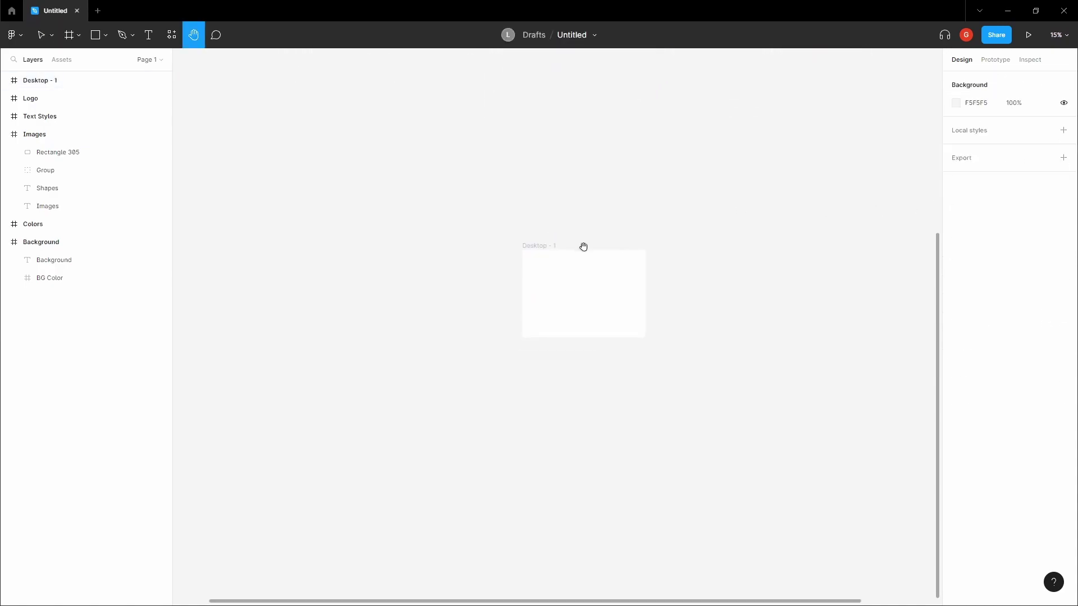
Step: Rename the file as Web3 Landing Page
{"action": "key", "text": "v"}
{"action": "left_click", "coordinate": [573, 36]}
{"action": "type", "text": "We"}
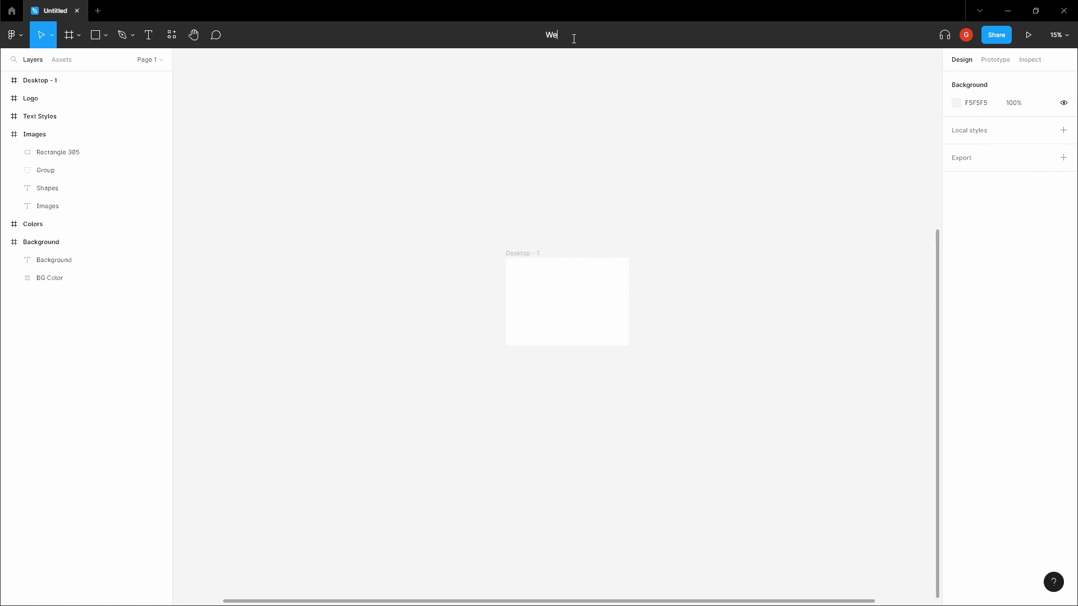
{"action": "type", "text": "b3 Landing Page"}
{"action": "key", "text": "Return"}
Step: Rename the new desktop frame as Landing Page
{"action": "left_click", "coordinate": [513, 253]}
{"action": "double_click", "coordinate": [45, 80]}
{"action": "type", "text": "Kanding Page"}
{"action": "key", "text": "Return"}
Step: Collapse the Images and Background frames in the layer list
{"action": "left_click", "coordinate": [5, 134]}
{"action": "left_click", "coordinate": [5, 170]}
{"action": "left_click", "coordinate": [442, 176]}
{"action": "key", "text": "h"}
{"action": "left_click_drag", "start_coordinate": [442, 176], "coordinate": [373, 175]}
{"action": "left_click_drag", "start_coordinate": [446, 208], "coordinate": [490, 171]}
{"action": "scroll", "coordinate": [533, 241], "scroll_direction": "up", "scroll_amount": 3}
{"action": "left_click_drag", "start_coordinate": [524, 231], "coordinate": [529, 228]}
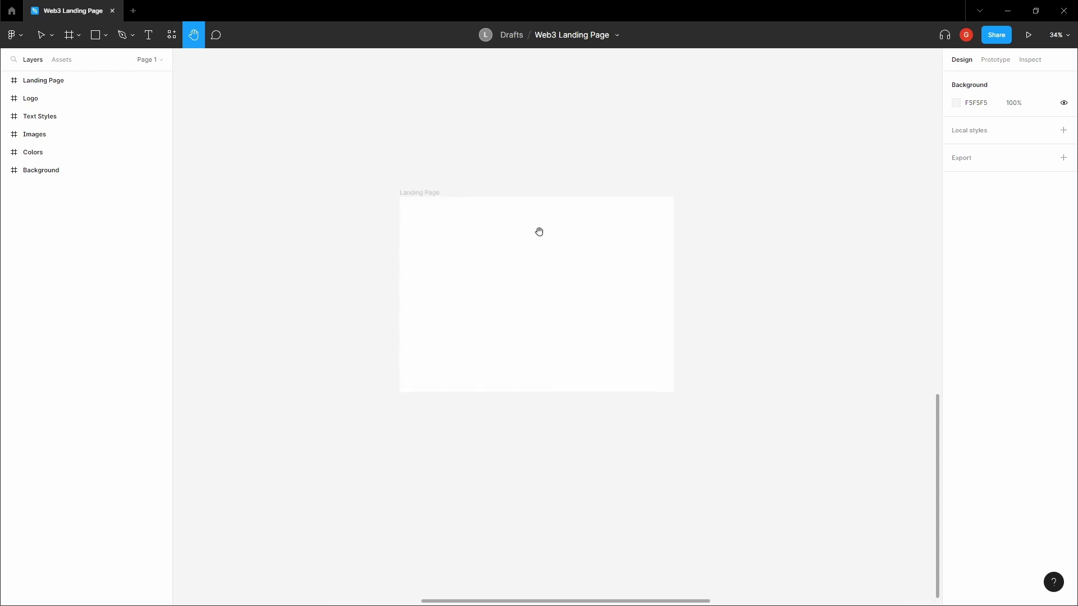
Step: Inspect the BG Color sample in the Background frame
{"action": "scroll", "coordinate": [558, 256], "scroll_direction": "down", "scroll_amount": 2}
{"action": "scroll", "coordinate": [574, 253], "scroll_direction": "down", "scroll_amount": 2}
{"action": "left_click_drag", "start_coordinate": [561, 158], "coordinate": [464, 327]}
{"action": "scroll", "coordinate": [630, 231], "scroll_direction": "up", "scroll_amount": 10}
{"action": "key", "text": "v"}
{"action": "left_click", "coordinate": [557, 237]}
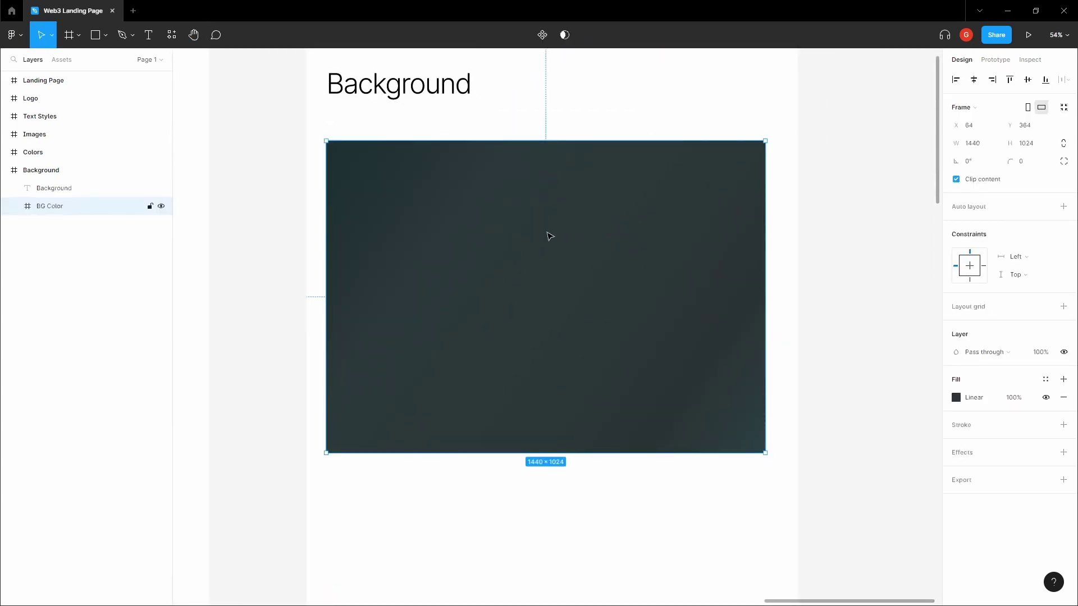
{"action": "scroll", "coordinate": [521, 232], "scroll_direction": "up", "scroll_amount": 1}
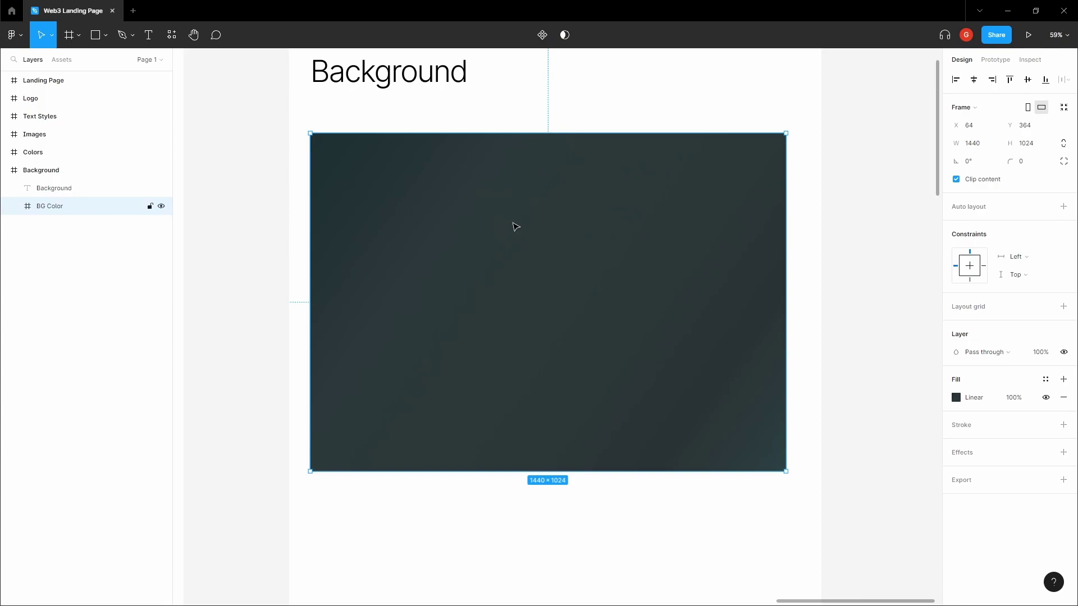
{"action": "scroll", "coordinate": [551, 253], "scroll_direction": "up", "scroll_amount": 1}
{"action": "scroll", "coordinate": [573, 271], "scroll_direction": "down", "scroll_amount": 5}
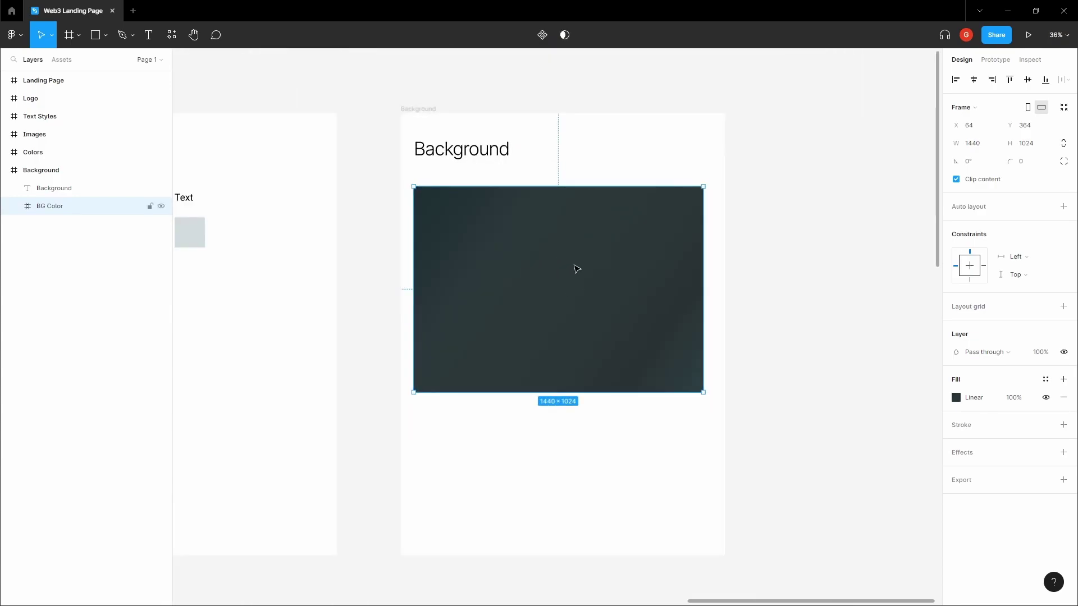
{"action": "scroll", "coordinate": [339, 286], "scroll_direction": "up", "scroll_amount": 3}
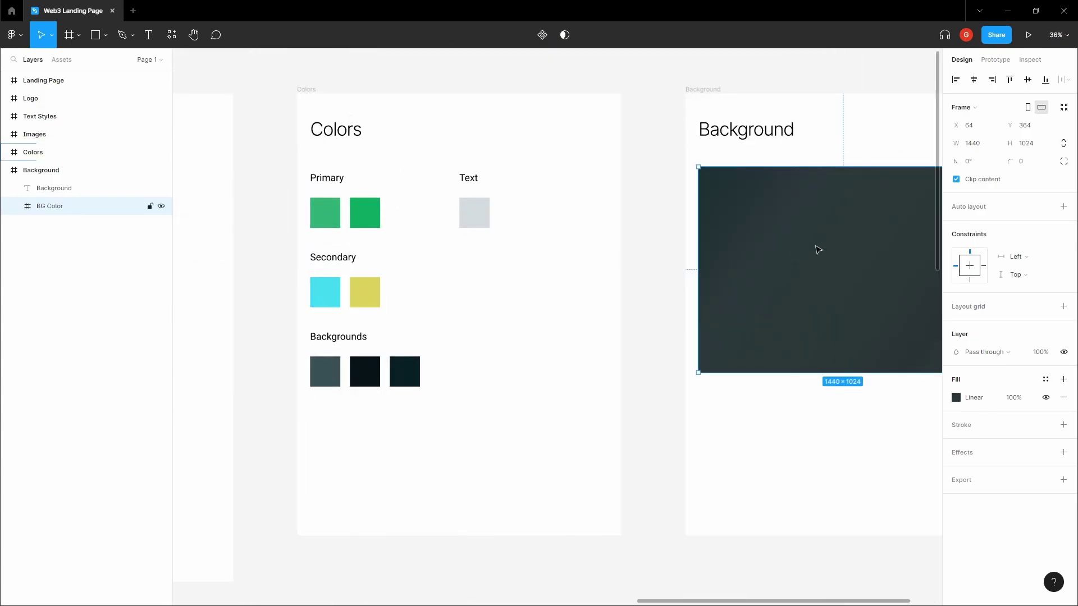
Step: Inspect the cyan swatch under Secondary in the Colors frame
{"action": "scroll", "coordinate": [332, 293], "scroll_direction": "up", "scroll_amount": 3}
{"action": "left_click", "coordinate": [332, 291]}
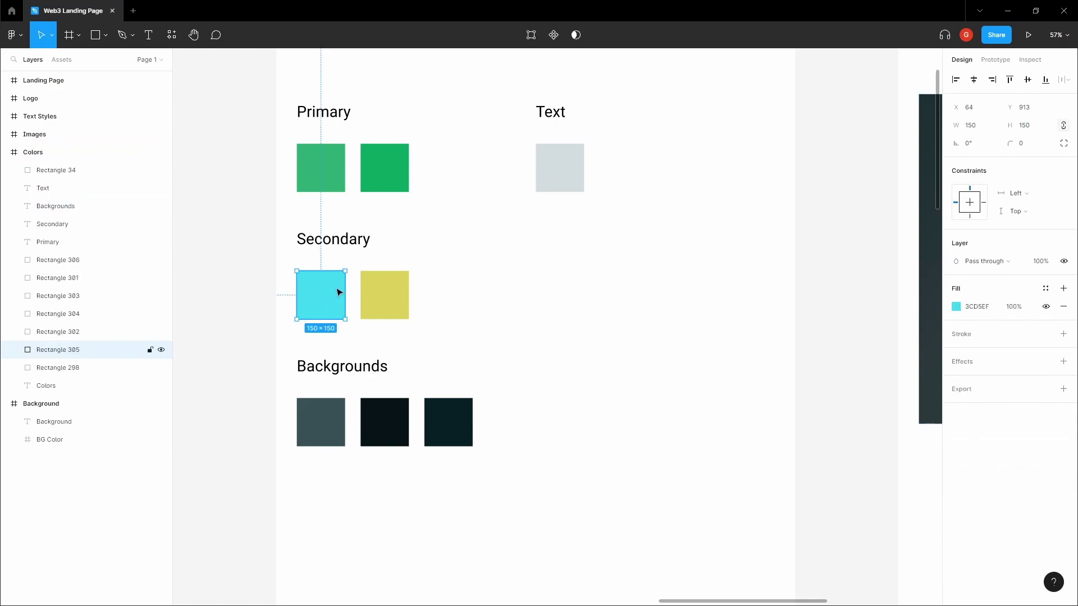
{"action": "scroll", "coordinate": [335, 291], "scroll_direction": "down", "scroll_amount": 3}
{"action": "key", "text": "space"}
{"action": "left_click_drag", "start_coordinate": [609, 276], "coordinate": [393, 255]}
Step: Open the BG Color sample's linear gradient fill and examine each of its five colour stops
{"action": "left_click", "coordinate": [574, 204]}
{"action": "scroll", "coordinate": [574, 204], "scroll_direction": "up", "scroll_amount": 3}
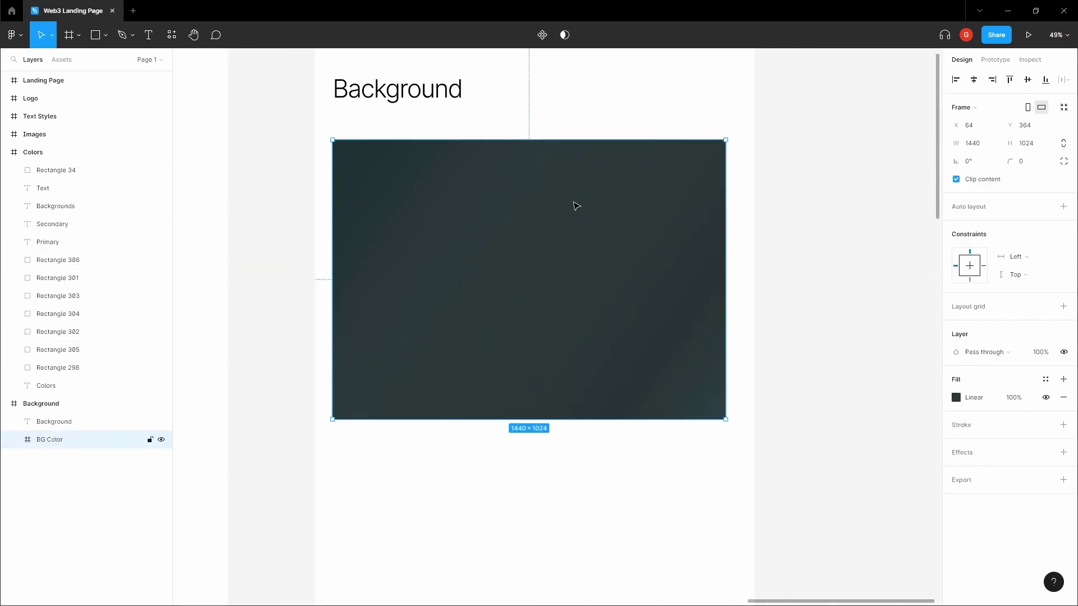
{"action": "scroll", "coordinate": [576, 205], "scroll_direction": "up", "scroll_amount": 2}
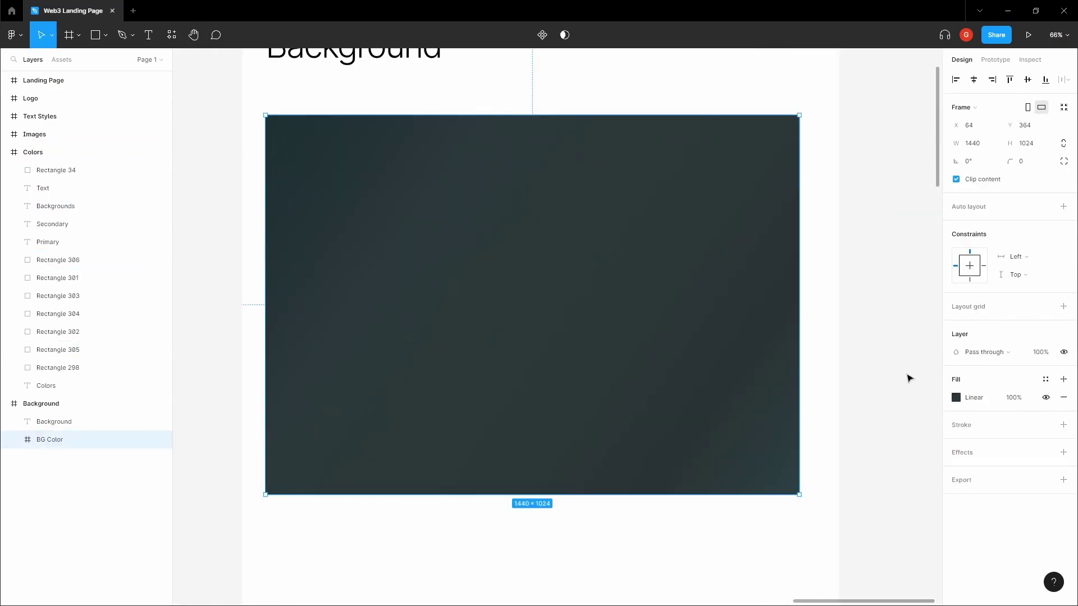
{"action": "left_click", "coordinate": [956, 397]}
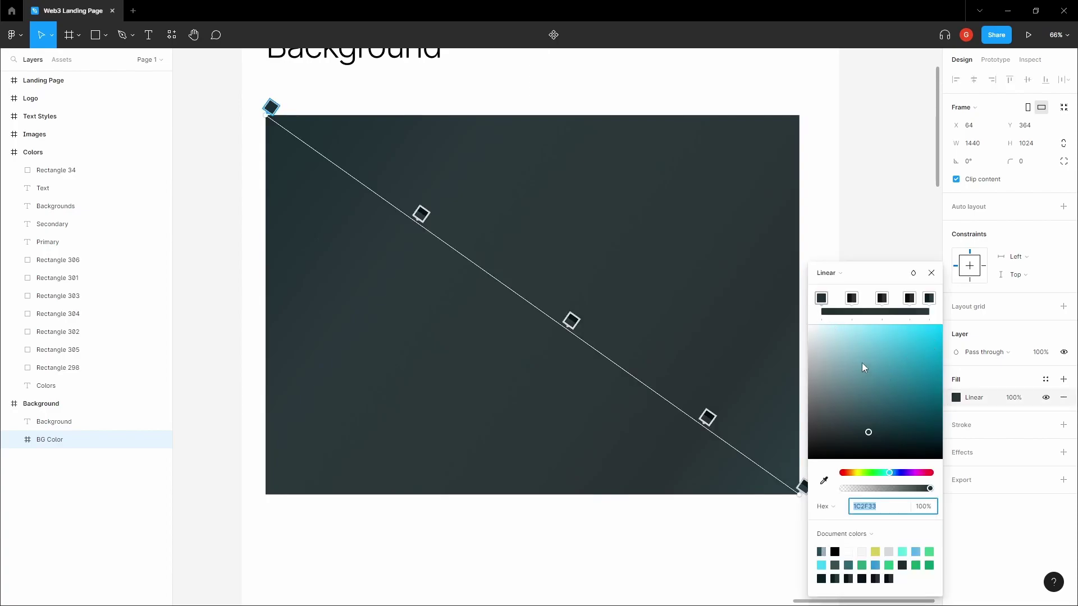
{"action": "left_click", "coordinate": [852, 298]}
{"action": "left_click", "coordinate": [881, 300]}
{"action": "left_click", "coordinate": [910, 299]}
{"action": "left_click", "coordinate": [929, 299]}
{"action": "left_click", "coordinate": [822, 299]}
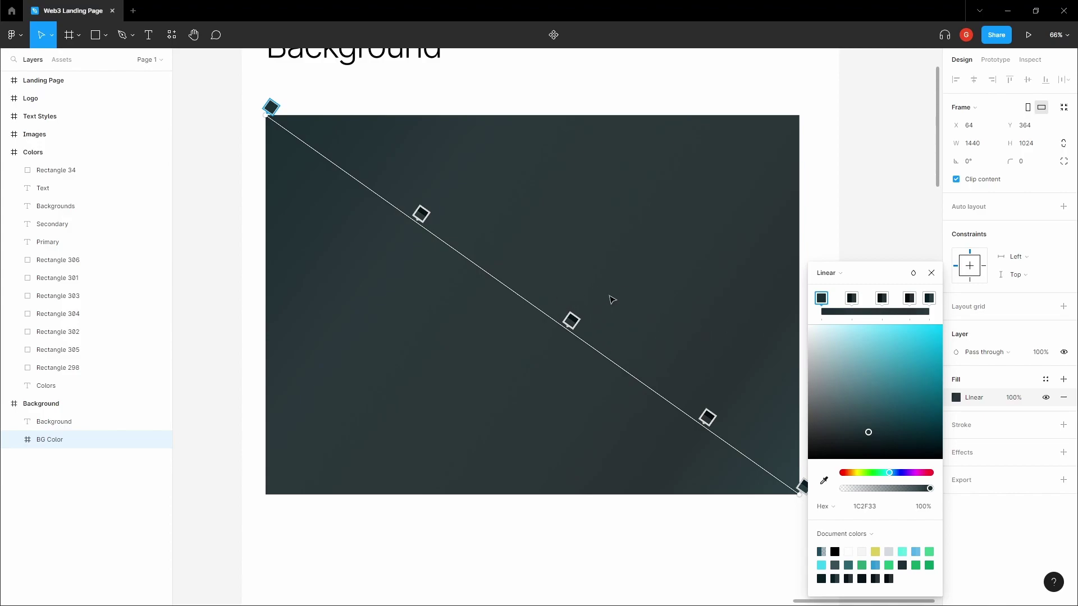
Step: Copy the properties of the BG Color sample in the Background frame
{"action": "scroll", "coordinate": [612, 299], "scroll_direction": "down", "scroll_amount": 5}
{"action": "left_click", "coordinate": [588, 229]}
{"action": "right_click", "coordinate": [582, 230]}
{"action": "mouse_move", "coordinate": [674, 279]}
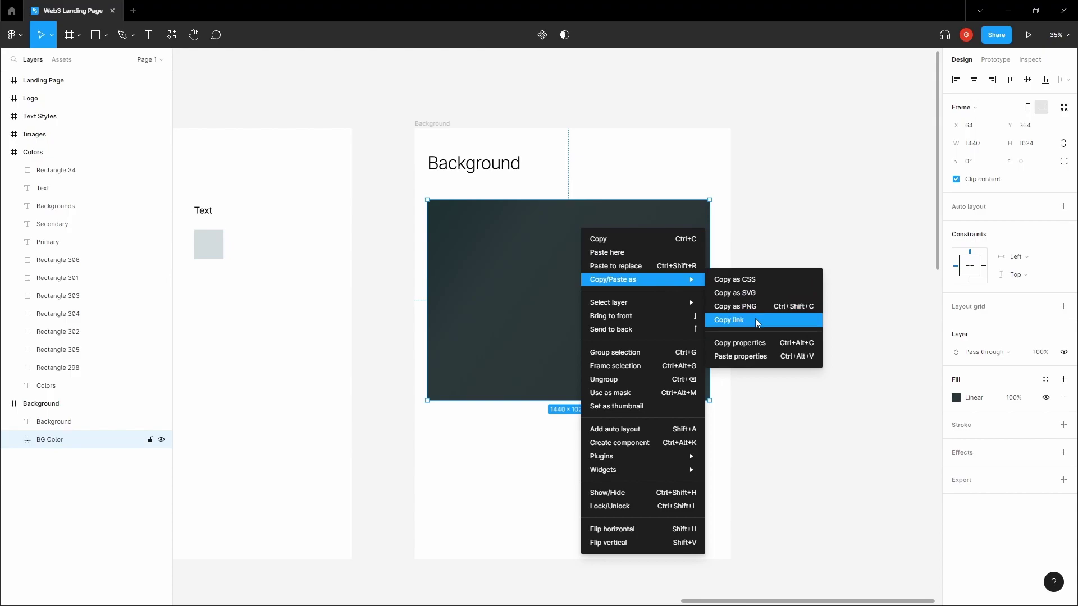
{"action": "left_click", "coordinate": [760, 342]}
{"action": "left_click", "coordinate": [761, 342]}
Step: Paste the copied properties onto the Landing Page frame to give it the gradient background
{"action": "scroll", "coordinate": [760, 342], "scroll_direction": "down", "scroll_amount": 3}
{"action": "left_click_drag", "start_coordinate": [671, 393], "coordinate": [700, 198]}
{"action": "left_click_drag", "start_coordinate": [499, 352], "coordinate": [609, 238]}
{"action": "scroll", "coordinate": [618, 238], "scroll_direction": "down", "scroll_amount": 2}
{"action": "left_click_drag", "start_coordinate": [561, 337], "coordinate": [679, 229]}
{"action": "scroll", "coordinate": [542, 315], "scroll_direction": "up", "scroll_amount": 2}
{"action": "left_click_drag", "start_coordinate": [542, 315], "coordinate": [560, 226]}
{"action": "scroll", "coordinate": [599, 215], "scroll_direction": "up", "scroll_amount": 2}
{"action": "scroll", "coordinate": [587, 207], "scroll_direction": "up", "scroll_amount": 2}
{"action": "left_click", "coordinate": [390, 202]}
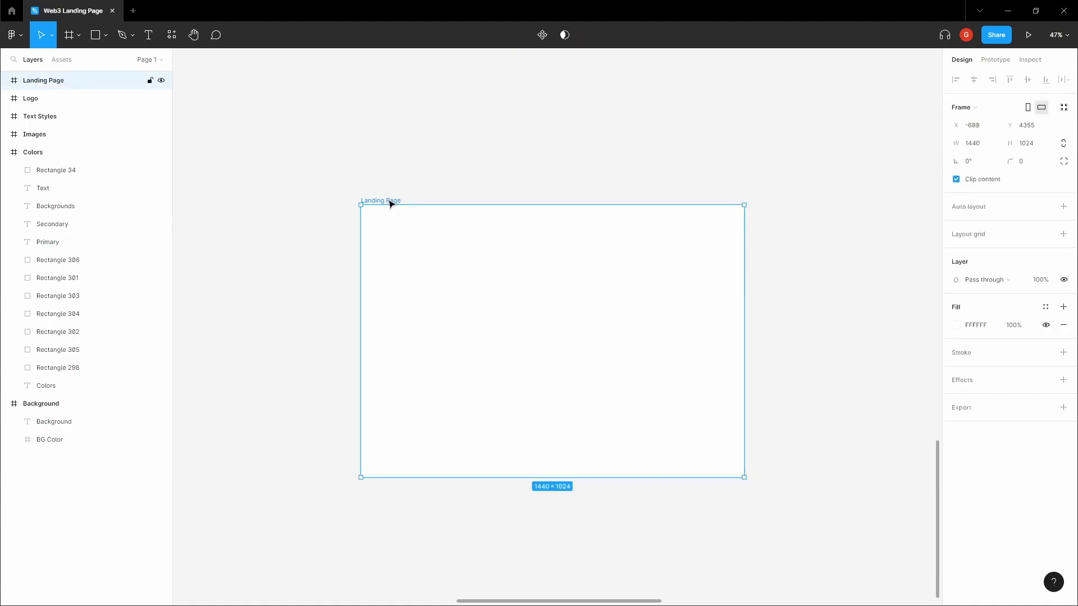
{"action": "right_click", "coordinate": [391, 203]}
{"action": "mouse_move", "coordinate": [432, 247]}
{"action": "left_click", "coordinate": [570, 325]}
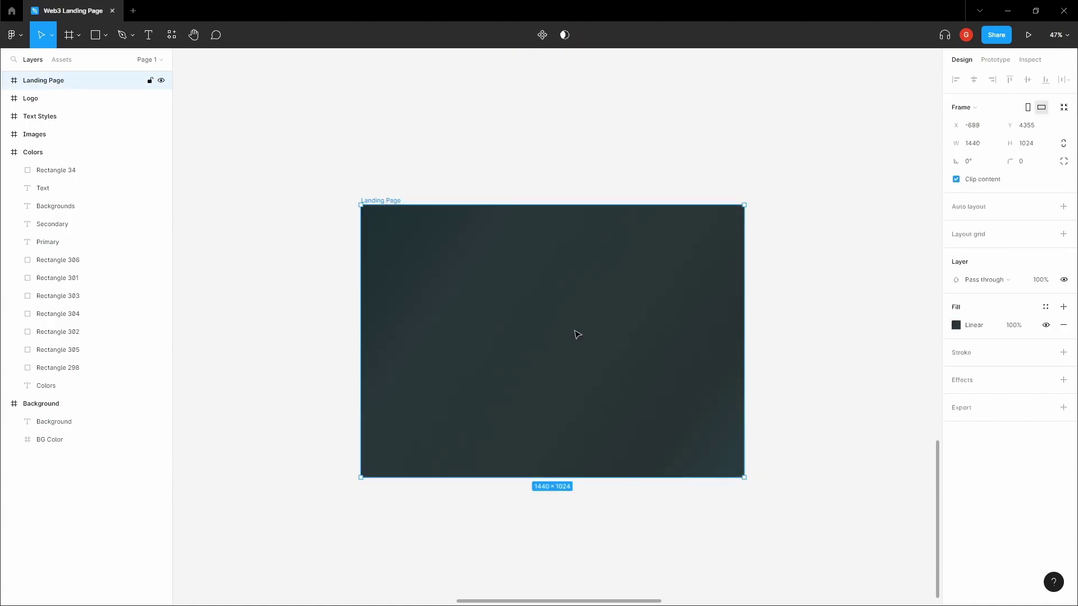
{"action": "left_click", "coordinate": [534, 146]}
{"action": "key", "text": "space"}
{"action": "left_click_drag", "start_coordinate": [529, 144], "coordinate": [539, 118]}
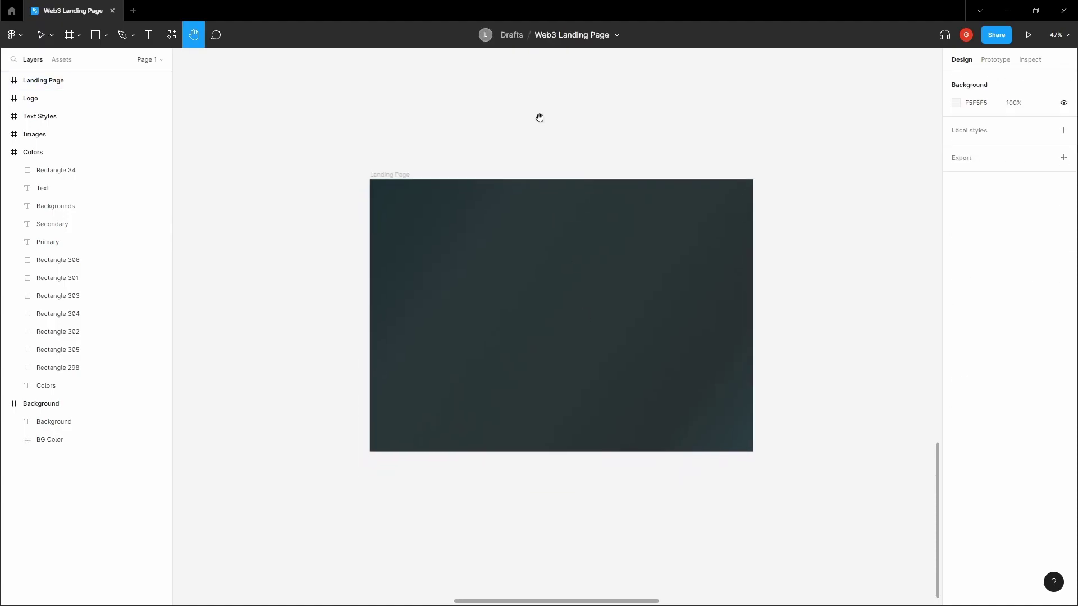
{"action": "left_click", "coordinate": [385, 176]}
{"action": "left_click", "coordinate": [425, 145]}
{"action": "key", "text": "space"}
{"action": "left_click_drag", "start_coordinate": [425, 145], "coordinate": [412, 136]}
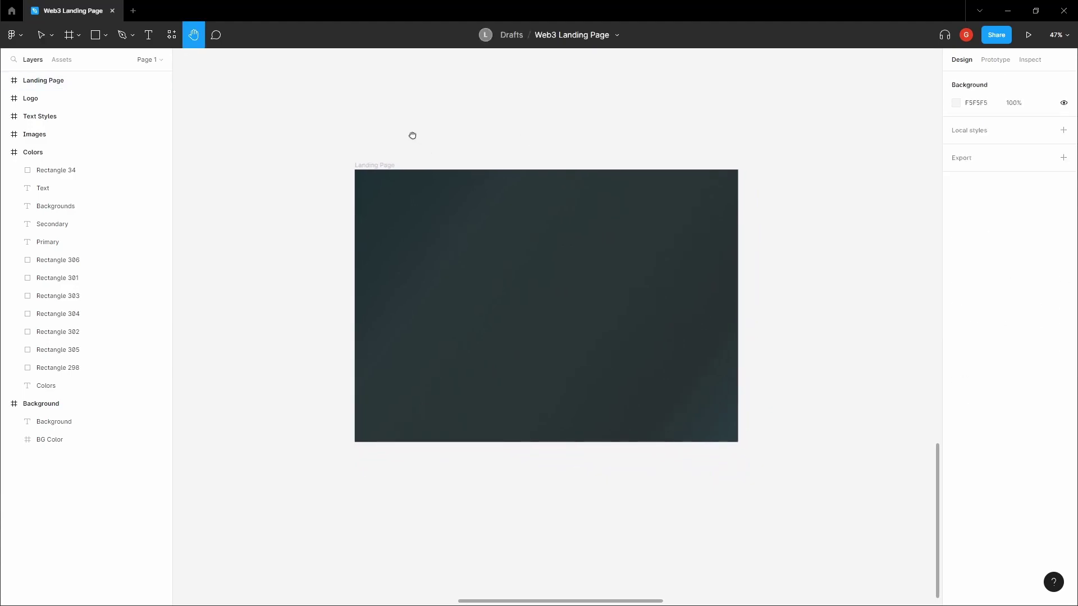
{"action": "left_click", "coordinate": [387, 164]}
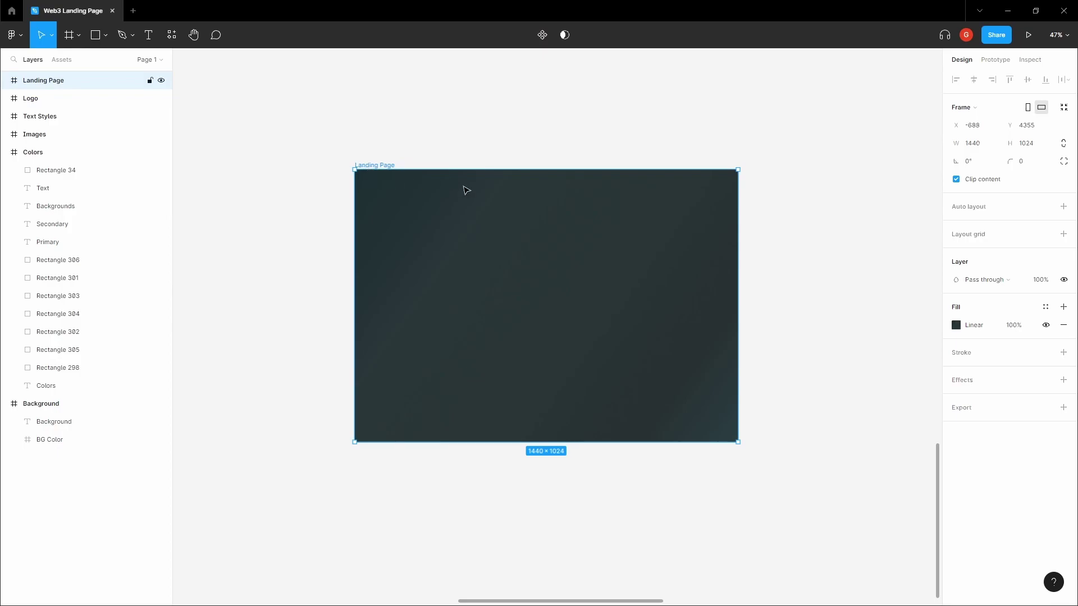
{"action": "scroll", "coordinate": [534, 169], "scroll_direction": "up", "scroll_amount": 5}
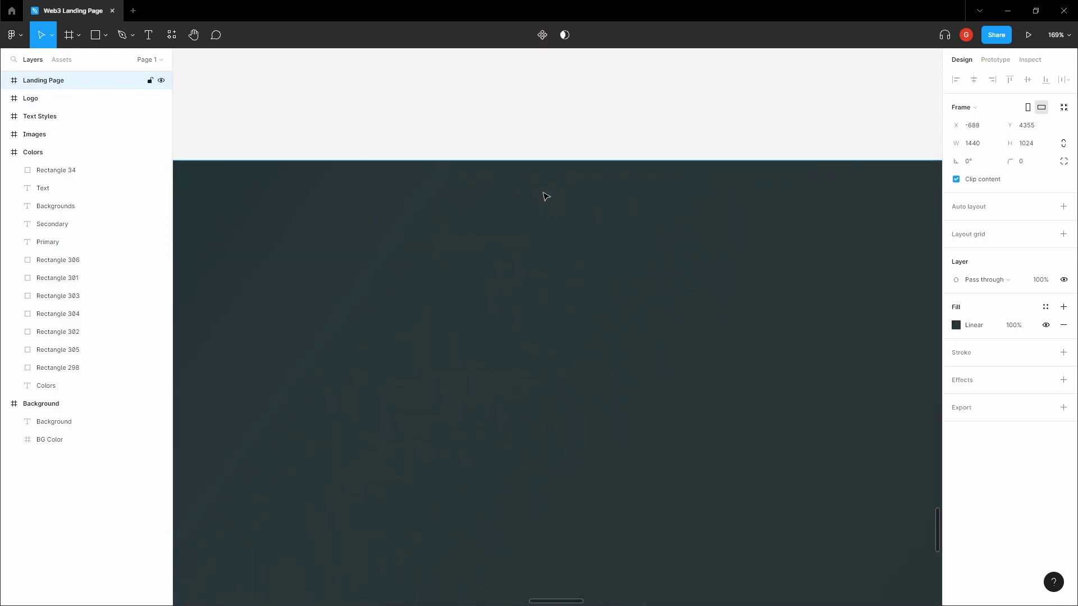
{"action": "key", "text": "t"}
{"action": "scroll", "coordinate": [543, 194], "scroll_direction": "down", "scroll_amount": 4}
{"action": "key", "text": "Escape"}
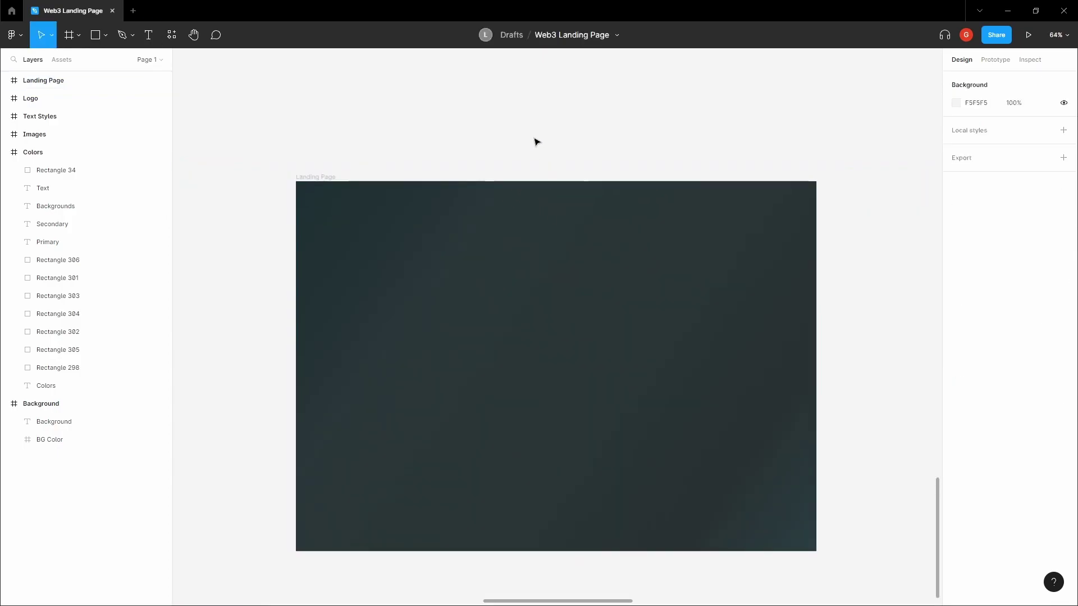
Step: Check the heading and body fonts specified in the Text Styles frame
{"action": "key", "text": "space"}
{"action": "scroll", "coordinate": [535, 142], "scroll_direction": "down", "scroll_amount": 4}
{"action": "left_click_drag", "start_coordinate": [514, 113], "coordinate": [542, 315]}
{"action": "scroll", "coordinate": [544, 297], "scroll_direction": "down", "scroll_amount": 3}
{"action": "left_click_drag", "start_coordinate": [471, 127], "coordinate": [525, 330]}
{"action": "scroll", "coordinate": [448, 212], "scroll_direction": "up", "scroll_amount": 3}
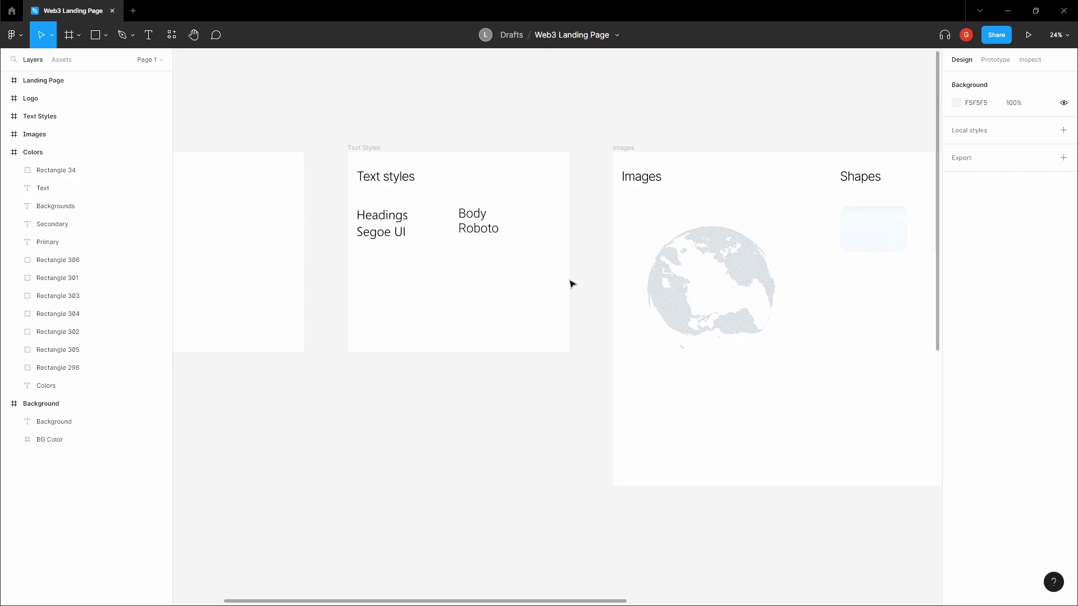
{"action": "key", "text": "space"}
{"action": "scroll", "coordinate": [536, 296], "scroll_direction": "down", "scroll_amount": 2}
{"action": "left_click_drag", "start_coordinate": [578, 353], "coordinate": [480, 173]}
{"action": "left_click_drag", "start_coordinate": [513, 349], "coordinate": [540, 236]}
Step: Add the text "Features" near the top of the Landing Page frame, at about X 737, Y 47
{"action": "left_click", "coordinate": [520, 288]}
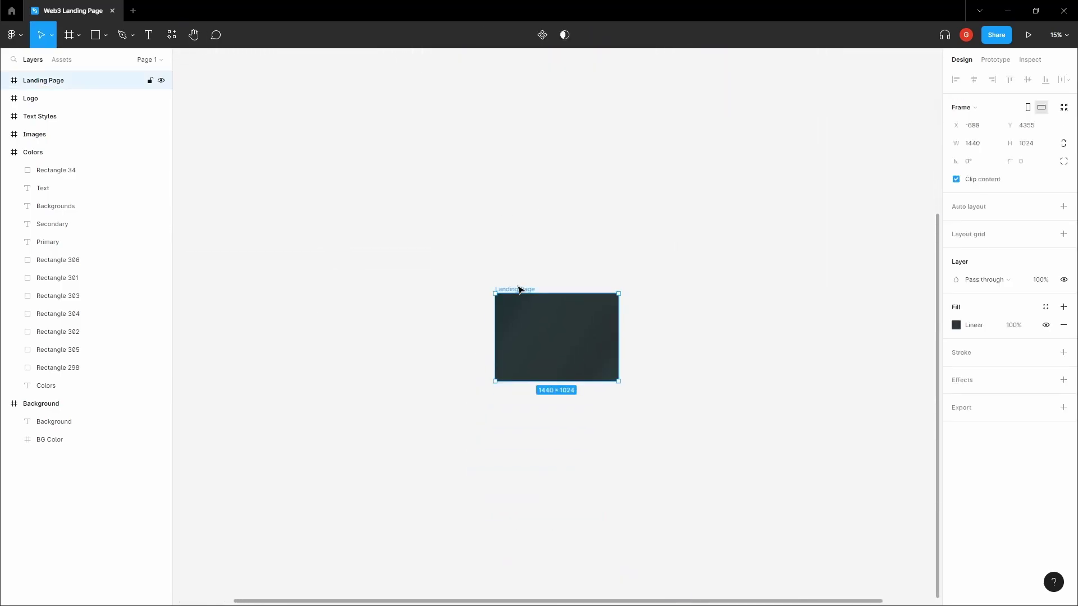
{"action": "key", "text": "h"}
{"action": "scroll", "coordinate": [551, 240], "scroll_direction": "up", "scroll_amount": 5}
{"action": "scroll", "coordinate": [555, 271], "scroll_direction": "up", "scroll_amount": 3}
{"action": "left_click_drag", "start_coordinate": [558, 241], "coordinate": [563, 284]}
{"action": "scroll", "coordinate": [590, 211], "scroll_direction": "up", "scroll_amount": 4}
{"action": "key", "text": "t"}
{"action": "left_click", "coordinate": [589, 194]}
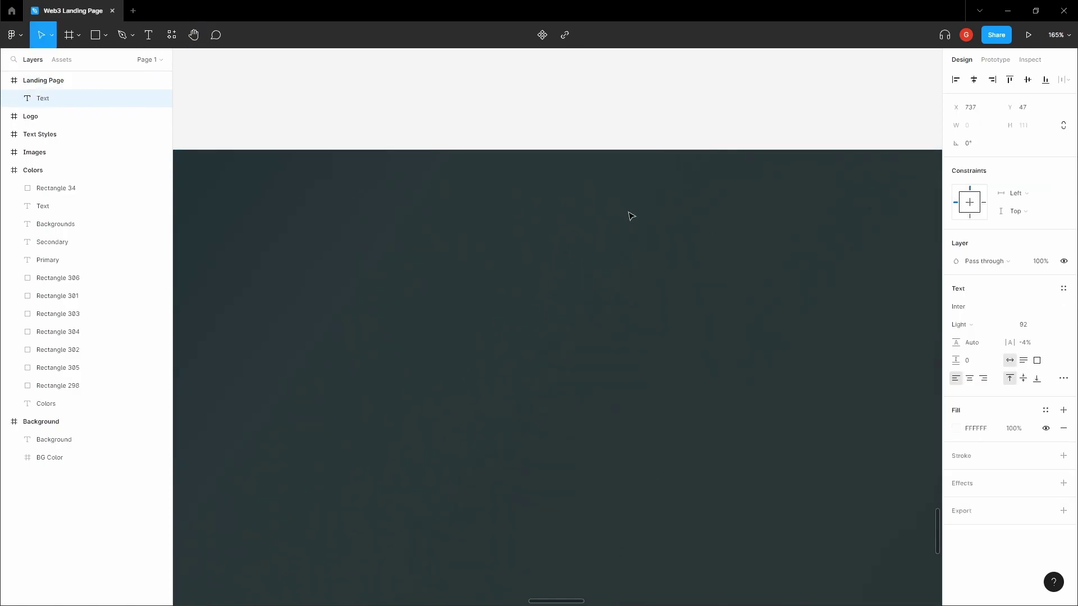
{"action": "type", "text": "Features"}
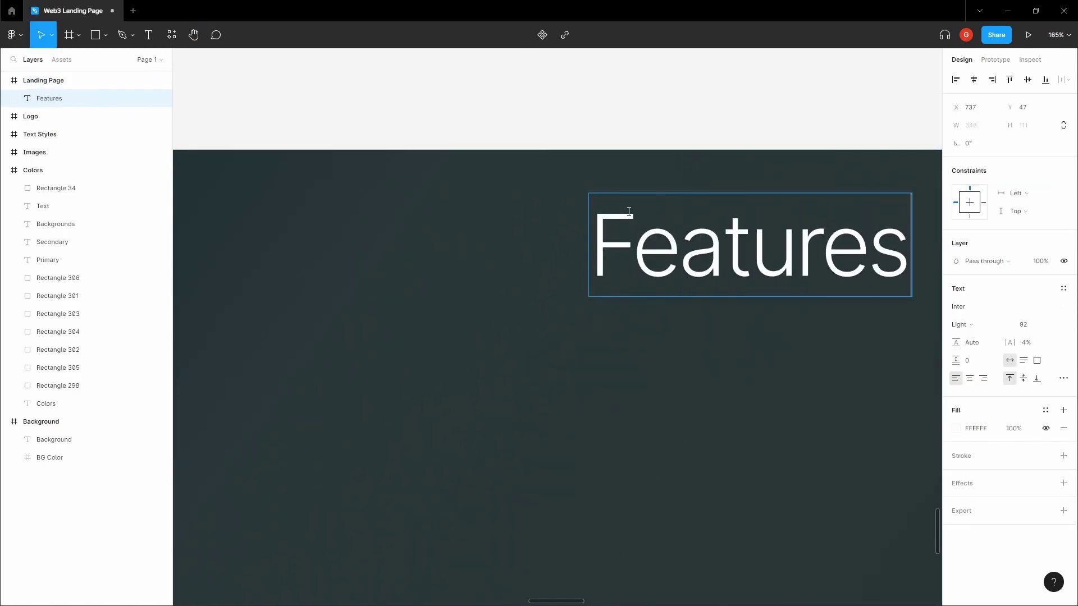
{"action": "key", "text": "Escape"}
Step: Set the font of the Features text to Segoe UI
{"action": "left_click", "coordinate": [974, 308]}
{"action": "type", "text": "Segoe UI"}
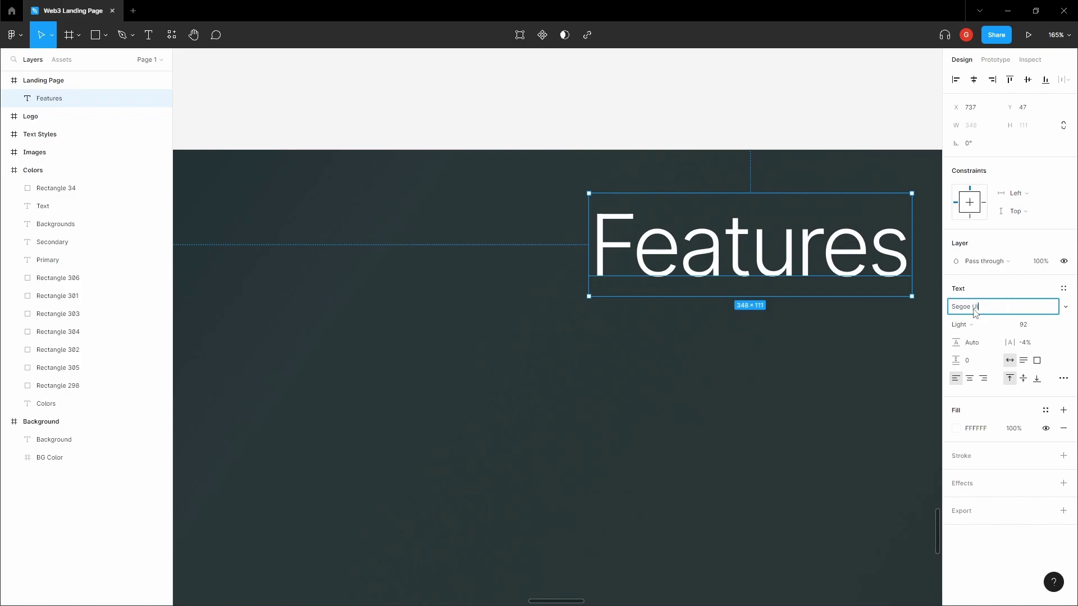
{"action": "key", "text": "Return"}
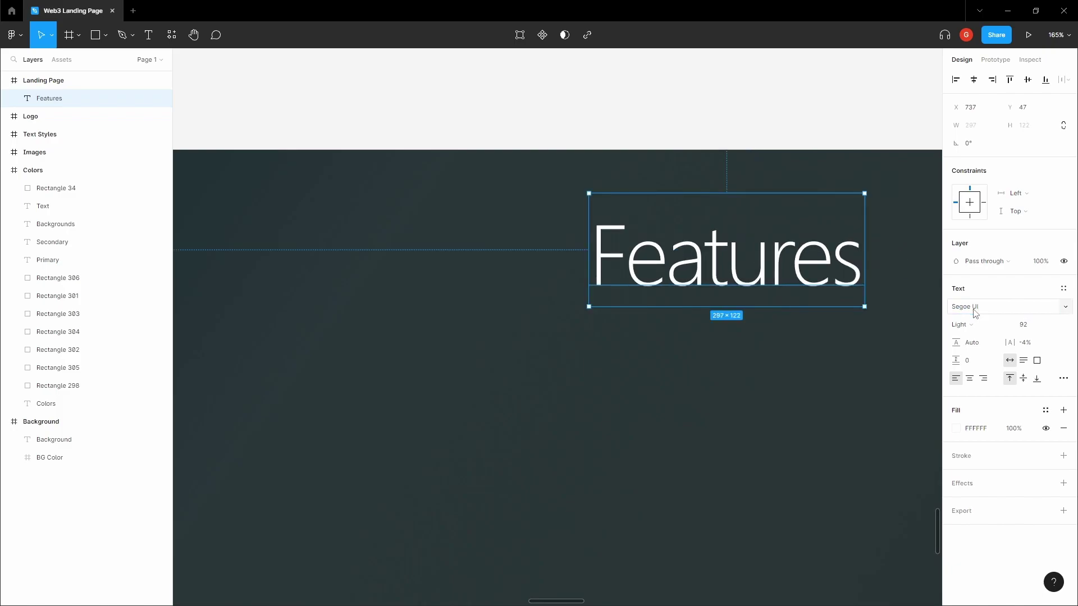
Step: Set the font of the Features text to Roboto
{"action": "left_click", "coordinate": [989, 314]}
{"action": "type", "text": "Roboto"}
{"action": "key", "text": "Return"}
Step: Set the font weight of the Features text in the Landing Page frame to Regular
{"action": "left_click", "coordinate": [784, 142]}
{"action": "key", "text": "space"}
{"action": "left_click_drag", "start_coordinate": [705, 161], "coordinate": [565, 186]}
{"action": "scroll", "coordinate": [566, 185], "scroll_direction": "down", "scroll_amount": 5}
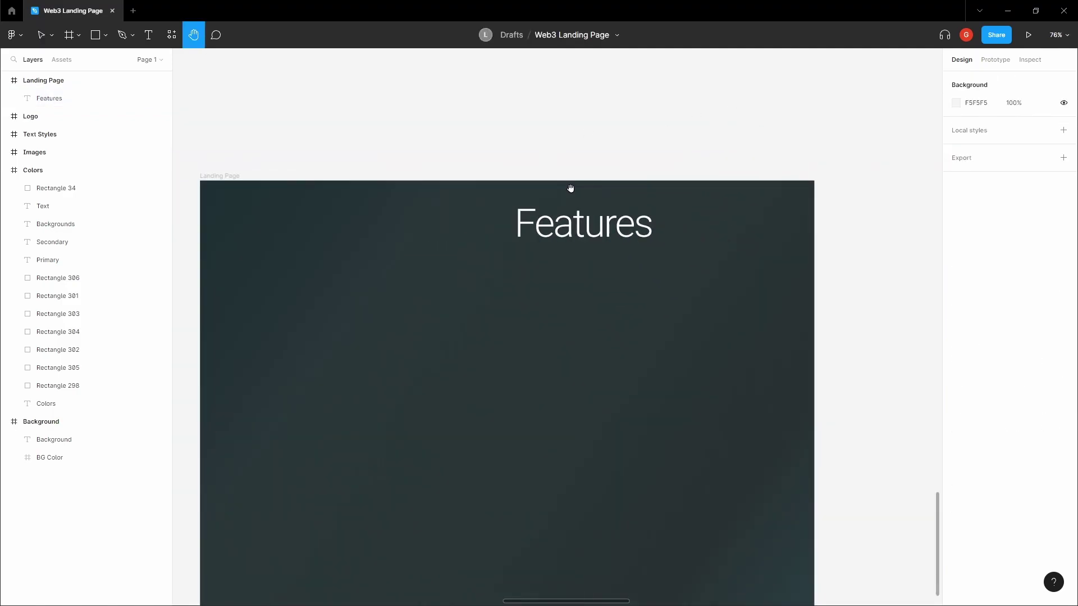
{"action": "scroll", "coordinate": [570, 188], "scroll_direction": "down", "scroll_amount": 3}
{"action": "left_click", "coordinate": [49, 98]}
{"action": "scroll", "coordinate": [421, 226], "scroll_direction": "up", "scroll_amount": 1}
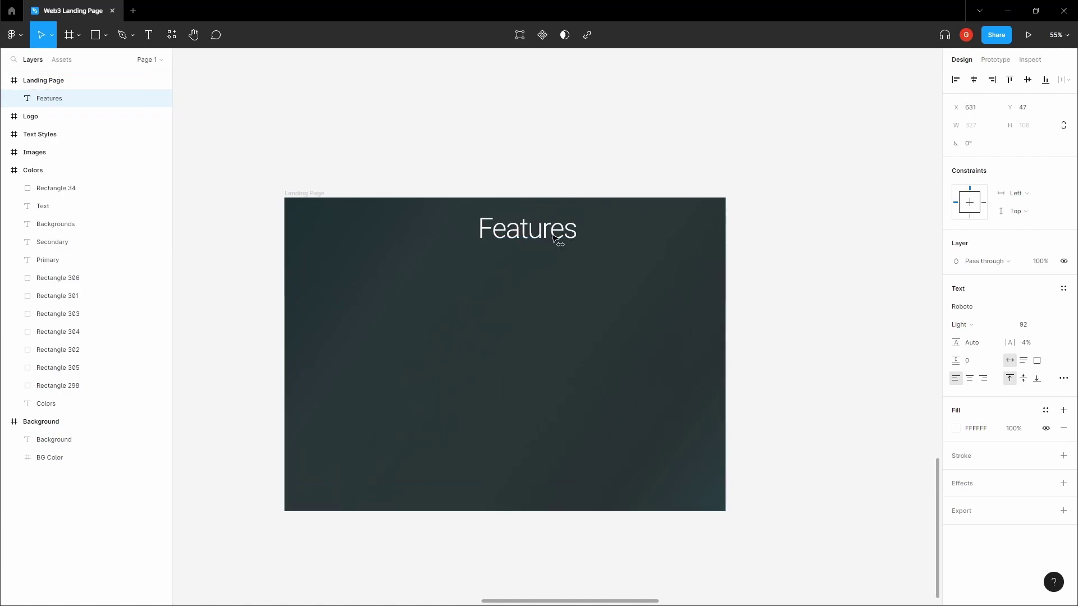
{"action": "scroll", "coordinate": [559, 237], "scroll_direction": "up", "scroll_amount": 3}
{"action": "left_click", "coordinate": [961, 324]}
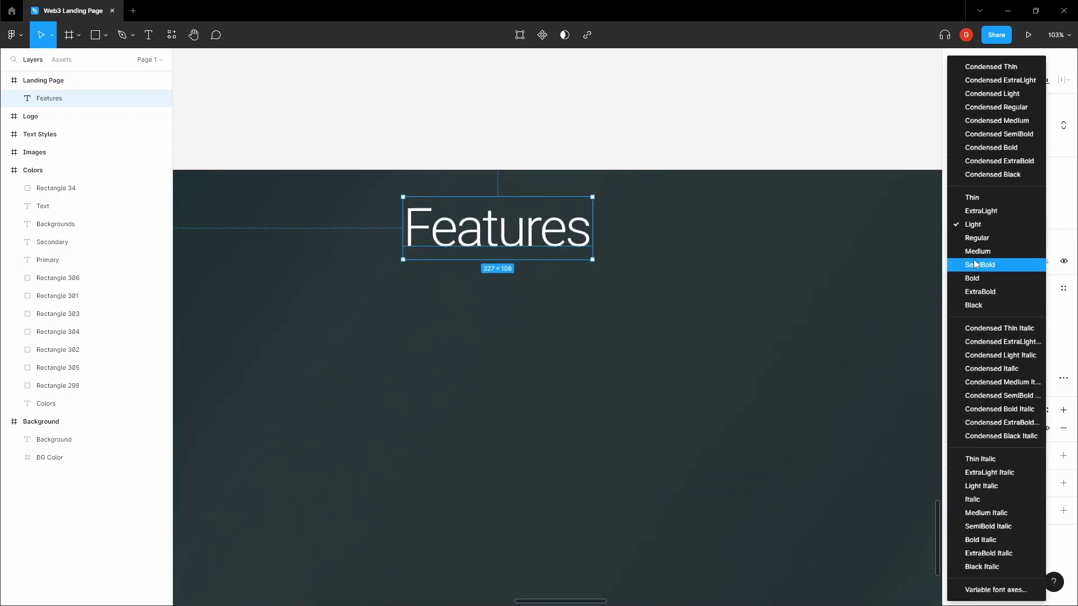
{"action": "left_click", "coordinate": [976, 238]}
Step: Set the Features text's font size to 16 and move it to X 631, Y 58
{"action": "left_click", "coordinate": [1051, 324]}
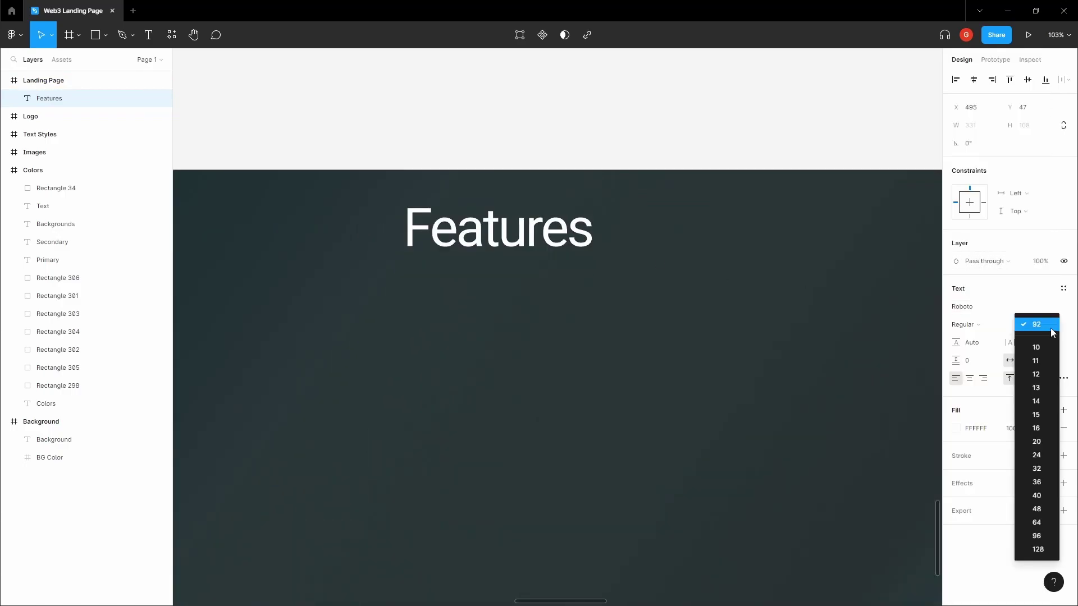
{"action": "left_click", "coordinate": [1036, 428]}
{"action": "left_click_drag", "start_coordinate": [413, 206], "coordinate": [491, 213]}
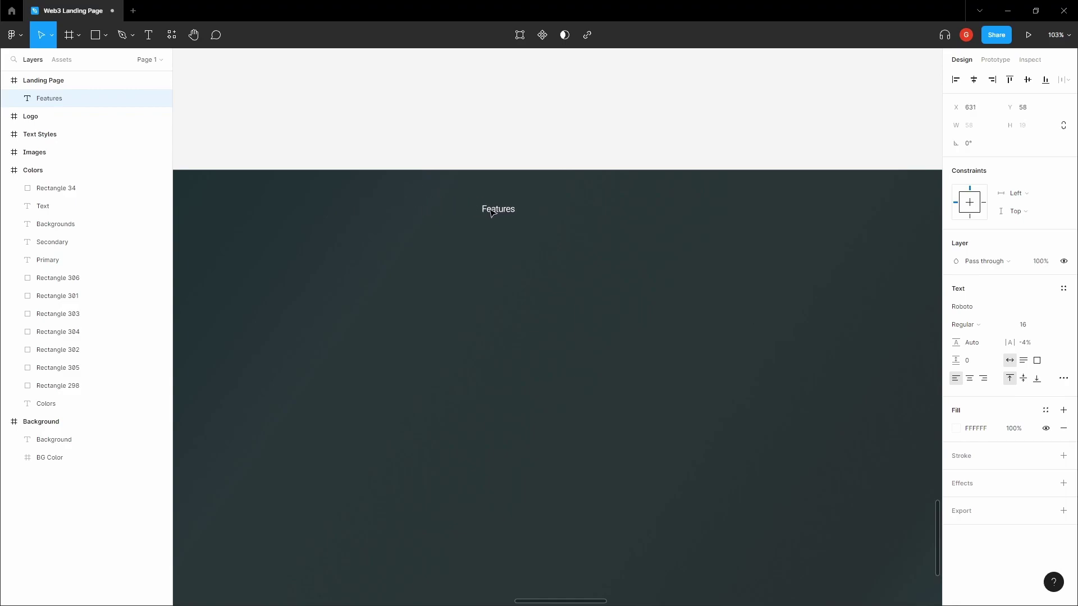
{"action": "left_click", "coordinate": [508, 140]}
{"action": "left_click_drag", "start_coordinate": [508, 140], "coordinate": [541, 145]}
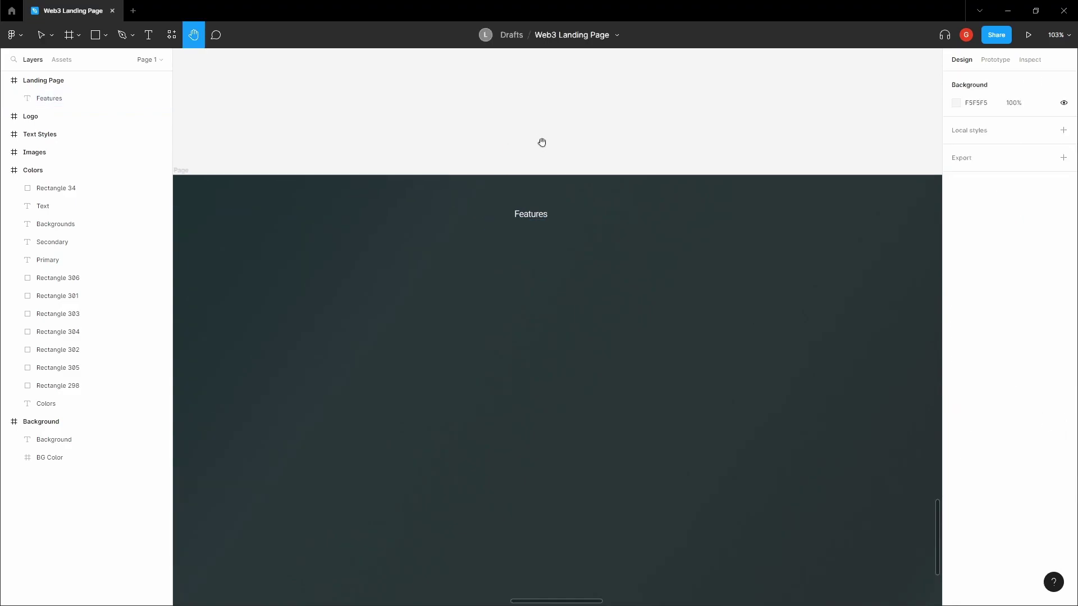
Step: Duplicate the Features text beside itself on the same line and change the copy's text to "Trading"
{"action": "left_click", "coordinate": [531, 214]}
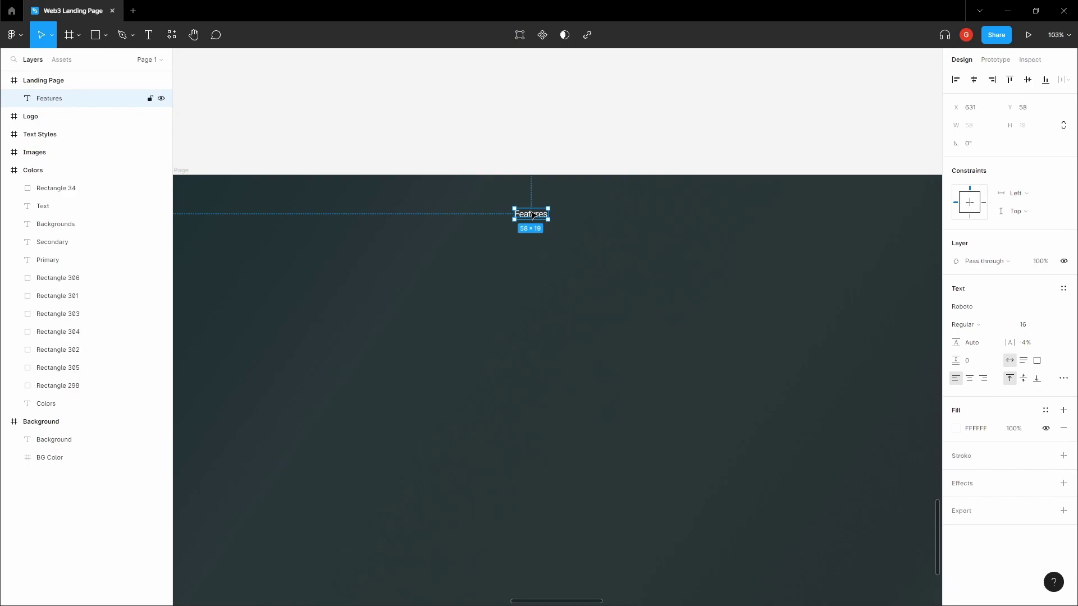
{"action": "left_click_drag", "start_coordinate": [532, 215], "coordinate": [586, 220]}
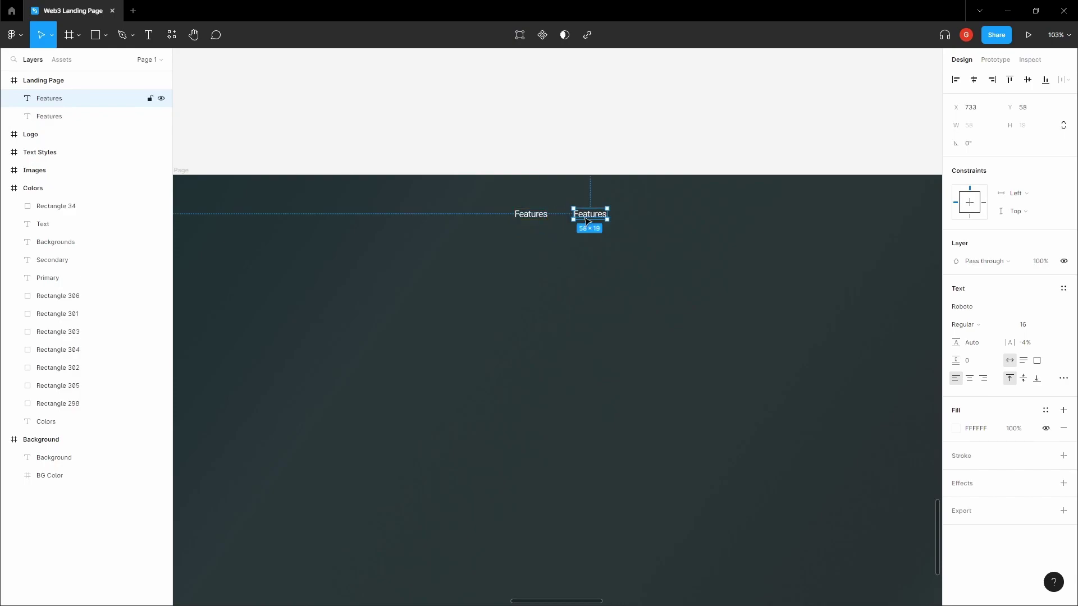
{"action": "double_click", "coordinate": [585, 221]}
{"action": "type", "text": "Trading"}
{"action": "key", "text": "Escape"}
Step: Duplicate the Trading text further along the line and change the copy's text to "Ecosystem"
{"action": "left_click_drag", "start_coordinate": [595, 219], "coordinate": [657, 219]}
{"action": "double_click", "coordinate": [656, 219]}
{"action": "type", "text": "Ecosy"}
{"action": "key", "text": "BackSpace"}
{"action": "type", "text": "osystem"}
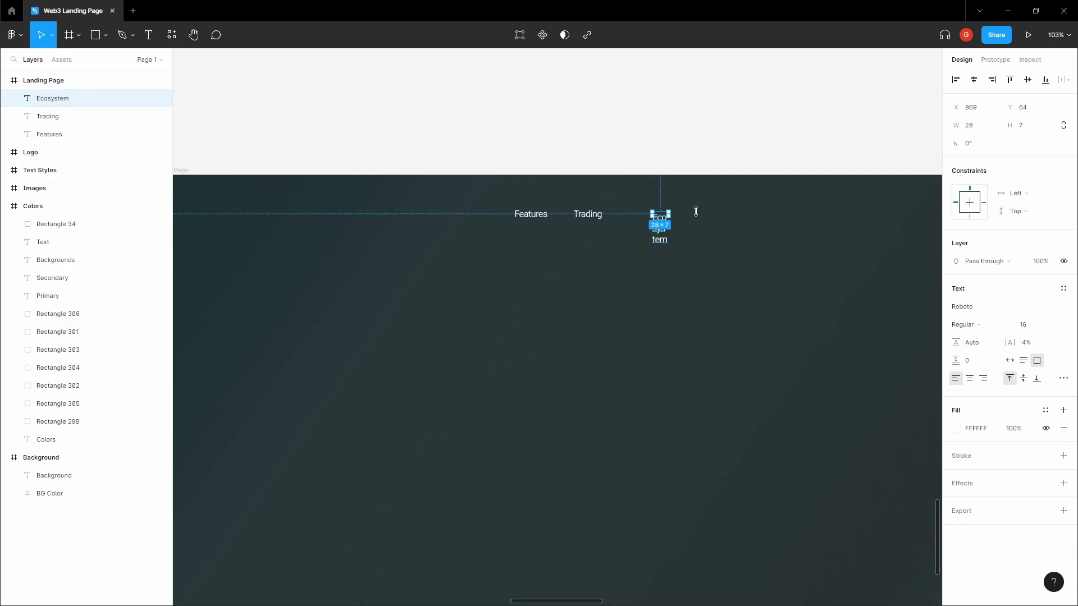
Step: Duplicate the Ecosystem text further along the line and change the copy's text to "Blog"
{"action": "left_click_drag", "start_coordinate": [662, 216], "coordinate": [729, 219]}
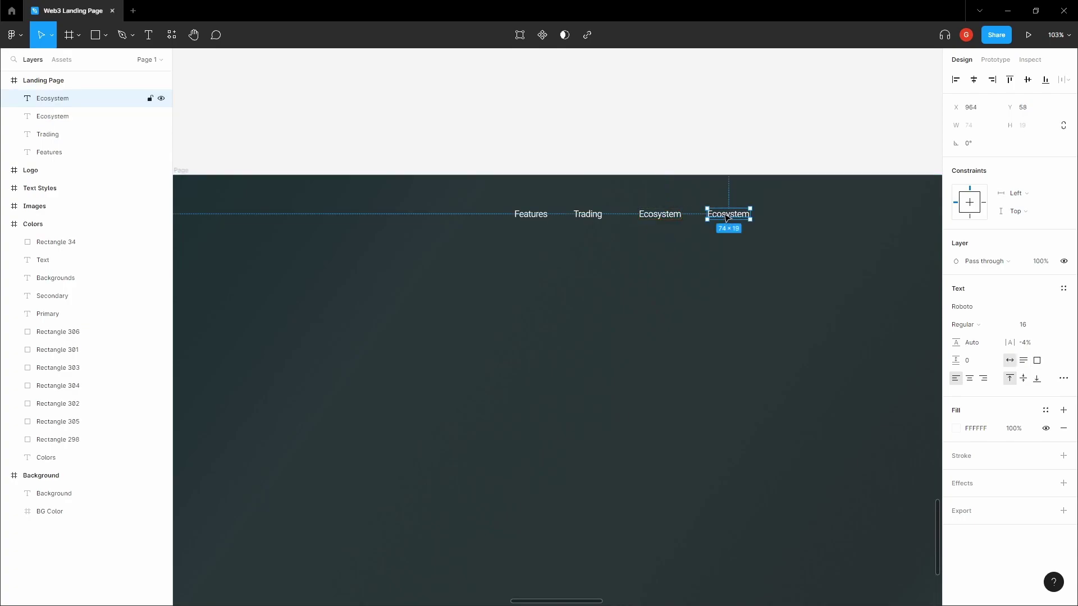
{"action": "double_click", "coordinate": [726, 215]}
{"action": "type", "text": "Blog"}
{"action": "key", "text": "Escape"}
Step: Duplicate the Blog text further along the line and change the copy's text to "FAQ"
{"action": "left_click_drag", "start_coordinate": [719, 219], "coordinate": [775, 218]}
{"action": "double_click", "coordinate": [777, 218]}
{"action": "type", "text": "FAQ"}
{"action": "left_click", "coordinate": [719, 138]}
Step: Centre-align the text of the Features, Trading, Ecosystem, Blog and FAQ labels together
{"action": "left_click", "coordinate": [540, 214]}
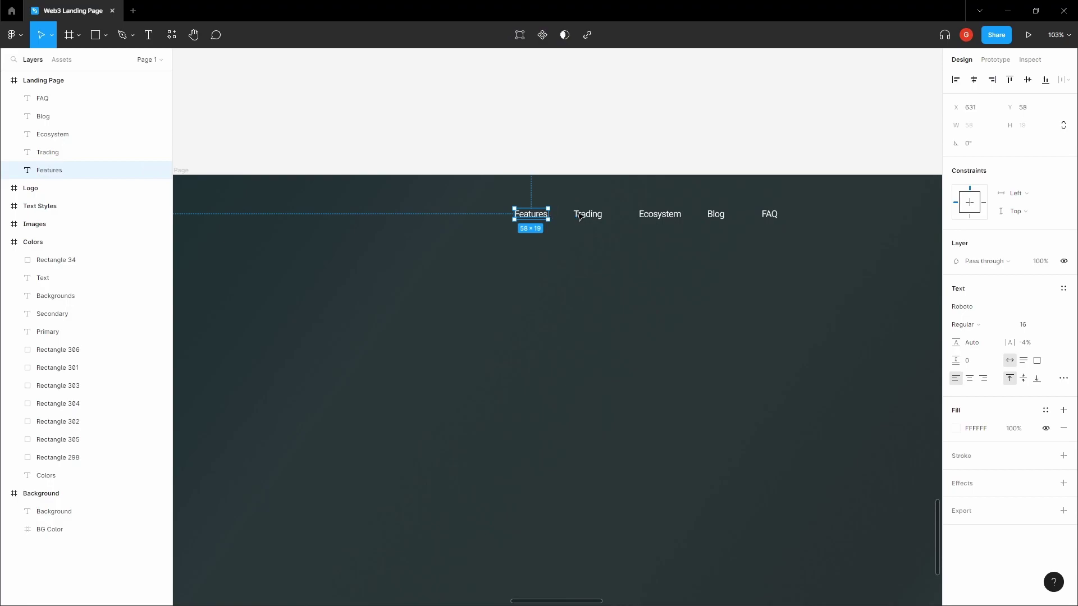
{"action": "left_click", "coordinate": [584, 215], "text": "shift"}
{"action": "left_click", "coordinate": [659, 215], "text": "shift"}
{"action": "left_click", "coordinate": [716, 215], "text": "shift"}
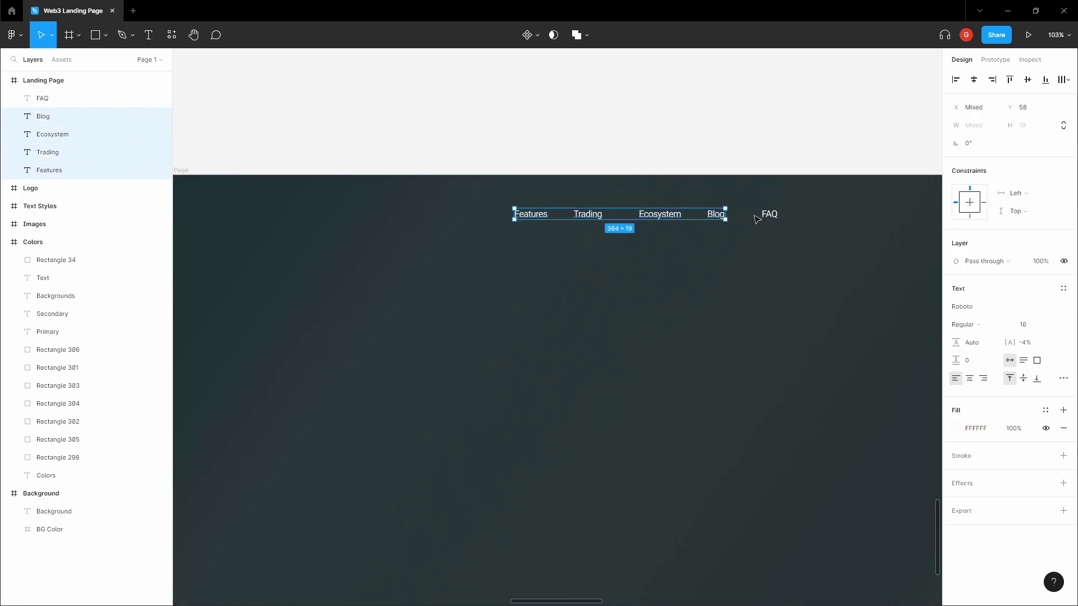
{"action": "left_click", "coordinate": [754, 220], "text": "shift"}
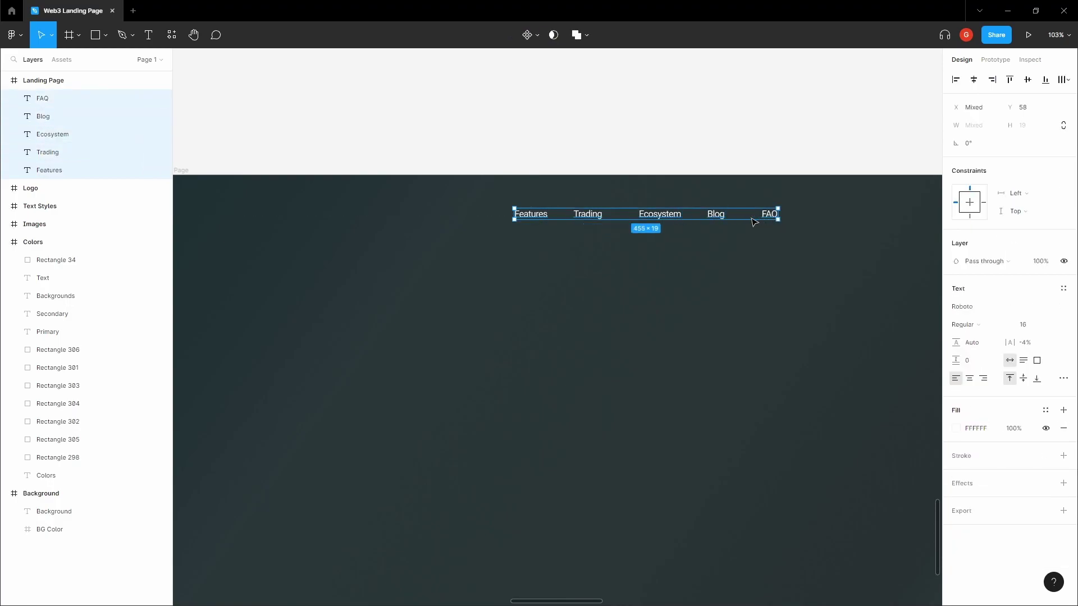
{"action": "left_click", "coordinate": [969, 379]}
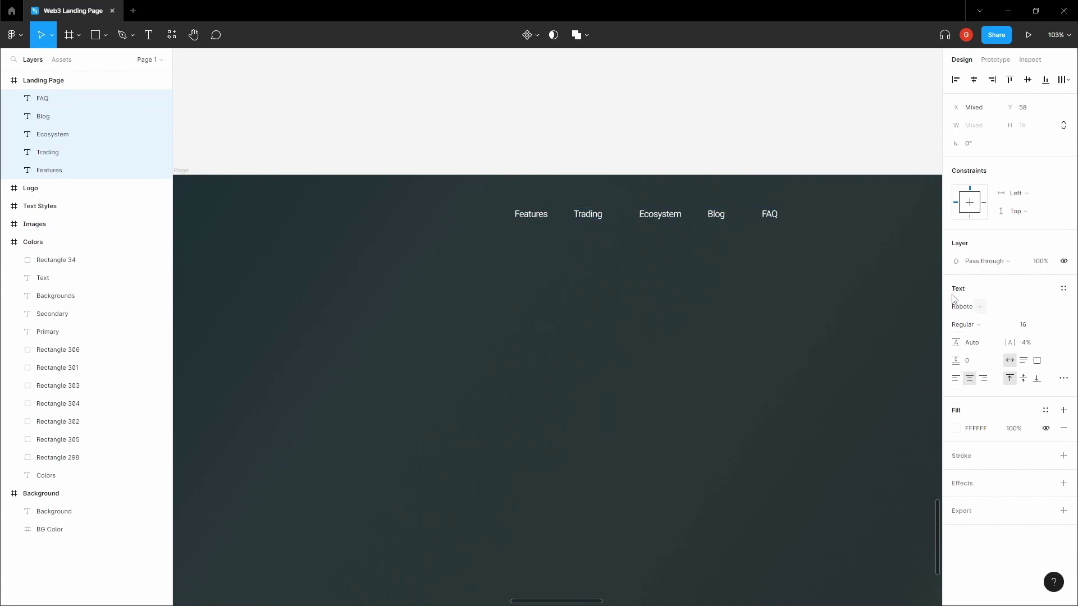
Step: Align the five navigation labels on their vertical centres and distribute their horizontal spacing evenly
{"action": "left_click", "coordinate": [1027, 80]}
{"action": "left_click", "coordinate": [1064, 80]}
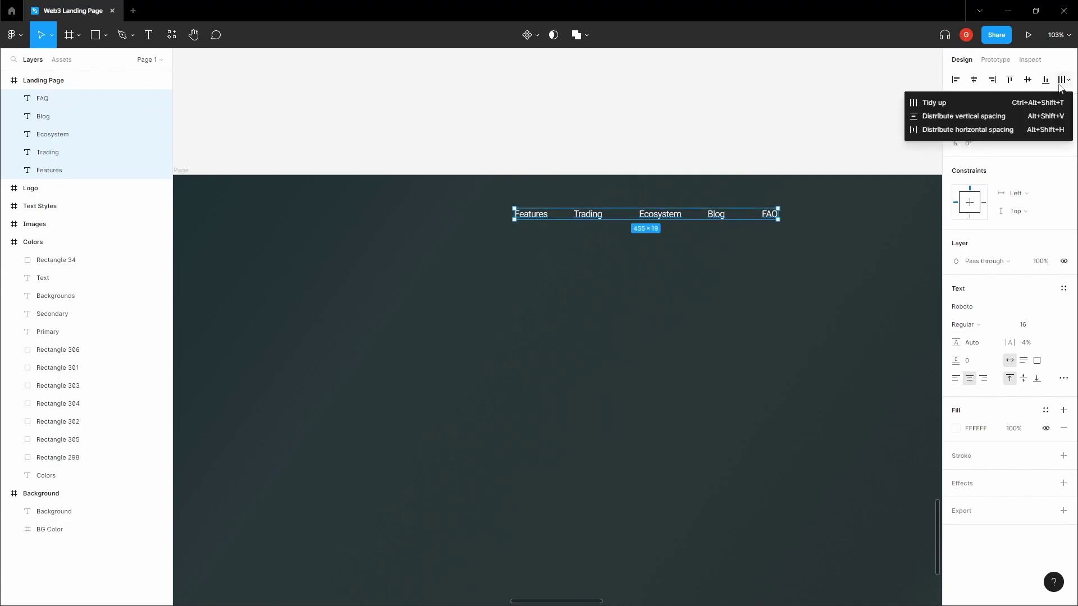
{"action": "left_click", "coordinate": [968, 129]}
Step: Set the horizontal spacing between the five navigation labels to 32
{"action": "left_click", "coordinate": [980, 162]}
{"action": "type", "text": "32"}
{"action": "key", "text": "Return"}
Step: Set the horizontal spacing between the five navigation labels to 40 and group them
{"action": "left_click", "coordinate": [984, 162]}
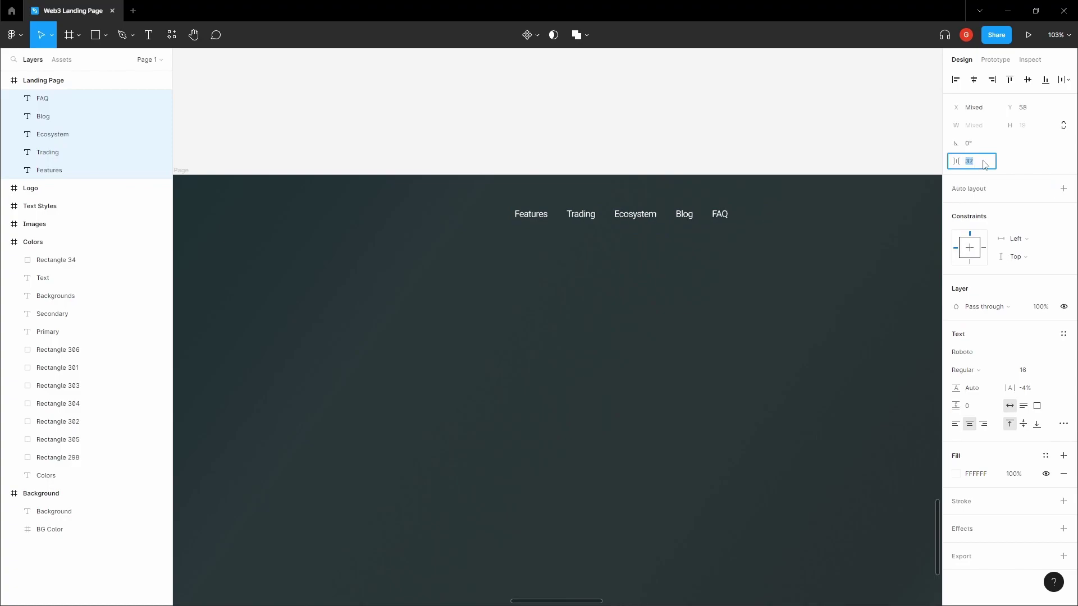
{"action": "key", "text": "Tab"}
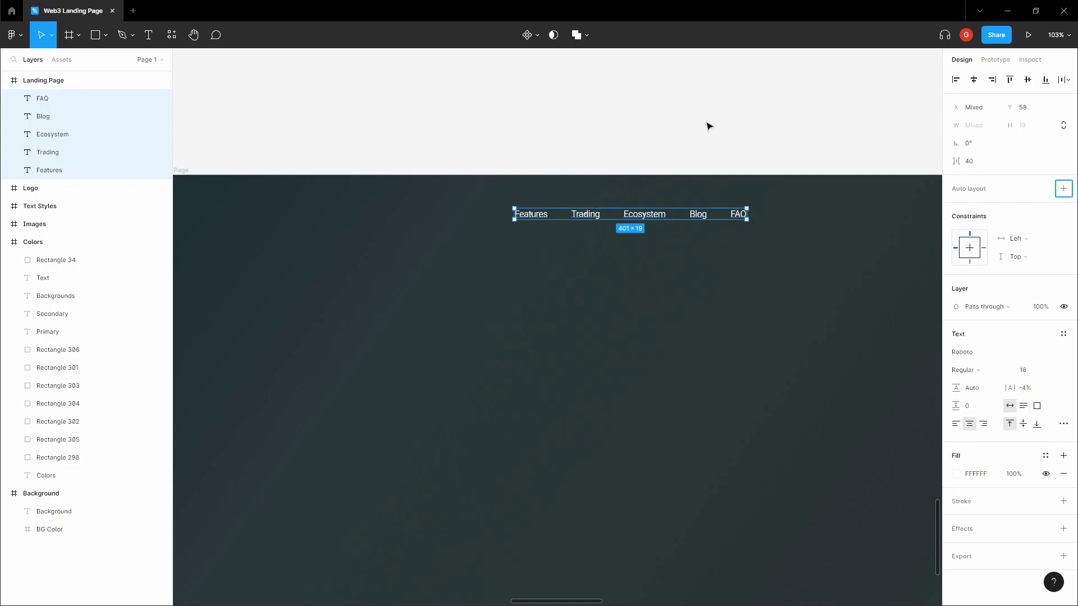
{"action": "key", "text": "ctrl+g"}
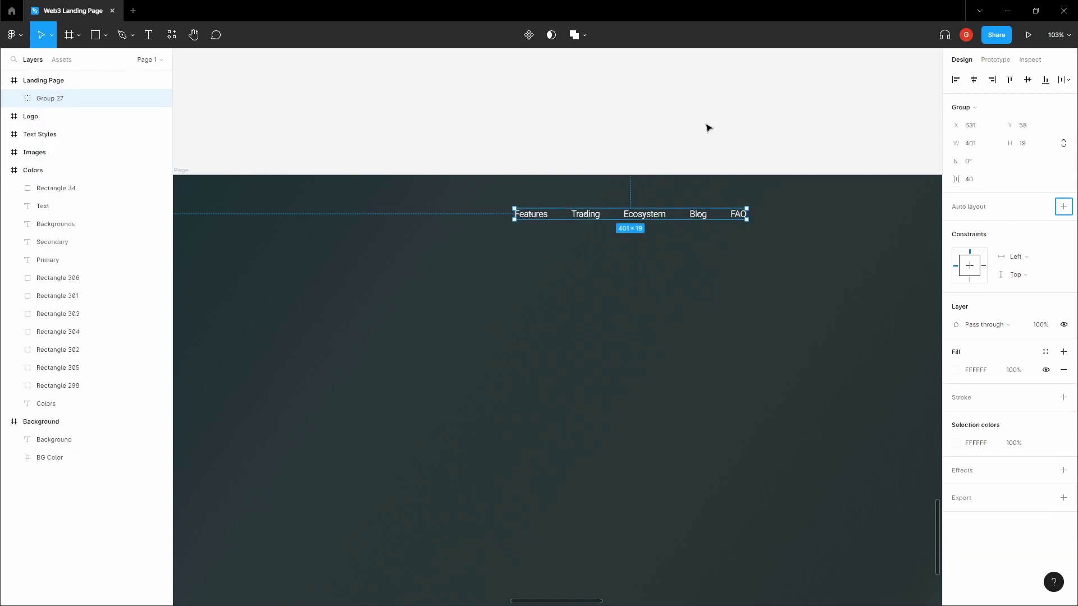
Step: Move the navigation group up and to the left, to about 38 px below the Landing Page frame's top edge
{"action": "left_click", "coordinate": [707, 125]}
{"action": "key", "text": "space"}
{"action": "left_click_drag", "start_coordinate": [700, 123], "coordinate": [700, 141]}
{"action": "scroll", "coordinate": [700, 141], "scroll_direction": "down", "scroll_amount": 1}
{"action": "key", "text": "v"}
{"action": "scroll", "coordinate": [629, 221], "scroll_direction": "down", "scroll_amount": 1, "text": "ctrl"}
{"action": "left_click_drag", "start_coordinate": [629, 222], "coordinate": [599, 212]}
{"action": "key", "text": "Escape"}
{"action": "key", "text": "h"}
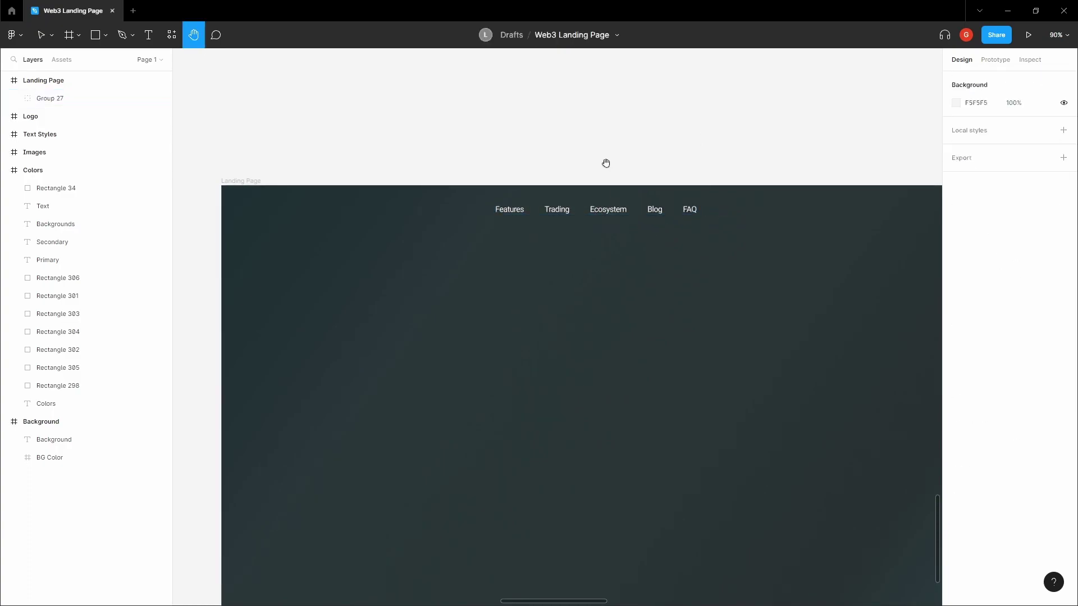
{"action": "left_click_drag", "start_coordinate": [606, 163], "coordinate": [615, 150]}
{"action": "key", "text": "v"}
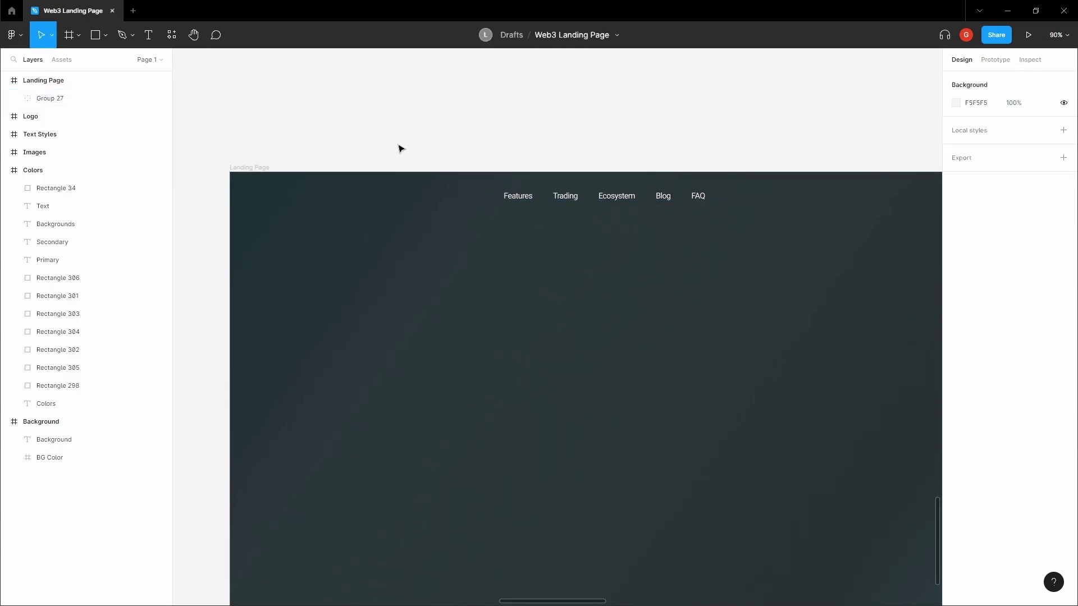
Step: Draw a 1440 × 140 frame around the navigation group across the top of the Landing Page frame
{"action": "left_click", "coordinate": [264, 167]}
{"action": "key", "text": "f"}
{"action": "left_click_drag", "start_coordinate": [230, 173], "coordinate": [874, 243]}
{"action": "key", "text": "h"}
{"action": "left_click_drag", "start_coordinate": [496, 138], "coordinate": [580, 166]}
{"action": "scroll", "coordinate": [580, 166], "scroll_direction": "down", "scroll_amount": 1}
{"action": "key", "text": "v"}
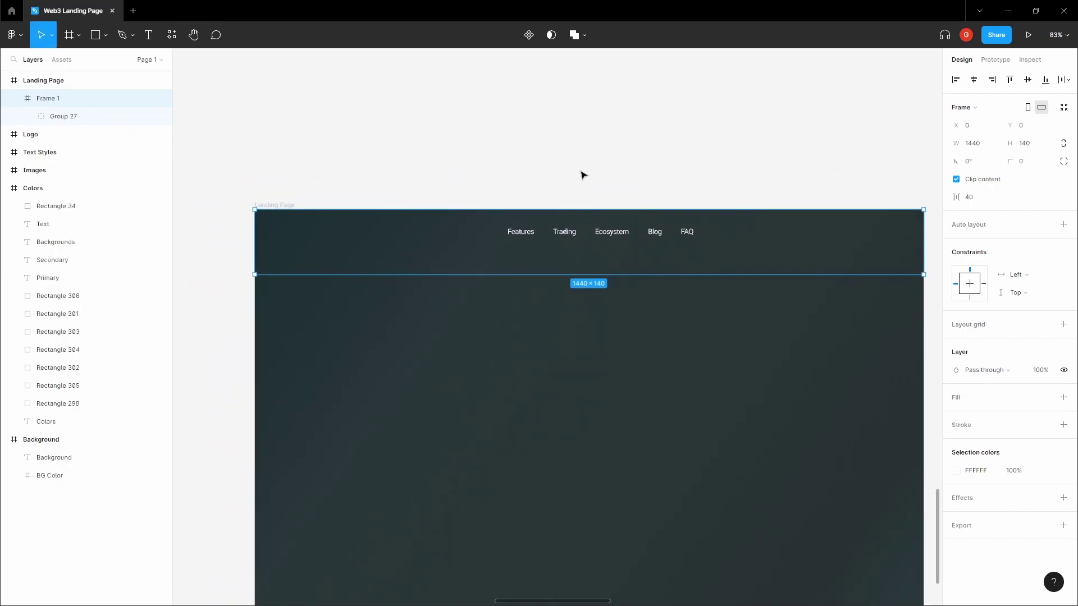
Step: Add auto layout to the navigation frame and widen it to 1440
{"action": "key", "text": "shift+a"}
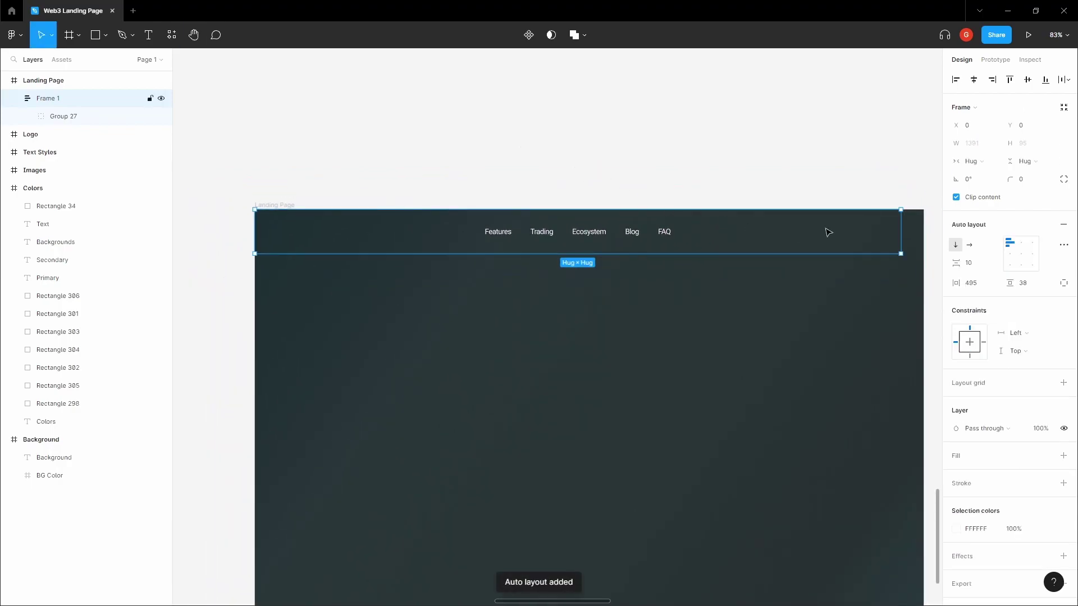
{"action": "left_click_drag", "start_coordinate": [903, 229], "coordinate": [922, 229]}
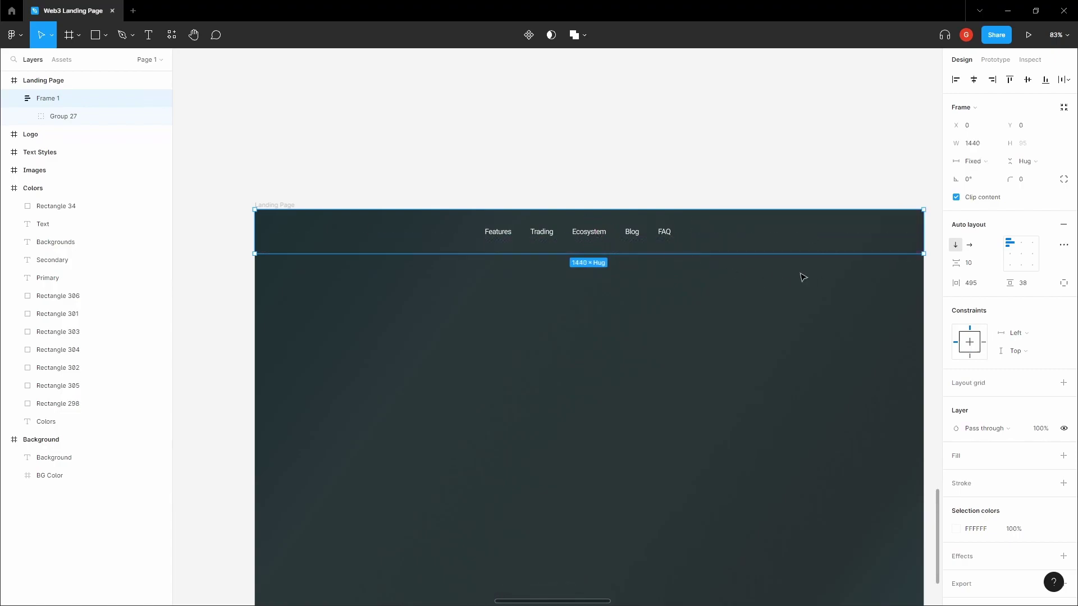
Step: Set the navigation frame's vertical padding to 32 and centre its content
{"action": "left_click", "coordinate": [1033, 287]}
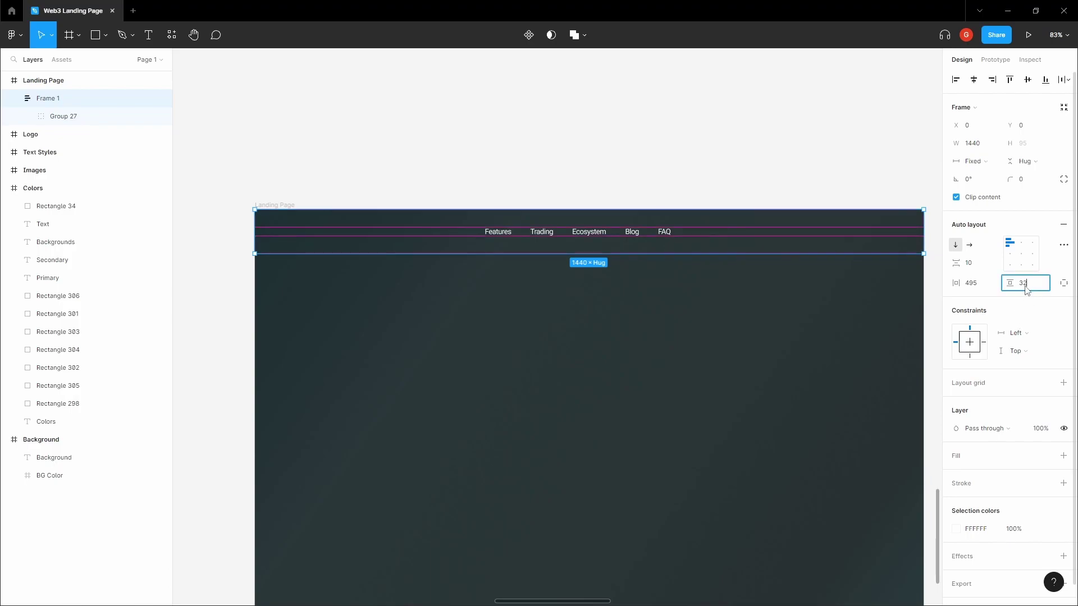
{"action": "key", "text": "Tab"}
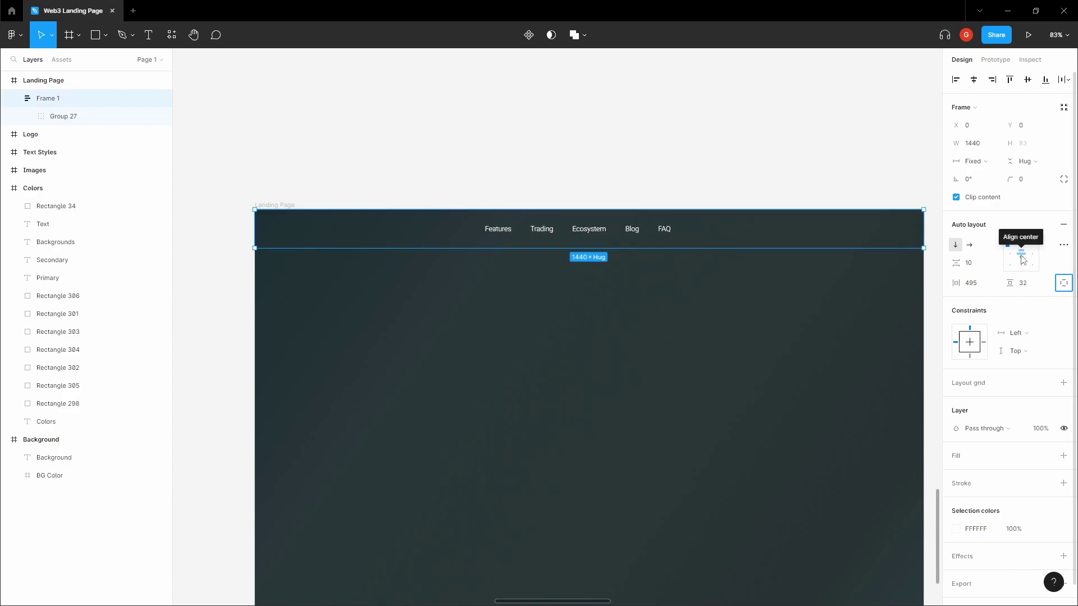
{"action": "left_click", "coordinate": [1023, 259]}
{"action": "left_click", "coordinate": [868, 194]}
{"action": "left_click_drag", "start_coordinate": [762, 173], "coordinate": [769, 159]}
Step: Remove the auto layout from the navigation frame
{"action": "left_click", "coordinate": [754, 214]}
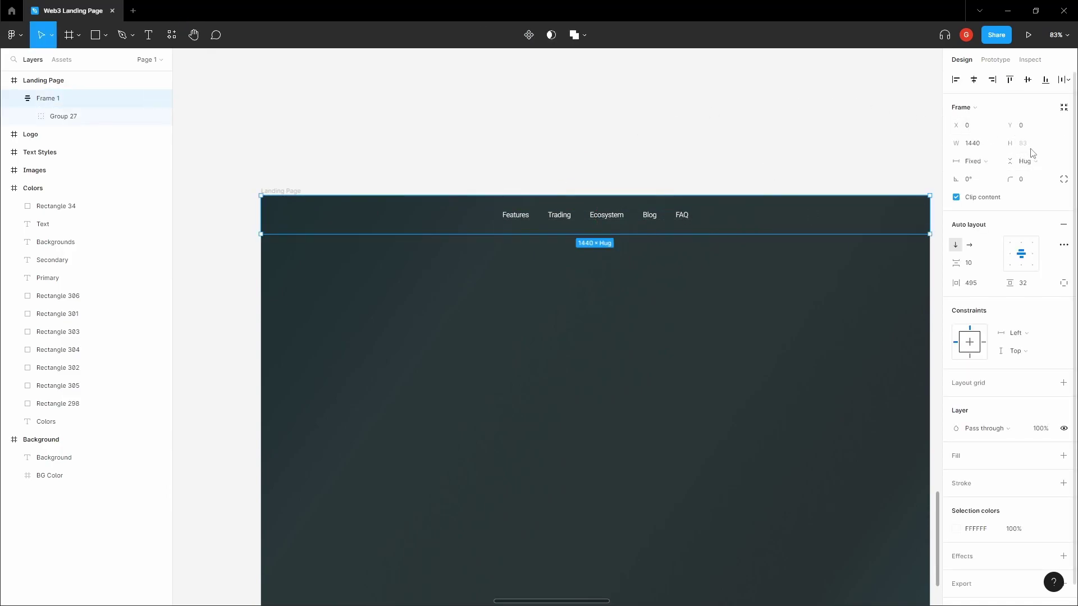
{"action": "scroll", "coordinate": [591, 191], "scroll_direction": "up", "scroll_amount": 3}
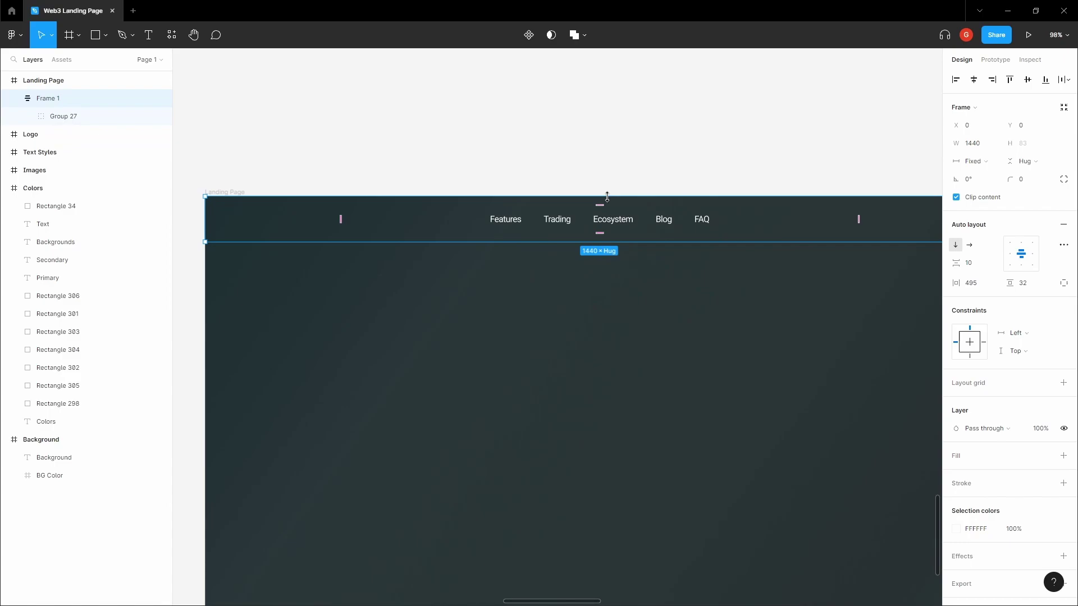
{"action": "scroll", "coordinate": [607, 196], "scroll_direction": "down", "scroll_amount": 1}
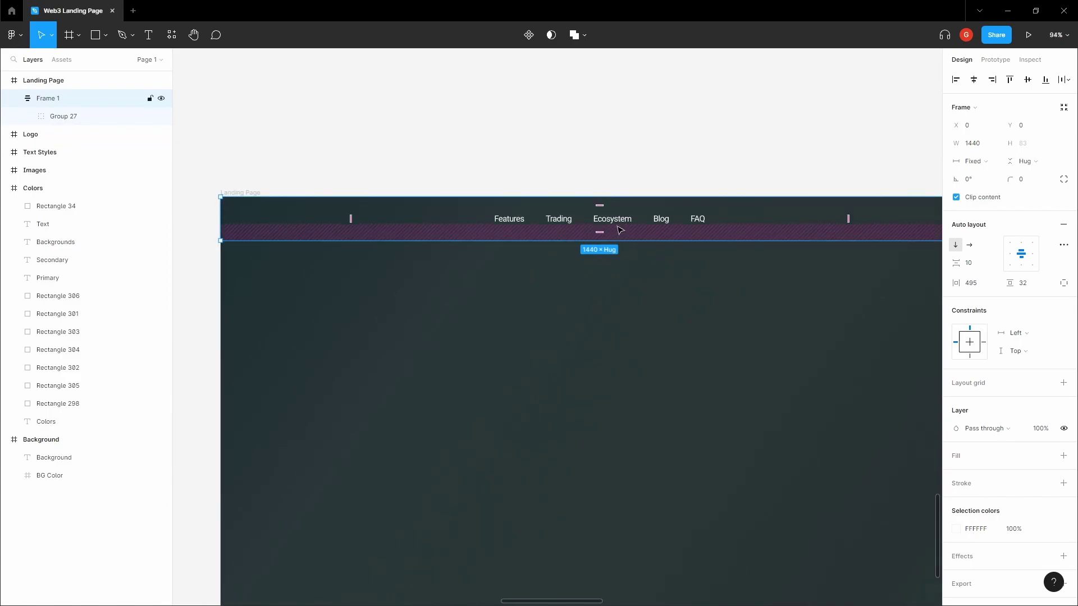
{"action": "left_click", "coordinate": [1065, 228]}
{"action": "left_click", "coordinate": [622, 161]}
{"action": "key", "text": "space"}
{"action": "left_click_drag", "start_coordinate": [622, 161], "coordinate": [605, 127]}
{"action": "scroll", "coordinate": [621, 112], "scroll_direction": "down", "scroll_amount": 3}
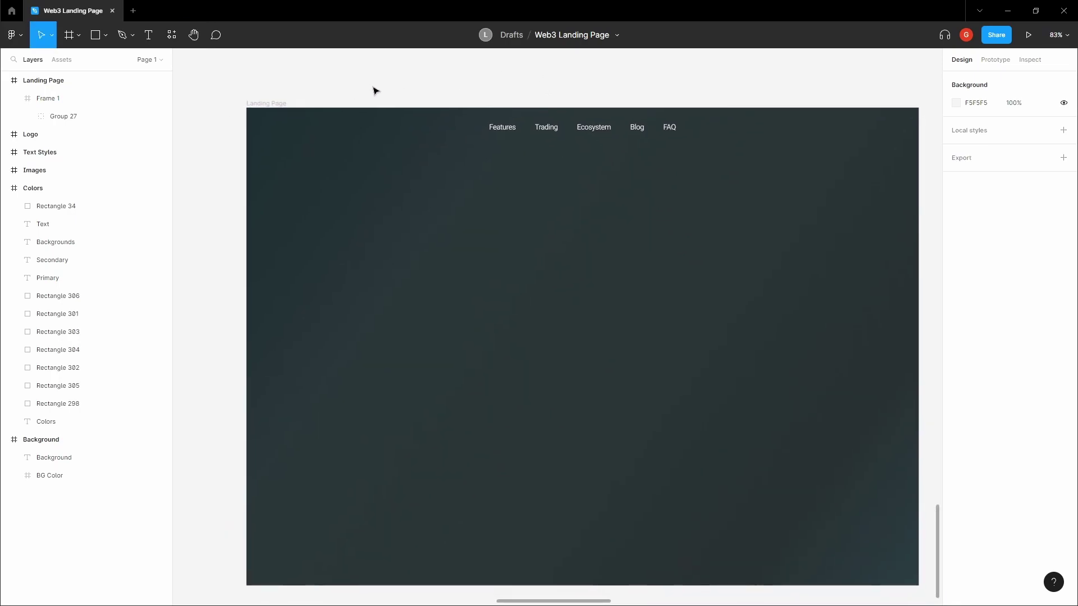
Step: Add a layout grid to the Landing Page frame, switched to Columns with a count of 12
{"action": "key", "text": "h"}
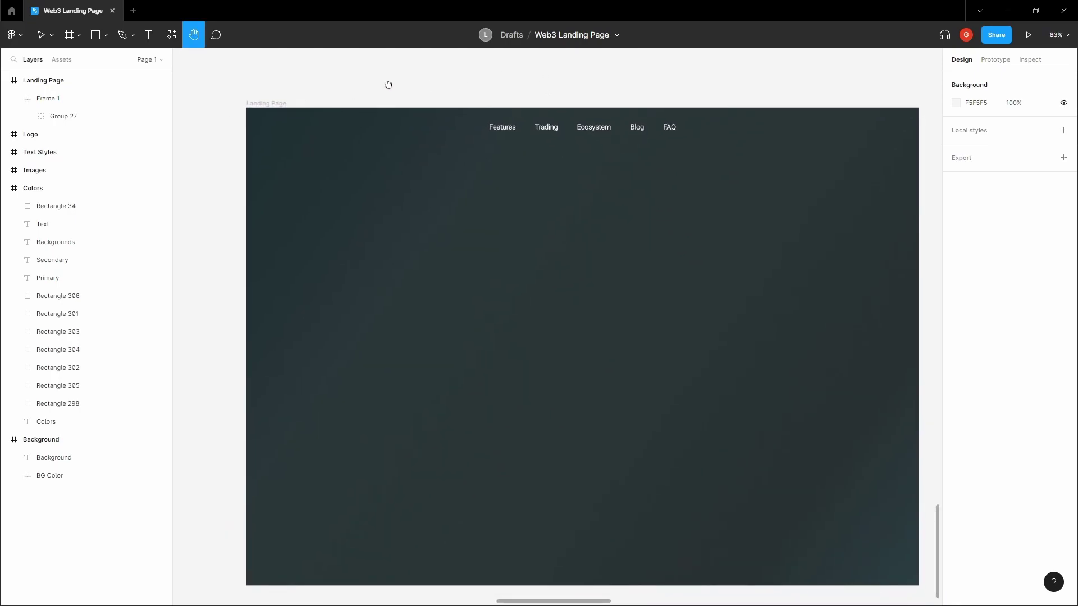
{"action": "left_click_drag", "start_coordinate": [388, 84], "coordinate": [385, 93]}
{"action": "scroll", "coordinate": [327, 106], "scroll_direction": "down", "scroll_amount": 1}
{"action": "key", "text": "v"}
{"action": "left_click", "coordinate": [279, 110]}
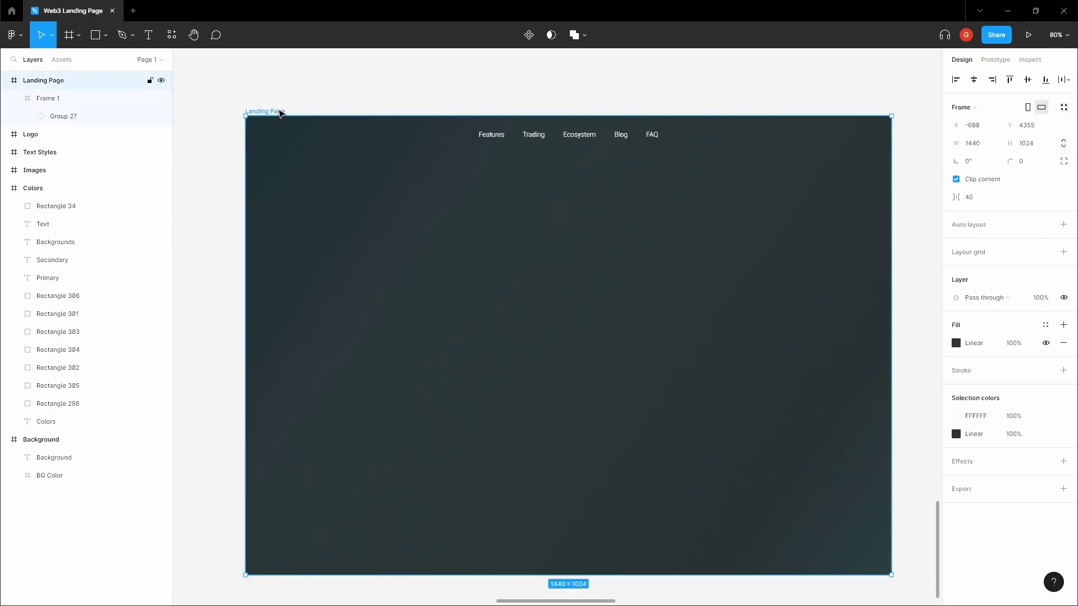
{"action": "left_click", "coordinate": [1063, 253]}
{"action": "left_click", "coordinate": [956, 270]}
{"action": "left_click", "coordinate": [823, 274]}
{"action": "left_click", "coordinate": [829, 290]}
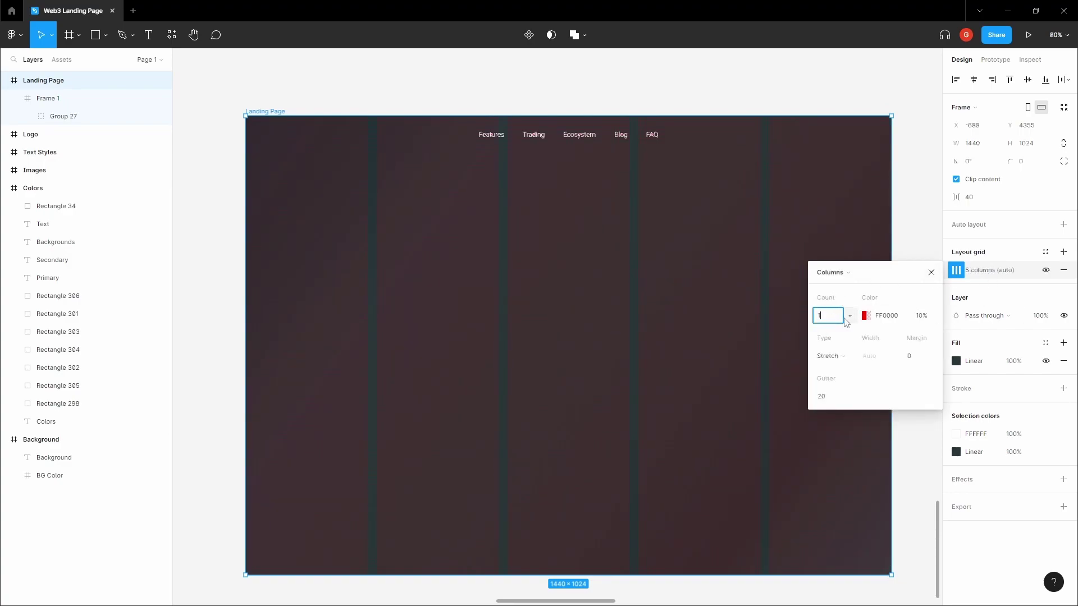
{"action": "type", "text": "12"}
{"action": "key", "text": "Tab"}
Step: Set the margin of the Landing Page's column grid to 80
{"action": "left_click", "coordinate": [918, 358]}
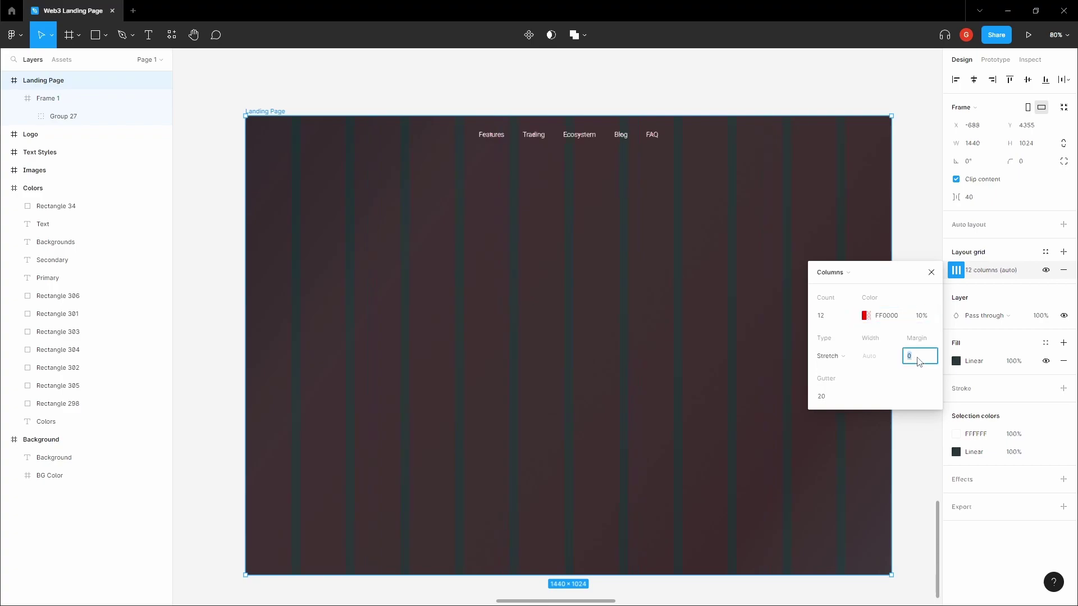
{"action": "key", "text": "Tab"}
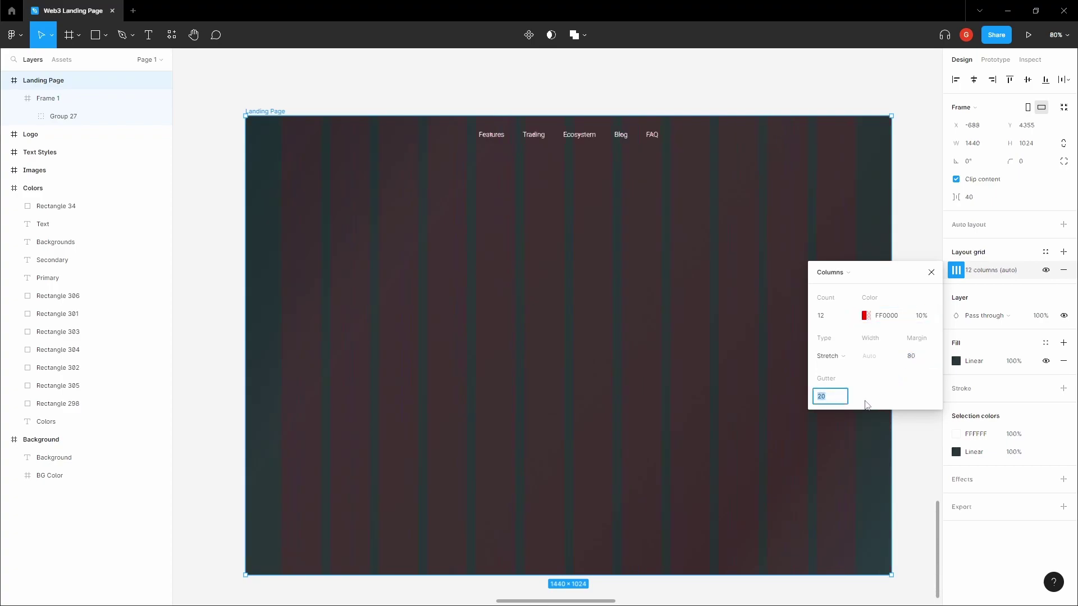
{"action": "key", "text": "Tab"}
{"action": "left_click", "coordinate": [375, 94]}
Step: Add a second layout grid to the Landing Page frame, switched to Rows with a count of 16
{"action": "left_click", "coordinate": [264, 111]}
{"action": "left_click", "coordinate": [1063, 252]}
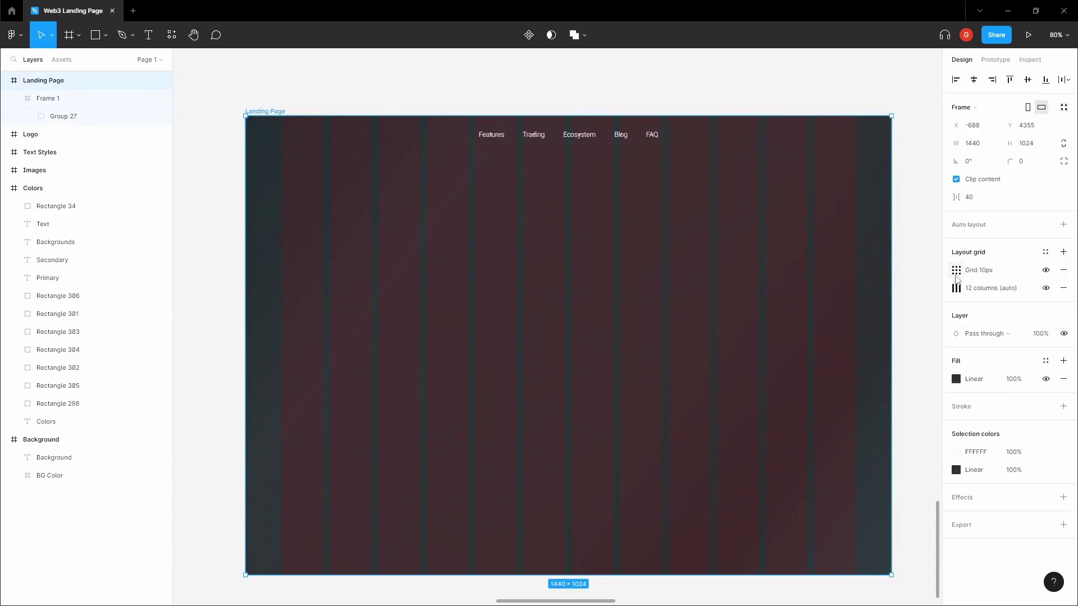
{"action": "left_click", "coordinate": [956, 270]}
{"action": "left_click", "coordinate": [827, 272]}
{"action": "left_click", "coordinate": [836, 299]}
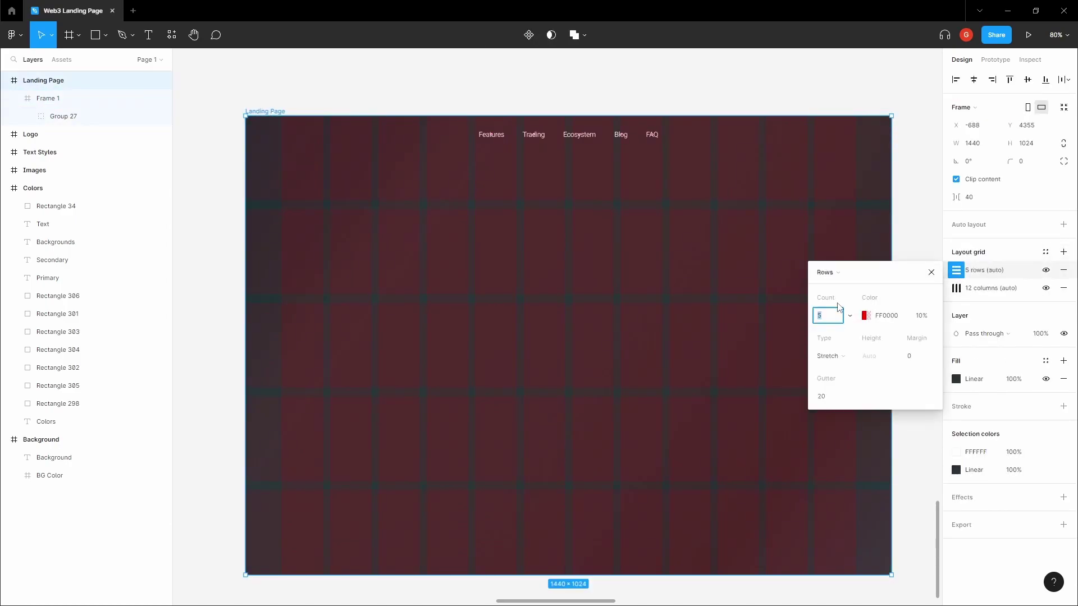
{"action": "type", "text": "16"}
Step: Set both the margin and the gutter of the Landing Page's row grid to 16
{"action": "left_click", "coordinate": [918, 358]}
{"action": "type", "text": "16"}
{"action": "left_click", "coordinate": [834, 399]}
{"action": "type", "text": "16"}
{"action": "left_click", "coordinate": [466, 84]}
{"action": "key", "text": "space"}
Step: Hide the row grid of the Landing Page frame, leaving its column grid shown
{"action": "left_click", "coordinate": [310, 110]}
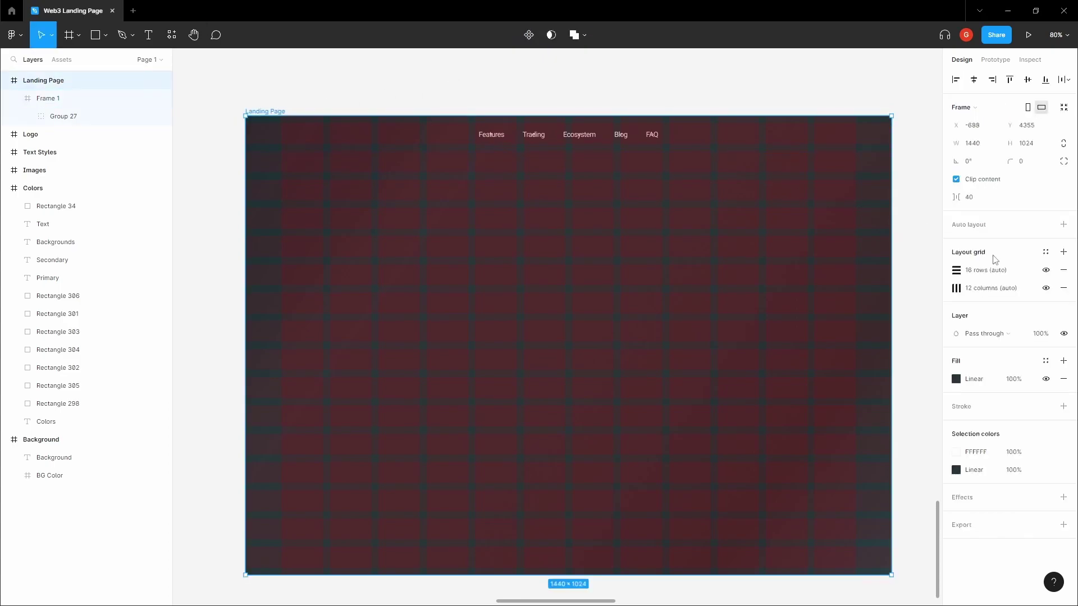
{"action": "left_click", "coordinate": [1046, 269]}
{"action": "left_click", "coordinate": [464, 77]}
{"action": "key", "text": "space"}
{"action": "left_click_drag", "start_coordinate": [464, 77], "coordinate": [492, 84]}
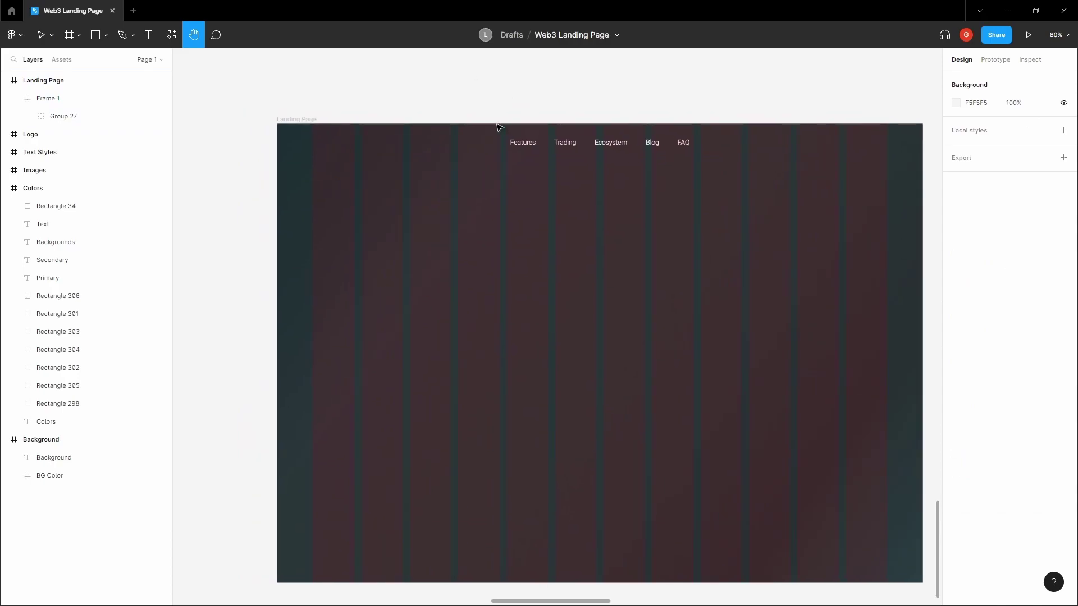
Step: Copy the green ring logo group from the Logo frame
{"action": "left_click", "coordinate": [511, 138]}
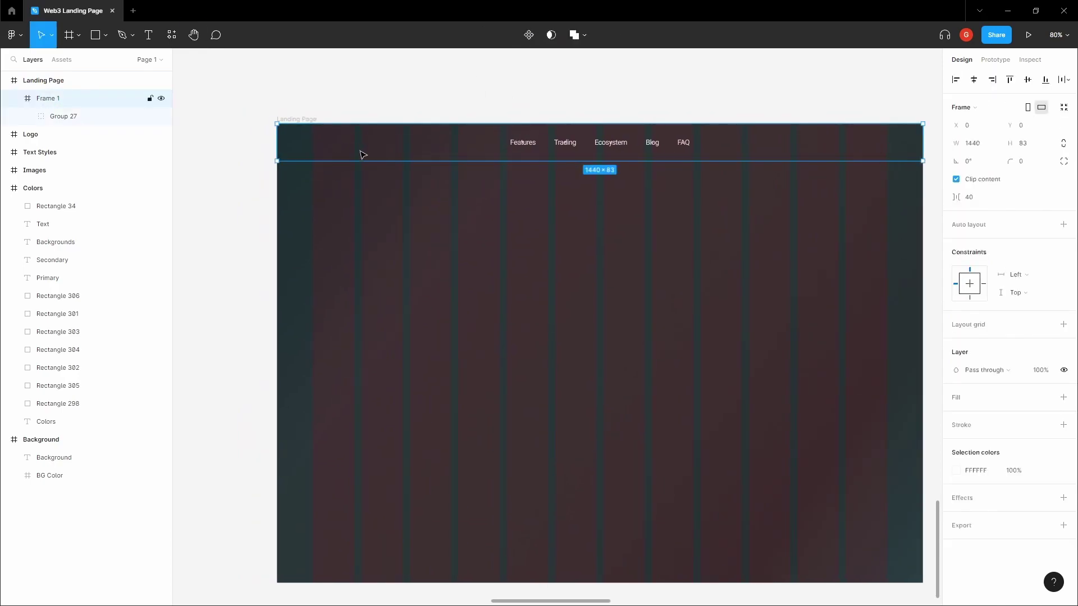
{"action": "left_click", "coordinate": [392, 96]}
{"action": "key", "text": "space"}
{"action": "left_click_drag", "start_coordinate": [471, 119], "coordinate": [610, 192]}
{"action": "scroll", "coordinate": [611, 193], "scroll_direction": "down", "scroll_amount": 5}
{"action": "left_click_drag", "start_coordinate": [252, 56], "coordinate": [596, 344]}
{"action": "scroll", "coordinate": [587, 129], "scroll_direction": "up", "scroll_amount": 5}
{"action": "right_click", "coordinate": [554, 171]}
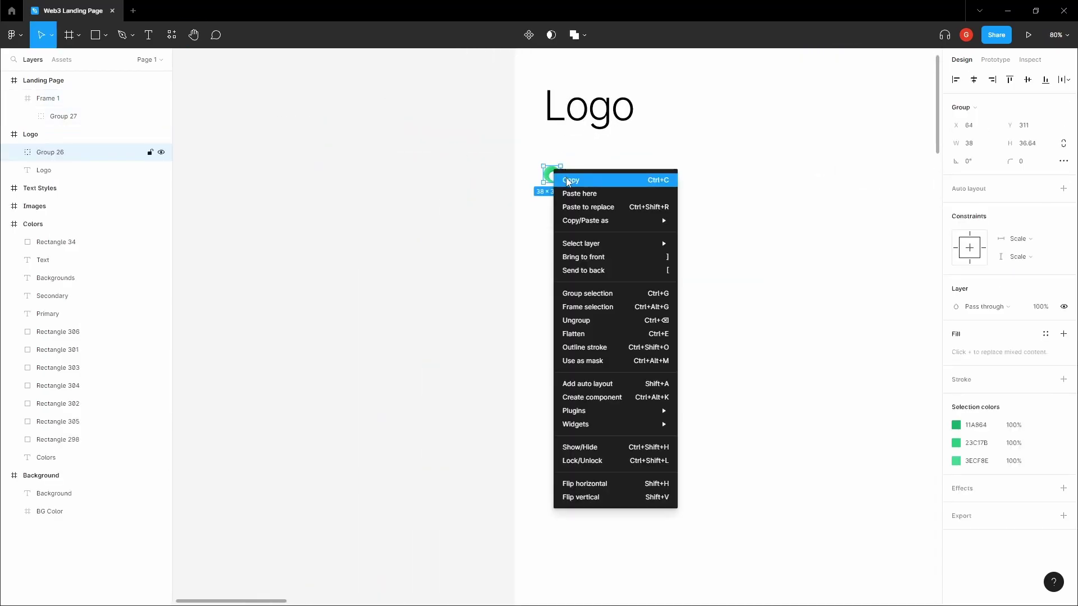
{"action": "left_click", "coordinate": [568, 179]}
Step: Paste the copied logo into the navigation frame at the top of the Landing Page
{"action": "scroll", "coordinate": [567, 177], "scroll_direction": "down", "scroll_amount": 3}
{"action": "left_click", "coordinate": [578, 256]}
{"action": "key", "text": "space"}
{"action": "left_click_drag", "start_coordinate": [661, 304], "coordinate": [377, 65]}
{"action": "left_click_drag", "start_coordinate": [917, 451], "coordinate": [648, 219]}
{"action": "left_click_drag", "start_coordinate": [856, 446], "coordinate": [600, 67]}
{"action": "scroll", "coordinate": [571, 241], "scroll_direction": "up", "scroll_amount": 3}
{"action": "left_click", "coordinate": [561, 219]}
{"action": "key", "text": "ctrl+v"}
{"action": "scroll", "coordinate": [563, 221], "scroll_direction": "up", "scroll_amount": 5}
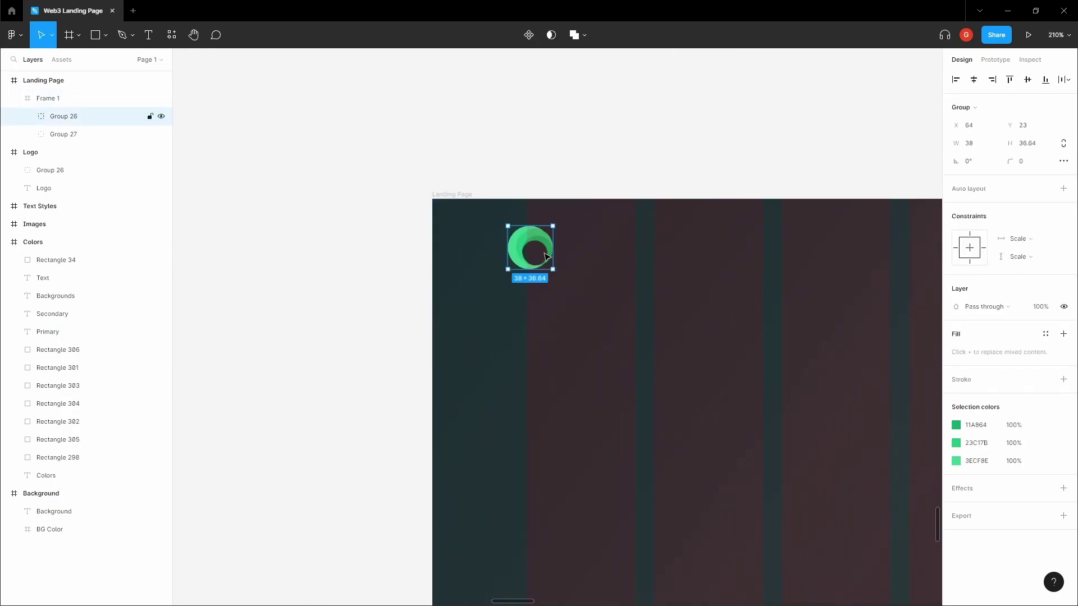
Step: Align the logo with the left edge of the first grid column, vertically centred in the navigation frame
{"action": "scroll", "coordinate": [551, 236], "scroll_direction": "up", "scroll_amount": 6}
{"action": "left_click_drag", "start_coordinate": [526, 252], "coordinate": [547, 241]}
{"action": "scroll", "coordinate": [488, 230], "scroll_direction": "up", "scroll_amount": 4}
{"action": "scroll", "coordinate": [452, 168], "scroll_direction": "down", "scroll_amount": 4}
{"action": "scroll", "coordinate": [448, 154], "scroll_direction": "up", "scroll_amount": 4}
{"action": "scroll", "coordinate": [446, 148], "scroll_direction": "down", "scroll_amount": 8}
{"action": "left_click", "coordinate": [426, 106]}
Step: Add the text "Connect Wallet" at the right end of the navigation frame, level with the navigation links
{"action": "key", "text": "space"}
{"action": "left_click_drag", "start_coordinate": [525, 96], "coordinate": [387, 106]}
{"action": "scroll", "coordinate": [393, 112], "scroll_direction": "down", "scroll_amount": 4}
{"action": "left_click_drag", "start_coordinate": [541, 135], "coordinate": [411, 167]}
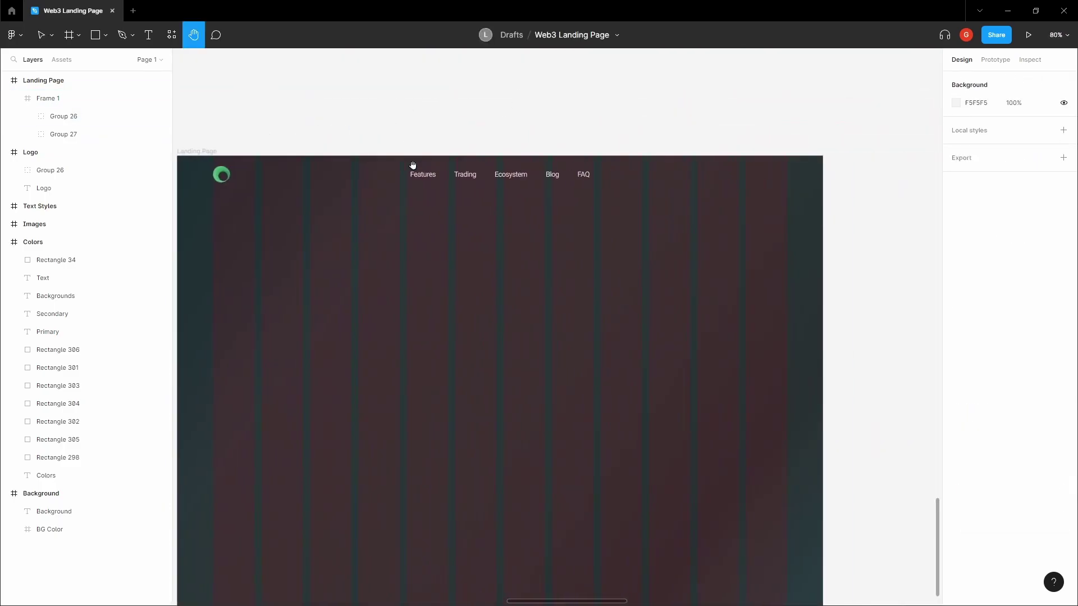
{"action": "left_click", "coordinate": [625, 167]}
{"action": "left_click_drag", "start_coordinate": [727, 132], "coordinate": [723, 131]}
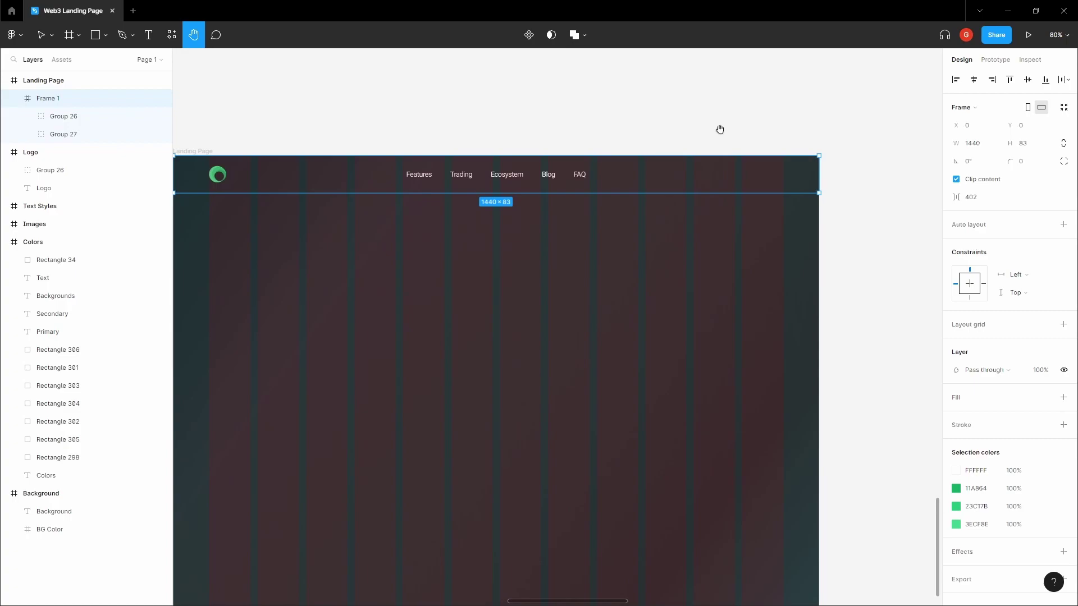
{"action": "scroll", "coordinate": [724, 130], "scroll_direction": "up", "scroll_amount": 4}
{"action": "key", "text": "t"}
{"action": "left_click", "coordinate": [761, 209]}
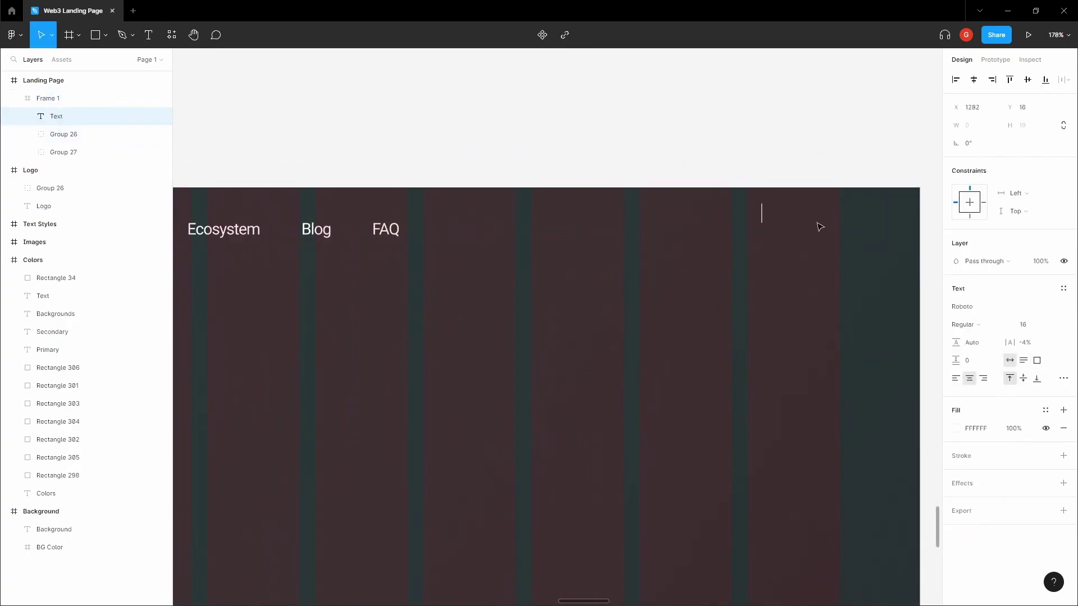
{"action": "type", "text": "Connect Wallet"}
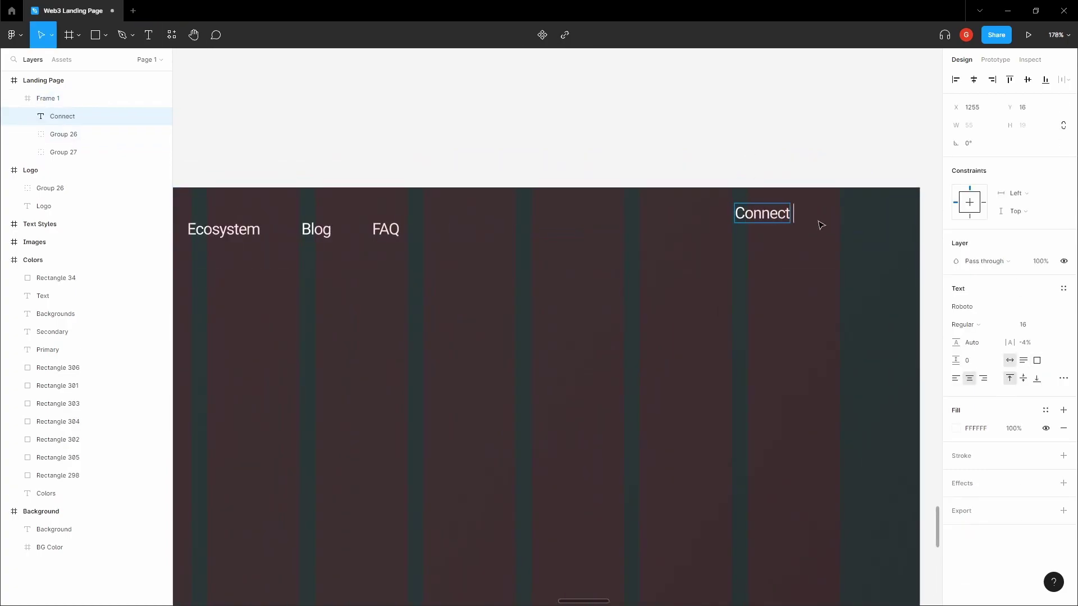
{"action": "key", "text": "Escape"}
{"action": "left_click_drag", "start_coordinate": [773, 218], "coordinate": [764, 233]}
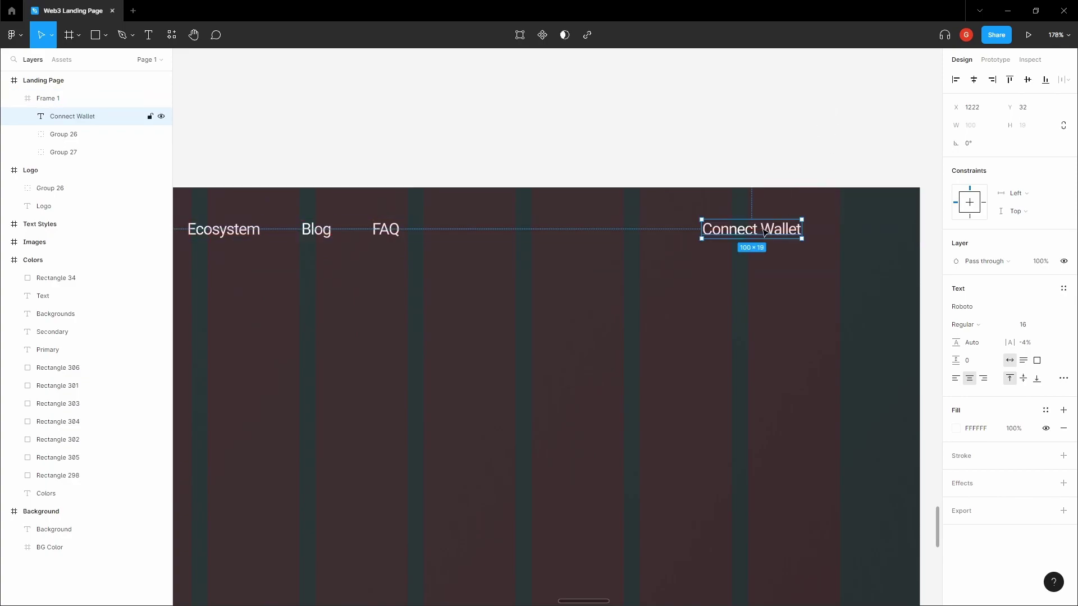
Step: Wrap the "Connect Wallet" text in an auto layout frame with vertical padding 12 and horizontal padding 16
{"action": "key", "text": "shift+a"}
{"action": "left_click", "coordinate": [1037, 286]}
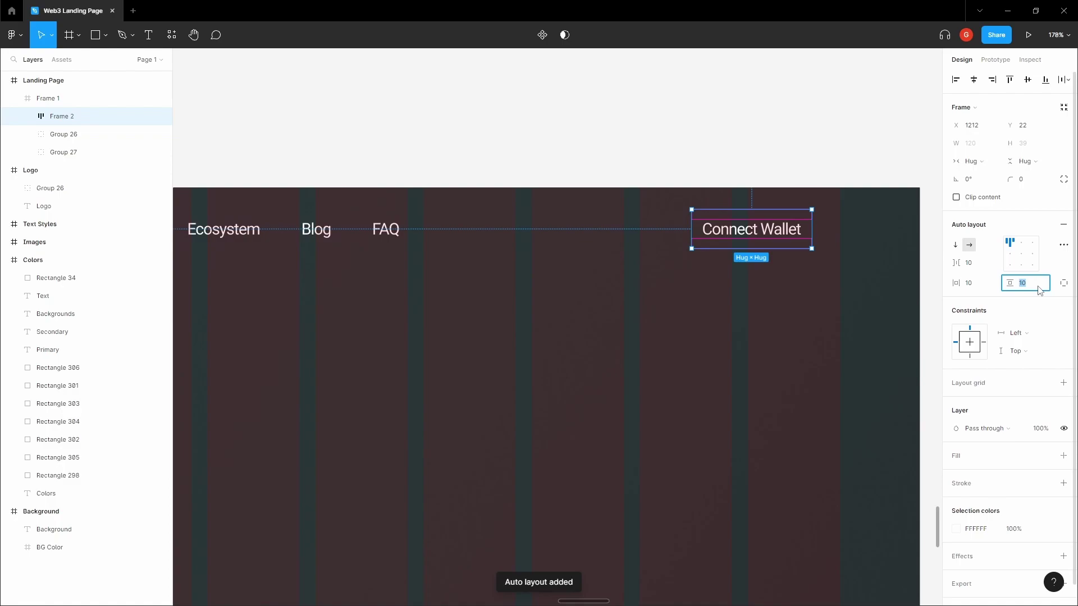
{"action": "type", "text": "12"}
{"action": "key", "text": "Tab"}
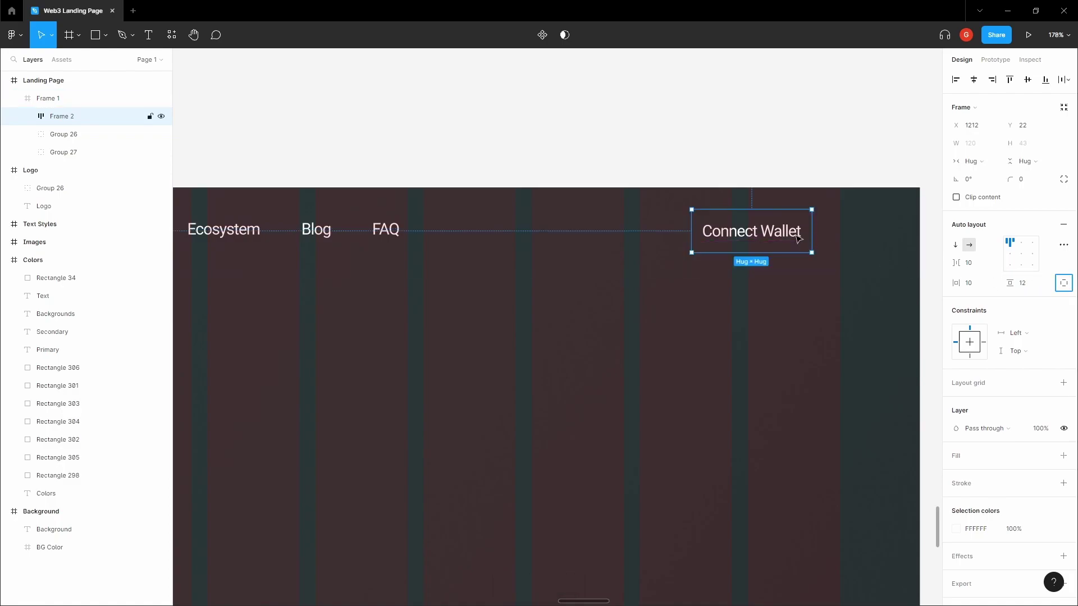
{"action": "left_click", "coordinate": [972, 285]}
{"action": "type", "text": "16"}
{"action": "key", "text": "Tab"}
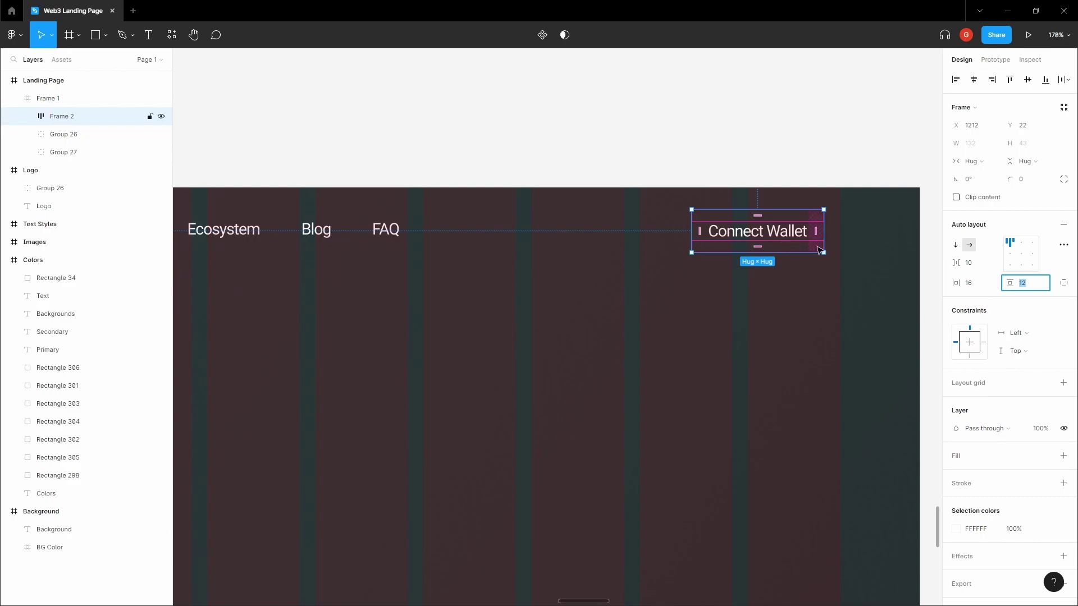
Step: Centre the content of the "Connect Wallet" auto layout frame
{"action": "left_click", "coordinate": [818, 156]}
{"action": "left_click_drag", "start_coordinate": [742, 232], "coordinate": [713, 252]}
{"action": "double_click", "coordinate": [713, 252]}
{"action": "scroll", "coordinate": [715, 251], "scroll_direction": "down", "scroll_amount": 3}
{"action": "left_click_drag", "start_coordinate": [700, 180], "coordinate": [707, 246]}
{"action": "scroll", "coordinate": [708, 243], "scroll_direction": "down", "scroll_amount": 3}
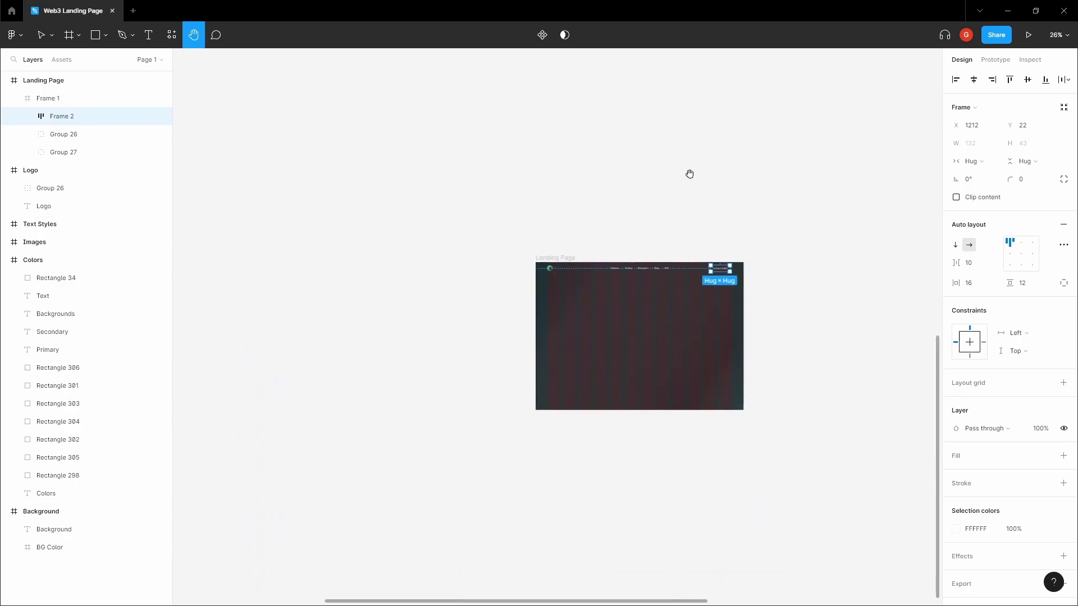
{"action": "scroll", "coordinate": [722, 270], "scroll_direction": "up", "scroll_amount": 6}
{"action": "left_click", "coordinate": [1025, 256]}
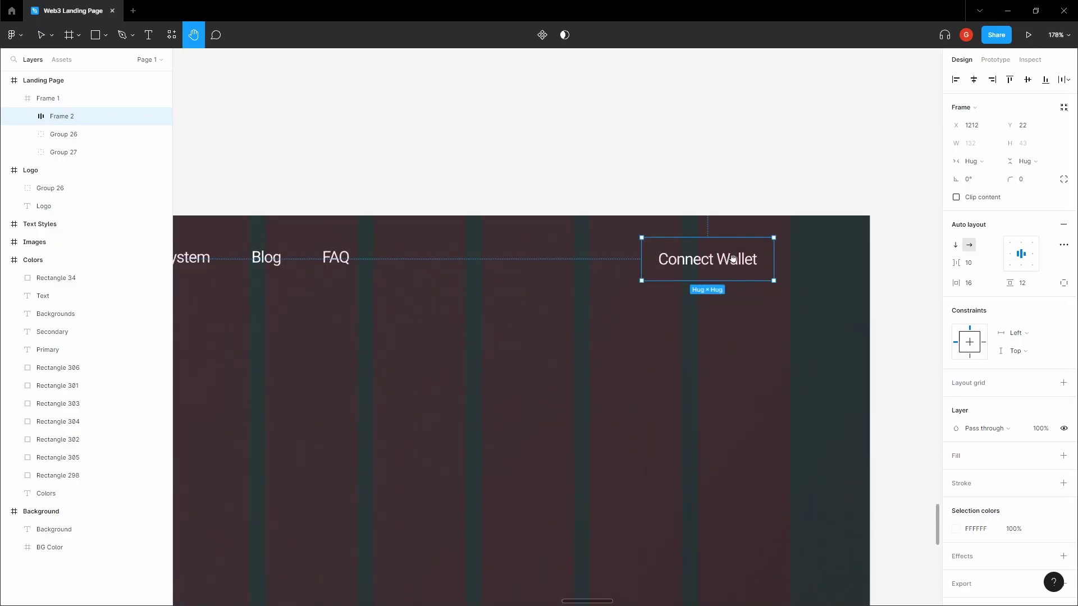
{"action": "left_click", "coordinate": [753, 178]}
{"action": "left_click", "coordinate": [741, 261], "text": "ctrl"}
{"action": "left_click", "coordinate": [886, 265]}
{"action": "key", "text": "space"}
{"action": "left_click", "coordinate": [743, 263]}
Step: Copy the fill hex code 2BA874 of the first Primary swatch in the Colors frame
{"action": "scroll", "coordinate": [705, 260], "scroll_direction": "down", "scroll_amount": 10}
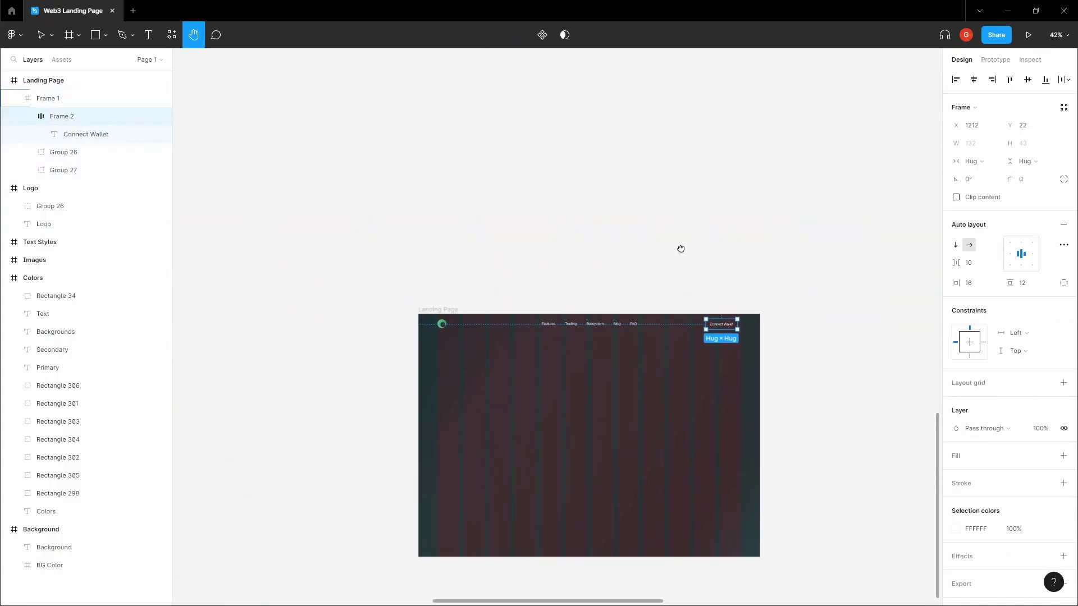
{"action": "left_click", "coordinate": [702, 229]}
{"action": "key", "text": "space"}
{"action": "scroll", "coordinate": [719, 342], "scroll_direction": "down", "scroll_amount": 4}
{"action": "left_click_drag", "start_coordinate": [708, 102], "coordinate": [691, 390]}
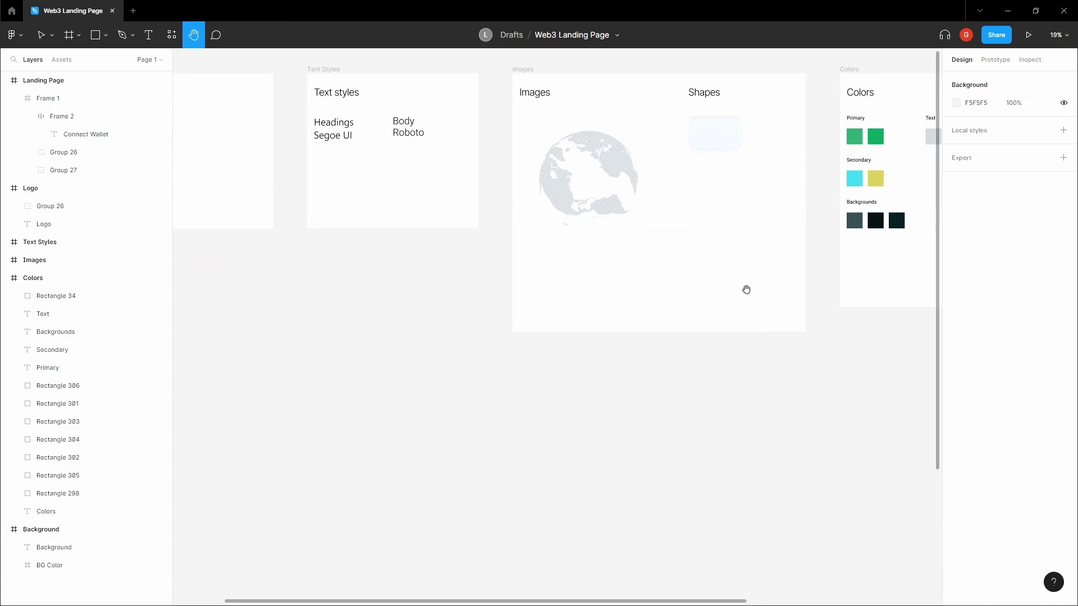
{"action": "left_click_drag", "start_coordinate": [749, 289], "coordinate": [648, 377]}
{"action": "scroll", "coordinate": [794, 231], "scroll_direction": "up", "scroll_amount": 8}
{"action": "left_click", "coordinate": [671, 222]}
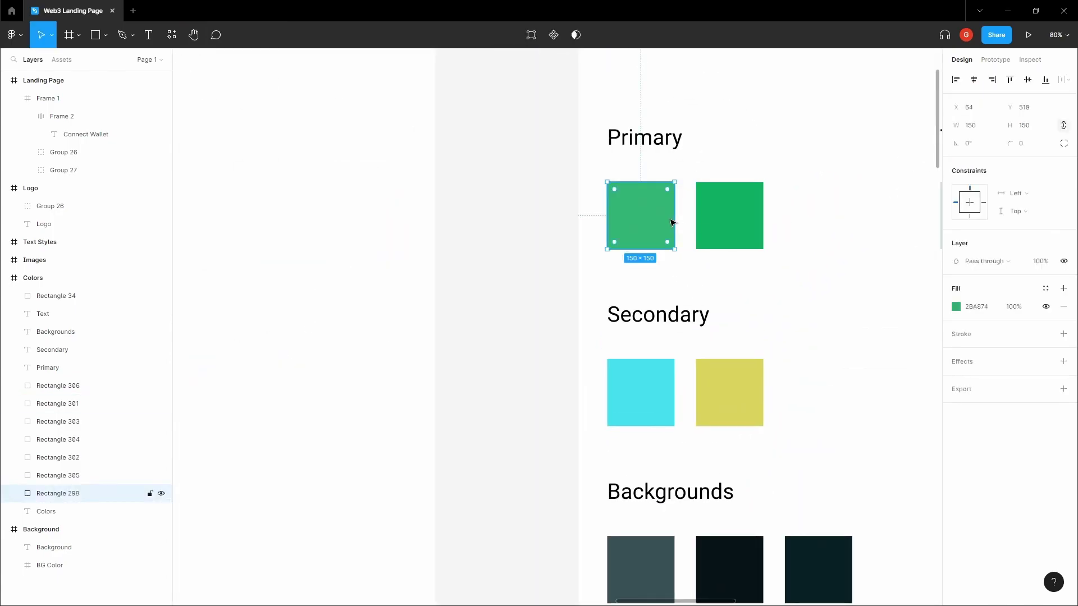
{"action": "left_click", "coordinate": [765, 161]}
{"action": "scroll", "coordinate": [629, 228], "scroll_direction": "right", "scroll_amount": 2}
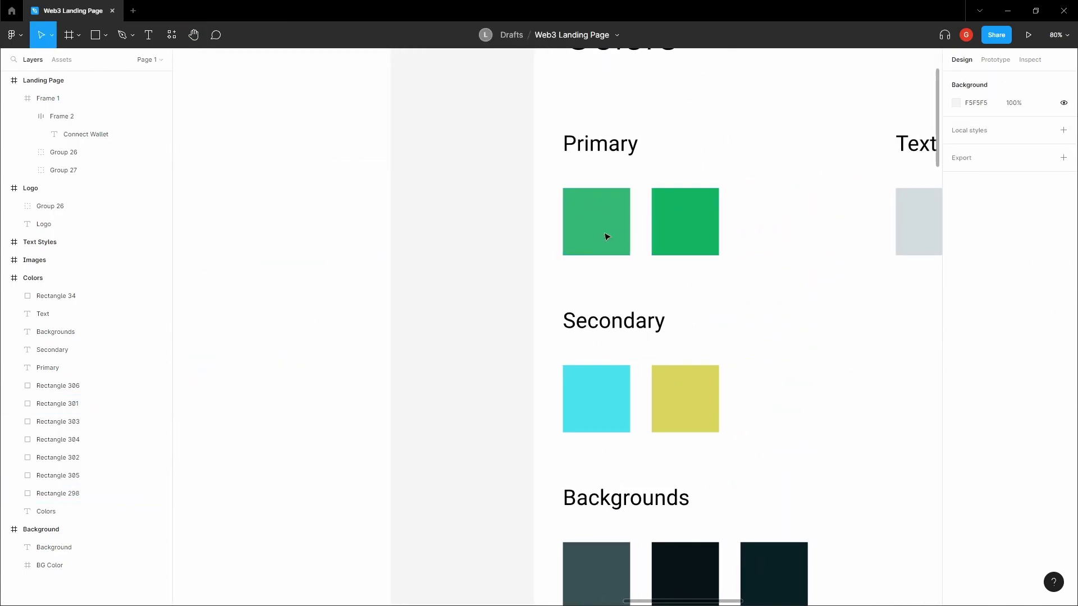
{"action": "left_click", "coordinate": [584, 222]}
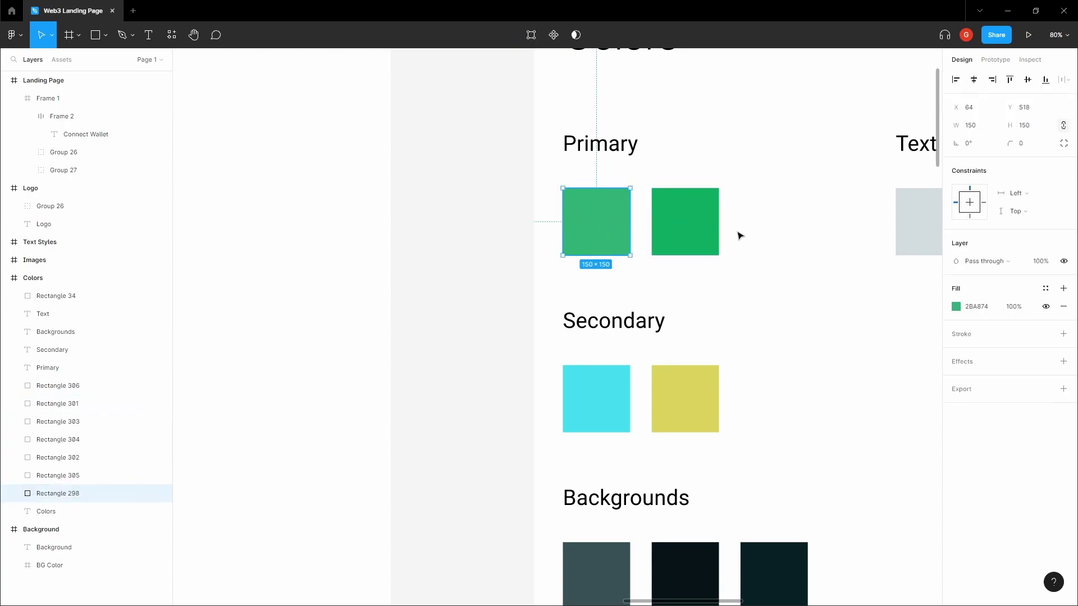
{"action": "left_click", "coordinate": [975, 308]}
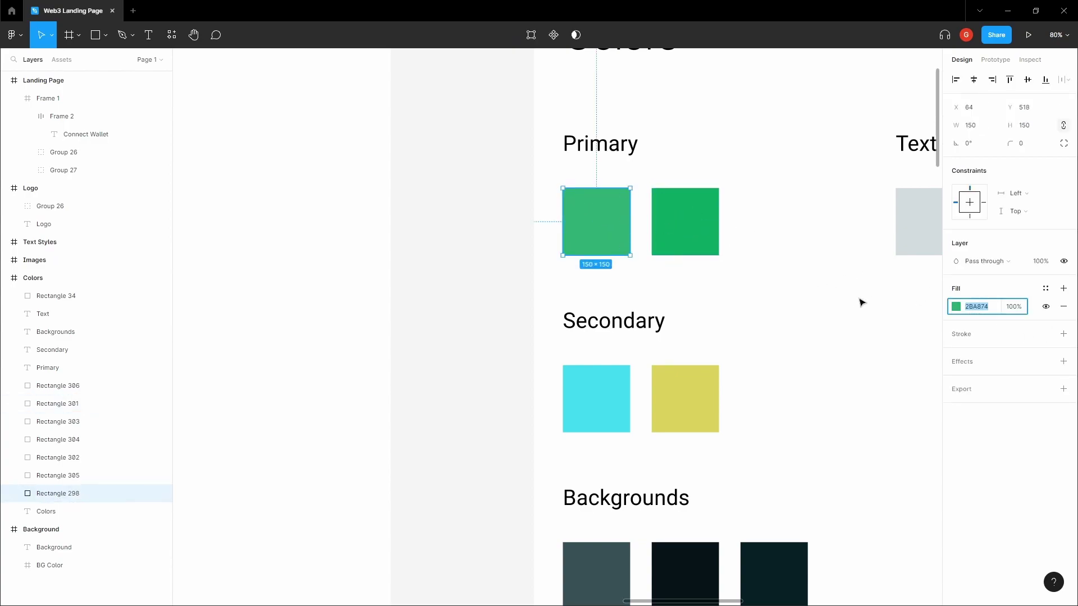
Step: Hide the 12-column layout grid of the Landing Page frame
{"action": "scroll", "coordinate": [828, 294], "scroll_direction": "down", "scroll_amount": 7}
{"action": "left_click", "coordinate": [803, 365]}
{"action": "key", "text": "space"}
{"action": "left_click_drag", "start_coordinate": [787, 480], "coordinate": [744, 205]}
{"action": "scroll", "coordinate": [746, 314], "scroll_direction": "down", "scroll_amount": 3}
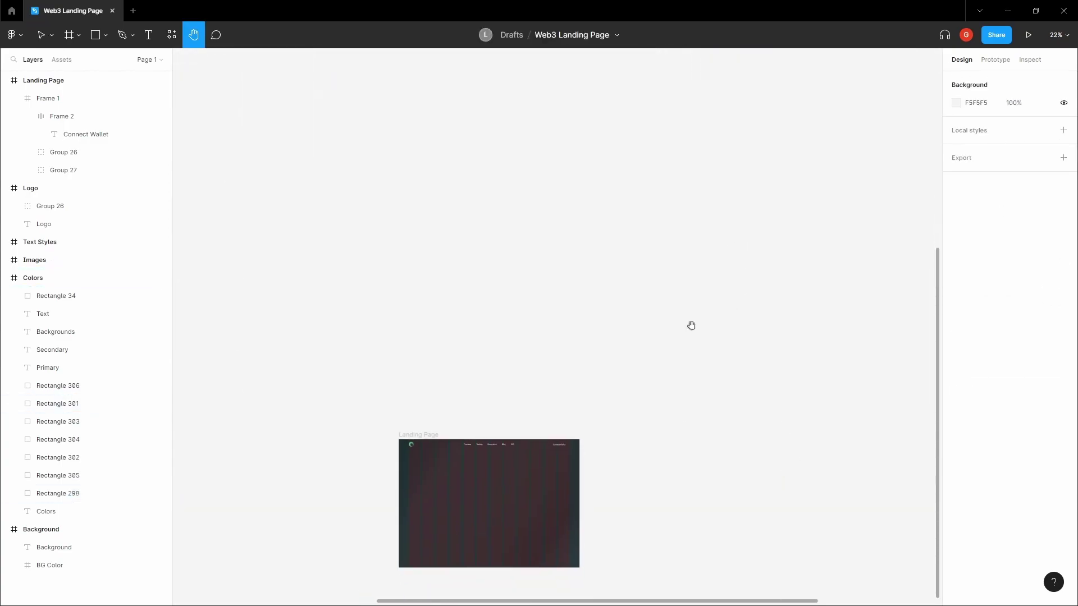
{"action": "left_click_drag", "start_coordinate": [558, 416], "coordinate": [698, 261]}
{"action": "scroll", "coordinate": [696, 263], "scroll_direction": "up", "scroll_amount": 5}
{"action": "key", "text": "space"}
{"action": "left_click_drag", "start_coordinate": [710, 309], "coordinate": [765, 232]}
{"action": "left_click", "coordinate": [351, 218]}
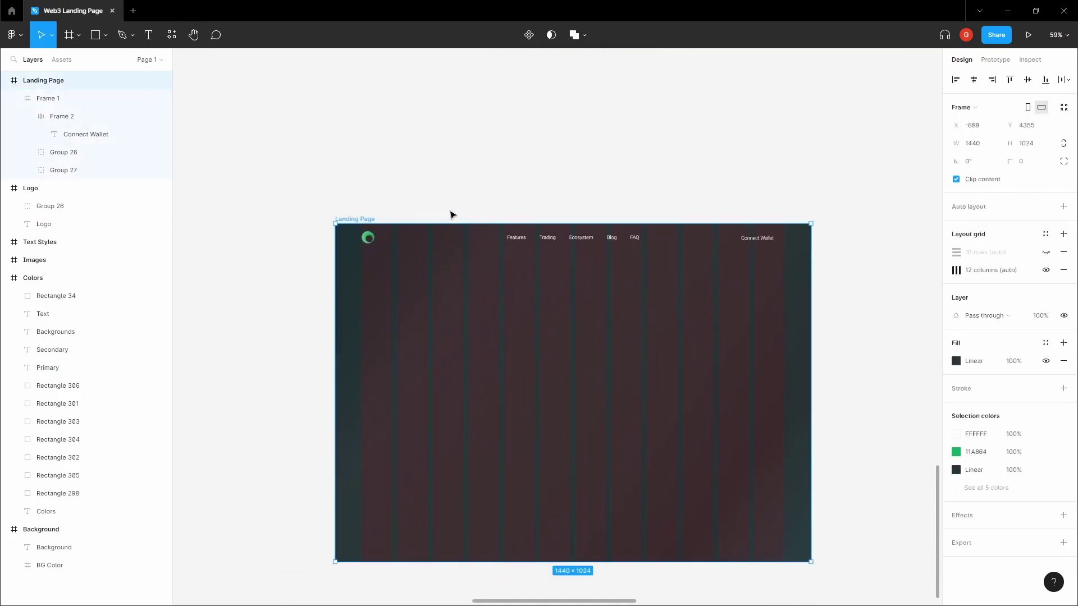
{"action": "left_click", "coordinate": [1045, 270]}
{"action": "left_click", "coordinate": [806, 181]}
Step: Give the "Connect Wallet" button frame a solid fill in the copied green 2BA874
{"action": "scroll", "coordinate": [752, 230], "scroll_direction": "up", "scroll_amount": 5}
{"action": "double_click", "coordinate": [772, 254]}
{"action": "left_click", "coordinate": [801, 230]}
{"action": "double_click", "coordinate": [805, 252]}
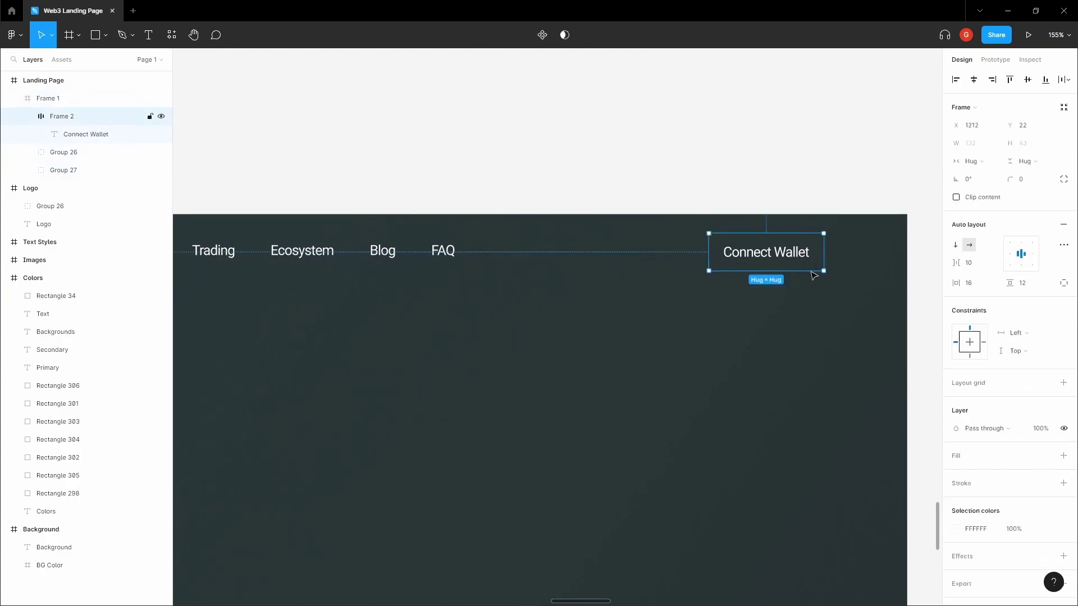
{"action": "left_click", "coordinate": [1062, 455]}
{"action": "left_click", "coordinate": [975, 473]}
{"action": "key", "text": "ctrl+v"}
{"action": "left_click", "coordinate": [757, 155]}
{"action": "key", "text": "space"}
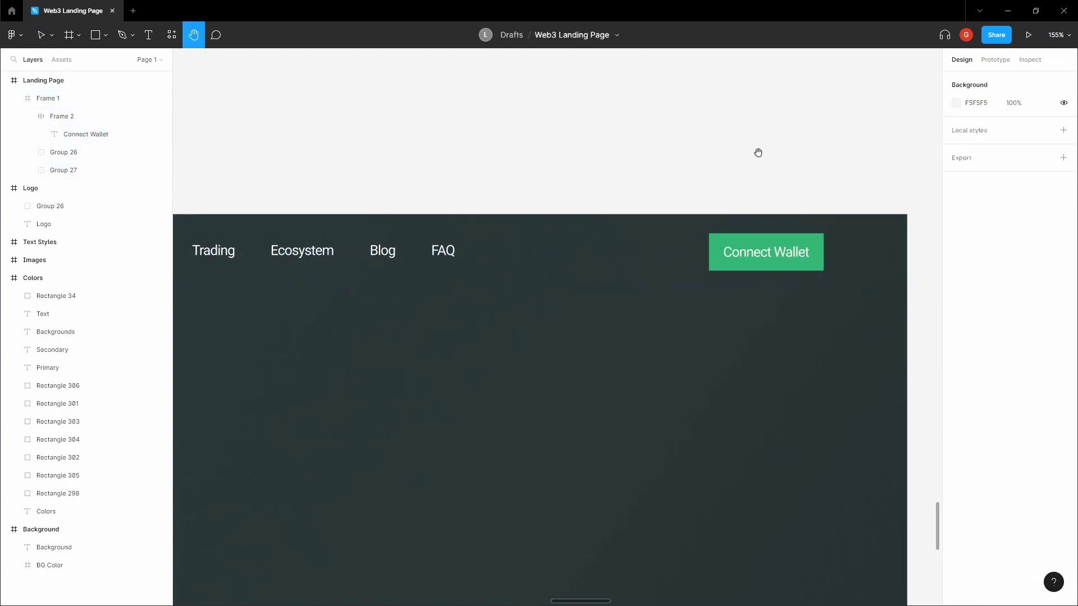
Step: Set the "Connect Wallet" button's corner radius to 10
{"action": "double_click", "coordinate": [806, 239]}
{"action": "left_click", "coordinate": [1030, 185]}
{"action": "type", "text": "10"}
{"action": "left_click", "coordinate": [820, 150]}
{"action": "key", "text": "space"}
{"action": "left_click_drag", "start_coordinate": [820, 149], "coordinate": [806, 140]}
Step: Change the "Connect Wallet" button's fill from solid to a linear gradient
{"action": "left_click", "coordinate": [782, 243]}
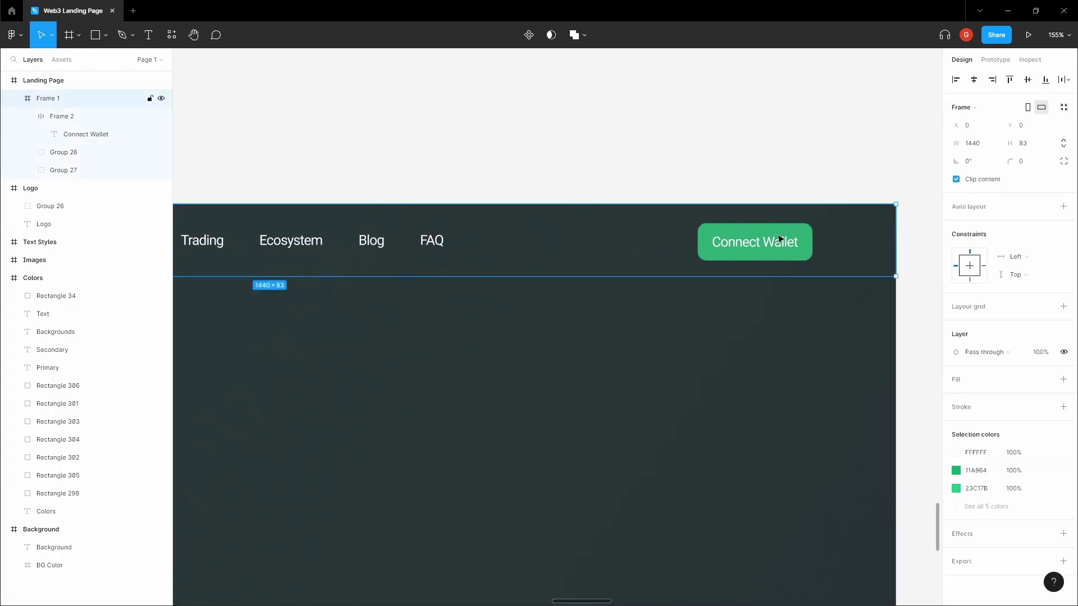
{"action": "double_click", "coordinate": [782, 243]}
{"action": "scroll", "coordinate": [789, 240], "scroll_direction": "up", "scroll_amount": 3}
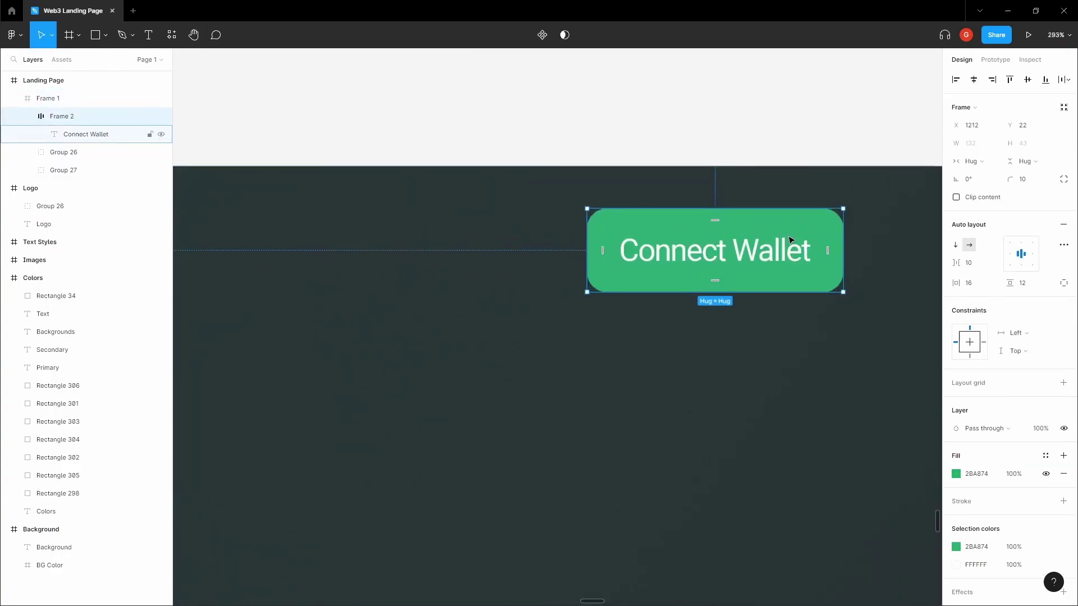
{"action": "left_click", "coordinate": [956, 475]}
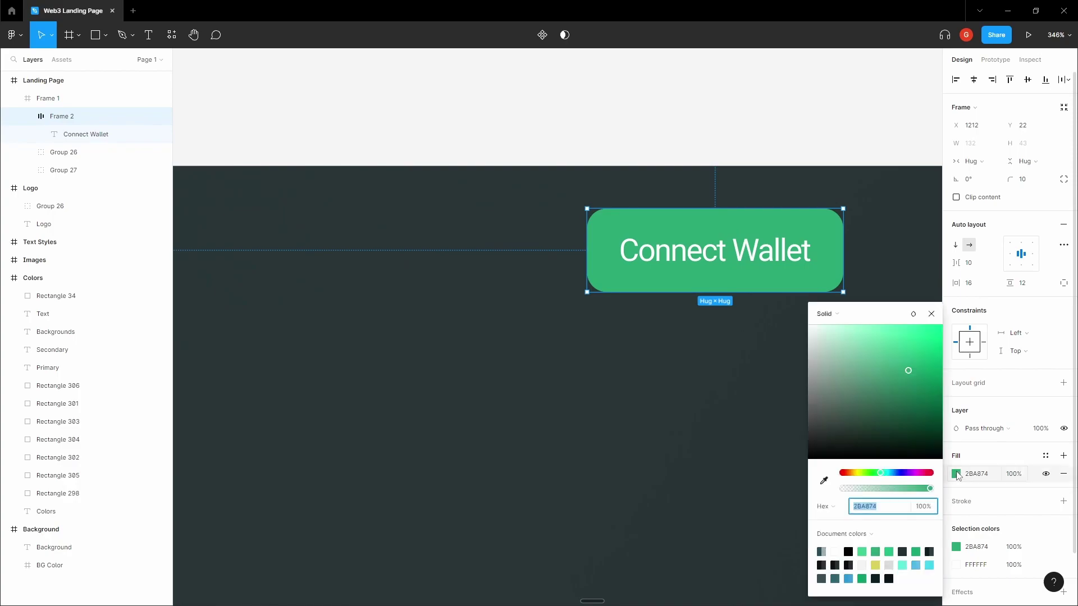
{"action": "left_click", "coordinate": [829, 315]}
{"action": "left_click", "coordinate": [835, 326]}
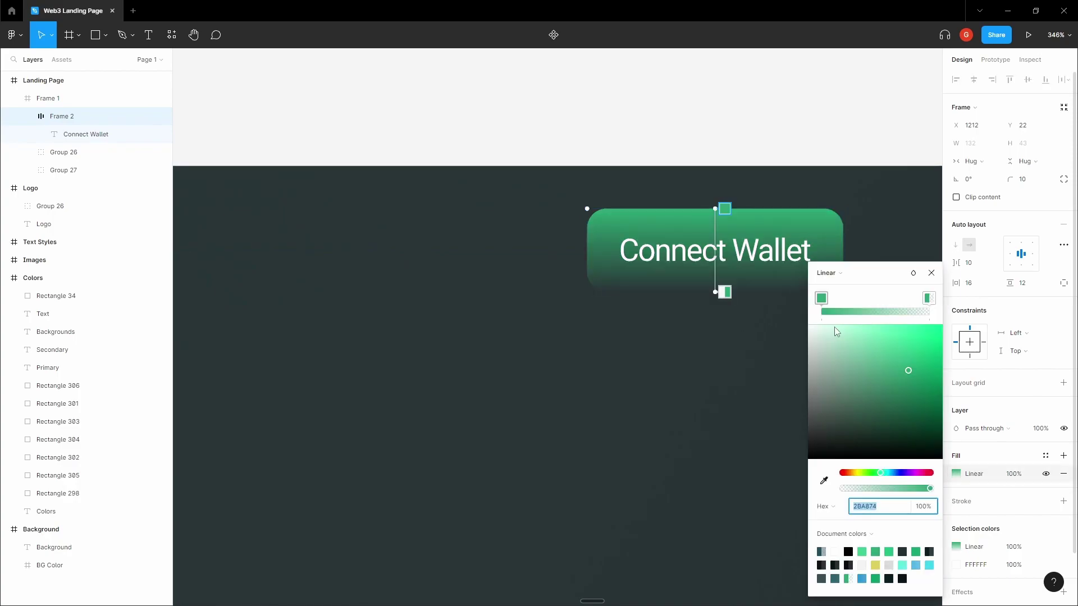
Step: Set the gradient's end stop to 90% opacity and run the gradient horizontally from the button's left edge to its right edge
{"action": "left_click", "coordinate": [929, 298]}
{"action": "left_click", "coordinate": [919, 507]}
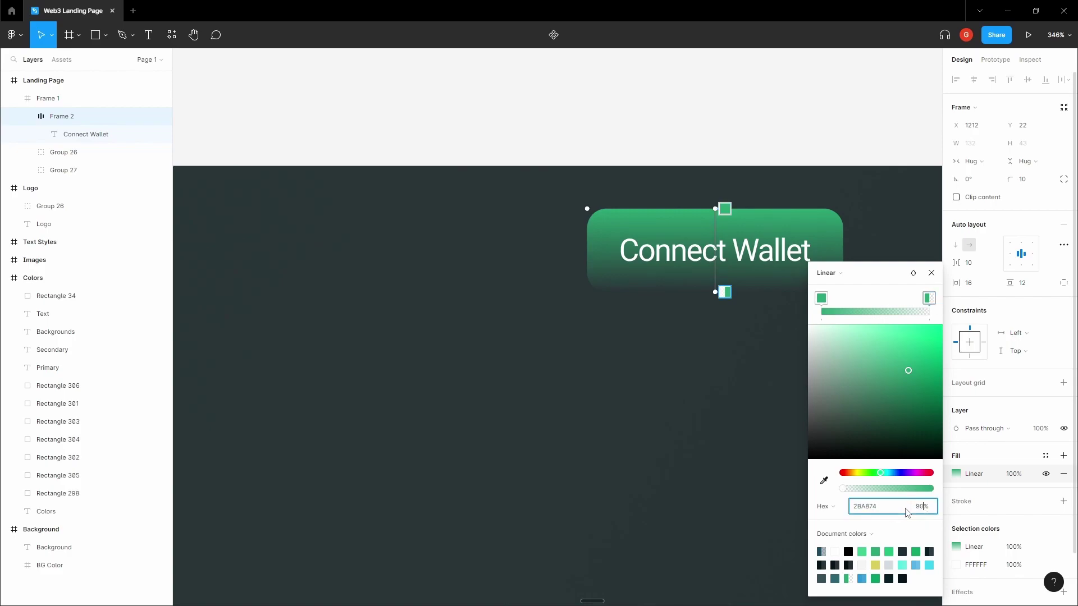
{"action": "type", "text": "90"}
{"action": "key", "text": "Return"}
{"action": "left_click_drag", "start_coordinate": [715, 208], "coordinate": [587, 252]}
{"action": "left_click_drag", "start_coordinate": [715, 292], "coordinate": [843, 252]}
Step: Shift the gradient's end stop to green 11A668 and add another colour stop near the middle
{"action": "mouse_move", "coordinate": [910, 369]}
{"action": "left_mouse_down"}
{"action": "mouse_move", "coordinate": [915, 361]}
{"action": "mouse_move", "coordinate": [928, 372]}
{"action": "left_mouse_up"}
{"action": "left_click_drag", "start_coordinate": [917, 312], "coordinate": [877, 311]}
{"action": "left_click", "coordinate": [928, 303]}
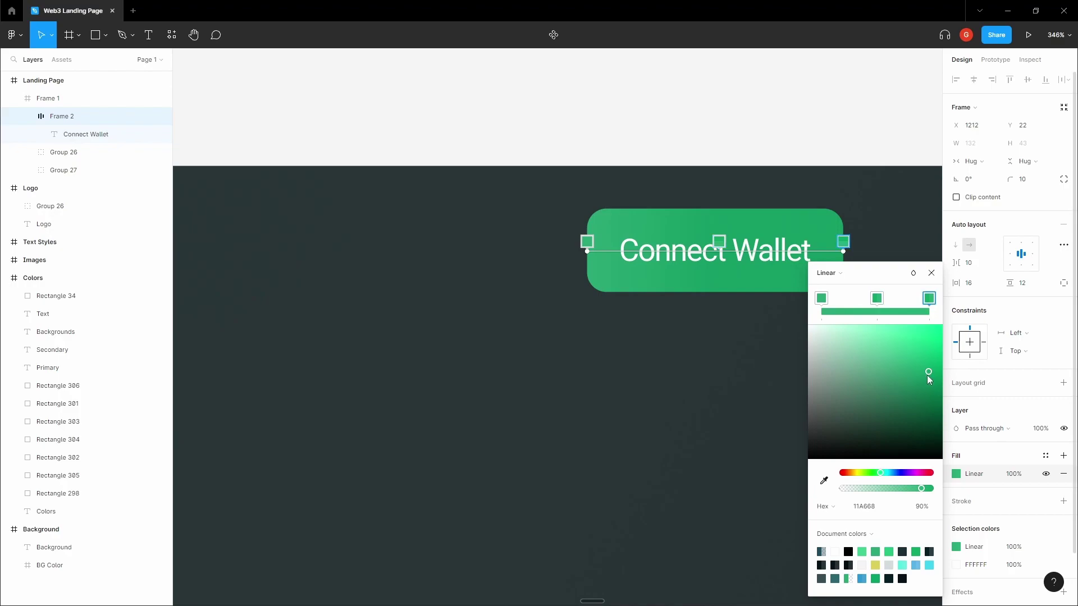
Step: Adjust the greens of the button's gradient stops, brightening the middle stop to 39D192 against darker ends
{"action": "left_click", "coordinate": [879, 301]}
{"action": "mouse_move", "coordinate": [923, 382]}
{"action": "left_mouse_down"}
{"action": "mouse_move", "coordinate": [925, 358]}
{"action": "mouse_move", "coordinate": [918, 388]}
{"action": "mouse_move", "coordinate": [934, 379]}
{"action": "mouse_move", "coordinate": [915, 364]}
{"action": "left_mouse_up"}
{"action": "left_click", "coordinate": [821, 298]}
{"action": "left_click", "coordinate": [929, 298]}
{"action": "left_click", "coordinate": [876, 298]}
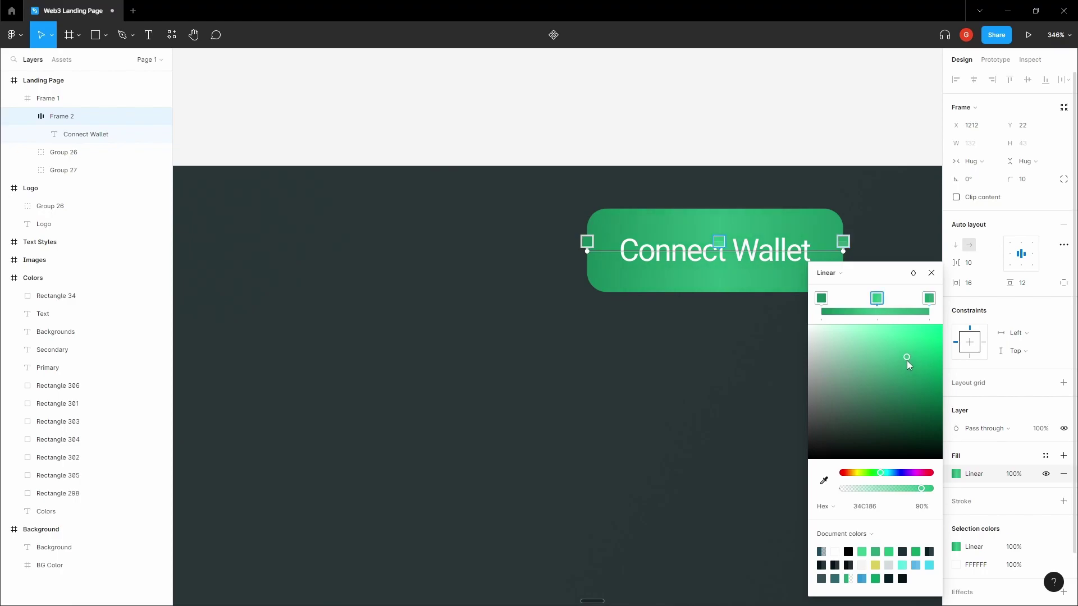
{"action": "left_click_drag", "start_coordinate": [906, 355], "coordinate": [906, 353]}
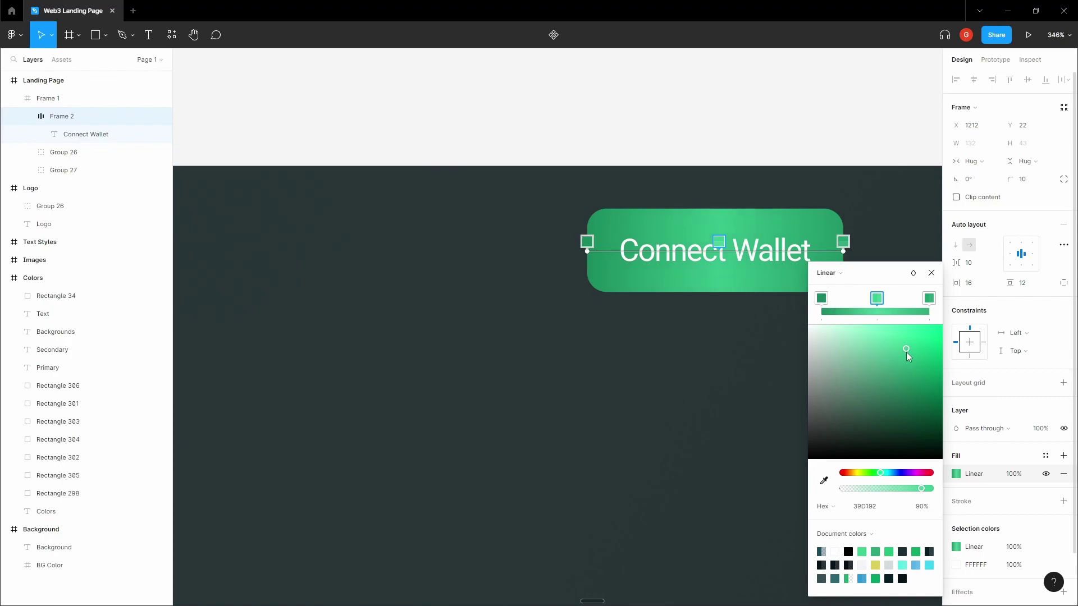
Step: Brighten the middle stop of the Connect Wallet button's gradient to 3AD394
{"action": "left_click", "coordinate": [907, 351]}
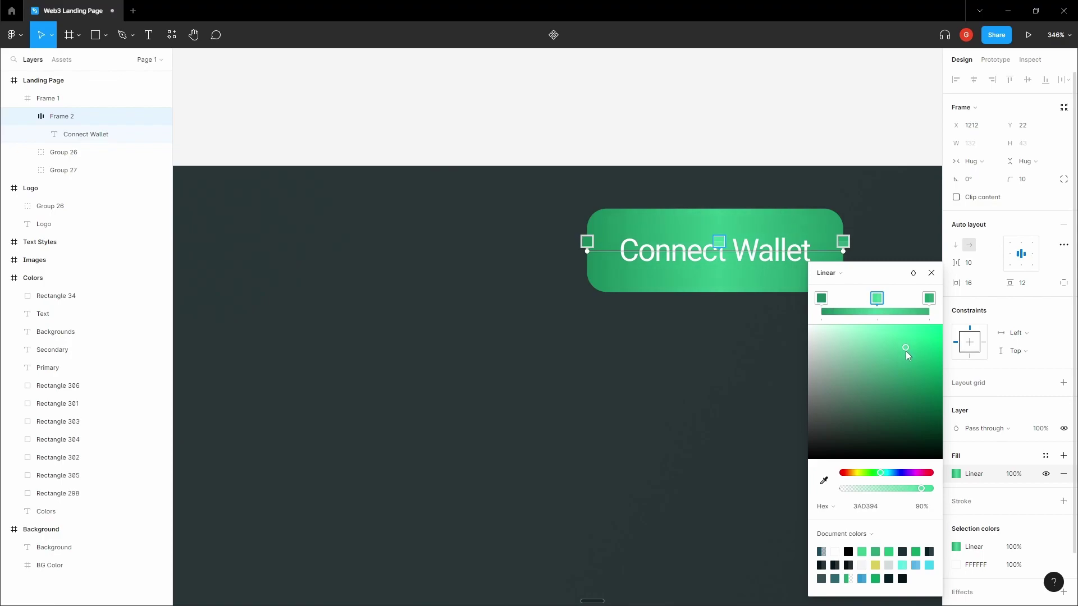
{"action": "left_click", "coordinate": [584, 148]}
{"action": "scroll", "coordinate": [583, 145], "scroll_direction": "down", "scroll_amount": 5}
{"action": "scroll", "coordinate": [671, 148], "scroll_direction": "up", "scroll_amount": 5}
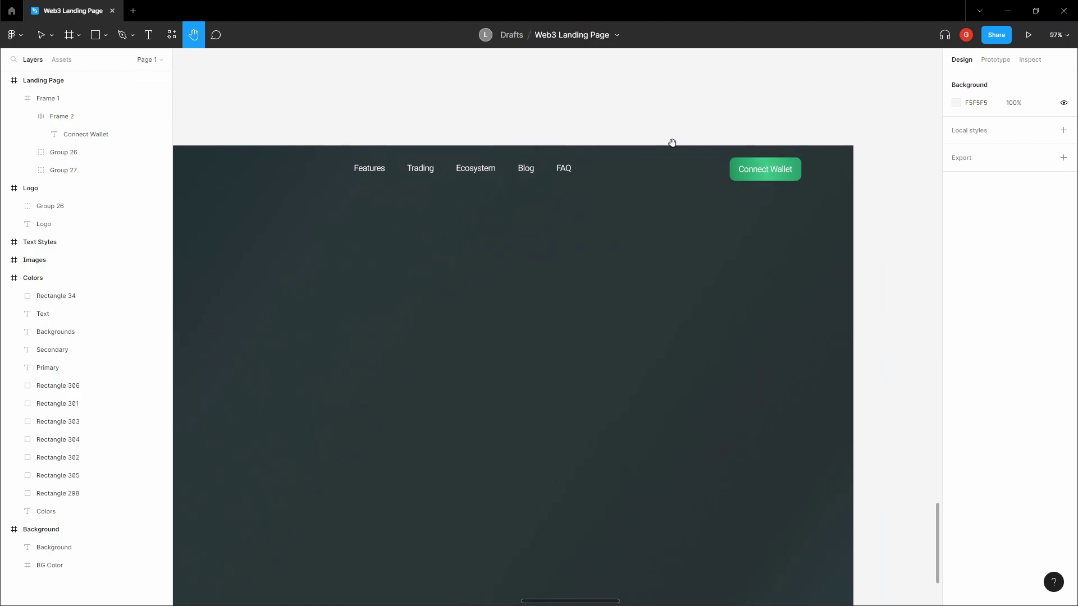
Step: Darken the middle stop of the Connect Wallet button's gradient to 32B780
{"action": "left_click", "coordinate": [788, 192], "text": "ctrl"}
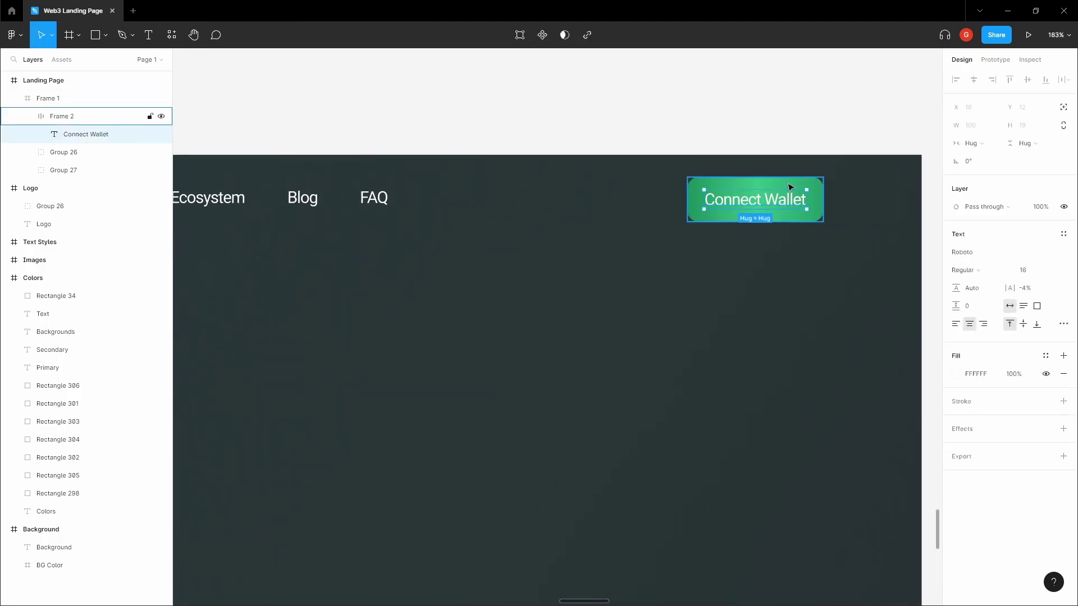
{"action": "left_click", "coordinate": [817, 183]}
{"action": "scroll", "coordinate": [817, 183], "scroll_direction": "up", "scroll_amount": 4}
{"action": "left_click", "coordinate": [956, 475]}
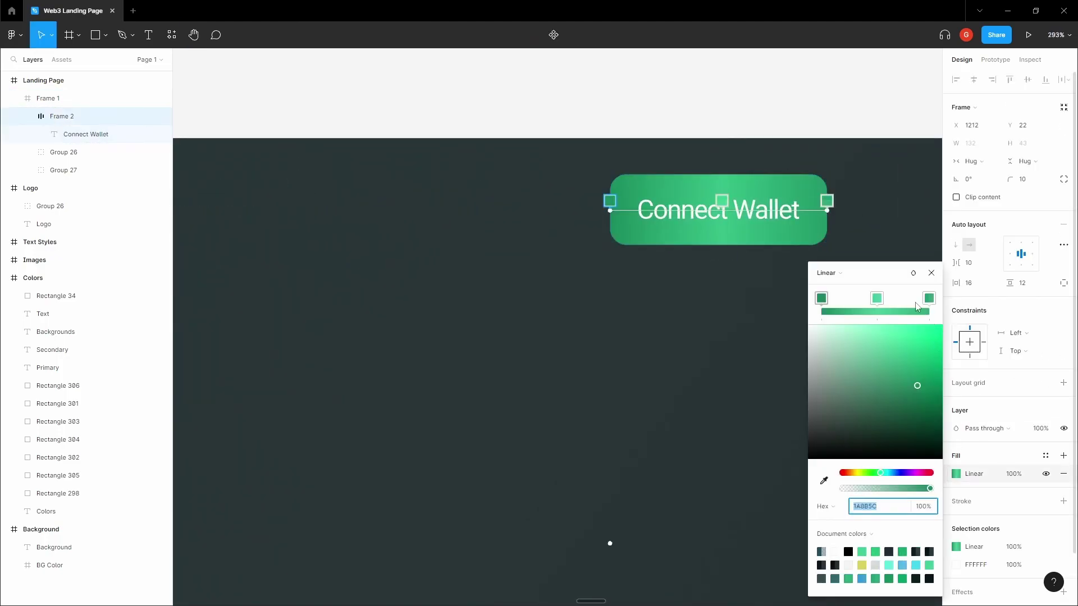
{"action": "left_click_drag", "start_coordinate": [907, 352], "coordinate": [902, 365]}
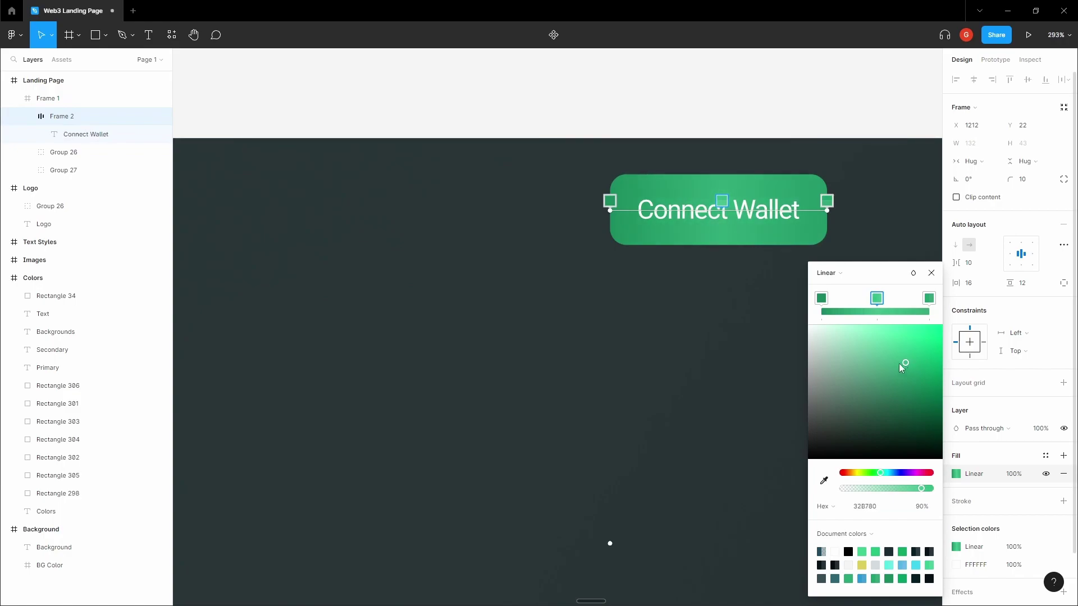
{"action": "scroll", "coordinate": [786, 291], "scroll_direction": "down", "scroll_amount": 3}
{"action": "left_click", "coordinate": [645, 136]}
{"action": "key", "text": "h"}
{"action": "scroll", "coordinate": [656, 157], "scroll_direction": "down", "scroll_amount": 3}
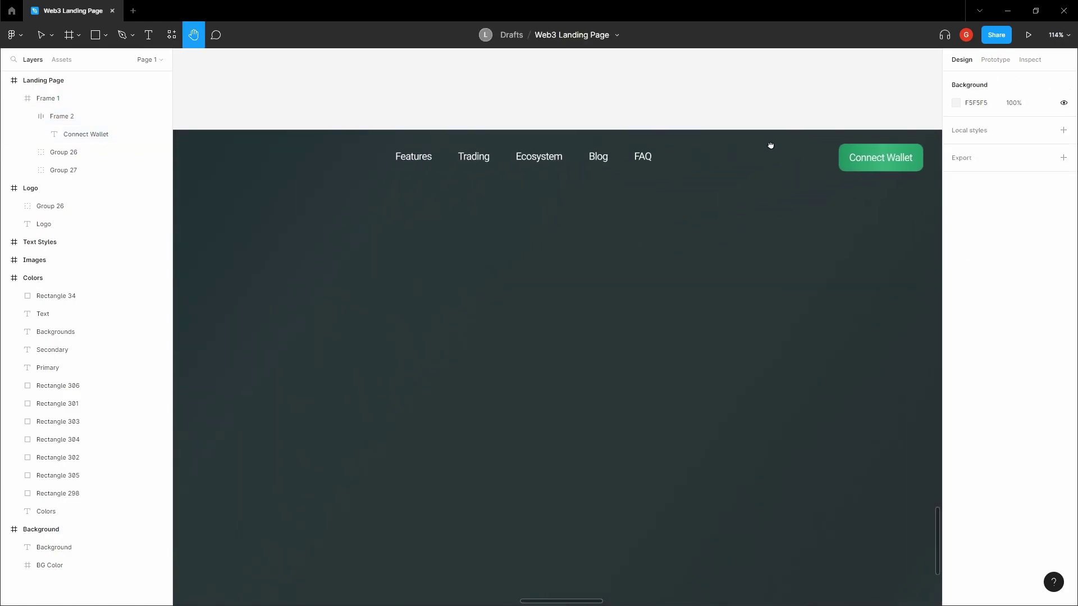
{"action": "scroll", "coordinate": [718, 151], "scroll_direction": "down", "scroll_amount": 2}
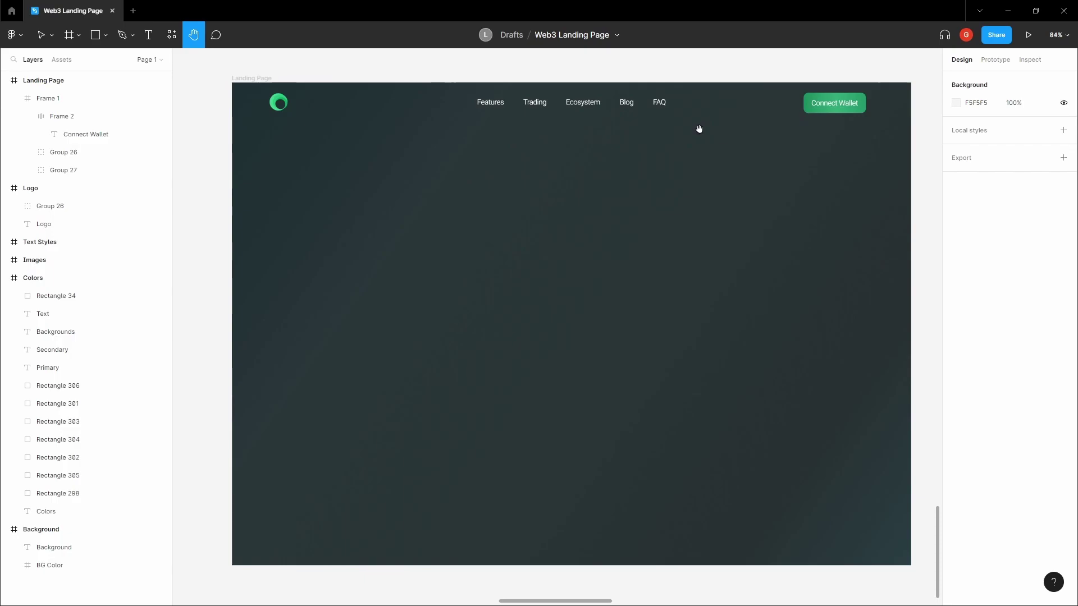
{"action": "left_click_drag", "start_coordinate": [699, 127], "coordinate": [650, 221]}
Step: Set the Connect Wallet button's vertical padding to 10
{"action": "key", "text": "v"}
{"action": "scroll", "coordinate": [813, 194], "scroll_direction": "up", "scroll_amount": 3}
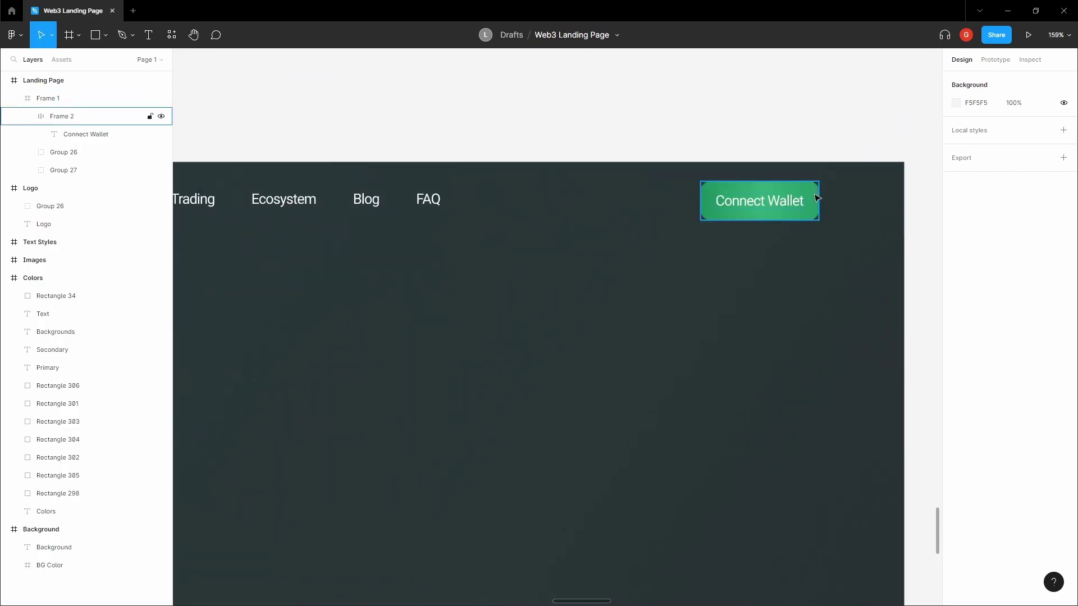
{"action": "left_click", "coordinate": [812, 197]}
{"action": "scroll", "coordinate": [812, 197], "scroll_direction": "up", "scroll_amount": 5}
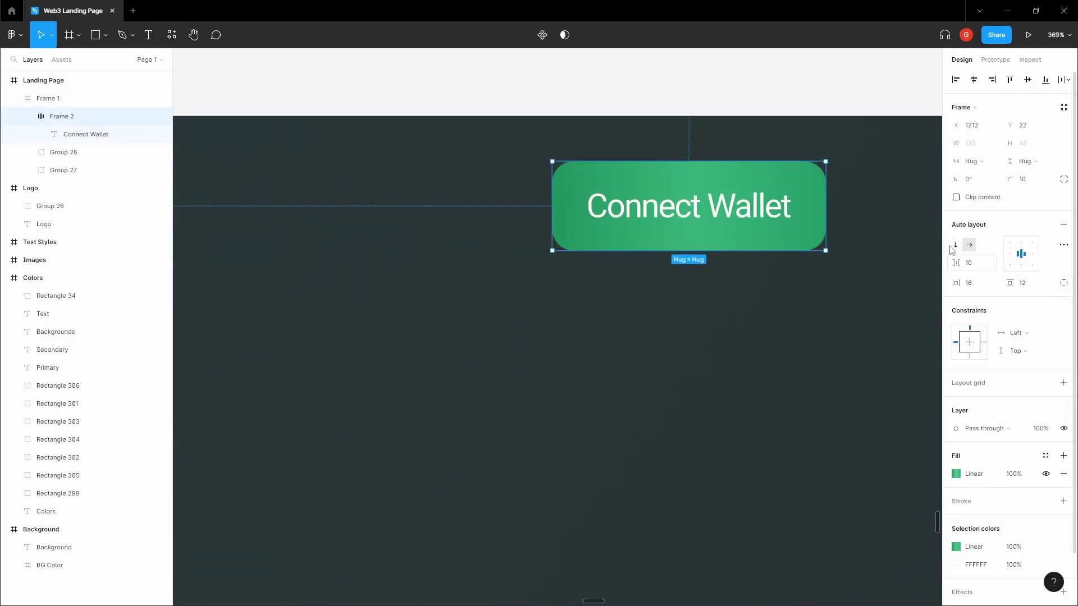
{"action": "left_click", "coordinate": [1034, 288]}
{"action": "type", "text": "10"}
{"action": "key", "text": "Return"}
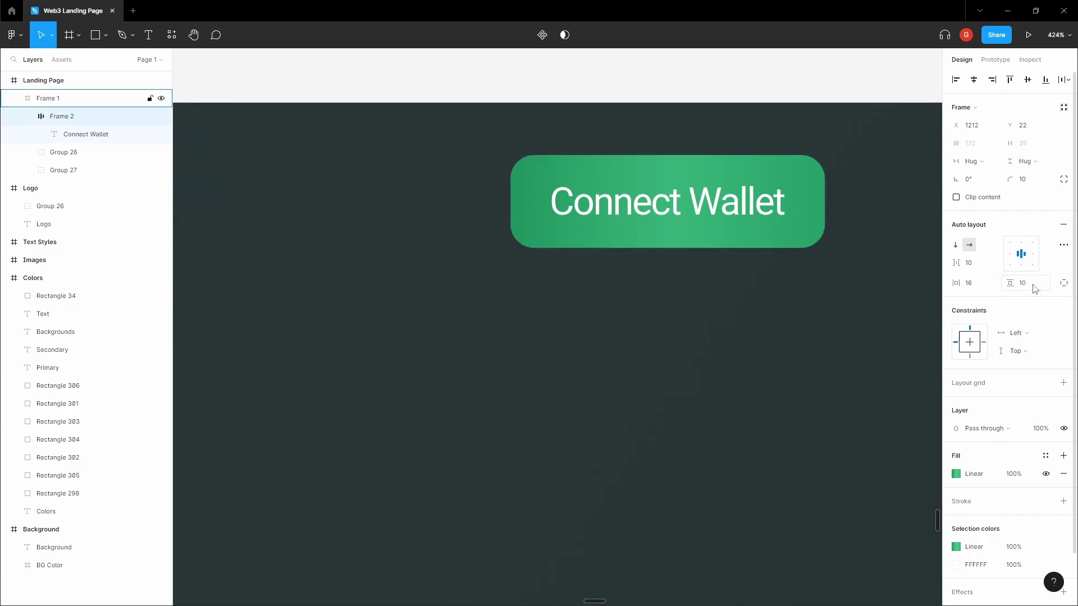
{"action": "scroll", "coordinate": [756, 154], "scroll_direction": "down", "scroll_amount": 5}
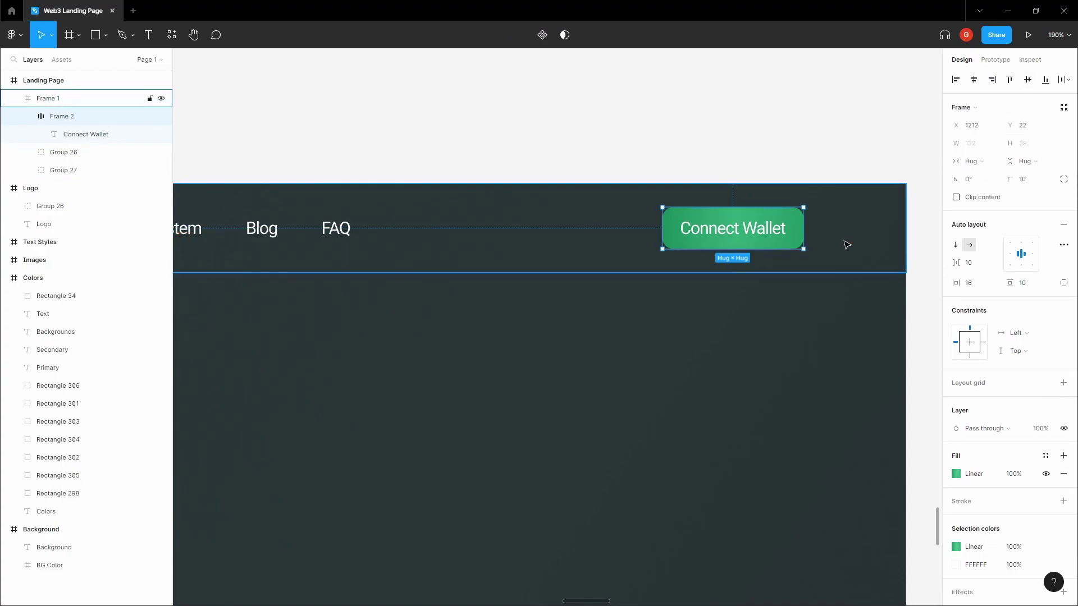
Step: Show the 12-column layout grid on the Landing Page frame
{"action": "left_click", "coordinate": [811, 152]}
{"action": "left_click_drag", "start_coordinate": [745, 149], "coordinate": [879, 158]}
{"action": "scroll", "coordinate": [880, 158], "scroll_direction": "down", "scroll_amount": 5}
{"action": "left_click", "coordinate": [381, 166]}
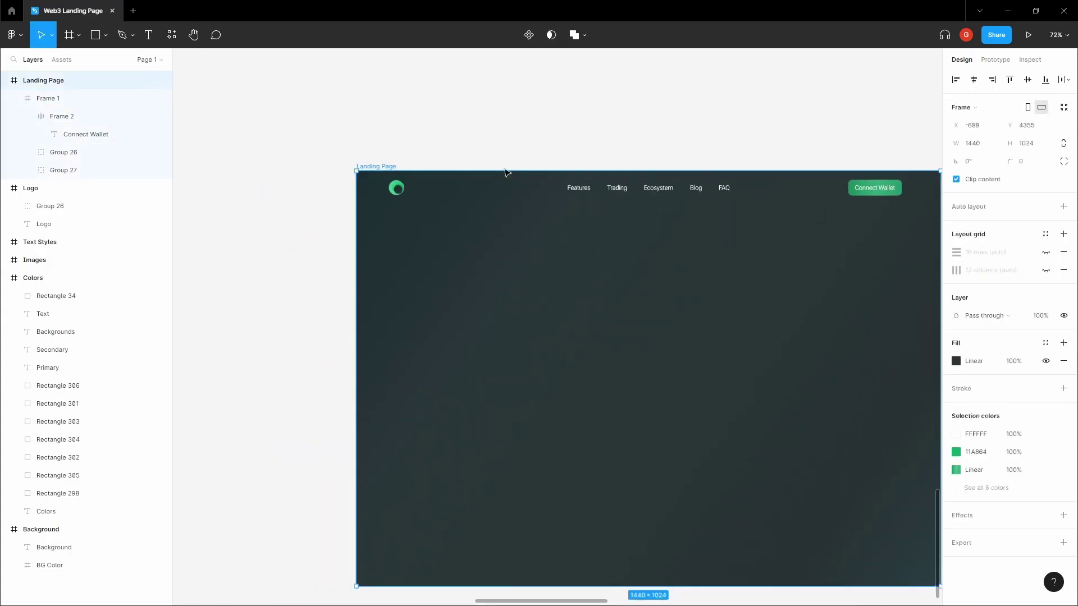
{"action": "left_click", "coordinate": [1046, 270]}
{"action": "left_click", "coordinate": [784, 101]}
Step: Move the Connect Wallet button to X 1228 so its right edge lines up with the last grid column
{"action": "scroll", "coordinate": [745, 192], "scroll_direction": "up", "scroll_amount": 5}
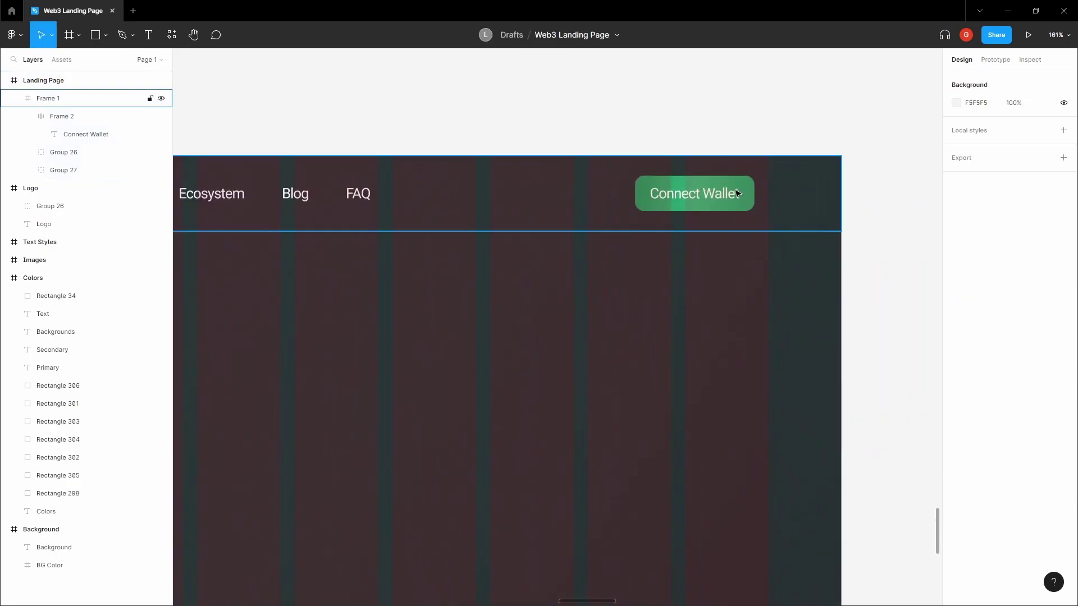
{"action": "left_click", "coordinate": [746, 192]}
{"action": "scroll", "coordinate": [745, 193], "scroll_direction": "up", "scroll_amount": 8}
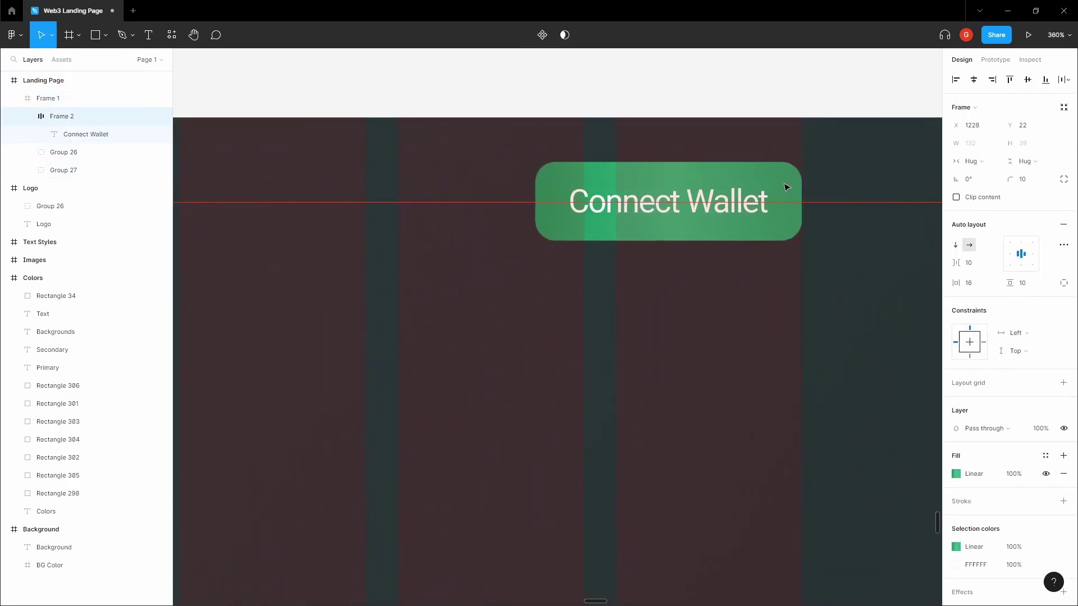
{"action": "key", "text": "alt"}
{"action": "scroll", "coordinate": [873, 233], "scroll_direction": "down", "scroll_amount": 6}
{"action": "left_click", "coordinate": [772, 167]}
{"action": "scroll", "coordinate": [759, 161], "scroll_direction": "down", "scroll_amount": 5}
{"action": "left_click_drag", "start_coordinate": [662, 163], "coordinate": [783, 131]}
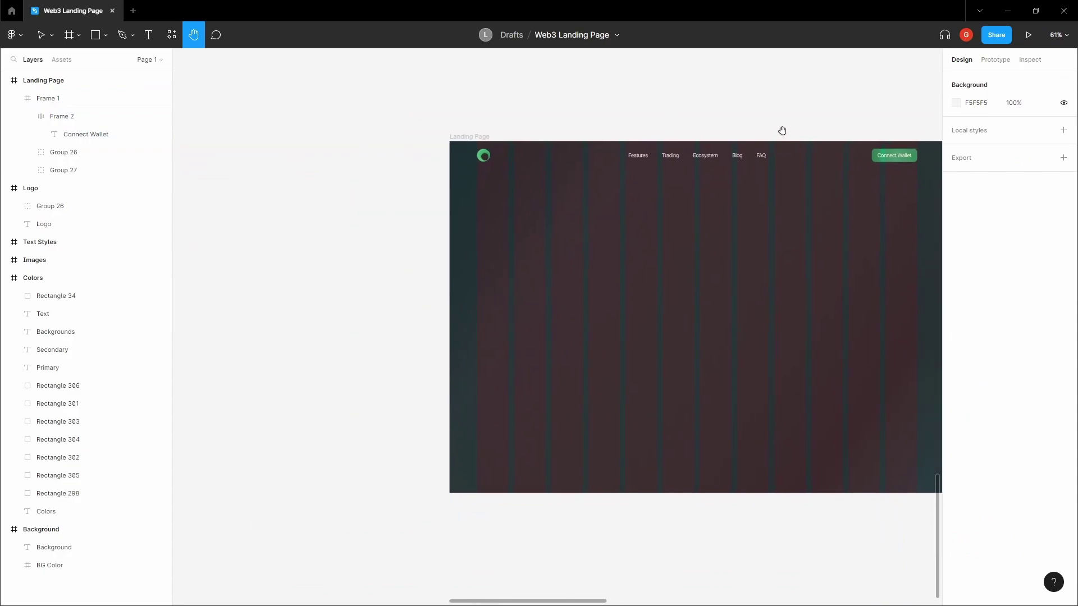
{"action": "left_click_drag", "start_coordinate": [783, 131], "coordinate": [701, 101]}
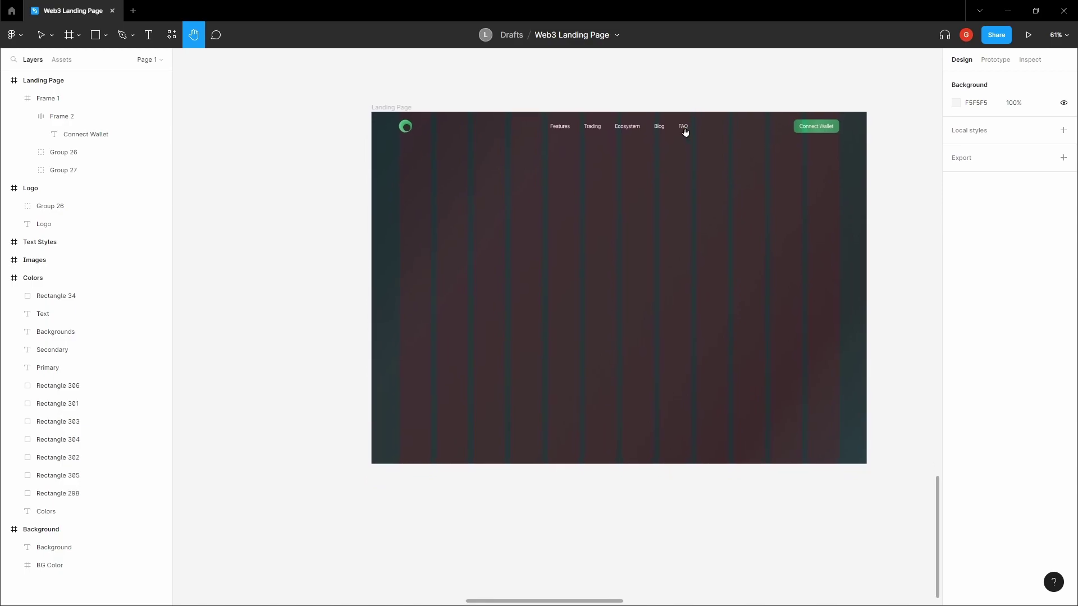
Step: Examine the heading and body fonts listed in the Text Styles frame
{"action": "key", "text": "v"}
{"action": "left_click", "coordinate": [452, 247]}
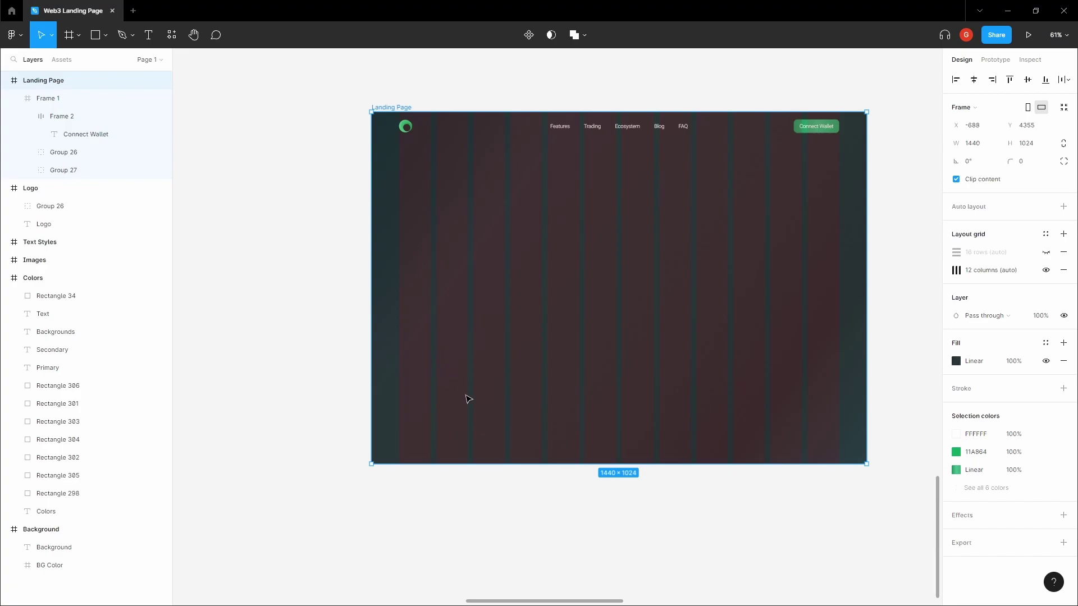
{"action": "left_click", "coordinate": [290, 320]}
{"action": "left_click_drag", "start_coordinate": [289, 319], "coordinate": [298, 313]}
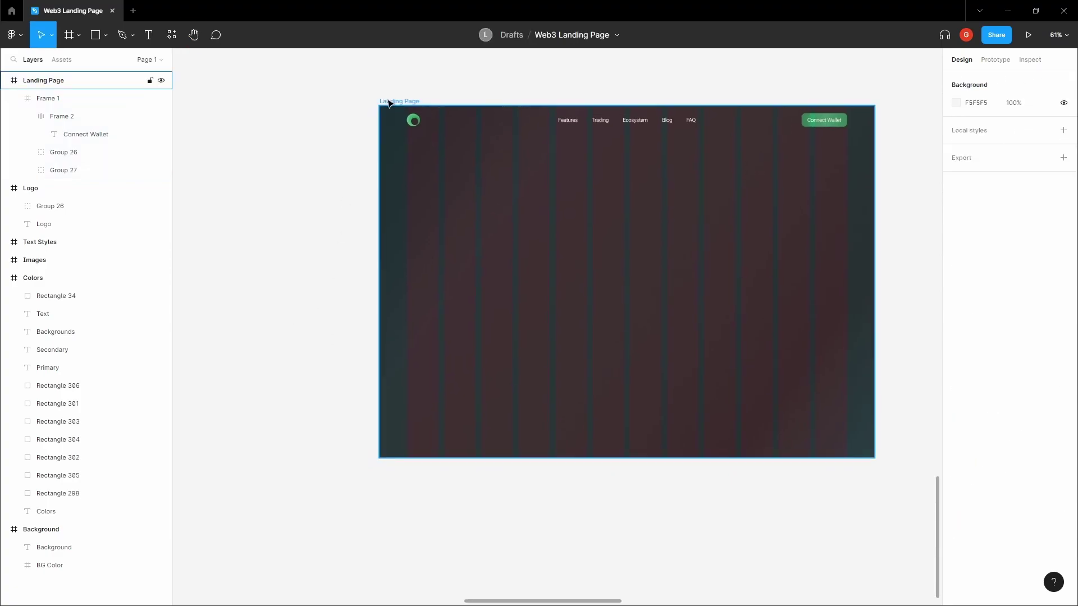
{"action": "left_click", "coordinate": [449, 281]}
{"action": "scroll", "coordinate": [439, 295], "scroll_direction": "down", "scroll_amount": 5}
{"action": "left_click", "coordinate": [397, 142]}
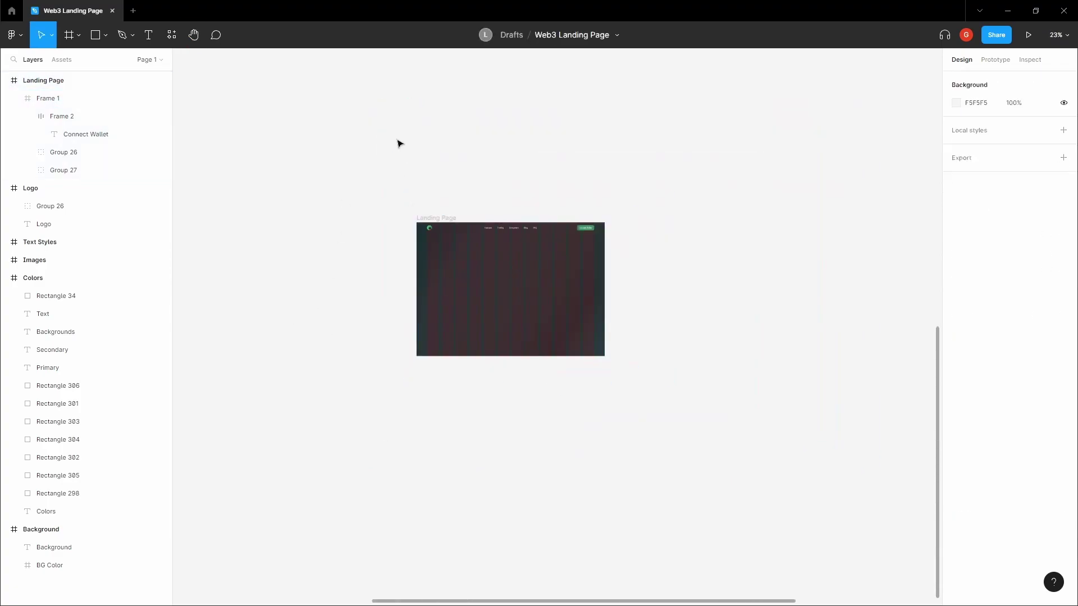
{"action": "left_click_drag", "start_coordinate": [397, 142], "coordinate": [514, 355]}
{"action": "scroll", "coordinate": [514, 356], "scroll_direction": "down", "scroll_amount": 3}
{"action": "left_click_drag", "start_coordinate": [519, 120], "coordinate": [564, 327]}
{"action": "scroll", "coordinate": [438, 258], "scroll_direction": "up", "scroll_amount": 4}
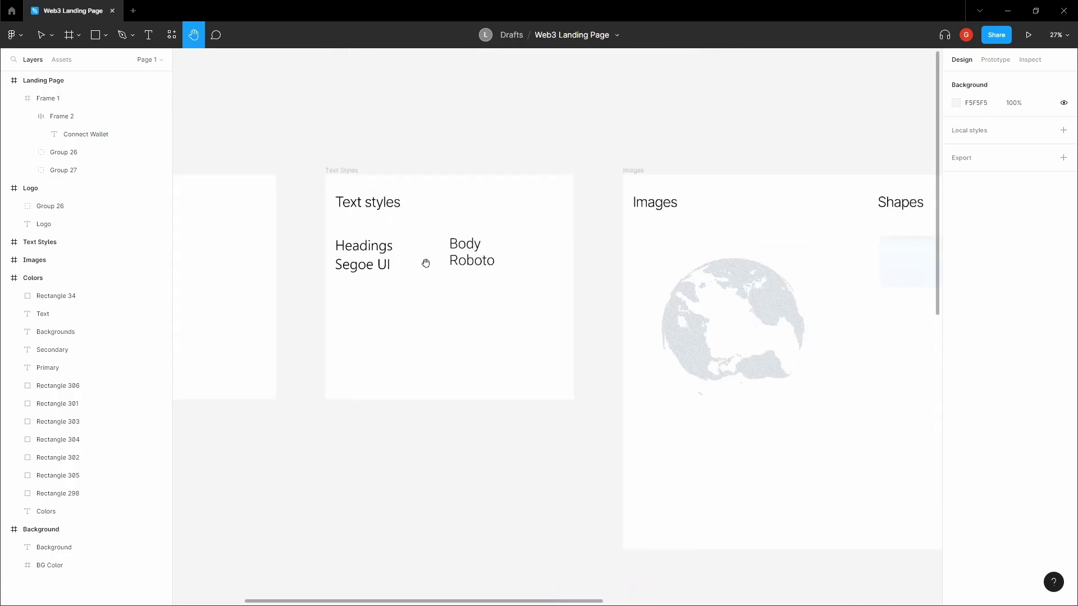
{"action": "left_click", "coordinate": [364, 270]}
{"action": "left_click", "coordinate": [476, 436]}
{"action": "left_click_drag", "start_coordinate": [489, 433], "coordinate": [430, 246]}
{"action": "scroll", "coordinate": [430, 246], "scroll_direction": "down", "scroll_amount": 2}
{"action": "left_click_drag", "start_coordinate": [353, 156], "coordinate": [337, 145]}
{"action": "scroll", "coordinate": [683, 471], "scroll_direction": "down", "scroll_amount": 4}
{"action": "left_click_drag", "start_coordinate": [660, 552], "coordinate": [579, 255]}
Step: Add the two-line text "Trade, earn and build on the leading web3 crypto trading protocol." in the lower left of the Landing Page frame, breaking after "web3"
{"action": "left_click", "coordinate": [578, 314]}
{"action": "scroll", "coordinate": [578, 315], "scroll_direction": "up", "scroll_amount": 5}
{"action": "key", "text": "t"}
{"action": "left_click", "coordinate": [540, 279]}
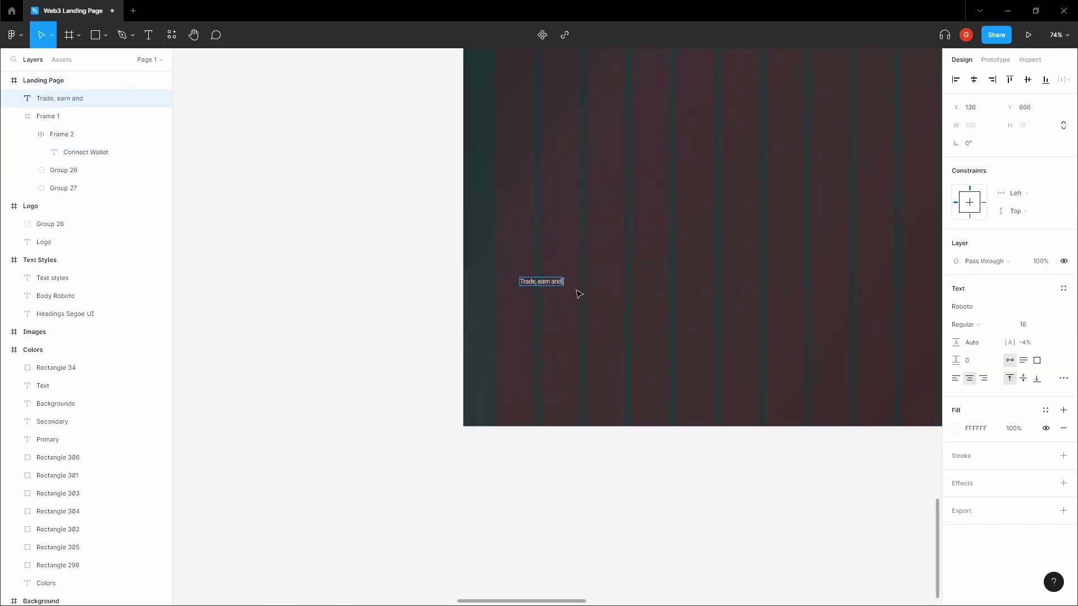
{"action": "type", "text": "Trade, earn and build on the"}
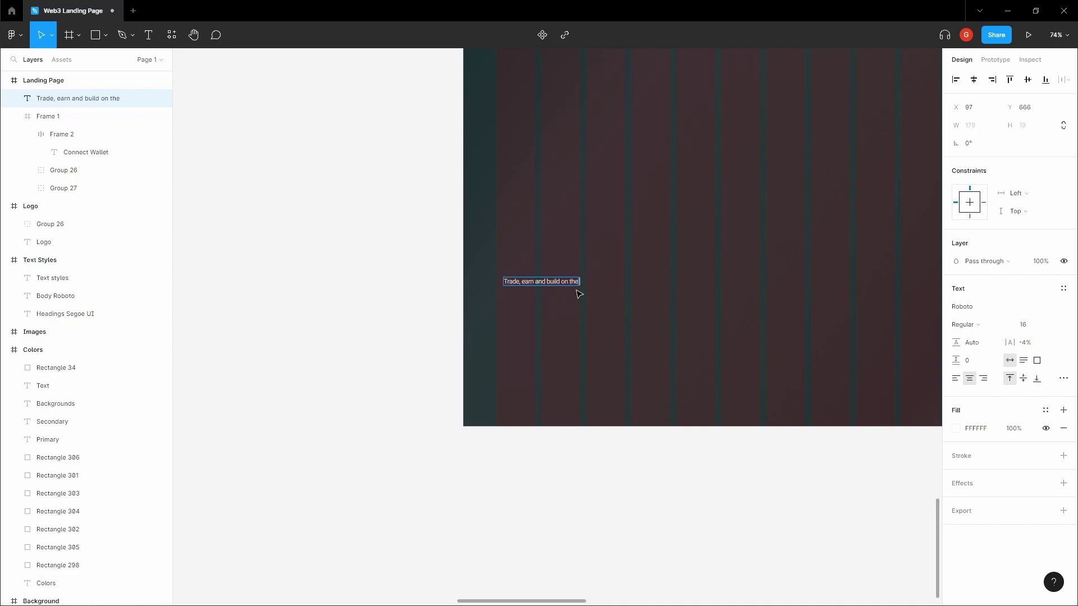
{"action": "type", "text": " leading web3"}
{"action": "key", "text": "Return"}
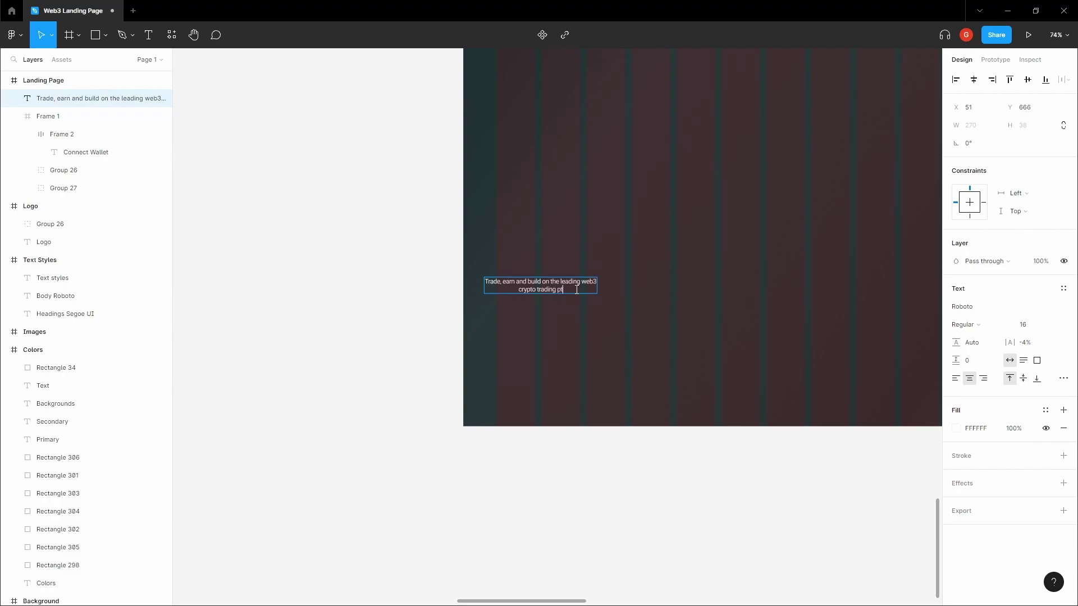
{"action": "left_click", "coordinate": [448, 301]}
Step: Move the heading text to the right, left-align it and set its font to Segoe UI
{"action": "left_click_drag", "start_coordinate": [519, 286], "coordinate": [581, 282]}
{"action": "left_click", "coordinate": [955, 378]}
{"action": "left_click", "coordinate": [968, 307]}
{"action": "type", "text": "Segoe UI"}
{"action": "key", "text": "Return"}
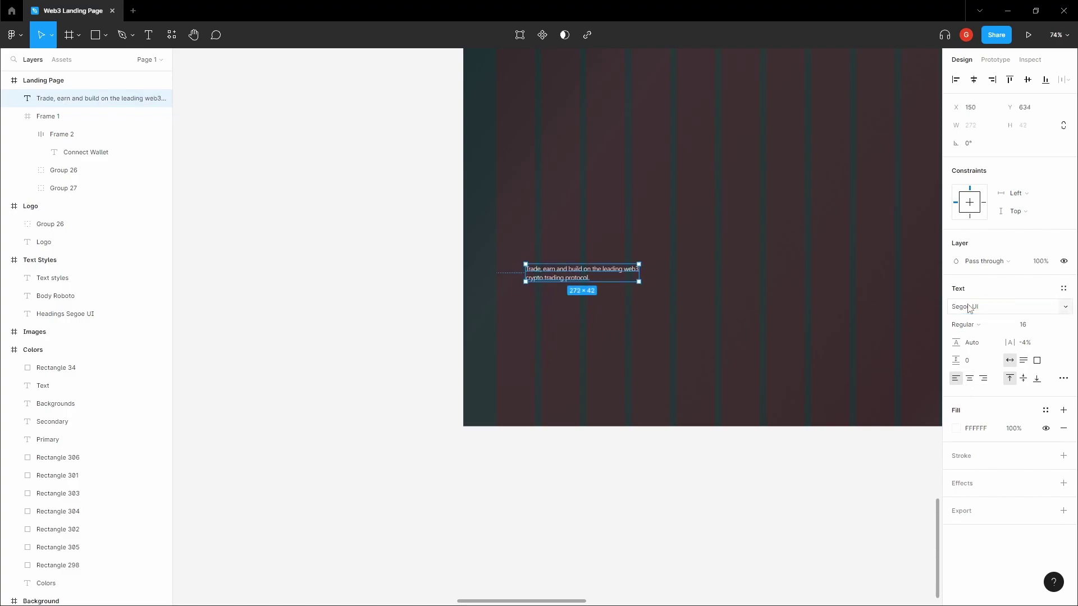
Step: Try a font size of 64 on the heading, reposition it and set the size to 48
{"action": "left_click", "coordinate": [1049, 326]}
{"action": "left_click", "coordinate": [1047, 419]}
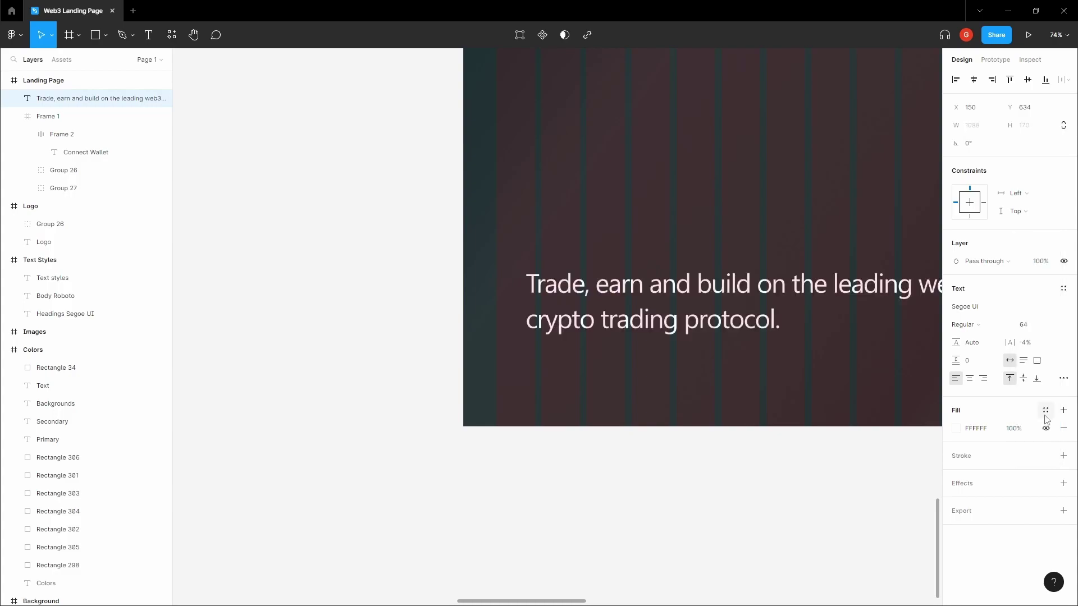
{"action": "scroll", "coordinate": [833, 264], "scroll_direction": "down", "scroll_amount": 3}
{"action": "left_click_drag", "start_coordinate": [939, 285], "coordinate": [884, 285]}
{"action": "left_click", "coordinate": [1050, 325]}
{"action": "left_click", "coordinate": [1048, 312]}
{"action": "scroll", "coordinate": [673, 297], "scroll_direction": "up", "scroll_amount": 4}
{"action": "scroll", "coordinate": [583, 252], "scroll_direction": "right", "scroll_amount": 1}
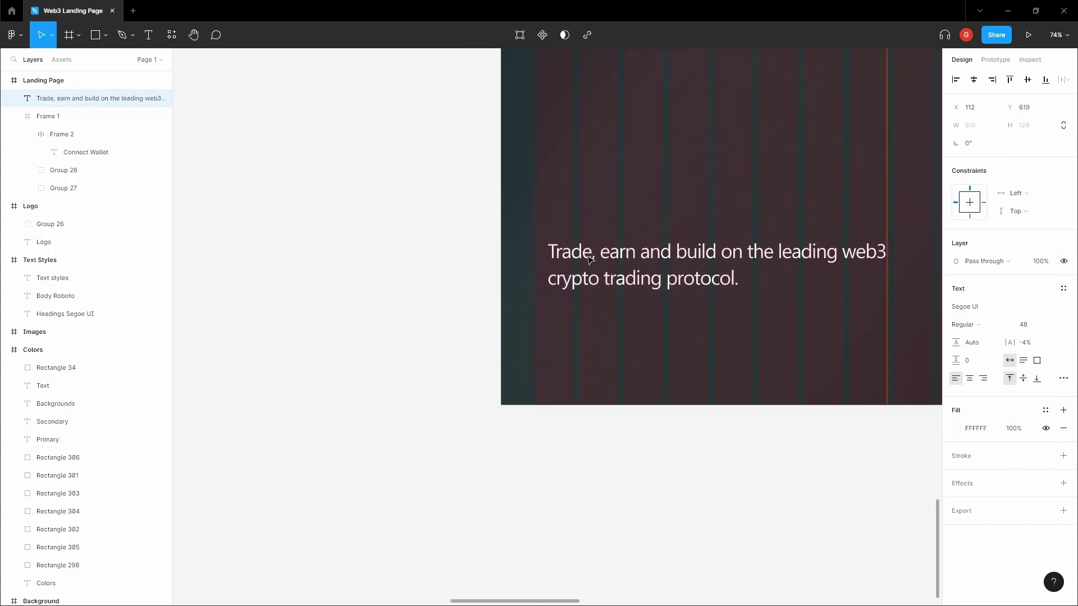
Step: Move the heading to X 80, Y 598 so its left edge lines up with the first grid column
{"action": "scroll", "coordinate": [578, 245], "scroll_direction": "up", "scroll_amount": 5}
{"action": "left_click_drag", "start_coordinate": [579, 242], "coordinate": [574, 241]}
{"action": "scroll", "coordinate": [573, 241], "scroll_direction": "down", "scroll_amount": 4}
{"action": "scroll", "coordinate": [537, 228], "scroll_direction": "down", "scroll_amount": 3}
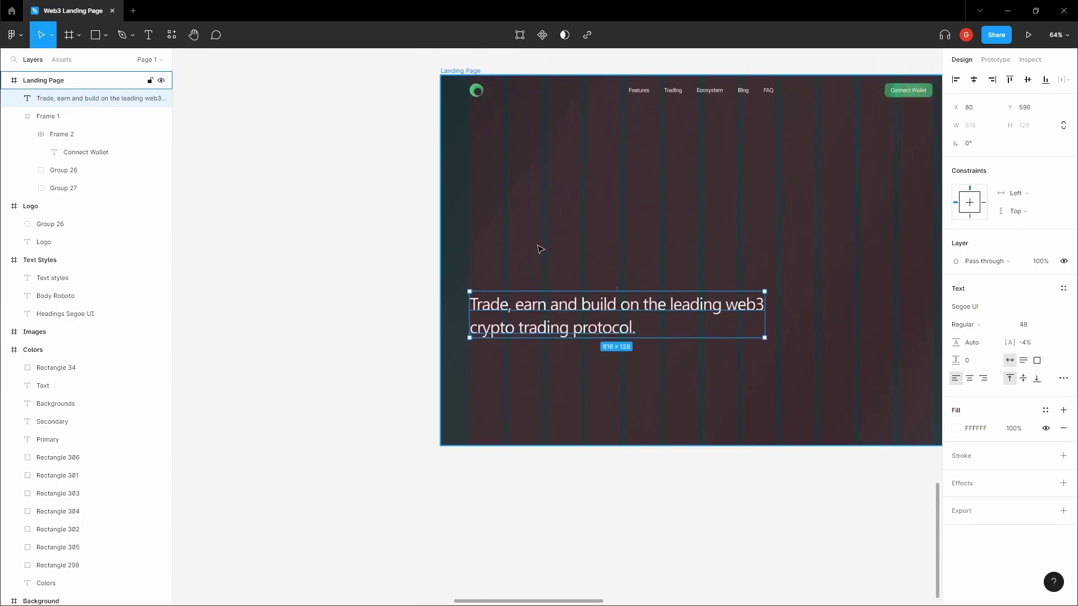
Step: Show the 16-row layout grid on the Landing Page frame and hide the 12-column grid
{"action": "left_click", "coordinate": [536, 247]}
{"action": "left_click", "coordinate": [1046, 270]}
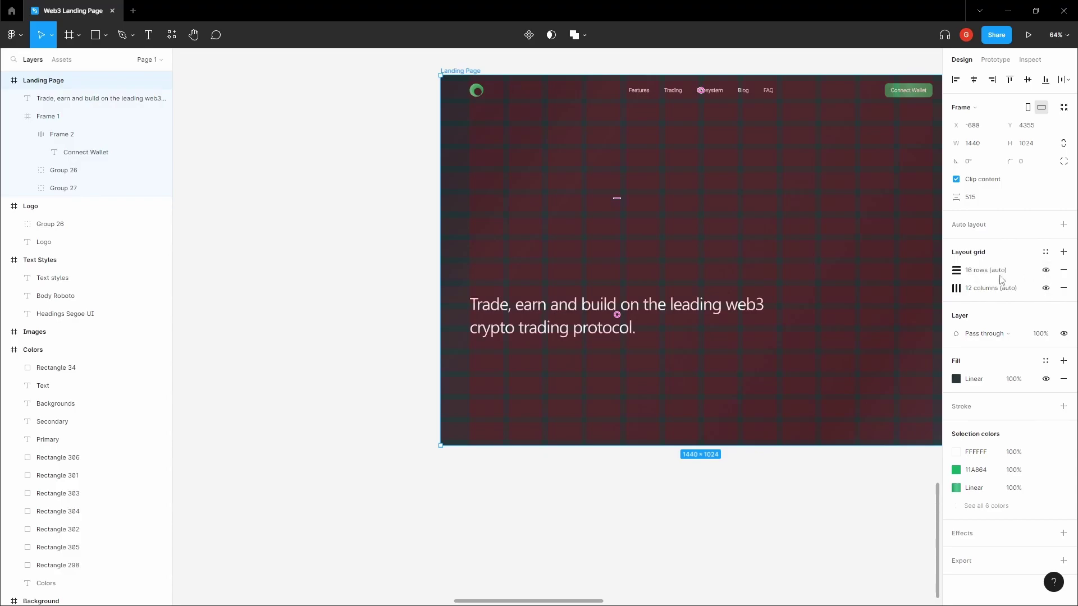
{"action": "left_click", "coordinate": [560, 315]}
{"action": "scroll", "coordinate": [493, 311], "scroll_direction": "up", "scroll_amount": 5}
{"action": "scroll", "coordinate": [573, 260], "scroll_direction": "down", "scroll_amount": 3}
{"action": "left_click", "coordinate": [586, 209]}
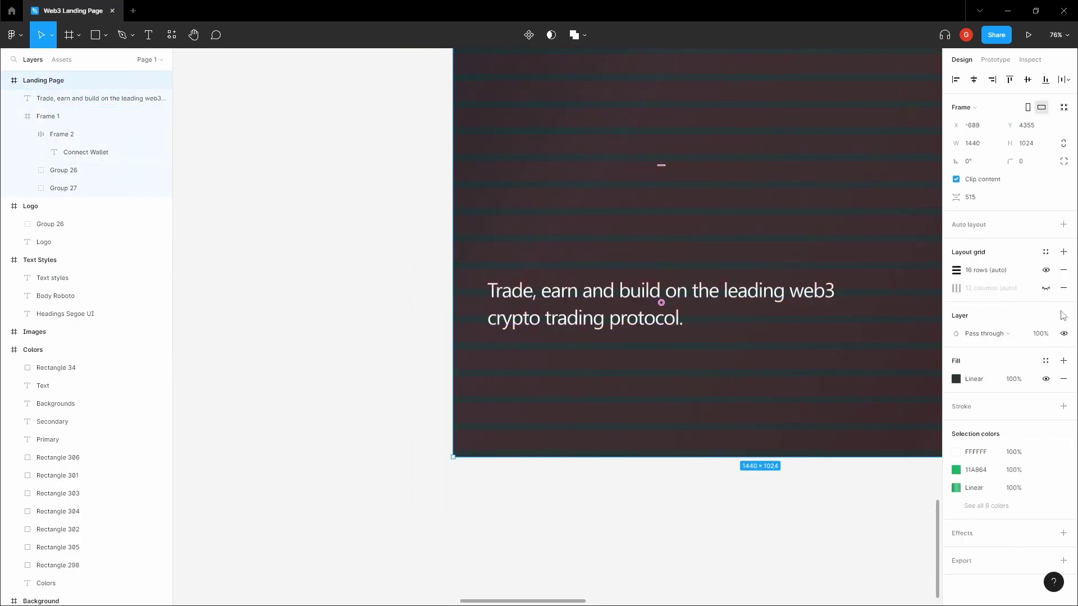
{"action": "left_click", "coordinate": [1046, 270]}
{"action": "left_click", "coordinate": [1045, 288]}
{"action": "left_click", "coordinate": [1045, 288]}
{"action": "left_click", "coordinate": [1046, 288]}
{"action": "left_click", "coordinate": [1045, 270]}
Step: Move the heading up to X 78, Y 583 to fit it to the grid rows
{"action": "left_click", "coordinate": [601, 304]}
{"action": "scroll", "coordinate": [508, 289], "scroll_direction": "up", "scroll_amount": 5, "text": "ctrl"}
{"action": "left_click_drag", "start_coordinate": [507, 288], "coordinate": [477, 280]}
{"action": "scroll", "coordinate": [477, 280], "scroll_direction": "up", "scroll_amount": 5, "text": "ctrl"}
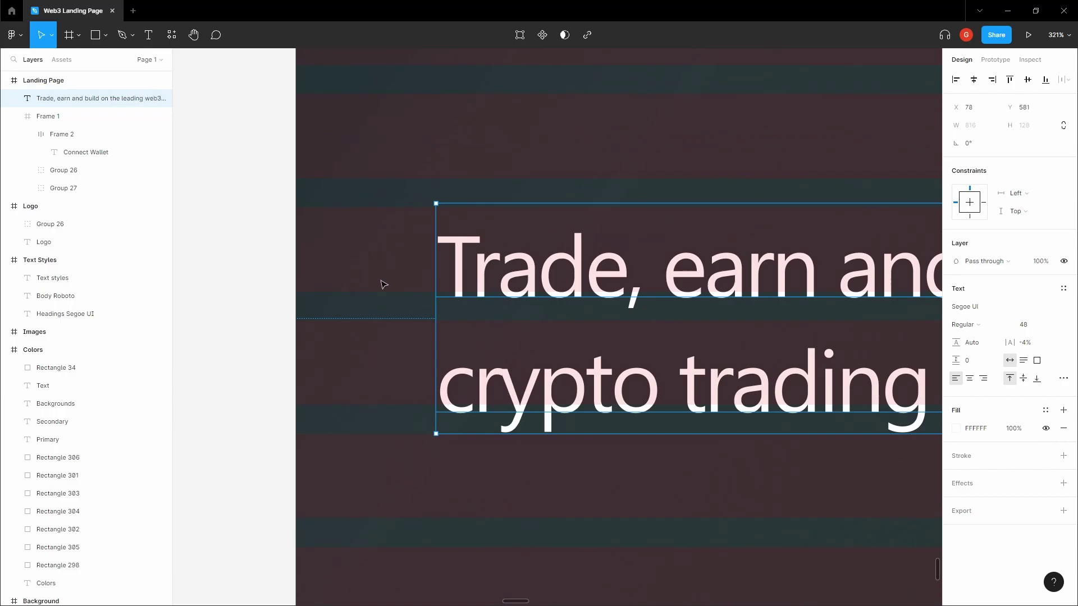
{"action": "key", "text": "Down"}
{"action": "key", "text": "Down"}
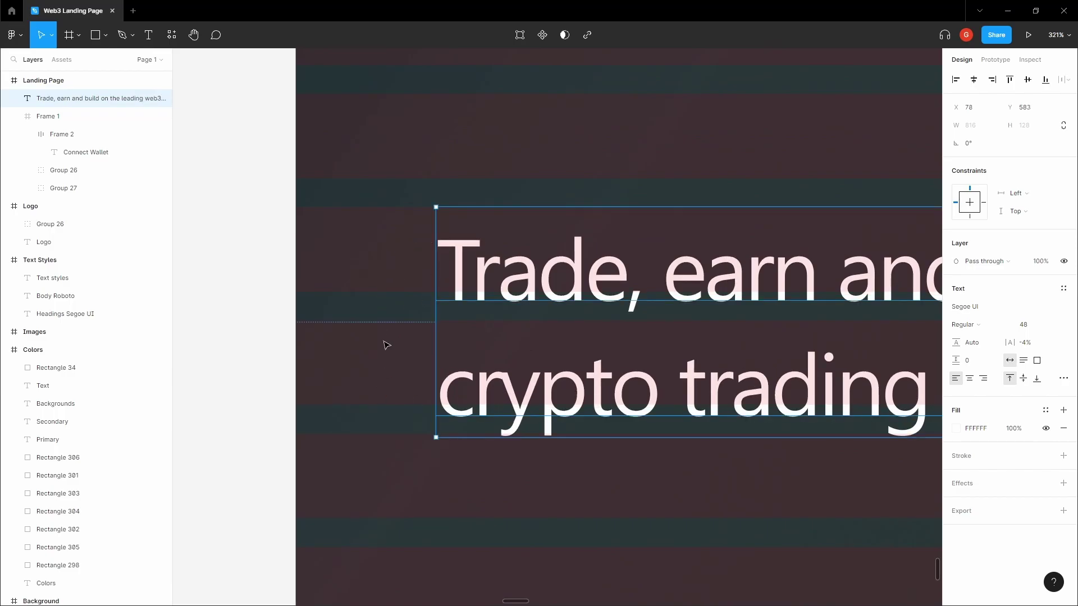
Step: Tighten the heading's line height to 116.5% so both text lines follow the grid rows
{"action": "scroll", "coordinate": [404, 313], "scroll_direction": "down", "scroll_amount": 4, "text": "ctrl"}
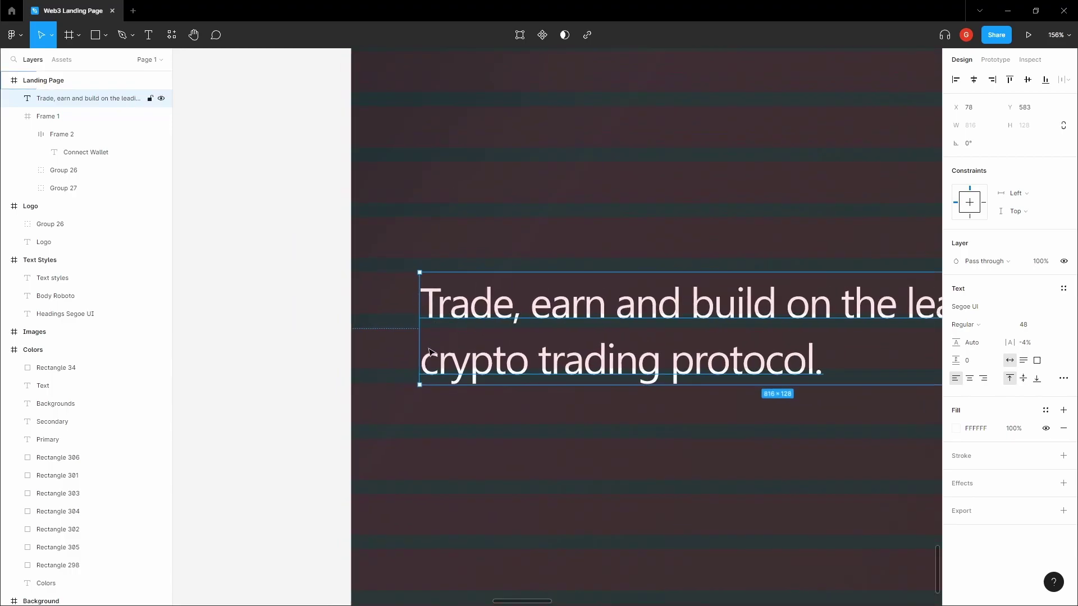
{"action": "scroll", "coordinate": [395, 361], "scroll_direction": "up", "scroll_amount": 2, "text": "ctrl"}
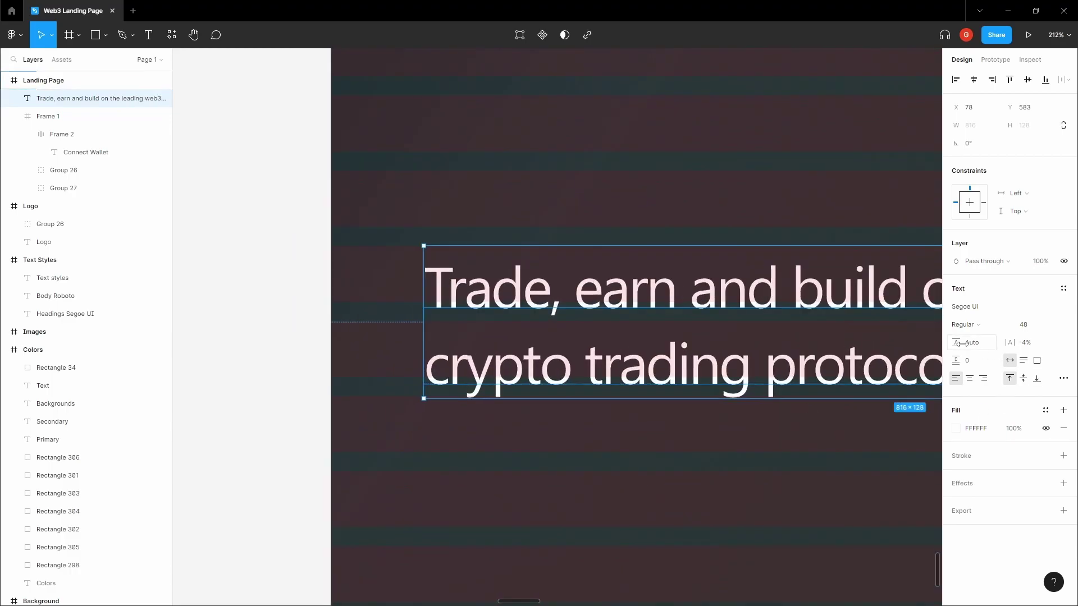
{"action": "left_click_drag", "start_coordinate": [958, 342], "coordinate": [941, 339]}
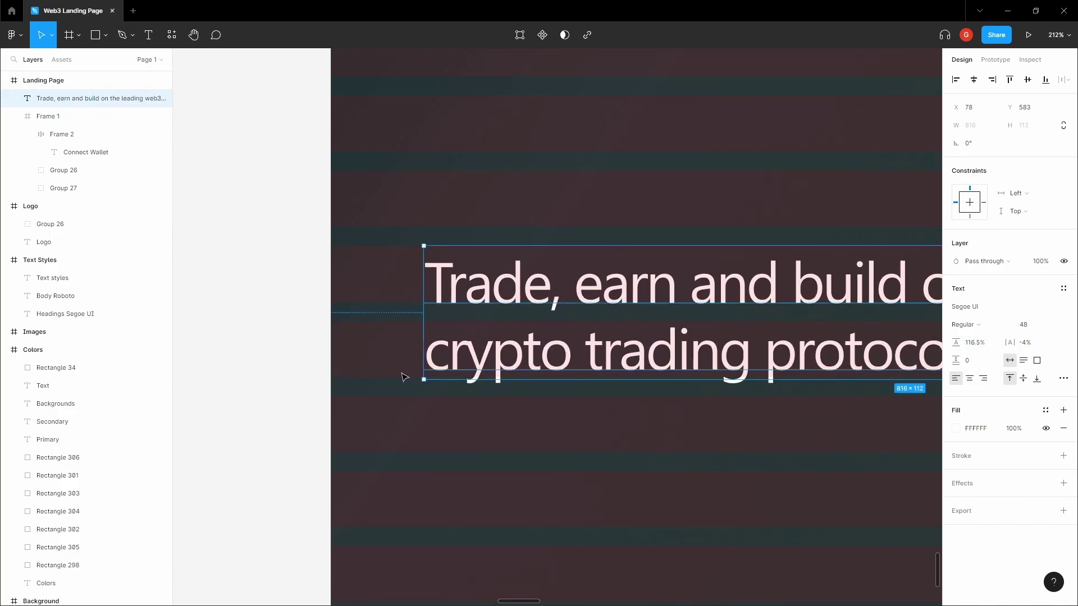
{"action": "scroll", "coordinate": [499, 401], "scroll_direction": "up", "scroll_amount": 2}
{"action": "scroll", "coordinate": [614, 409], "scroll_direction": "down", "scroll_amount": 5}
{"action": "scroll", "coordinate": [707, 410], "scroll_direction": "down", "scroll_amount": 2}
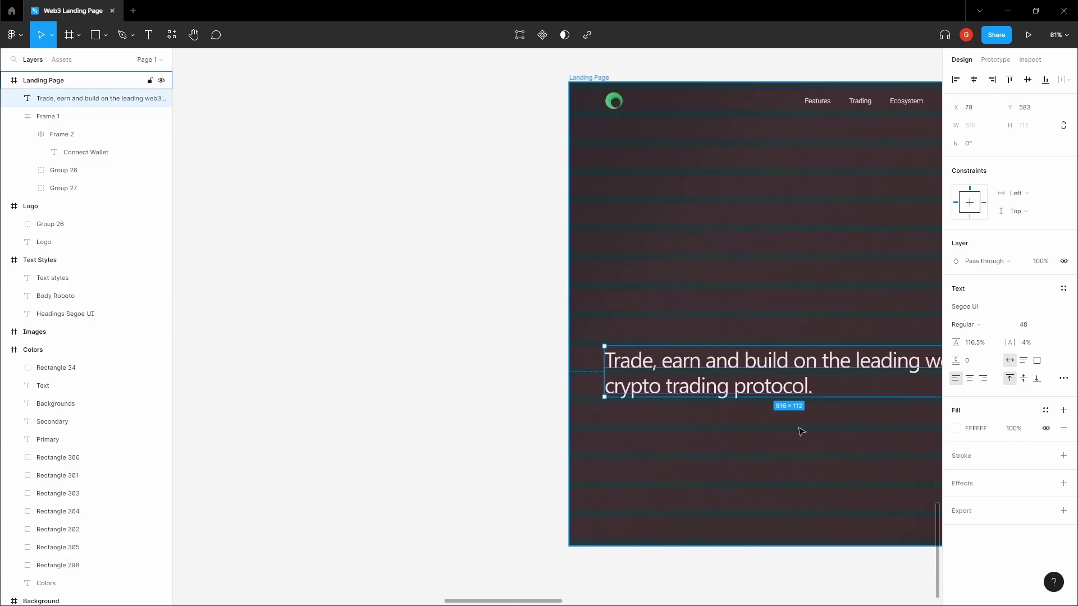
Step: Tighten the heading's line height to 115.5% so the bottom of the text box meets the grid row edge
{"action": "scroll", "coordinate": [817, 428], "scroll_direction": "up", "scroll_amount": 5}
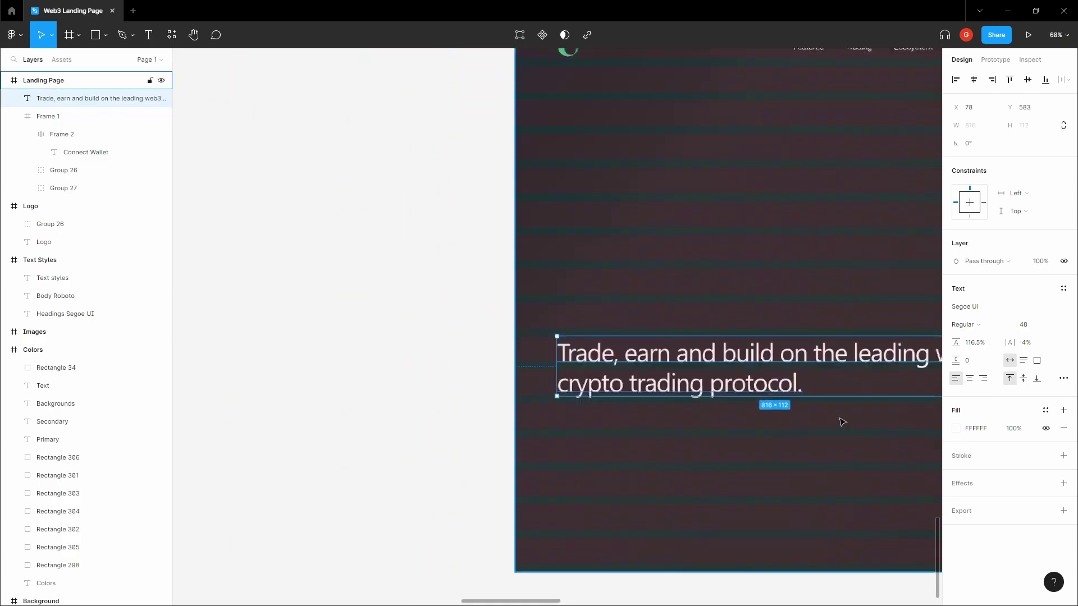
{"action": "scroll", "coordinate": [497, 388], "scroll_direction": "up", "scroll_amount": 1}
{"action": "scroll", "coordinate": [315, 387], "scroll_direction": "down", "scroll_amount": 3}
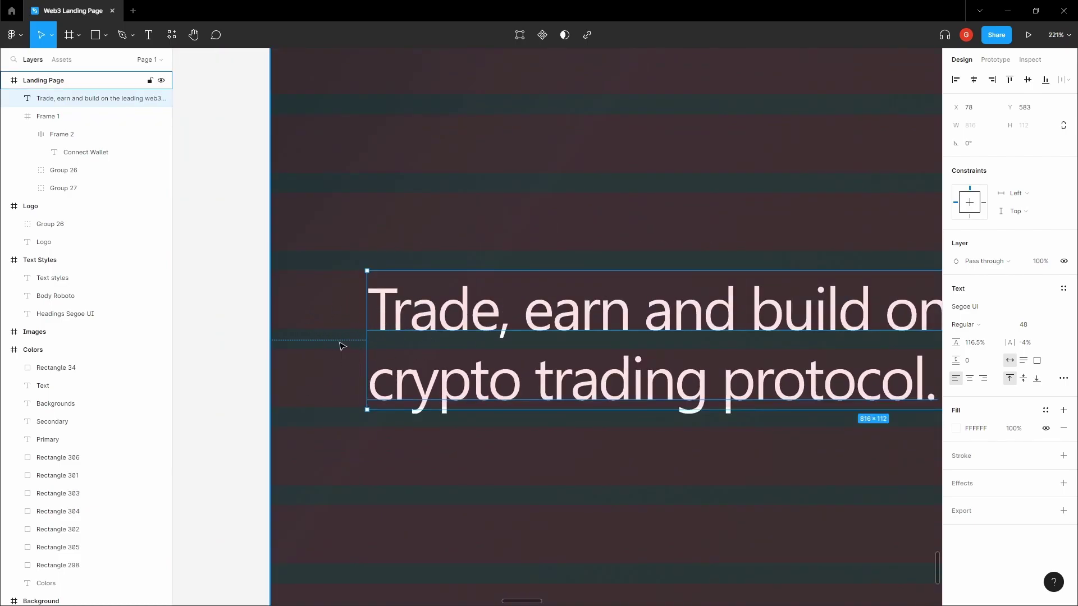
{"action": "scroll", "coordinate": [352, 357], "scroll_direction": "up", "scroll_amount": 1}
{"action": "scroll", "coordinate": [357, 365], "scroll_direction": "up", "scroll_amount": 5}
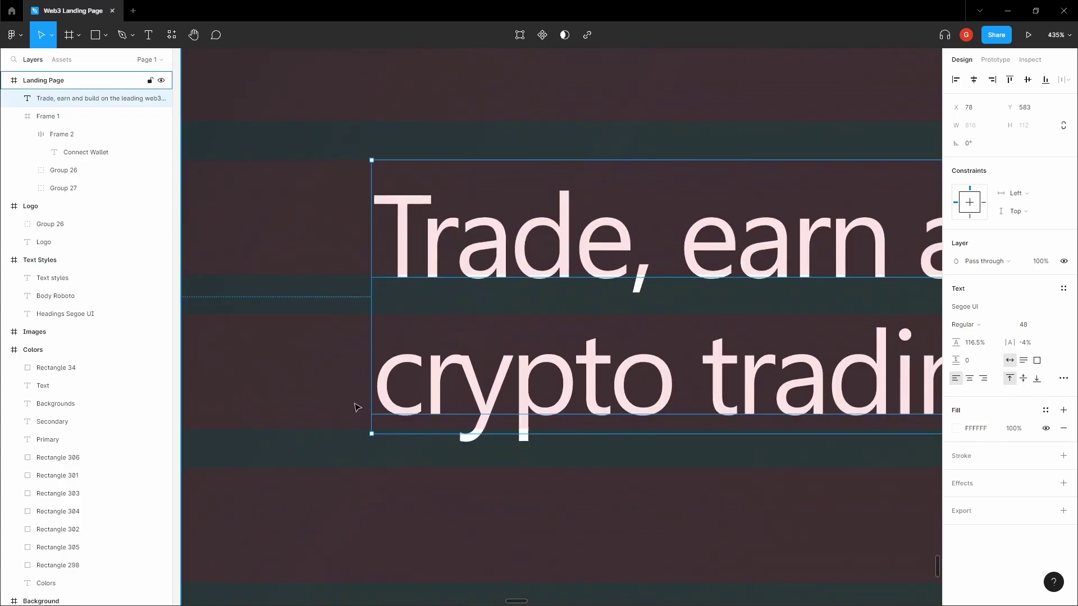
{"action": "scroll", "coordinate": [397, 419], "scroll_direction": "down", "scroll_amount": 4}
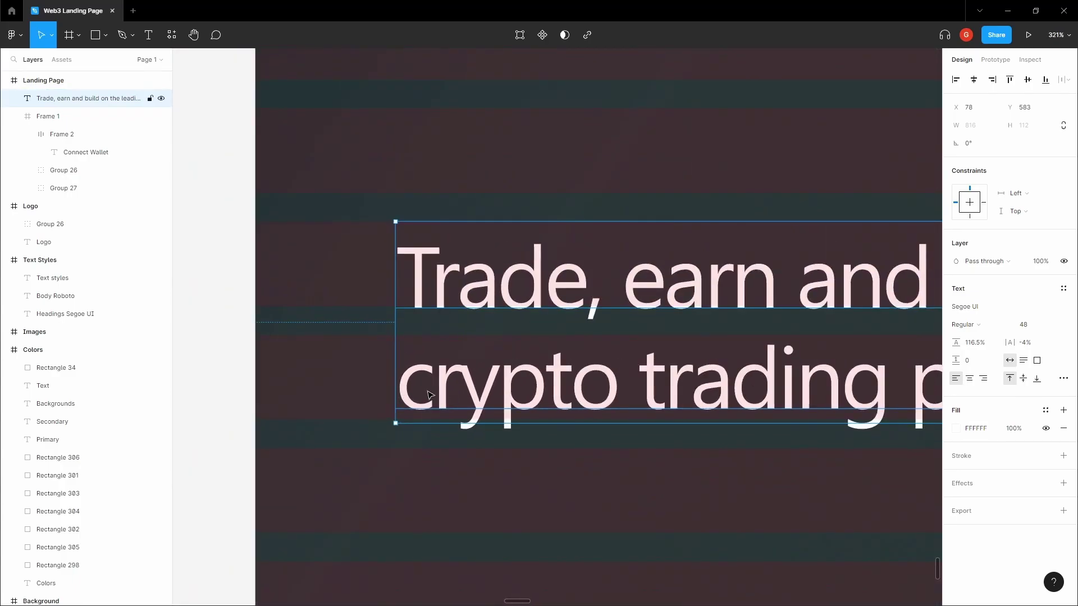
{"action": "scroll", "coordinate": [430, 395], "scroll_direction": "up", "scroll_amount": 5}
{"action": "scroll", "coordinate": [432, 427], "scroll_direction": "down", "scroll_amount": 2}
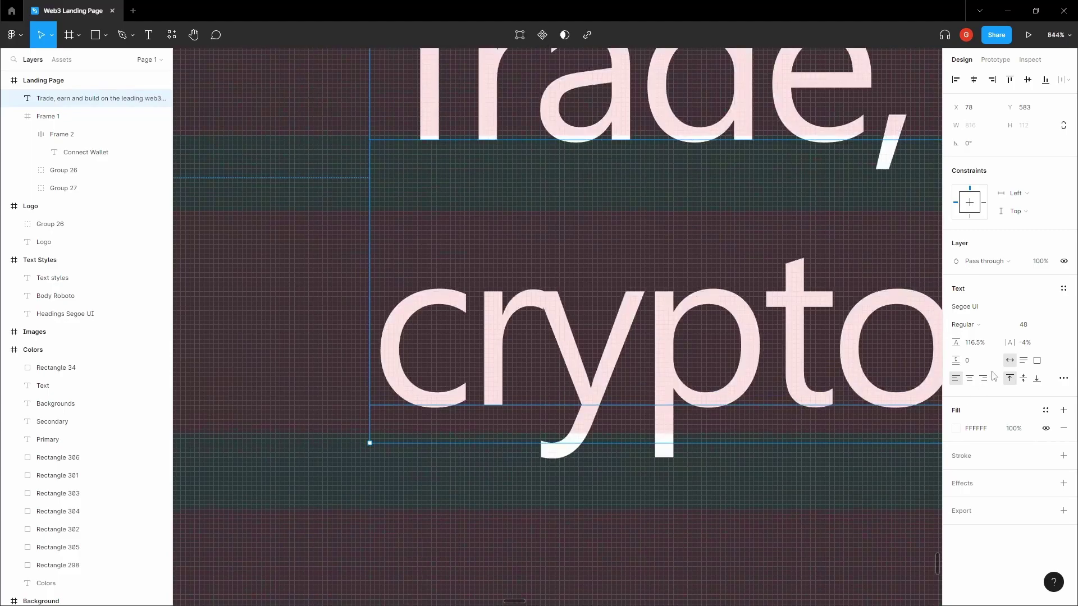
{"action": "left_click_drag", "start_coordinate": [954, 342], "coordinate": [949, 342]}
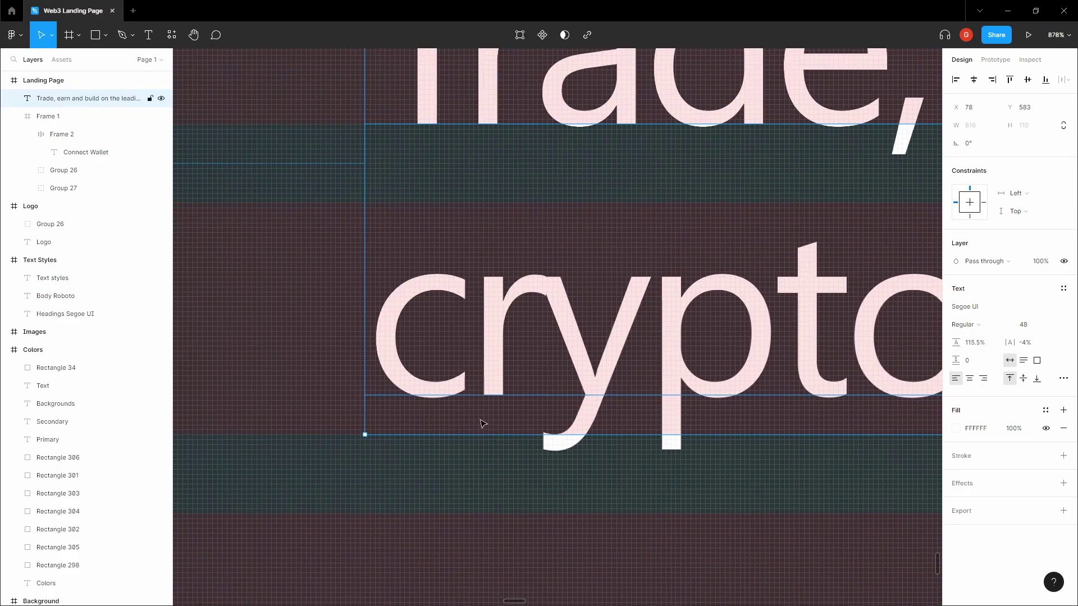
{"action": "scroll", "coordinate": [482, 425], "scroll_direction": "up", "scroll_amount": 3}
{"action": "scroll", "coordinate": [483, 425], "scroll_direction": "down", "scroll_amount": 4}
{"action": "scroll", "coordinate": [393, 268], "scroll_direction": "up", "scroll_amount": 3}
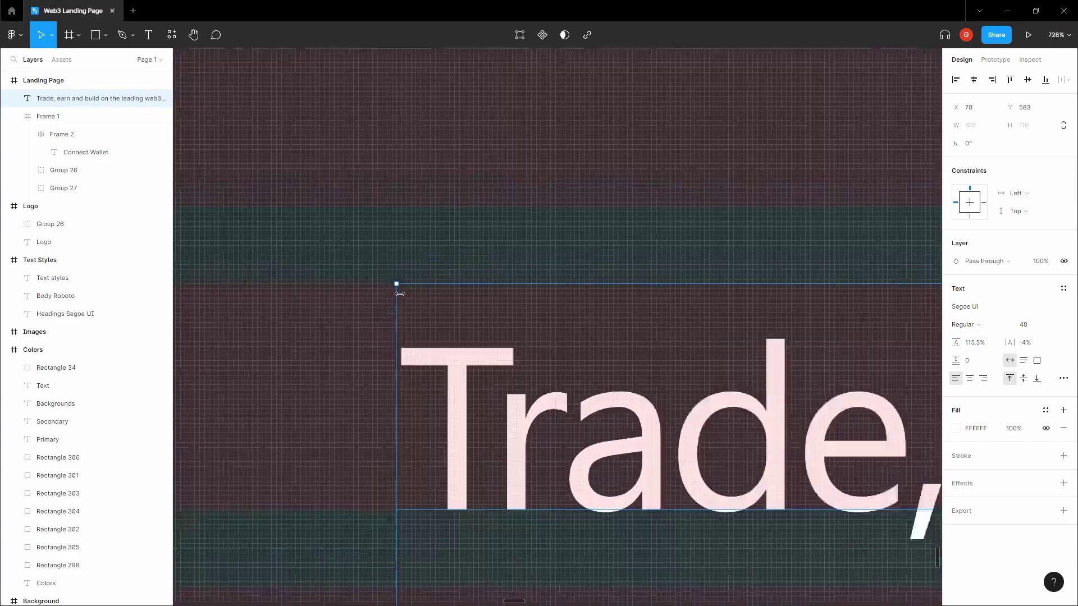
{"action": "scroll", "coordinate": [377, 278], "scroll_direction": "down", "scroll_amount": 3}
{"action": "scroll", "coordinate": [356, 339], "scroll_direction": "down", "scroll_amount": 4}
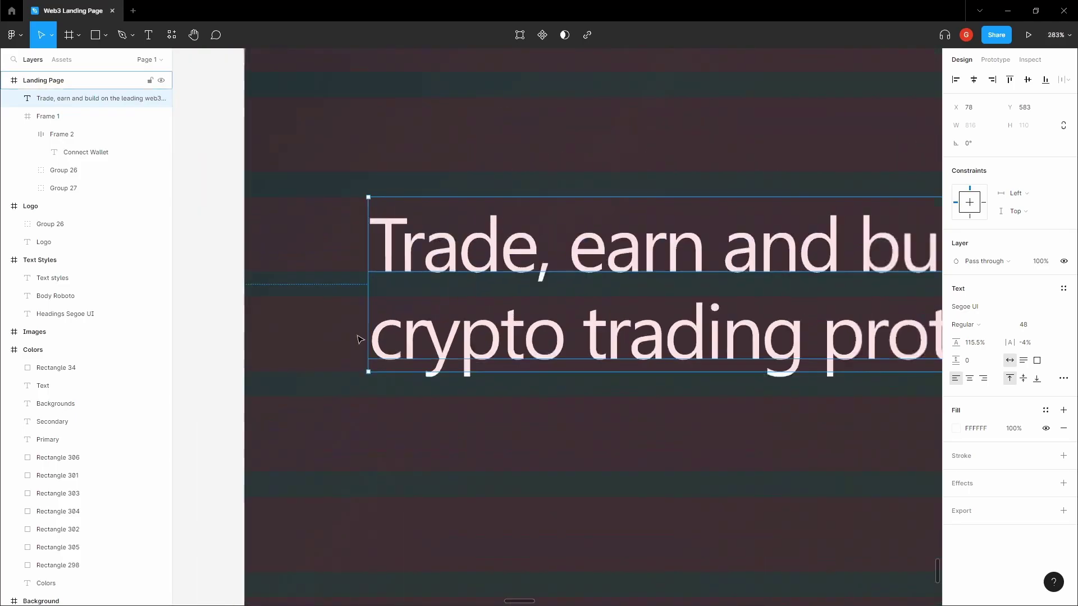
Step: Hide the 16-row layout grid on the Landing Page frame and show the 12-column grid
{"action": "left_click", "coordinate": [245, 305]}
{"action": "key", "text": "space"}
{"action": "scroll", "coordinate": [541, 308], "scroll_direction": "down", "scroll_amount": 3}
{"action": "left_click_drag", "start_coordinate": [606, 281], "coordinate": [497, 290]}
{"action": "scroll", "coordinate": [519, 289], "scroll_direction": "down", "scroll_amount": 2}
{"action": "left_click", "coordinate": [512, 293]}
{"action": "key", "text": "space"}
{"action": "left_click_drag", "start_coordinate": [503, 252], "coordinate": [473, 287]}
{"action": "key", "text": "v"}
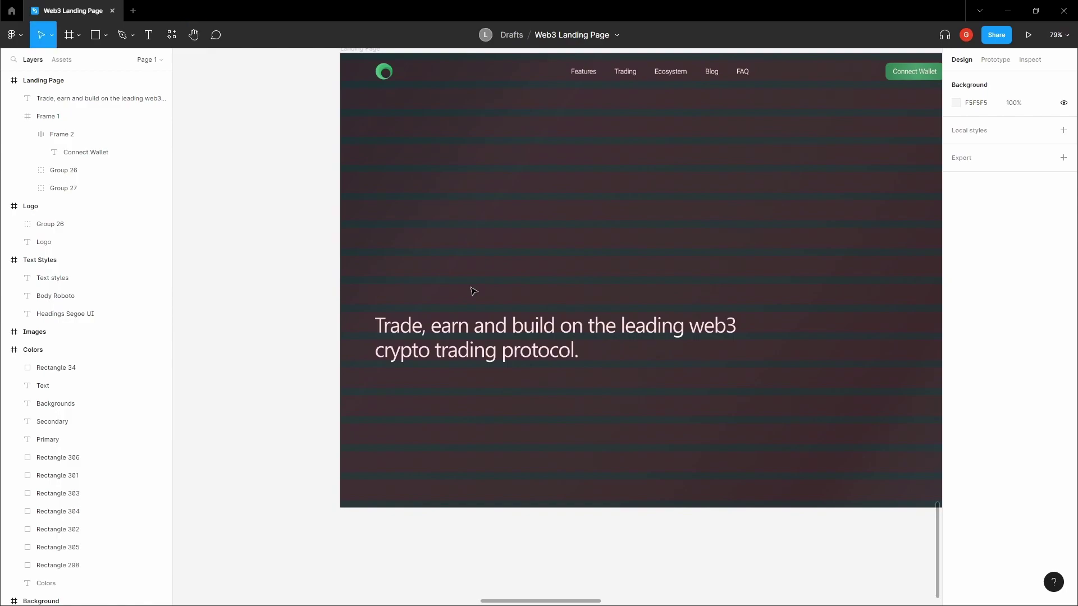
{"action": "left_click", "coordinate": [474, 291]}
{"action": "left_click", "coordinate": [1046, 289]}
{"action": "left_click", "coordinate": [1046, 270]}
{"action": "left_click", "coordinate": [1047, 288]}
{"action": "left_click", "coordinate": [1046, 271]}
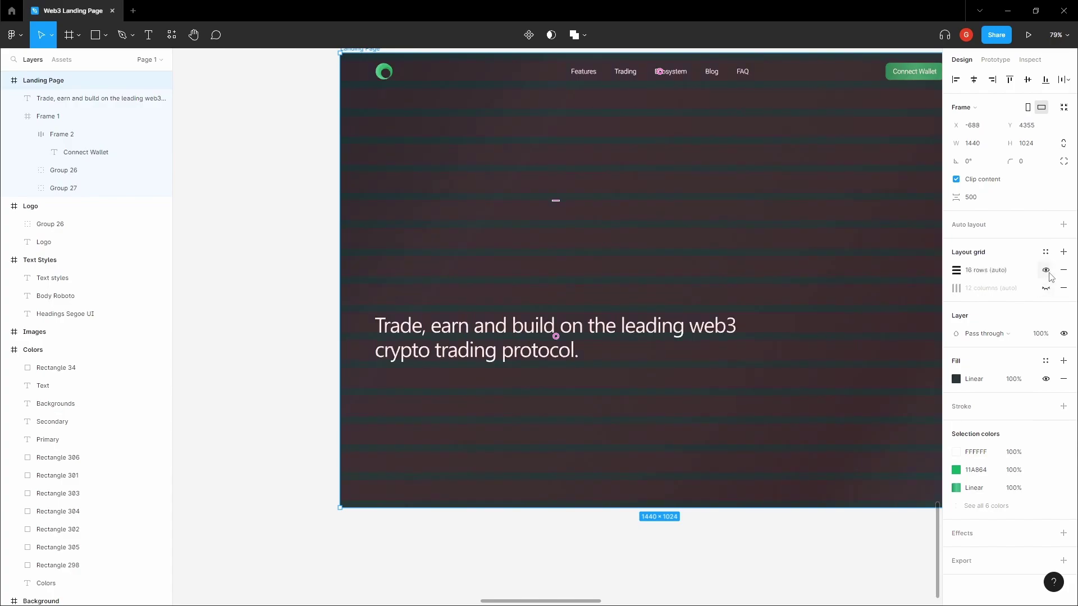
{"action": "left_click", "coordinate": [1047, 288]}
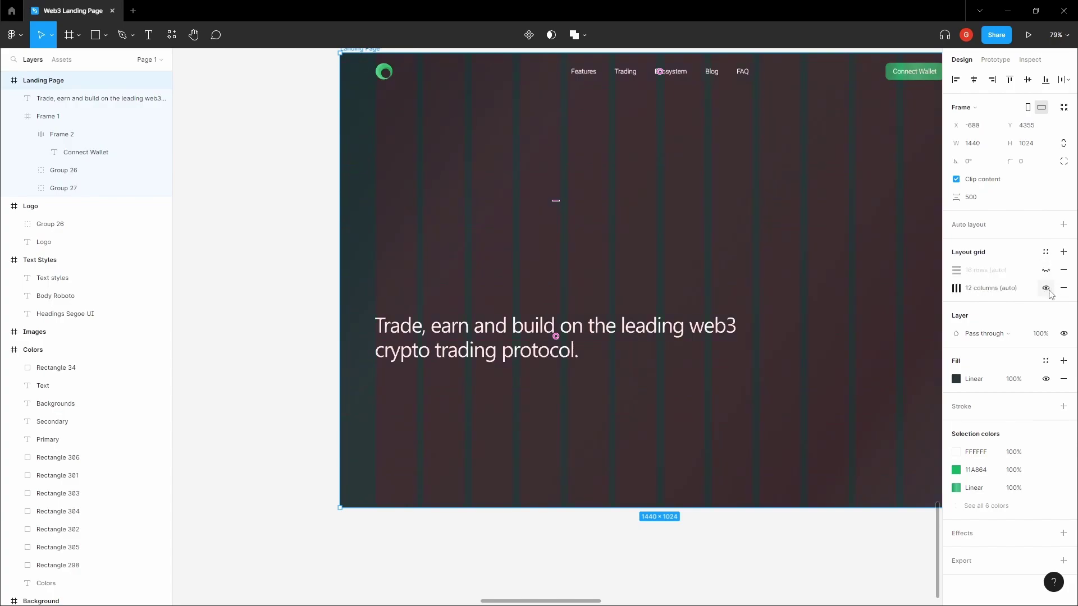
Step: Add a text below the heading reading "Step into the exciting world of decentralized finance and take advantage of the latest advacmenets"
{"action": "left_click", "coordinate": [395, 332]}
{"action": "left_click", "coordinate": [326, 323]}
{"action": "key", "text": "h"}
{"action": "left_click_drag", "start_coordinate": [325, 316], "coordinate": [340, 273]}
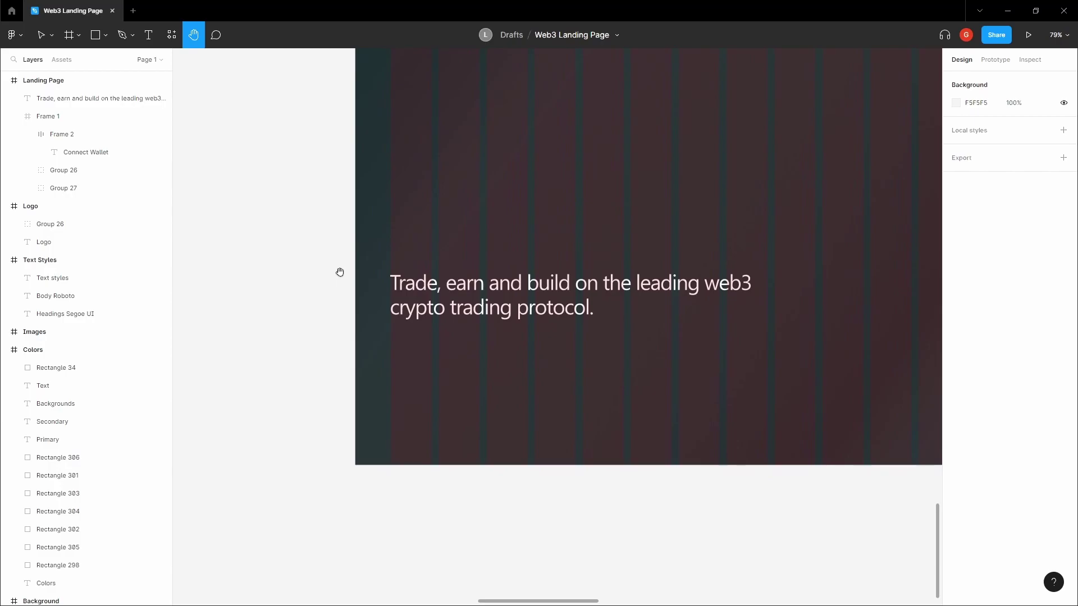
{"action": "key", "text": "v"}
{"action": "left_click", "coordinate": [441, 353]}
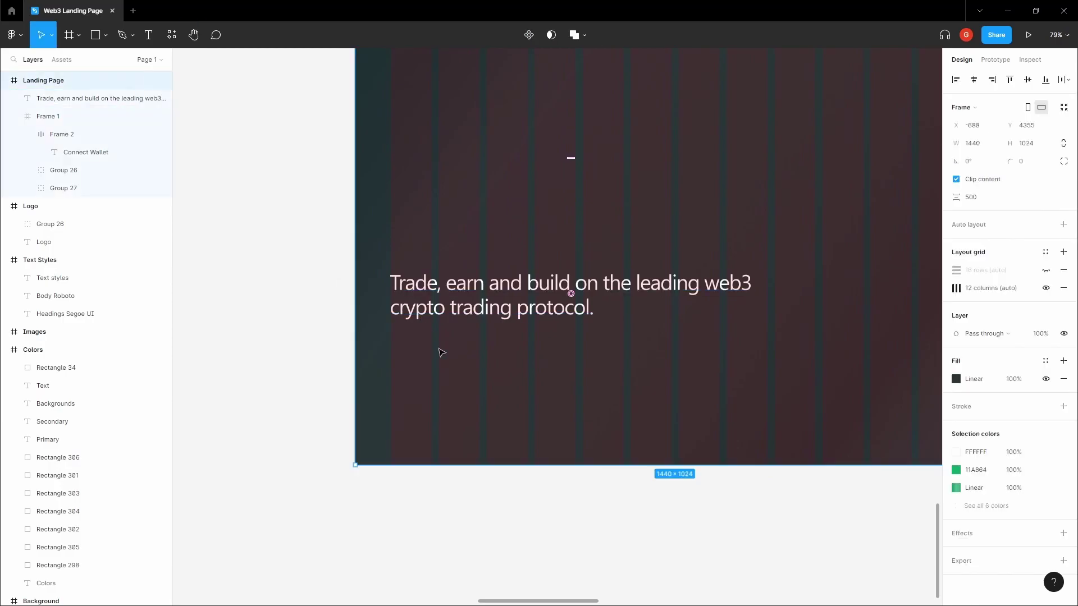
{"action": "scroll", "coordinate": [384, 349], "scroll_direction": "up", "scroll_amount": 5}
{"action": "key", "text": "t"}
{"action": "left_click", "coordinate": [434, 348]}
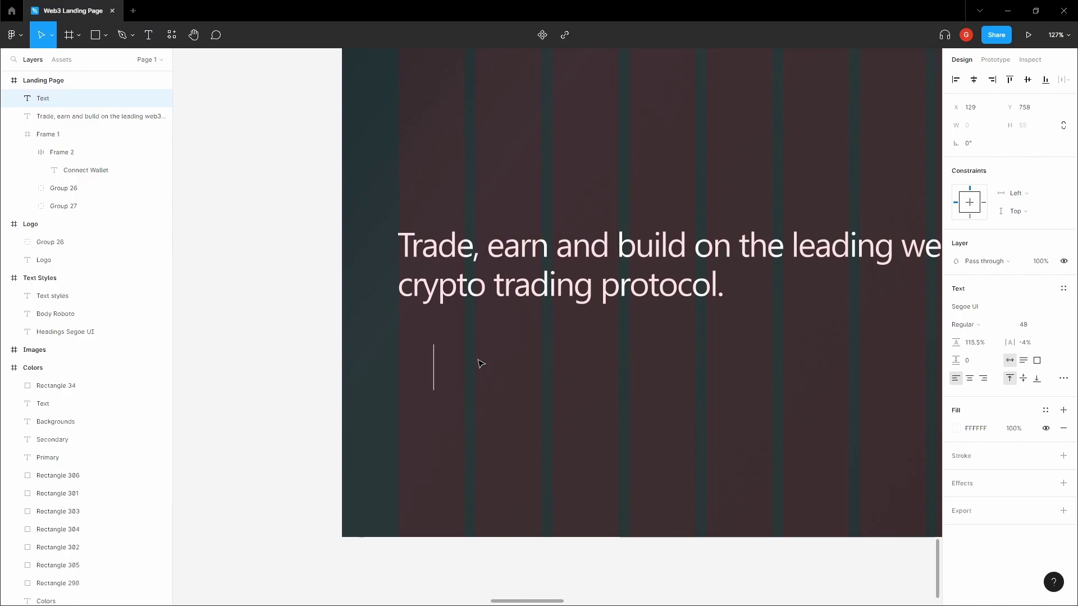
{"action": "type", "text": "Step int"}
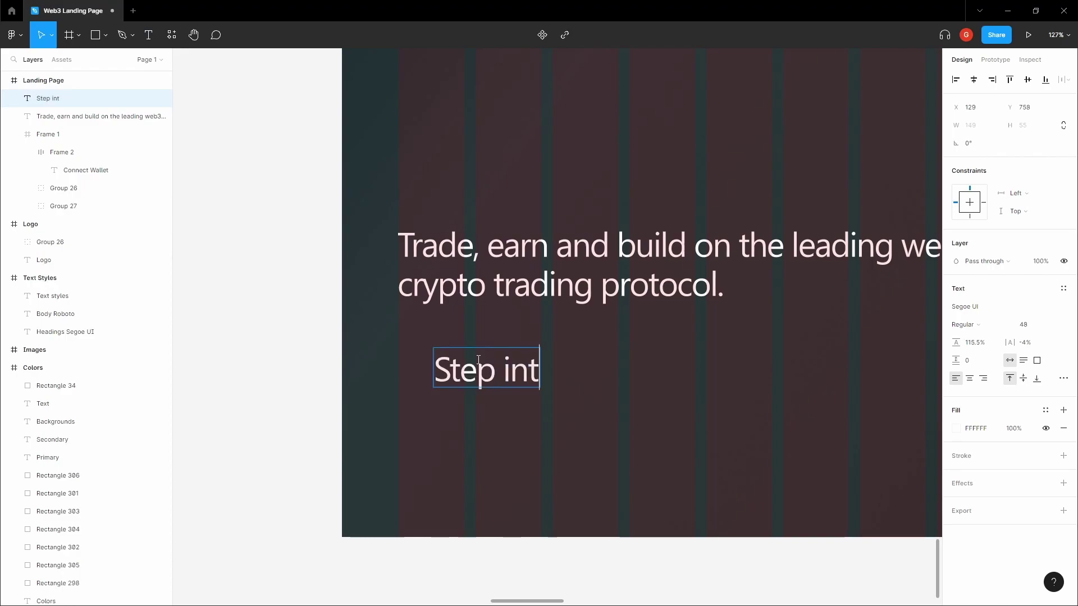
{"action": "type", "text": "o the ex"}
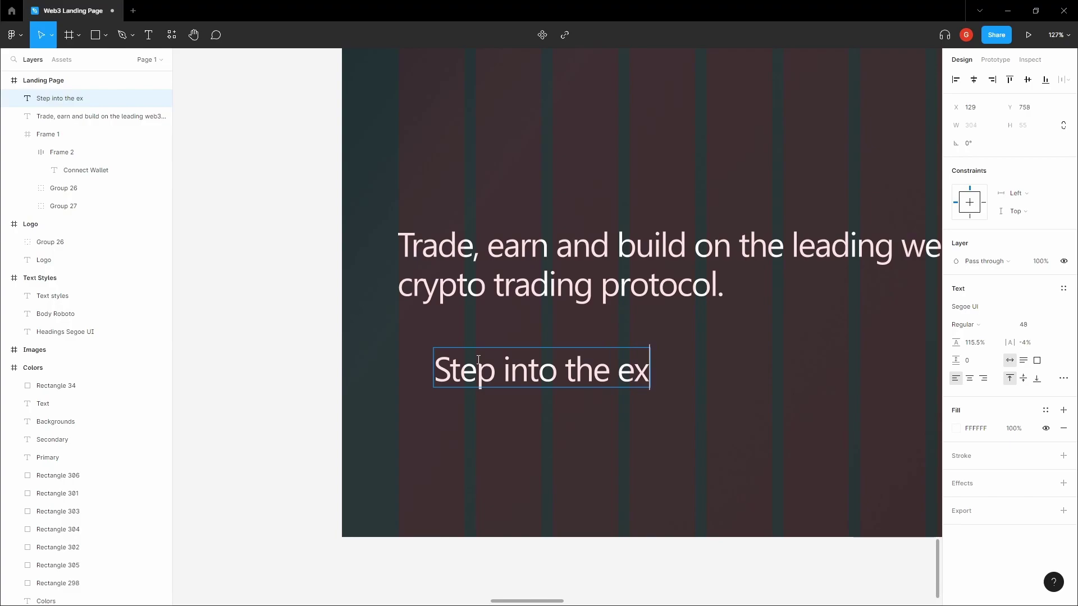
{"action": "type", "text": "citing world"}
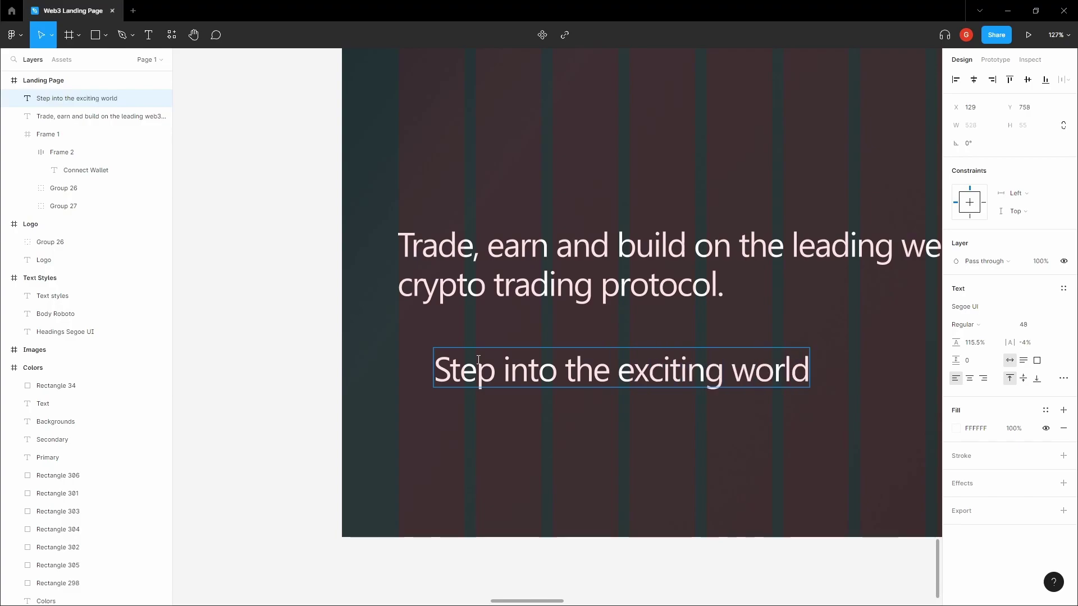
{"action": "type", "text": " of decentralized financ adva"}
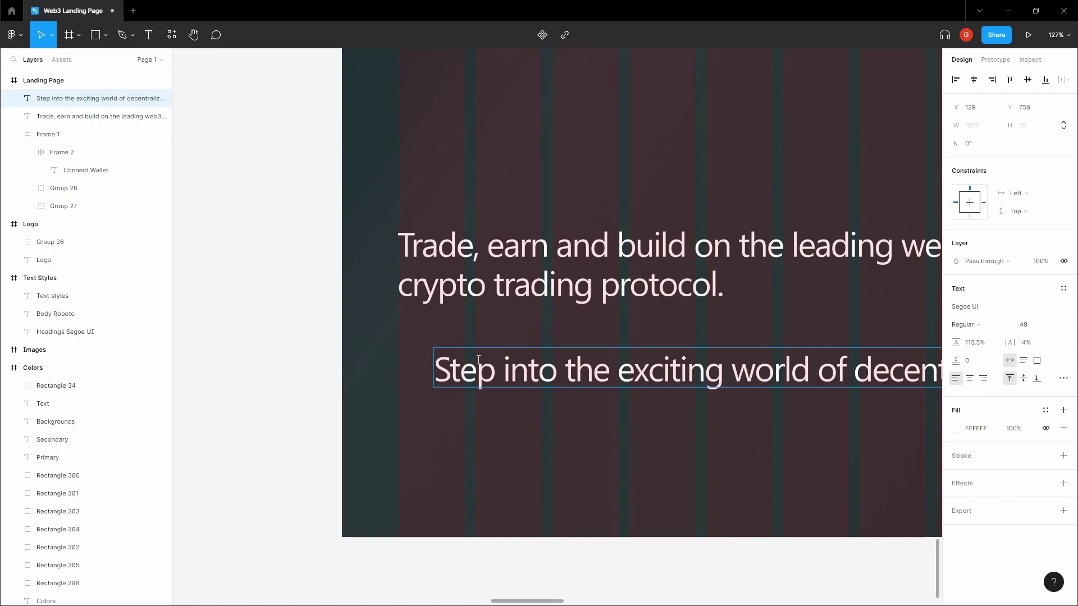
Step: Add a second line to the new text: "in crypto trading technology by joining the leading web3 protocol."
{"action": "key", "text": "Return"}
{"action": "type", "text": "in c"}
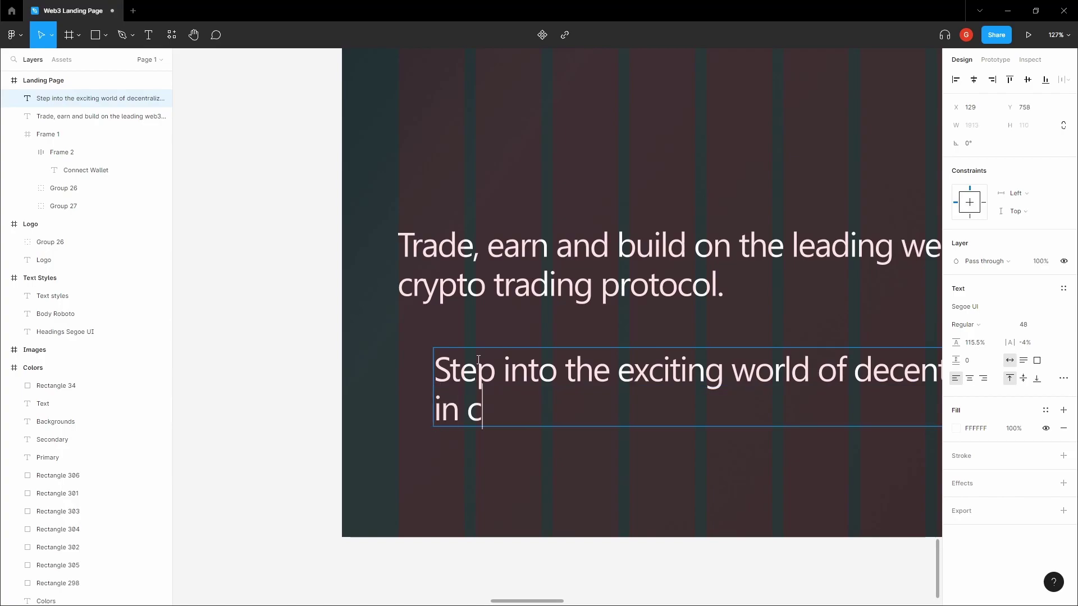
{"action": "type", "text": "rypto trading t"}
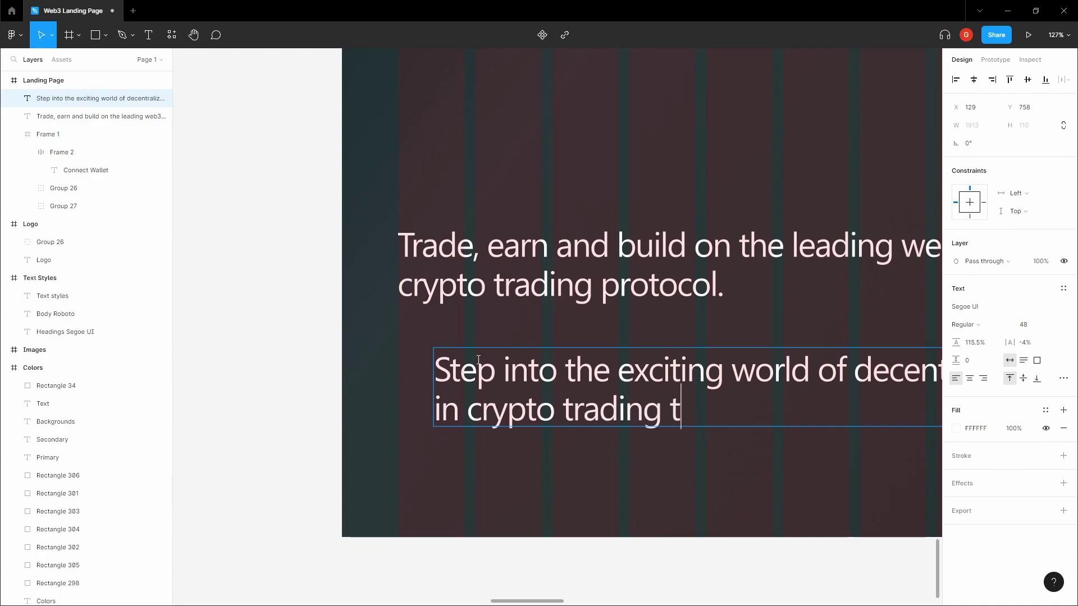
{"action": "type", "text": "echnology by joinin"}
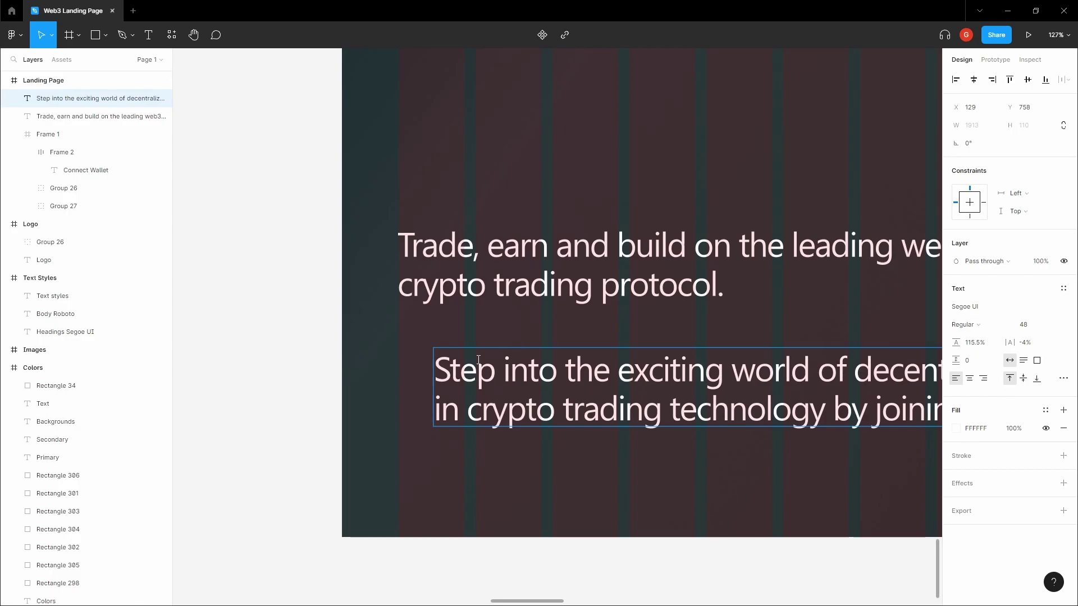
{"action": "scroll", "coordinate": [478, 359], "scroll_direction": "down", "scroll_amount": 3}
{"action": "scroll", "coordinate": [730, 376], "scroll_direction": "right", "scroll_amount": 5}
{"action": "scroll", "coordinate": [757, 377], "scroll_direction": "down", "scroll_amount": 4}
{"action": "double_click", "coordinate": [785, 380]}
{"action": "type", "text": "protocol."}
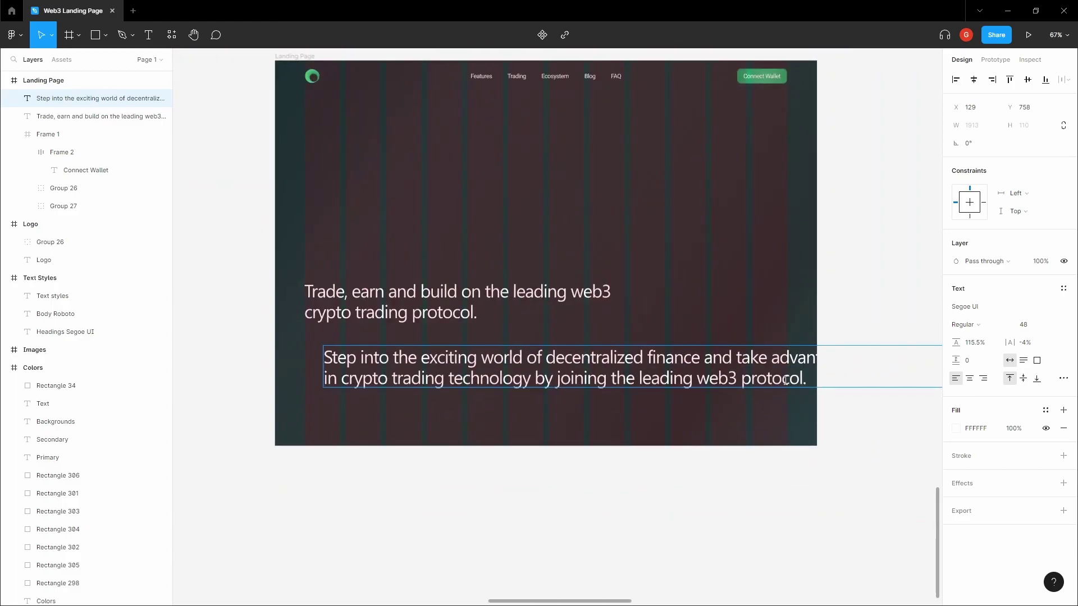
{"action": "key", "text": "Escape"}
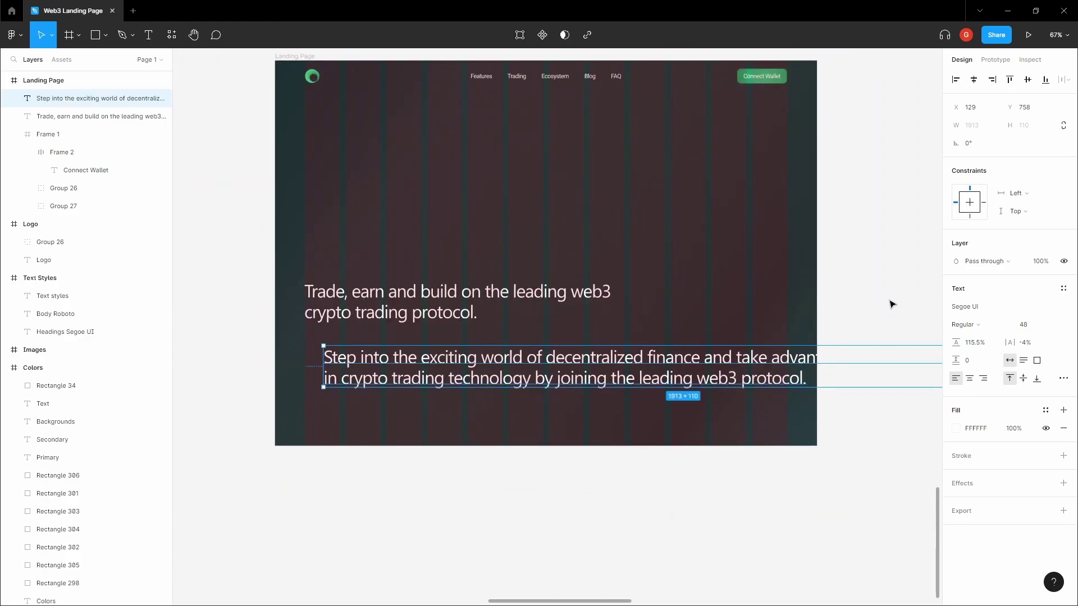
Step: Set the paragraph's font to Roboto at size 18 with line height Auto
{"action": "left_click", "coordinate": [1004, 307]}
{"action": "type", "text": "Roboto"}
{"action": "key", "text": "Return"}
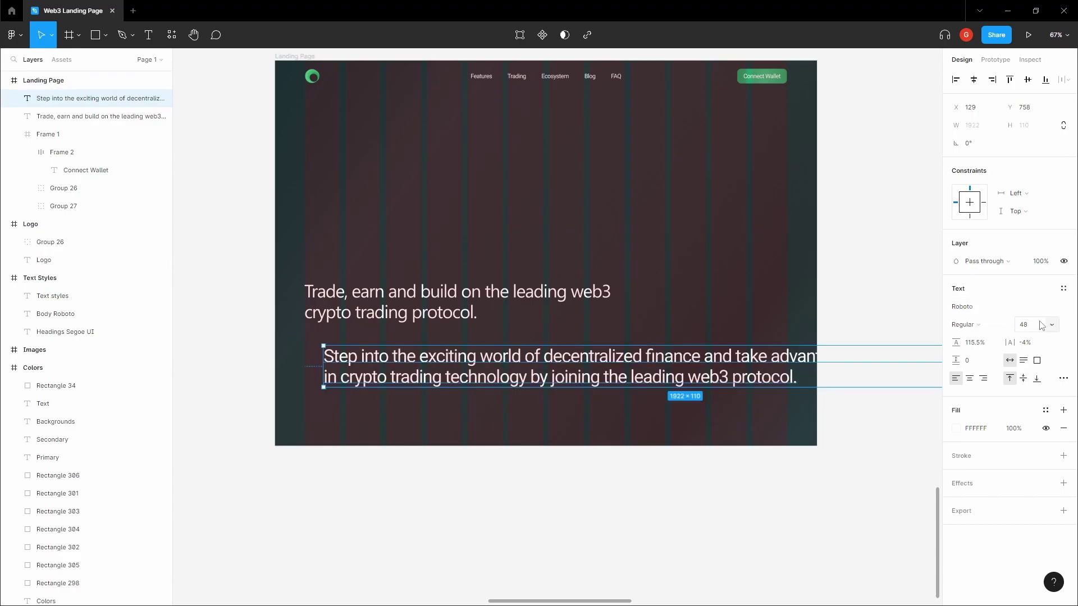
{"action": "left_click", "coordinate": [1056, 325]}
{"action": "left_click", "coordinate": [1043, 244]}
{"action": "type", "text": "18"}
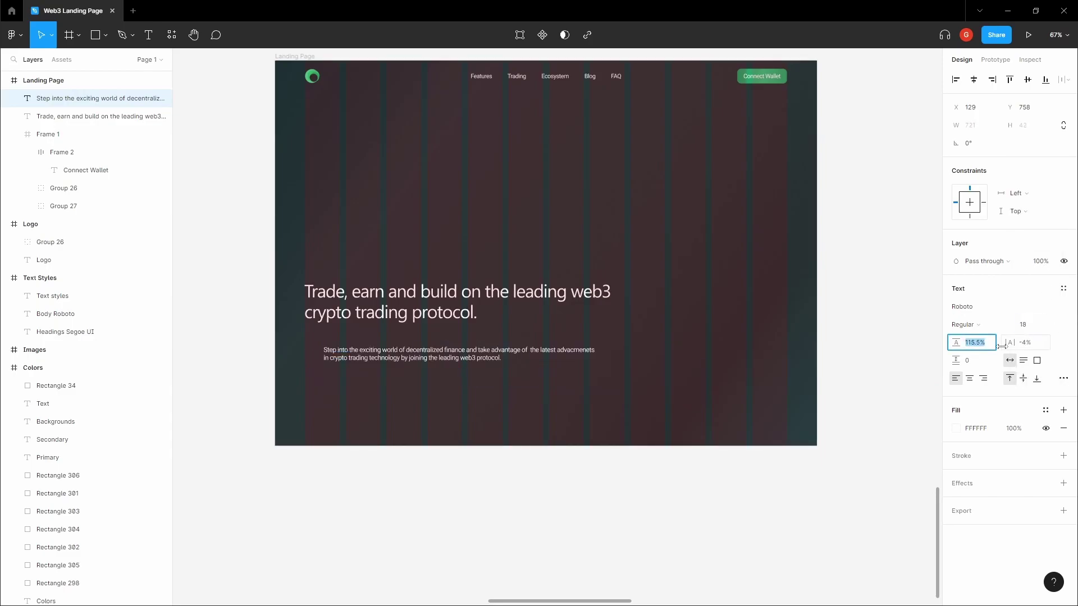
{"action": "type", "text": "to"}
{"action": "key", "text": "Return"}
Step: Copy the hex code of the light grey Text swatch in the Colors frame
{"action": "left_click", "coordinate": [504, 389]}
{"action": "left_click_drag", "start_coordinate": [504, 388], "coordinate": [568, 399]}
{"action": "scroll", "coordinate": [567, 399], "scroll_direction": "down", "scroll_amount": 3}
{"action": "left_click_drag", "start_coordinate": [547, 306], "coordinate": [529, 433]}
{"action": "scroll", "coordinate": [529, 418], "scroll_direction": "down", "scroll_amount": 2}
{"action": "left_click_drag", "start_coordinate": [536, 288], "coordinate": [471, 558]}
{"action": "scroll", "coordinate": [729, 215], "scroll_direction": "up", "scroll_amount": 2}
{"action": "left_click", "coordinate": [700, 236]}
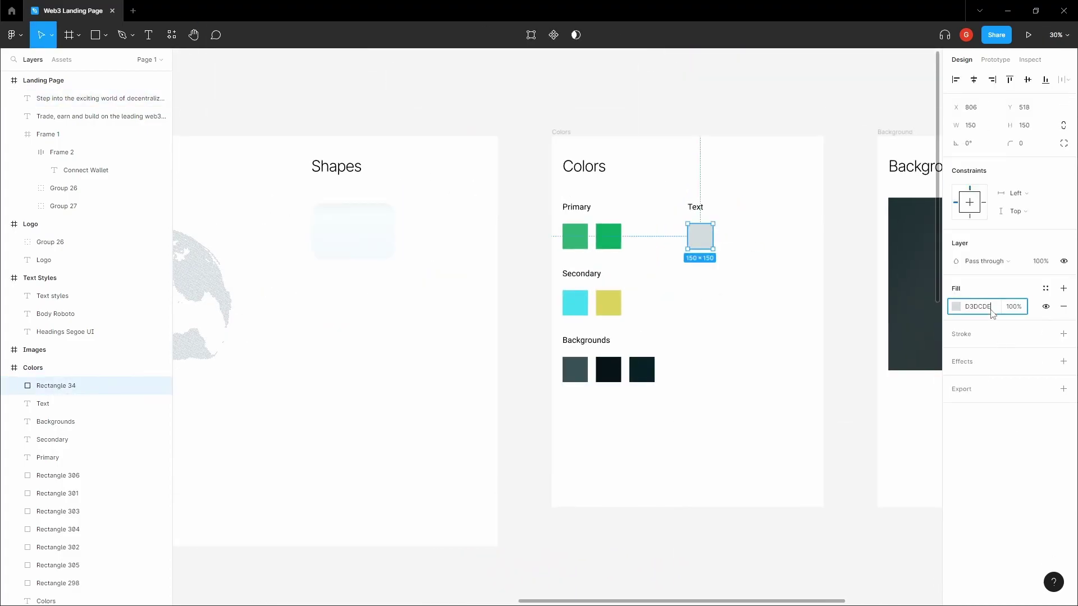
{"action": "left_click", "coordinate": [835, 318]}
Step: Set the fill of the paragraph below the hero heading to the copied text colour D3DCDE
{"action": "key", "text": "h"}
{"action": "scroll", "coordinate": [835, 318], "scroll_direction": "down", "scroll_amount": 5}
{"action": "left_click_drag", "start_coordinate": [739, 468], "coordinate": [725, 239]}
{"action": "left_click_drag", "start_coordinate": [618, 378], "coordinate": [649, 250]}
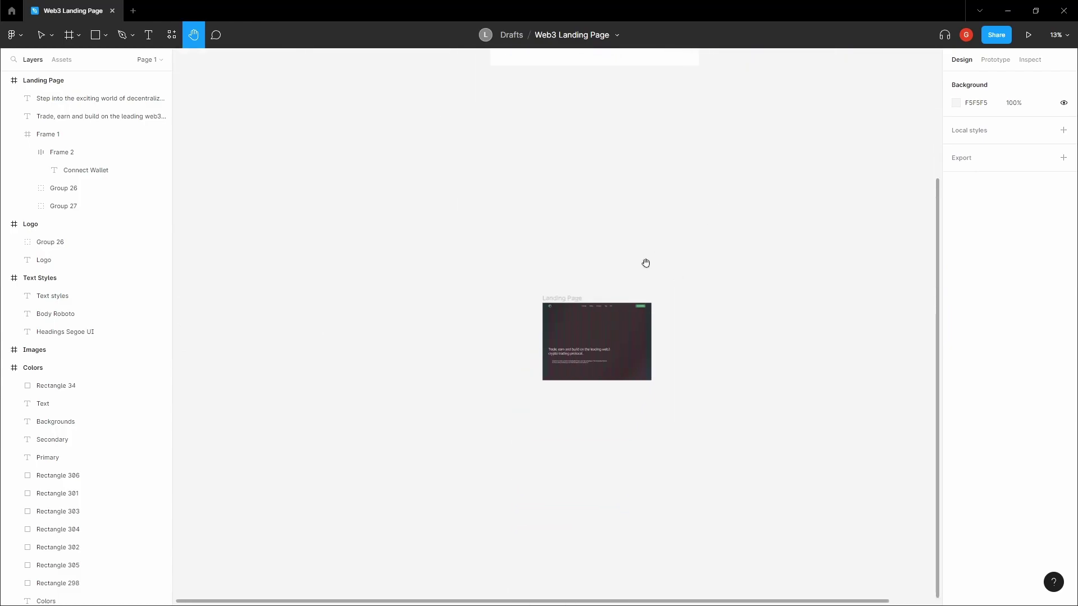
{"action": "scroll", "coordinate": [593, 366], "scroll_direction": "up", "scroll_amount": 5}
{"action": "left_click_drag", "start_coordinate": [536, 364], "coordinate": [573, 320]}
{"action": "scroll", "coordinate": [535, 301], "scroll_direction": "up", "scroll_amount": 4}
{"action": "key", "text": "v"}
{"action": "left_click", "coordinate": [573, 330]}
{"action": "left_click", "coordinate": [986, 425]}
{"action": "key", "text": "ctrl+v"}
Step: Hide the layout grids and place a duplicate of the paragraph directly below the original at X 129, Y 835
{"action": "left_click_drag", "start_coordinate": [421, 353], "coordinate": [353, 388]}
{"action": "key", "text": "h"}
{"action": "key", "text": "v"}
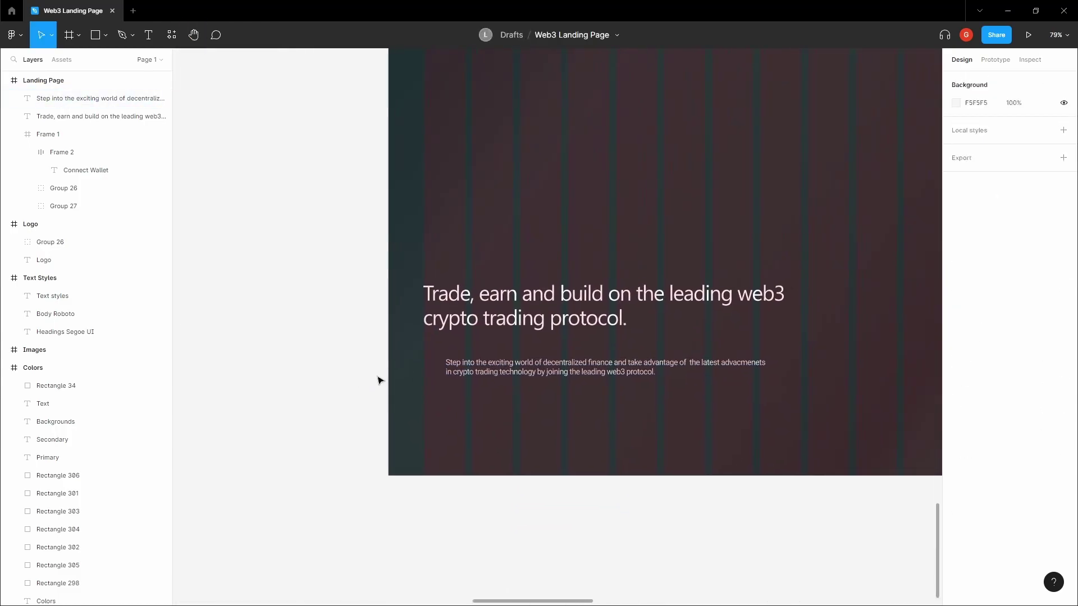
{"action": "key", "text": "ctrl+shift+4"}
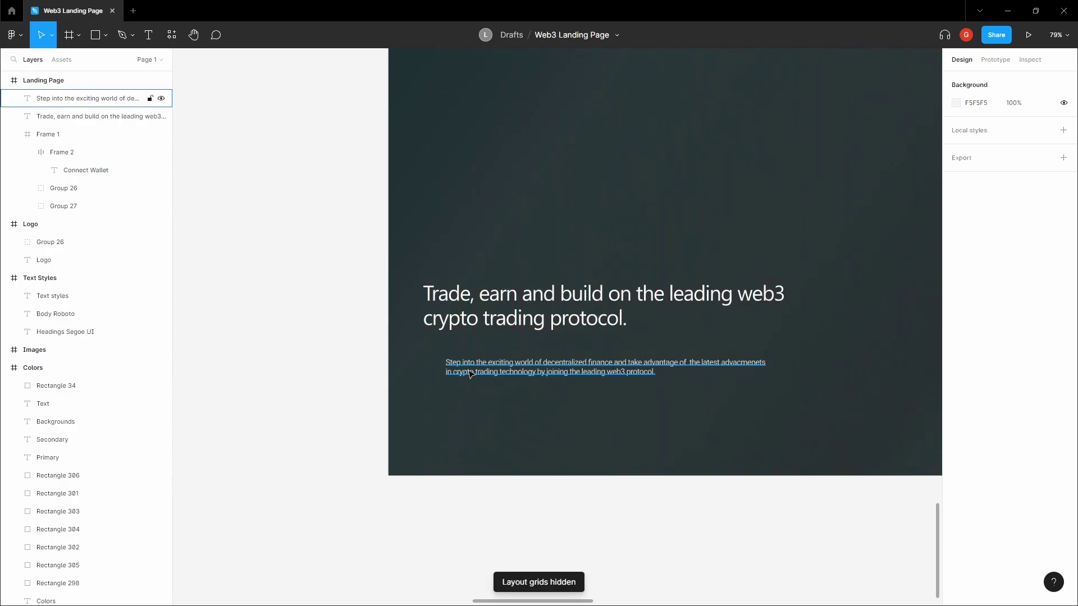
{"action": "left_click", "coordinate": [480, 369]}
{"action": "left_click_drag", "start_coordinate": [498, 369], "coordinate": [499, 403]}
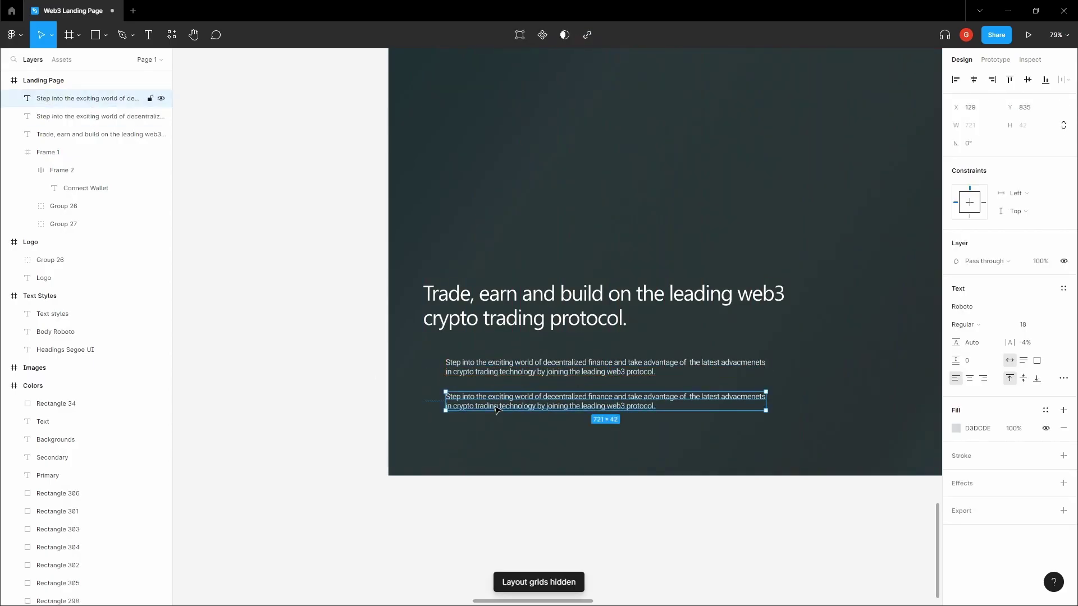
{"action": "scroll", "coordinate": [490, 433], "scroll_direction": "up", "scroll_amount": 2}
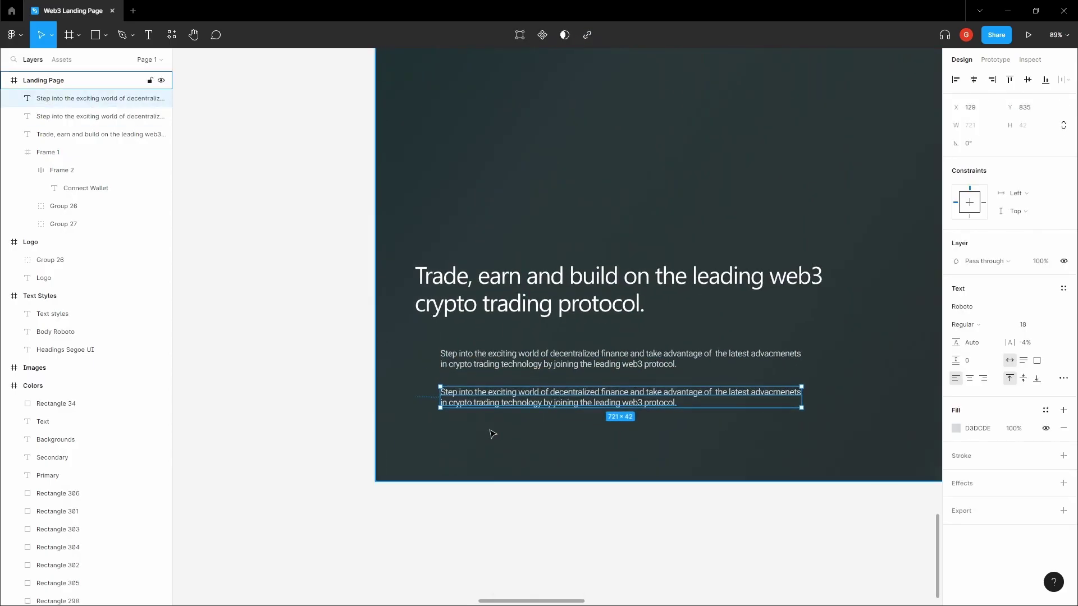
Step: Fill the duplicated paragraph with the colour 293538 sampled from the frame's background using the eyedropper
{"action": "left_click", "coordinate": [956, 430]}
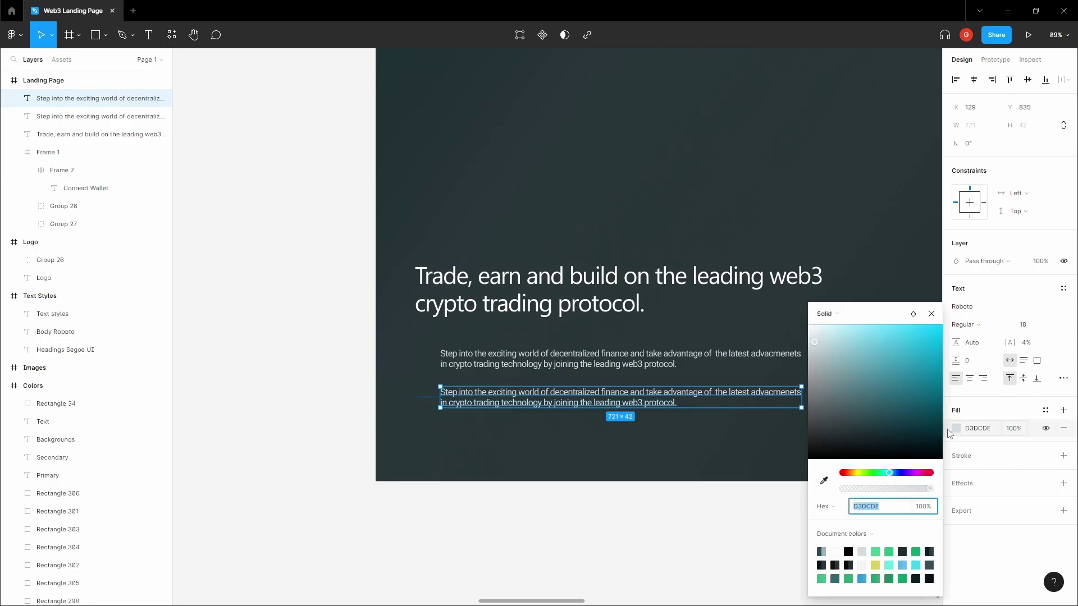
{"action": "left_click", "coordinate": [824, 483]}
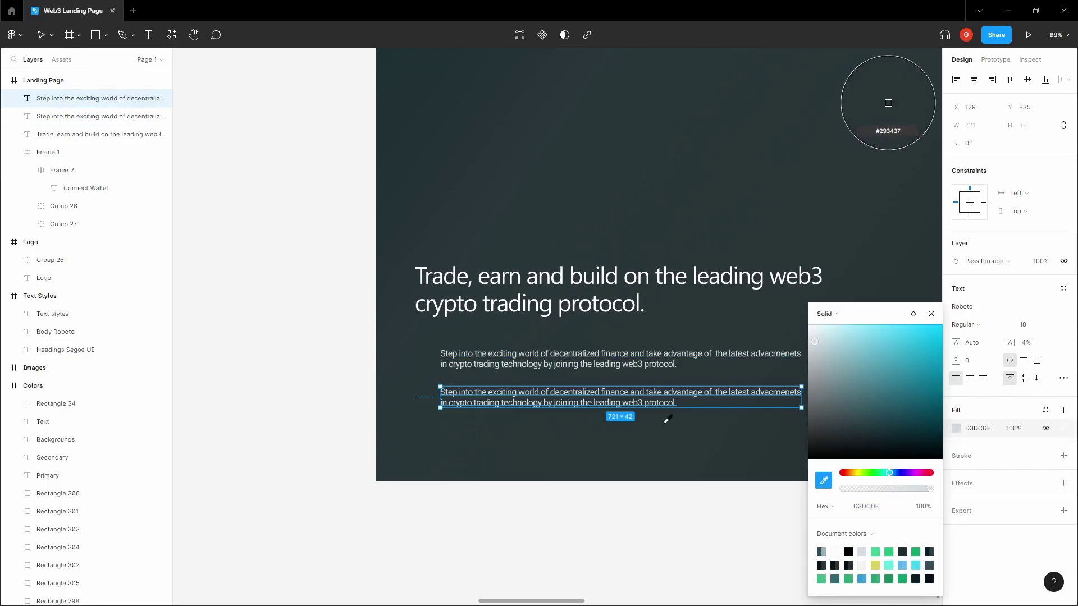
{"action": "left_click", "coordinate": [629, 334]}
{"action": "scroll", "coordinate": [582, 401], "scroll_direction": "up", "scroll_amount": 1}
{"action": "scroll", "coordinate": [582, 401], "scroll_direction": "up", "scroll_amount": 3}
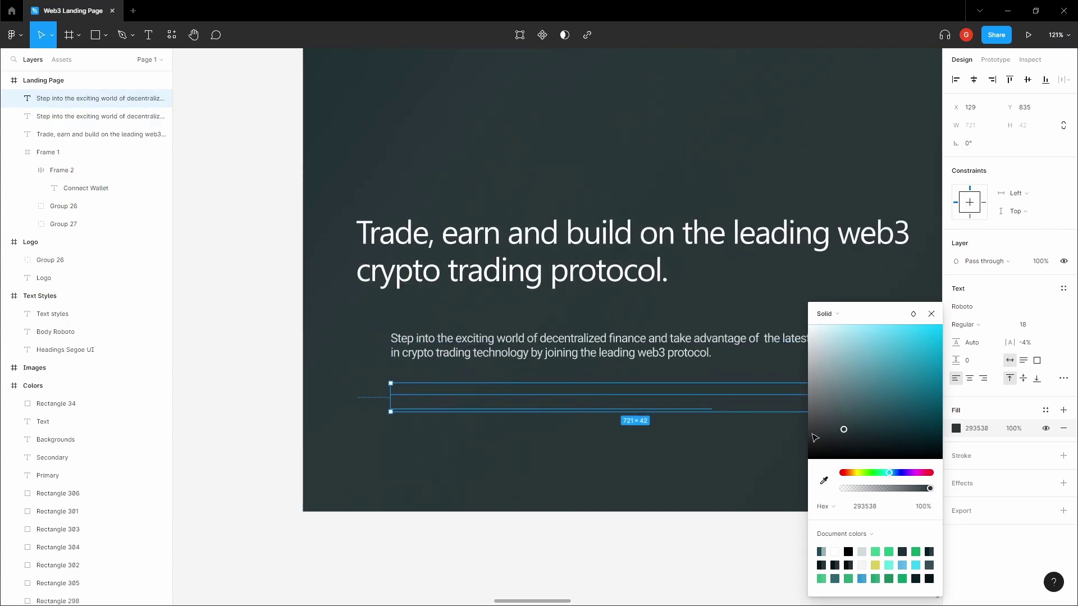
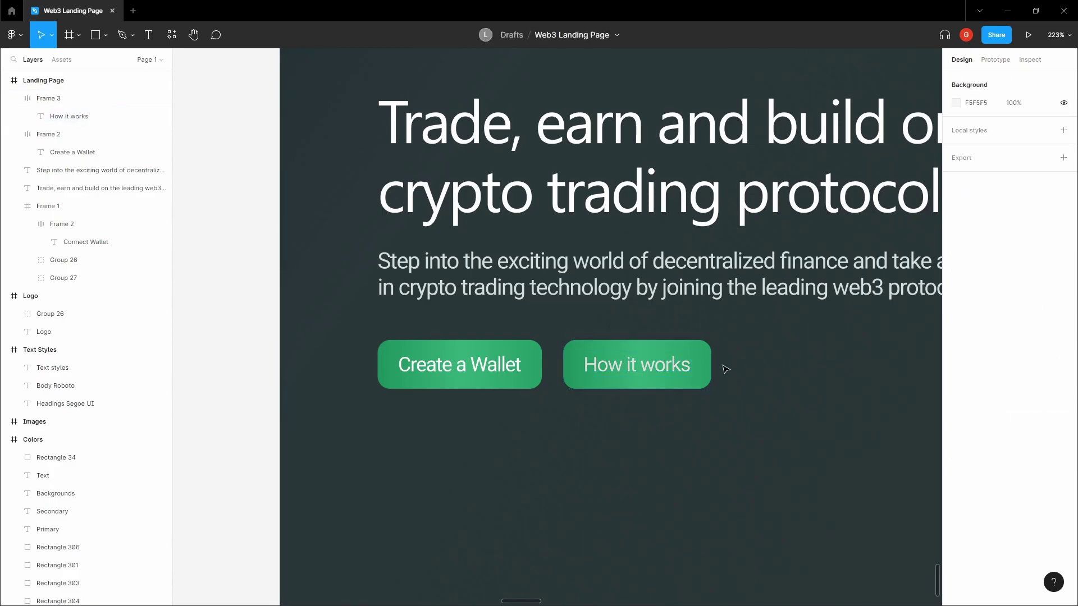
Step: Remove the green gradient fill from the How it works button
{"action": "left_click", "coordinate": [692, 363]}
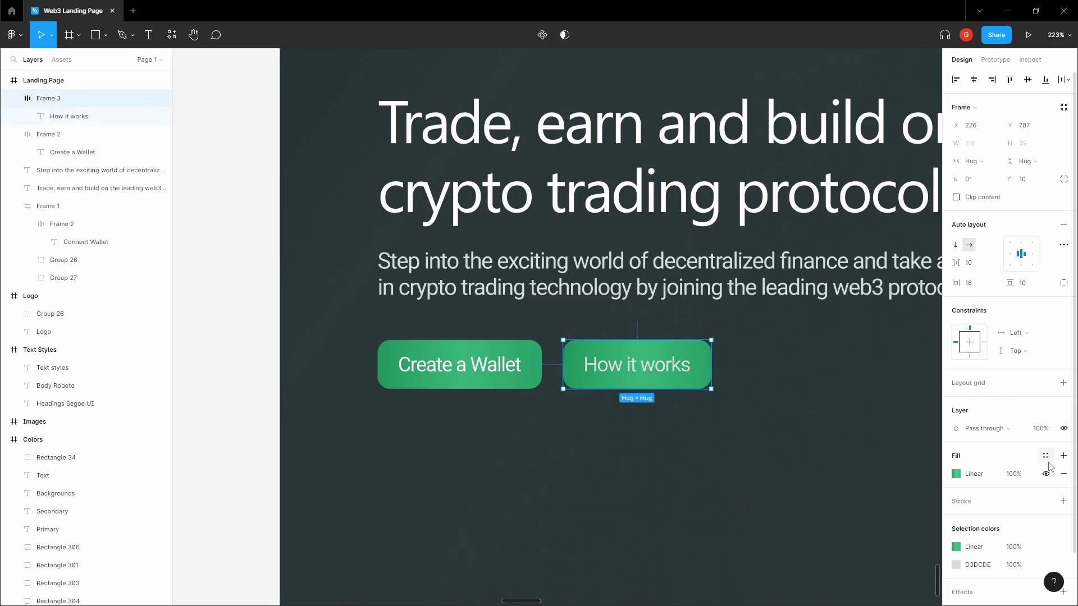
{"action": "left_click", "coordinate": [1063, 474]}
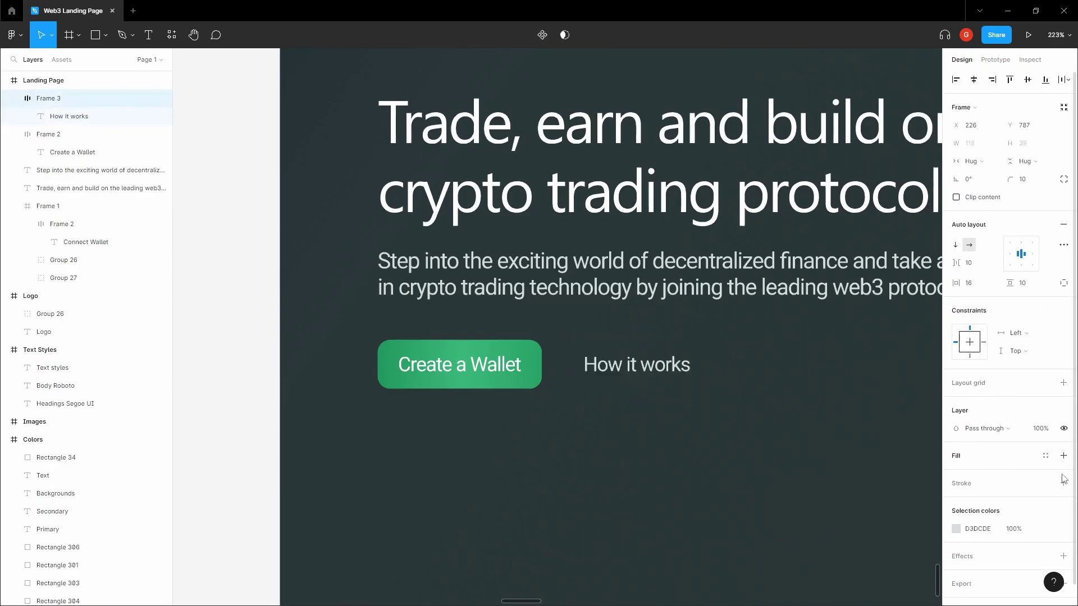
{"action": "left_click", "coordinate": [570, 406]}
Step: Make the 16-row layout grid visible on the Landing Page frame
{"action": "scroll", "coordinate": [573, 408], "scroll_direction": "down", "scroll_amount": 3}
{"action": "key", "text": "space"}
{"action": "scroll", "coordinate": [359, 343], "scroll_direction": "down", "scroll_amount": 2}
{"action": "scroll", "coordinate": [362, 337], "scroll_direction": "down", "scroll_amount": 2}
{"action": "key", "text": "v"}
{"action": "left_click", "coordinate": [468, 259]}
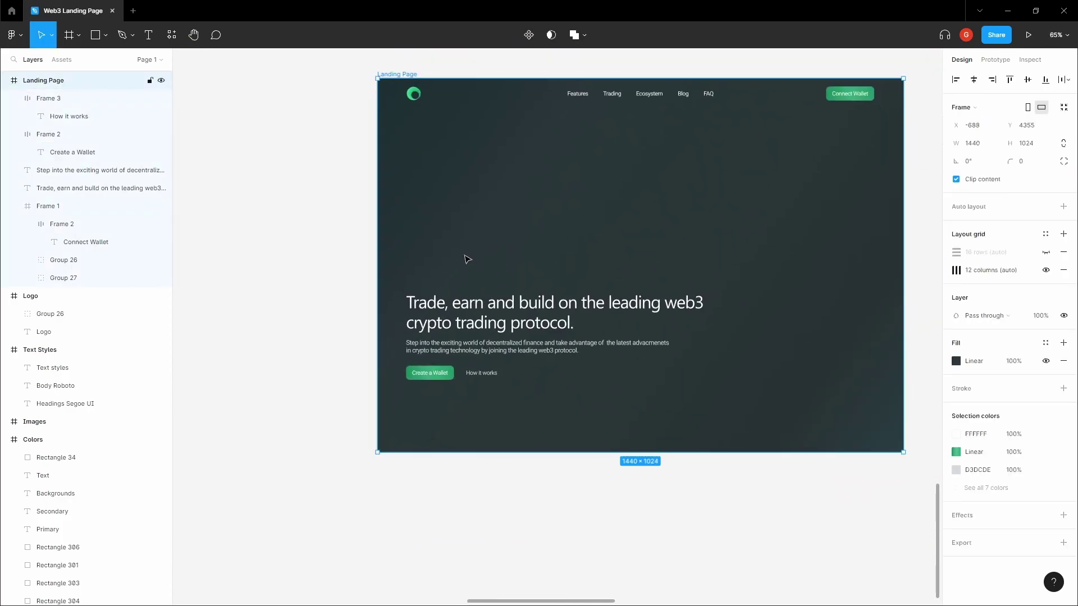
{"action": "left_click", "coordinate": [1045, 252]}
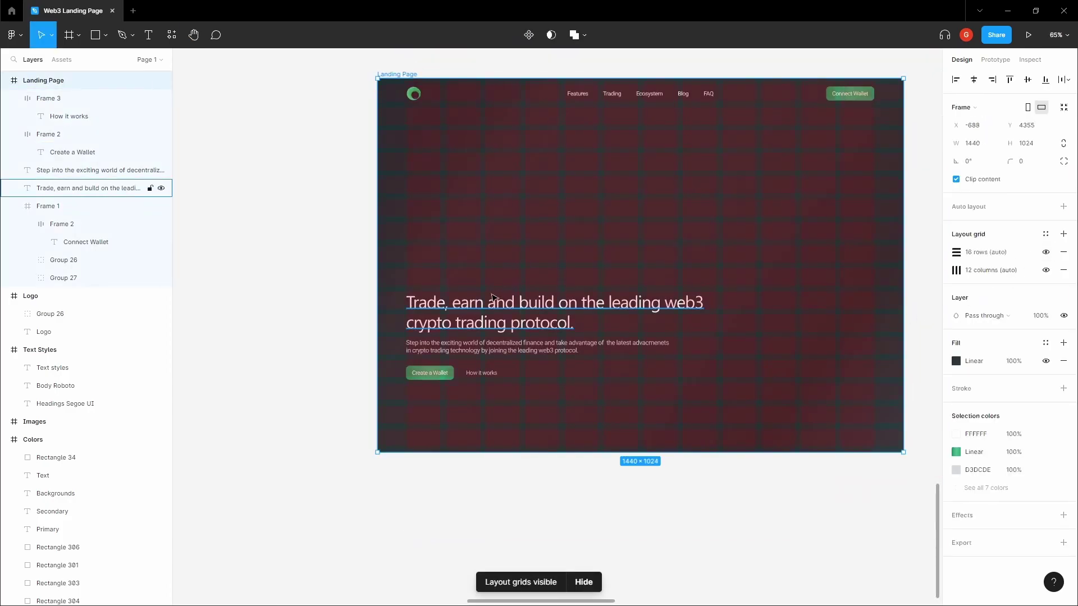
Step: Move the hero paragraph and both buttons down together so the paragraph sits at Y 832
{"action": "left_click", "coordinate": [464, 312]}
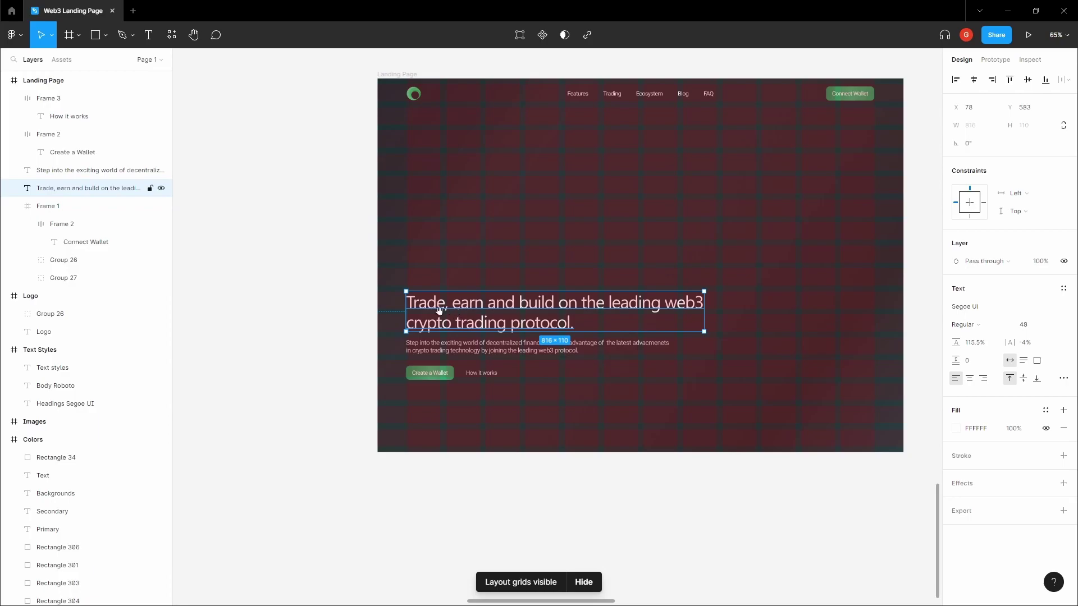
{"action": "key", "text": "h"}
{"action": "scroll", "coordinate": [437, 317], "scroll_direction": "left", "scroll_amount": 2}
{"action": "key", "text": "v"}
{"action": "left_click", "coordinate": [482, 364]}
{"action": "left_click", "coordinate": [494, 340], "text": "shift"}
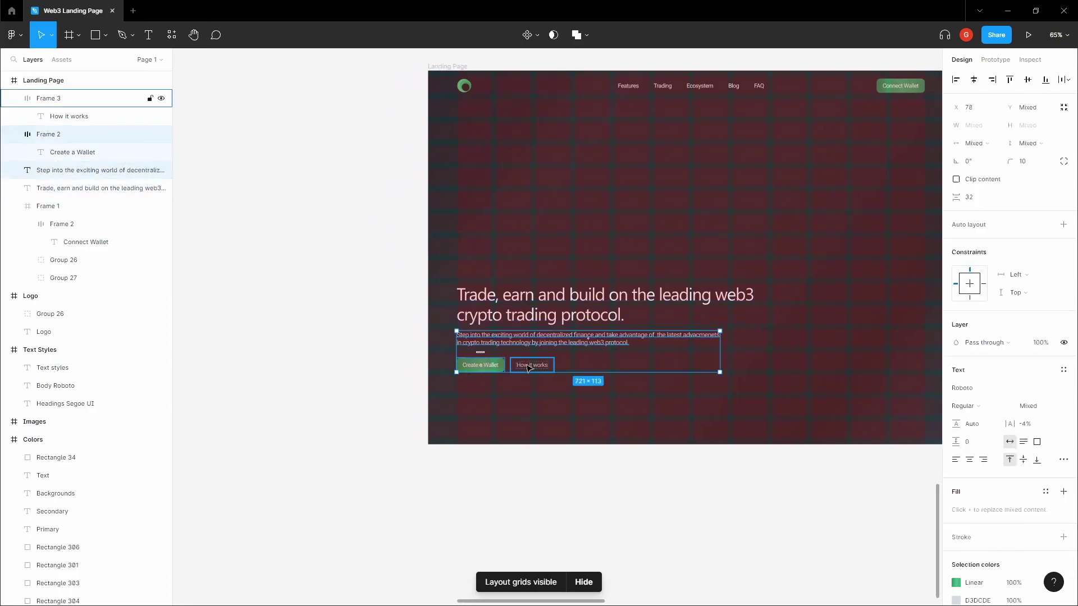
{"action": "left_click", "coordinate": [527, 365], "text": "shift"}
{"action": "key", "text": "shift+Down"}
{"action": "key", "text": "shift+Down"}
{"action": "key", "text": "shift+Down"}
{"action": "key", "text": "shift+Down"}
{"action": "key", "text": "shift+Down"}
{"action": "key", "text": "shift+Down"}
{"action": "key", "text": "shift+Down"}
{"action": "key", "text": "shift+Down"}
{"action": "key", "text": "shift+Down"}
{"action": "key", "text": "shift+Down"}
{"action": "key", "text": "shift+Down"}
{"action": "key", "text": "shift+Down"}
Step: Move the hero heading straight down to Y 646
{"action": "left_click", "coordinate": [493, 301]}
{"action": "scroll", "coordinate": [493, 303], "scroll_direction": "up", "scroll_amount": 3}
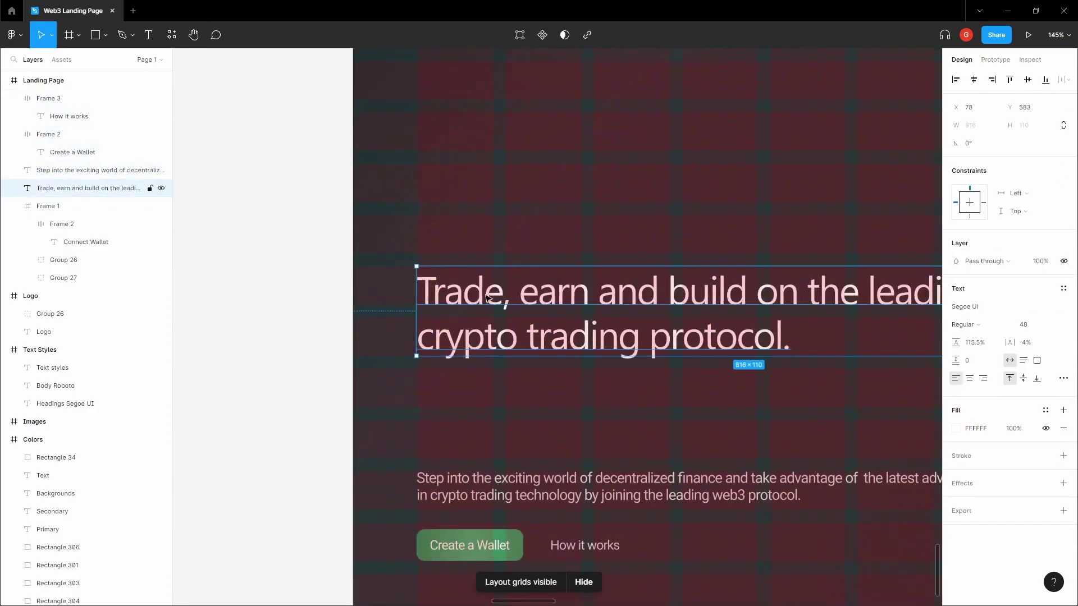
{"action": "scroll", "coordinate": [488, 306], "scroll_direction": "down", "scroll_amount": 2}
{"action": "left_click_drag", "start_coordinate": [486, 300], "coordinate": [486, 328]}
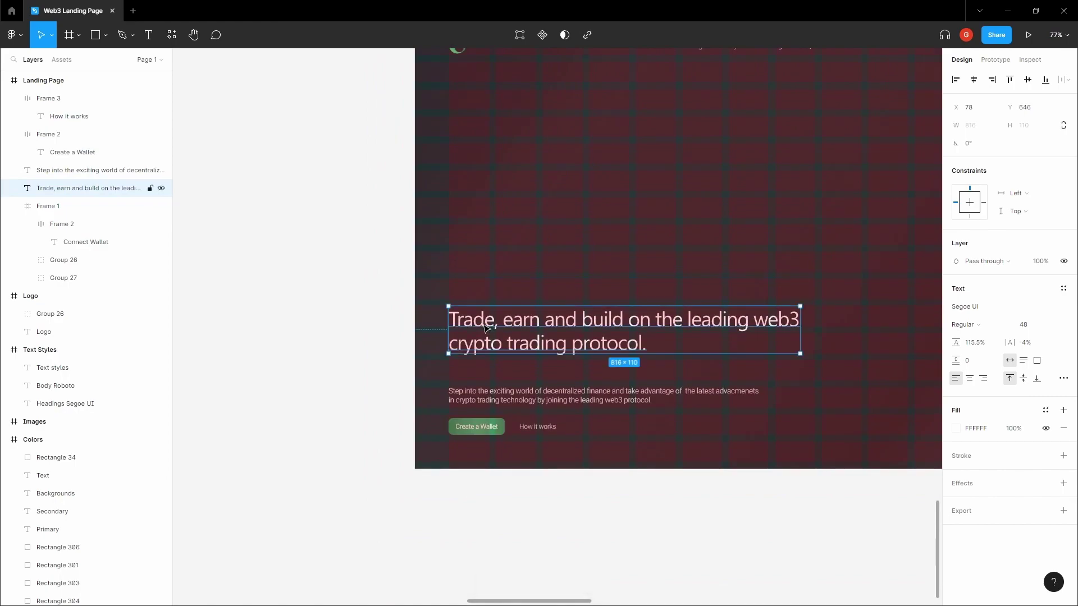
Step: Move the hero paragraph up to about 20 px below the heading
{"action": "left_click", "coordinate": [480, 394]}
{"action": "key", "text": "alt"}
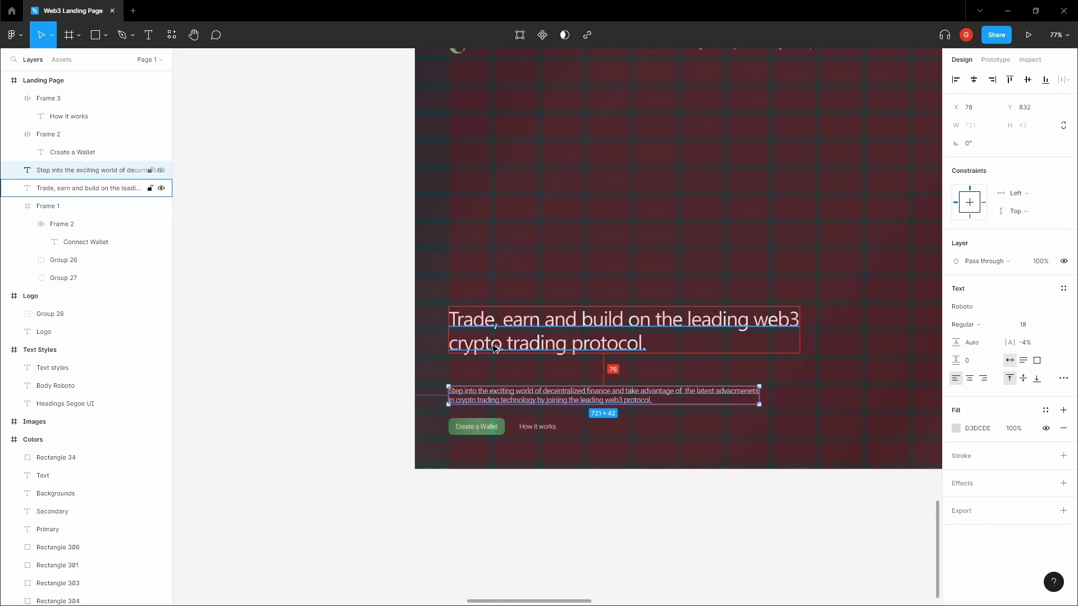
{"action": "key", "text": "shift+Up"}
{"action": "key", "text": "shift+Up"}
{"action": "key", "text": "shift+Up"}
{"action": "key", "text": "shift+Up"}
{"action": "key", "text": "shift+Up"}
{"action": "key", "text": "Up"}
{"action": "key", "text": "Up"}
{"action": "key", "text": "Up"}
{"action": "key", "text": "Up"}
{"action": "key", "text": "Up"}
{"action": "key", "text": "Up"}
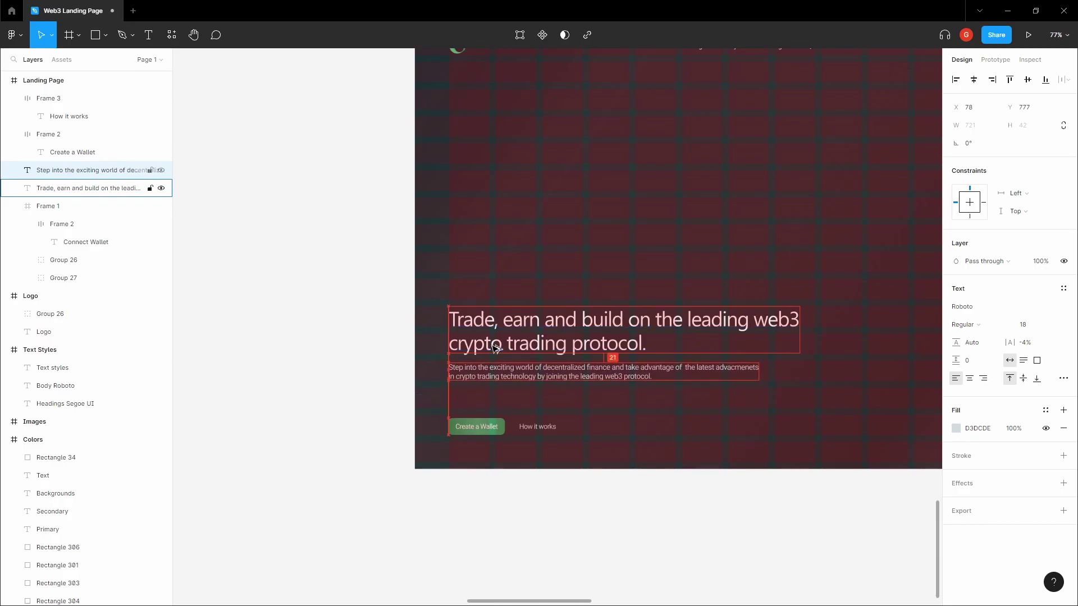
Step: Set the horizontal spacing between the Create a Wallet and How it works buttons to 16
{"action": "left_click", "coordinate": [476, 427]}
{"action": "left_click", "coordinate": [537, 426], "text": "shift"}
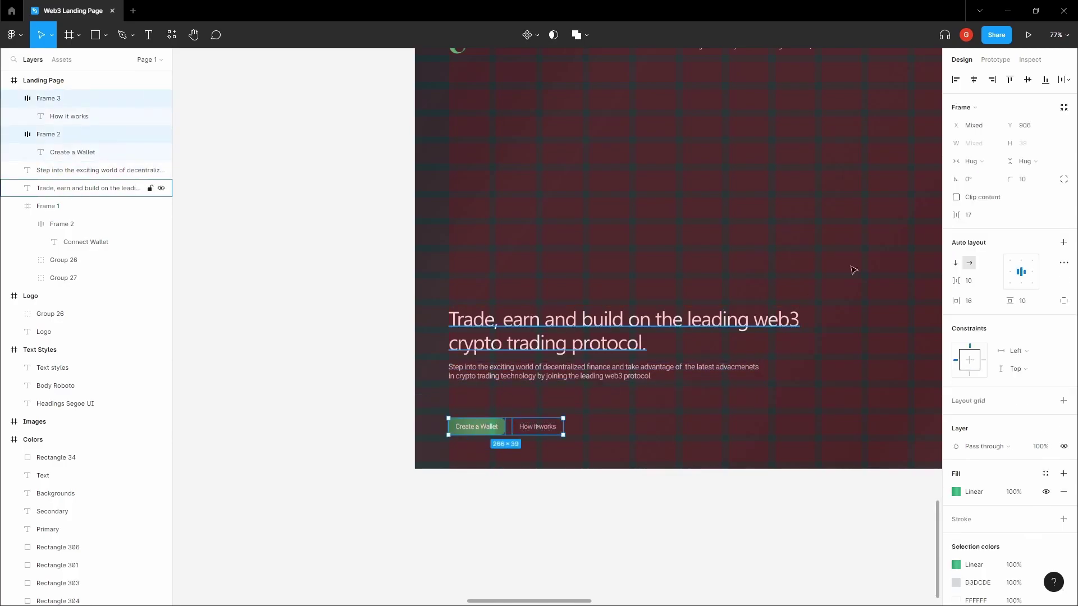
{"action": "left_click", "coordinate": [979, 220]}
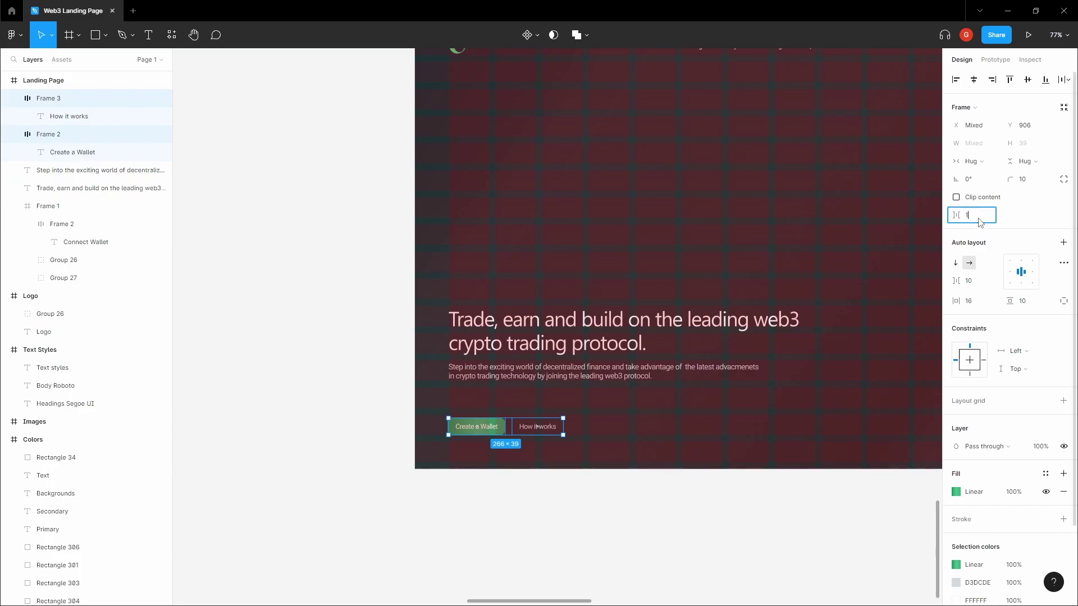
{"action": "type", "text": "16"}
{"action": "key", "text": "Return"}
{"action": "left_click", "coordinate": [608, 447]}
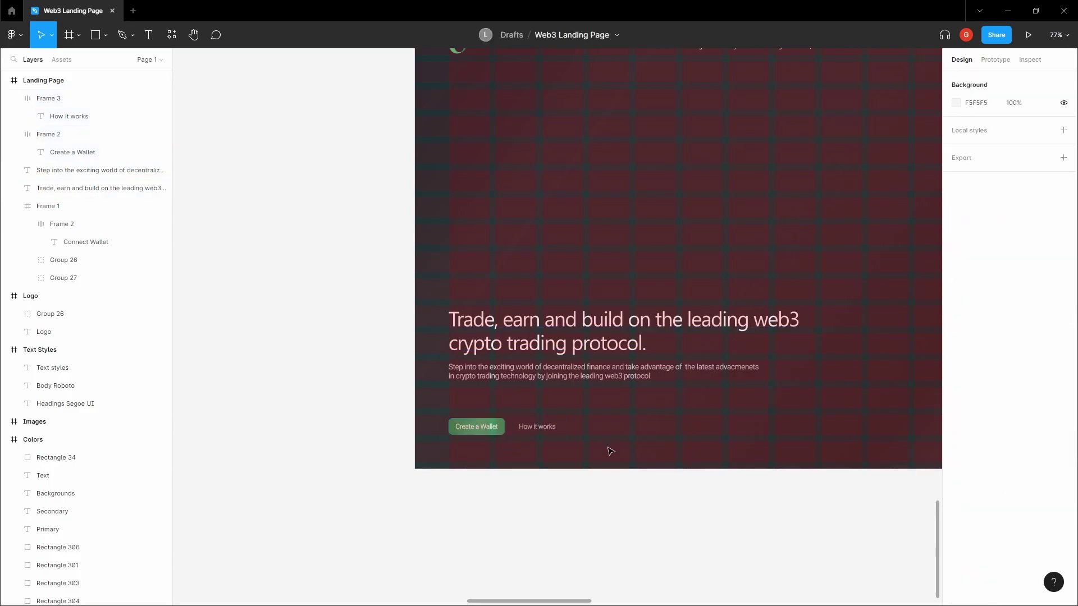
Step: Group the Create a Wallet and How it works buttons
{"action": "left_click", "coordinate": [537, 427]}
{"action": "left_click", "coordinate": [494, 430], "text": "shift"}
{"action": "key", "text": "ctrl+g"}
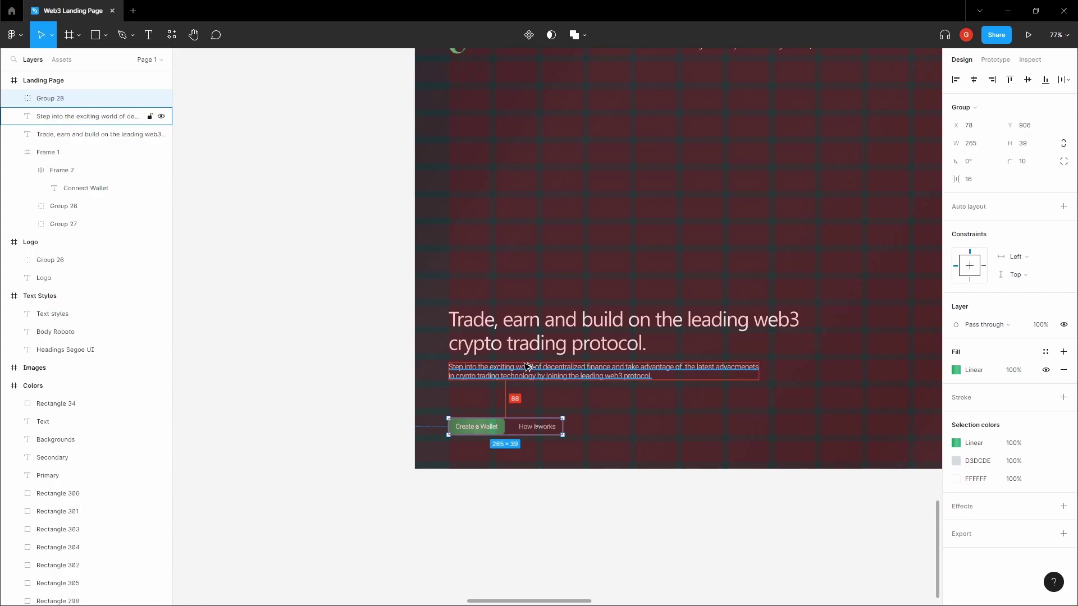
Step: Move the button group up to about 32 px below the paragraph
{"action": "key", "text": "alt+shift"}
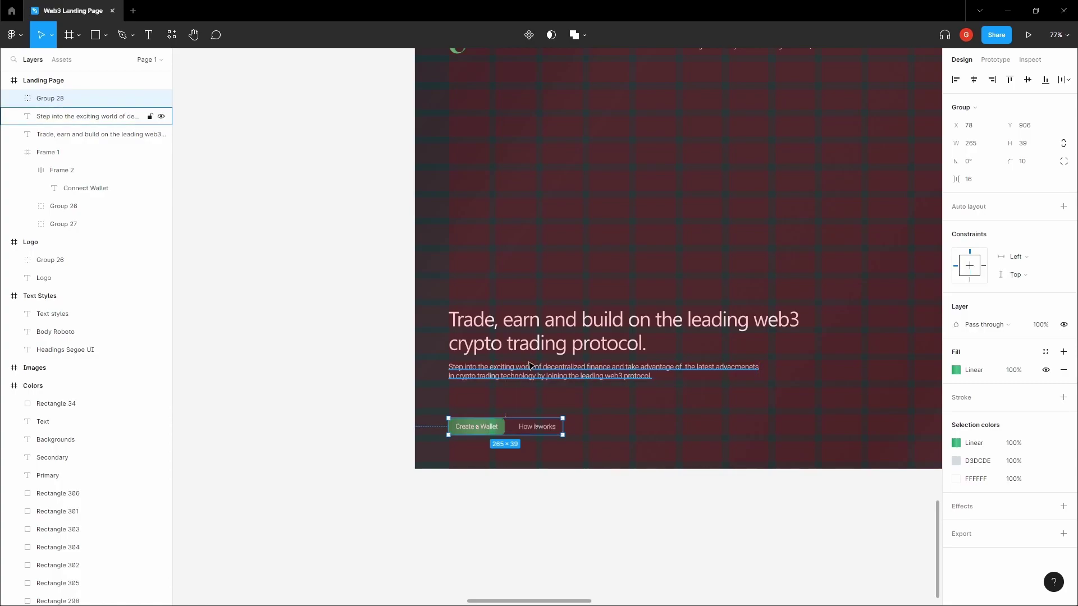
{"action": "key", "text": "alt"}
{"action": "key", "text": "shift+Up"}
{"action": "key", "text": "shift+Up"}
{"action": "key", "text": "shift+Up"}
{"action": "key", "text": "shift+Up"}
{"action": "key", "text": "shift+Up"}
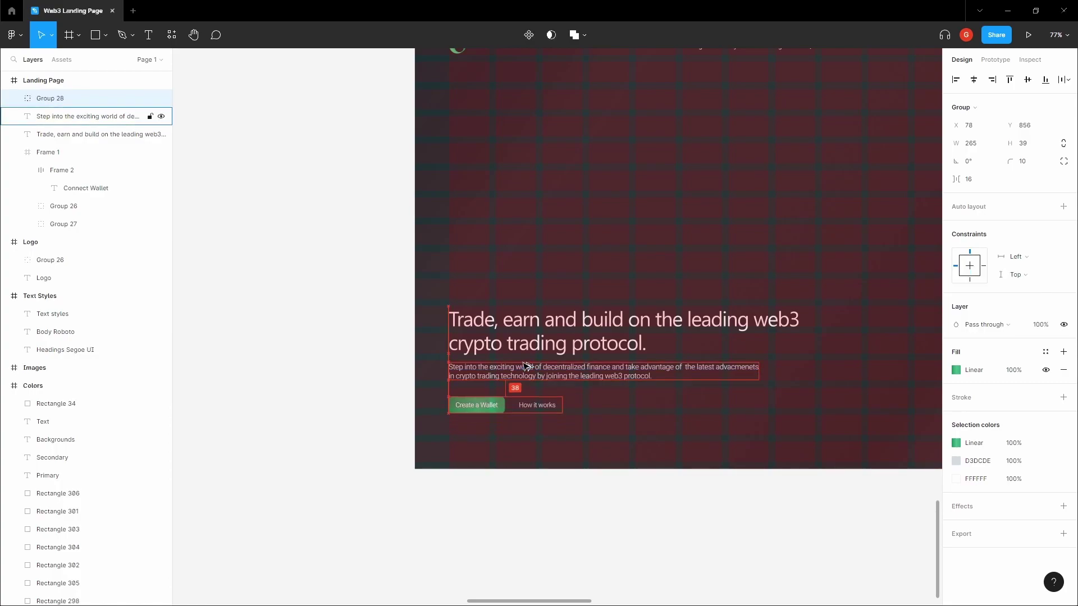
{"action": "key", "text": "Up"}
{"action": "key", "text": "Up"}
{"action": "key", "text": "Up"}
{"action": "key", "text": "Up"}
{"action": "key", "text": "Up"}
{"action": "key", "text": "Up"}
Step: Examine how the hero heading, paragraph and buttons sit against the layout grids
{"action": "left_click_drag", "start_coordinate": [573, 440], "coordinate": [537, 344]}
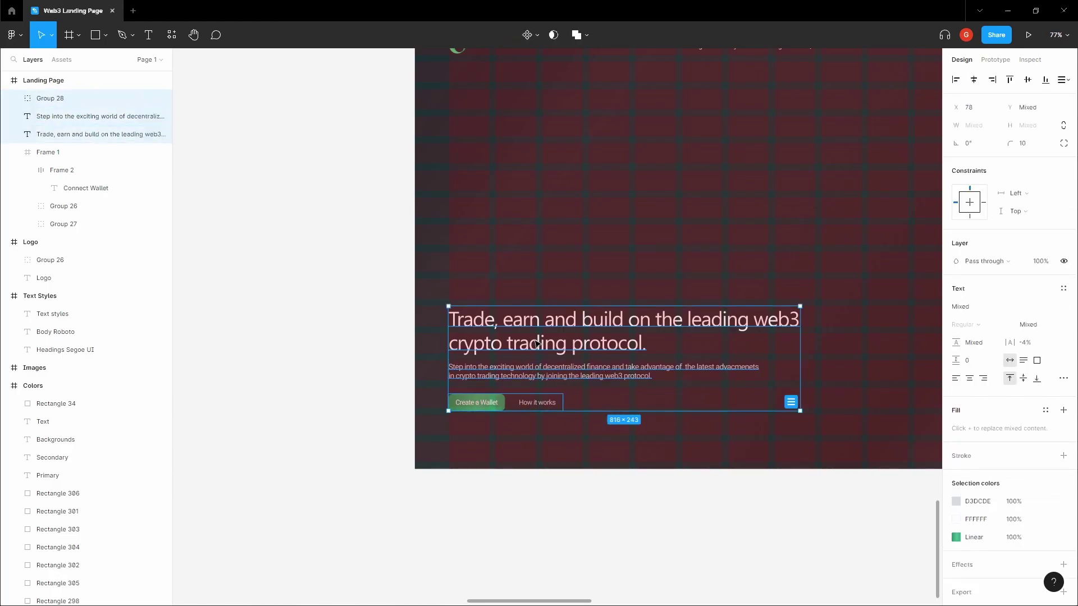
{"action": "left_click", "coordinate": [374, 356]}
{"action": "key", "text": "space"}
{"action": "scroll", "coordinate": [350, 363], "scroll_direction": "down", "scroll_amount": 3}
{"action": "left_click_drag", "start_coordinate": [443, 346], "coordinate": [358, 365]}
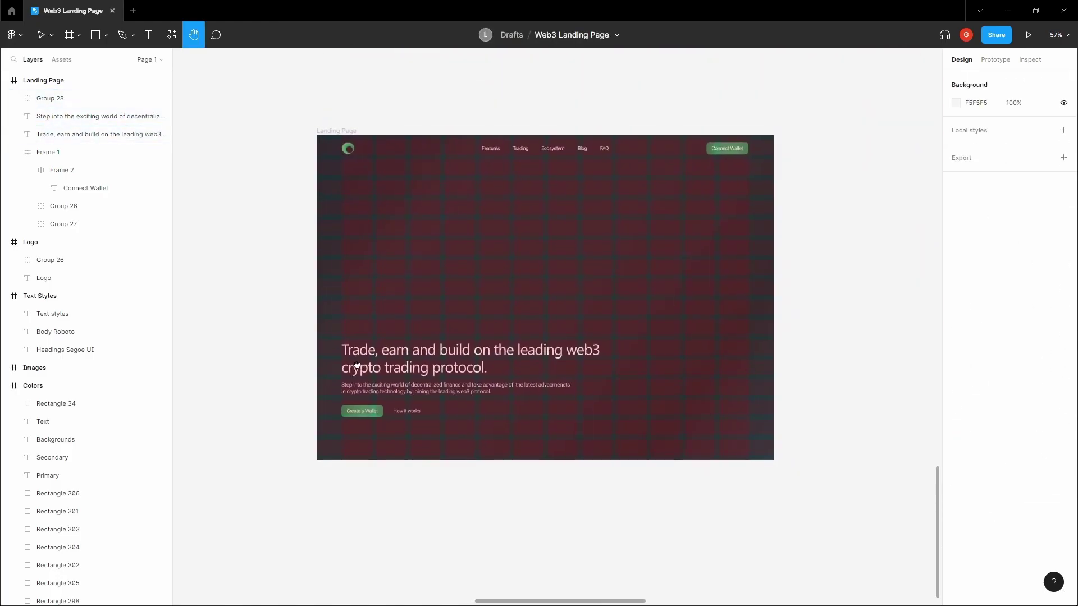
{"action": "left_click_drag", "start_coordinate": [357, 364], "coordinate": [385, 368]}
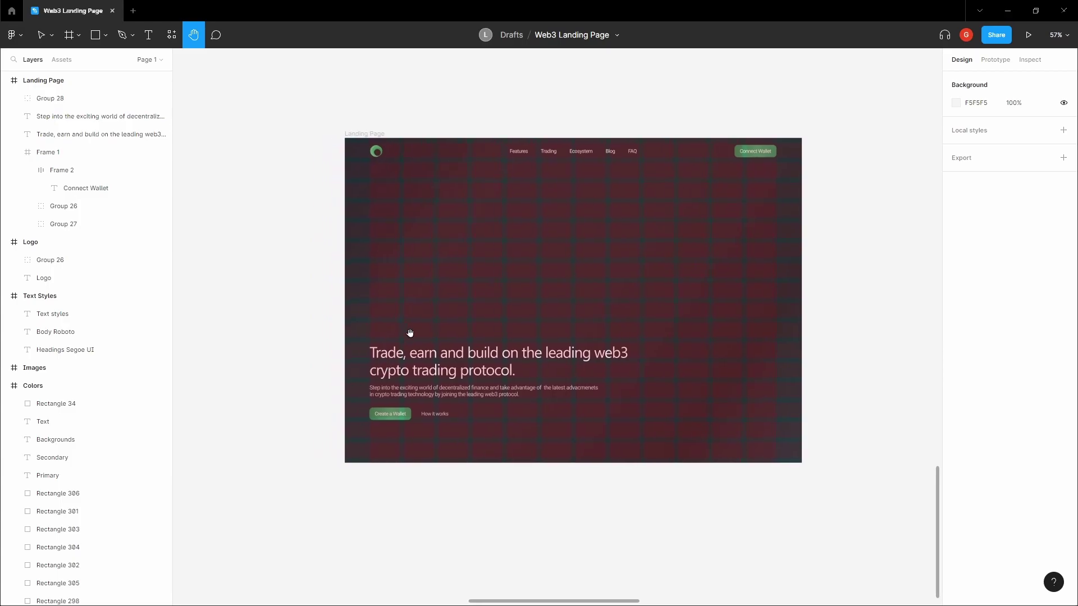
{"action": "key", "text": "space"}
{"action": "mouse_move", "coordinate": [416, 324]}
{"action": "left_mouse_down"}
{"action": "mouse_move", "coordinate": [459, 313]}
{"action": "mouse_move", "coordinate": [417, 303]}
{"action": "left_mouse_up"}
{"action": "scroll", "coordinate": [459, 311], "scroll_direction": "up", "scroll_amount": 3}
{"action": "scroll", "coordinate": [416, 304], "scroll_direction": "down", "scroll_amount": 5}
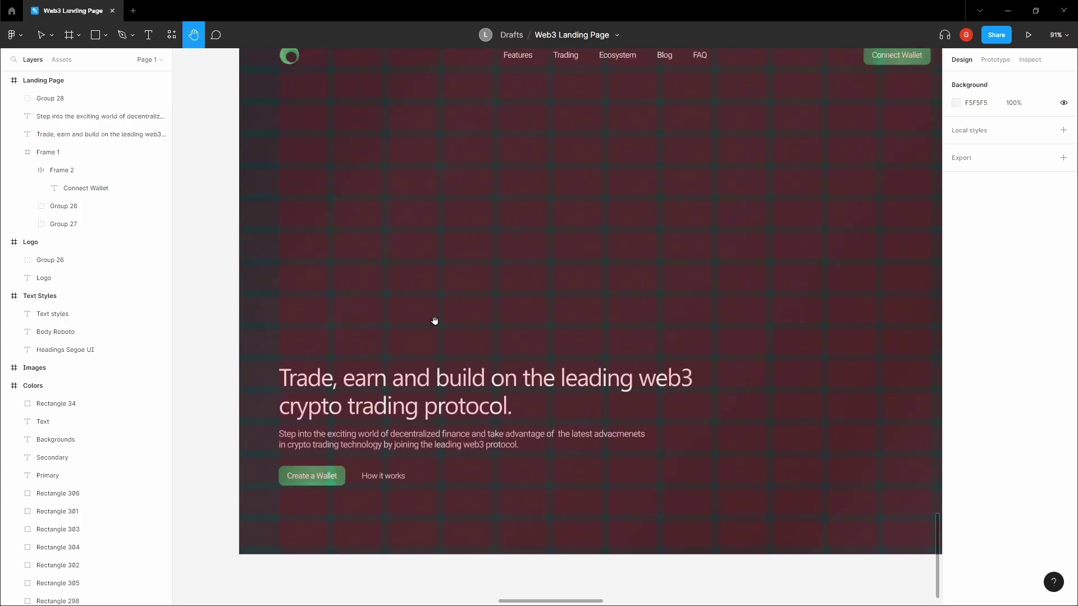
Step: Hide the row layout grid on the Landing Page frame and keep the 12 columns visible
{"action": "key", "text": "v"}
{"action": "left_click", "coordinate": [545, 272]}
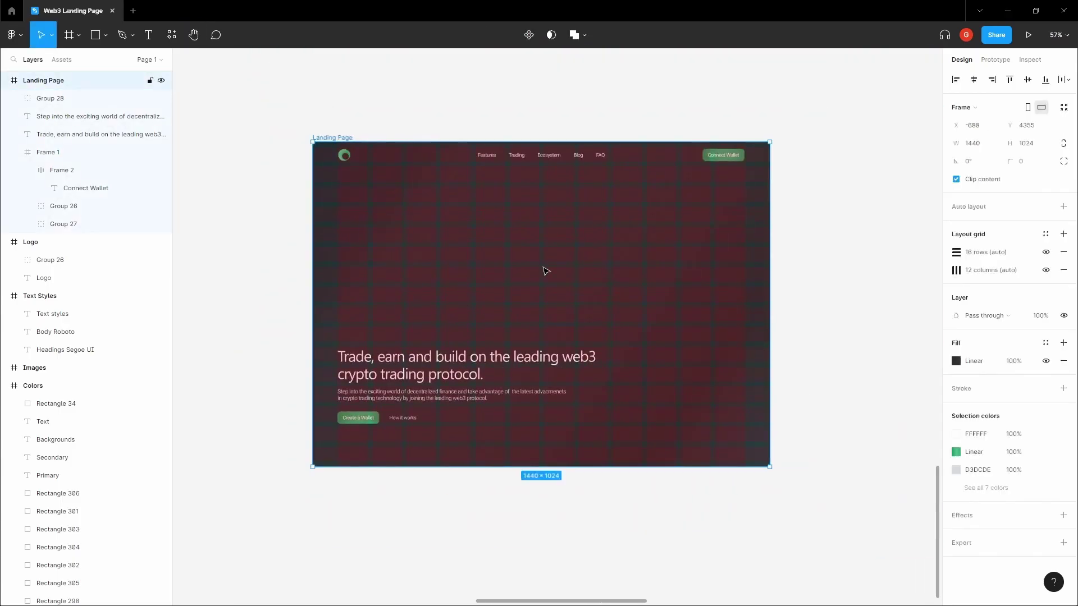
{"action": "left_click", "coordinate": [1045, 253]}
{"action": "left_click", "coordinate": [820, 248]}
Step: Inspect the linear gradient fill of the rounded rectangle under Shapes in the Images frame
{"action": "key", "text": "h"}
{"action": "left_click_drag", "start_coordinate": [821, 248], "coordinate": [837, 244]}
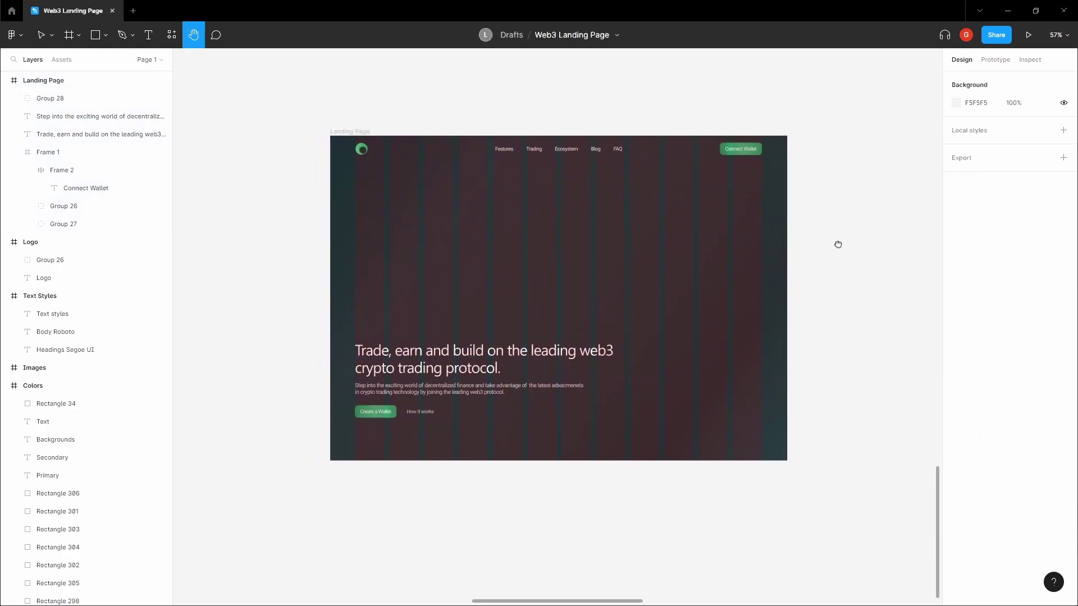
{"action": "left_click_drag", "start_coordinate": [486, 237], "coordinate": [541, 335]}
{"action": "scroll", "coordinate": [541, 335], "scroll_direction": "down", "scroll_amount": 8}
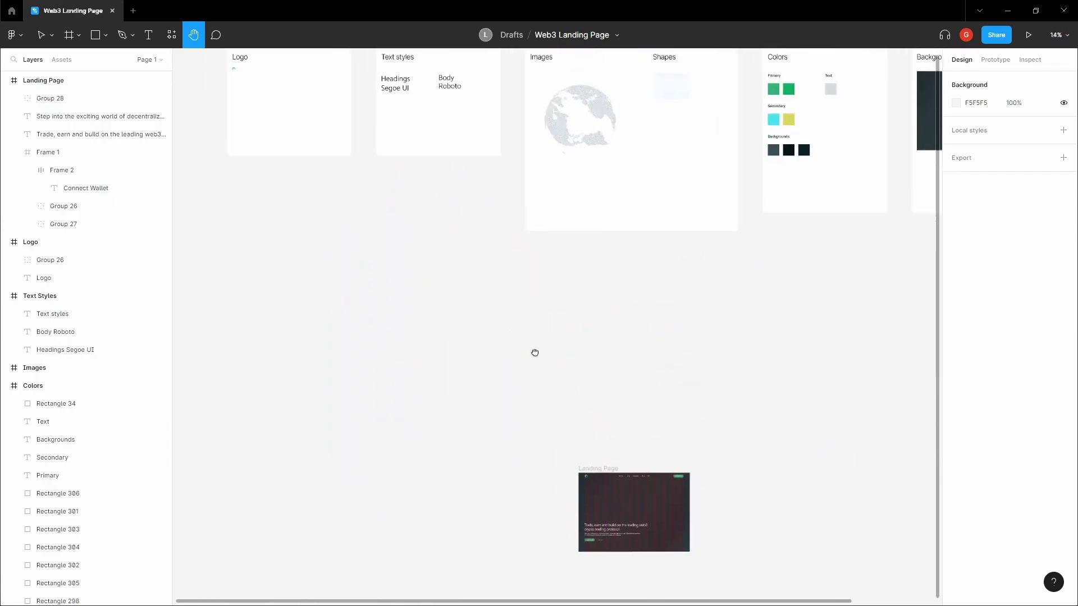
{"action": "left_click_drag", "start_coordinate": [535, 182], "coordinate": [609, 356]}
{"action": "scroll", "coordinate": [769, 299], "scroll_direction": "up", "scroll_amount": 4}
{"action": "left_click_drag", "start_coordinate": [806, 284], "coordinate": [746, 361]}
{"action": "key", "text": "v"}
{"action": "left_click", "coordinate": [685, 314]}
{"action": "scroll", "coordinate": [732, 299], "scroll_direction": "up", "scroll_amount": 3}
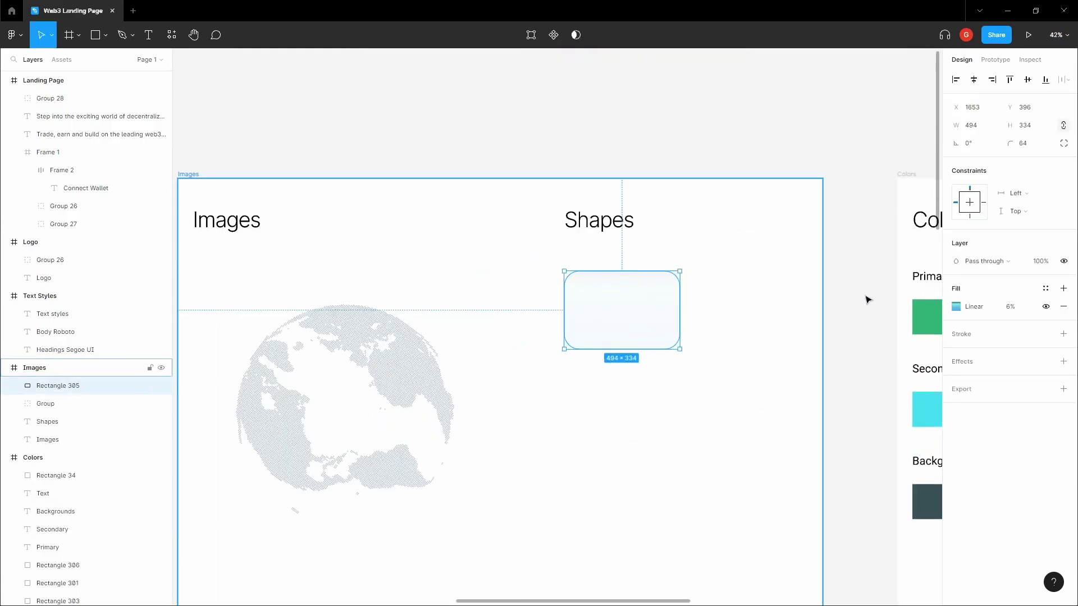
{"action": "left_click", "coordinate": [956, 306]}
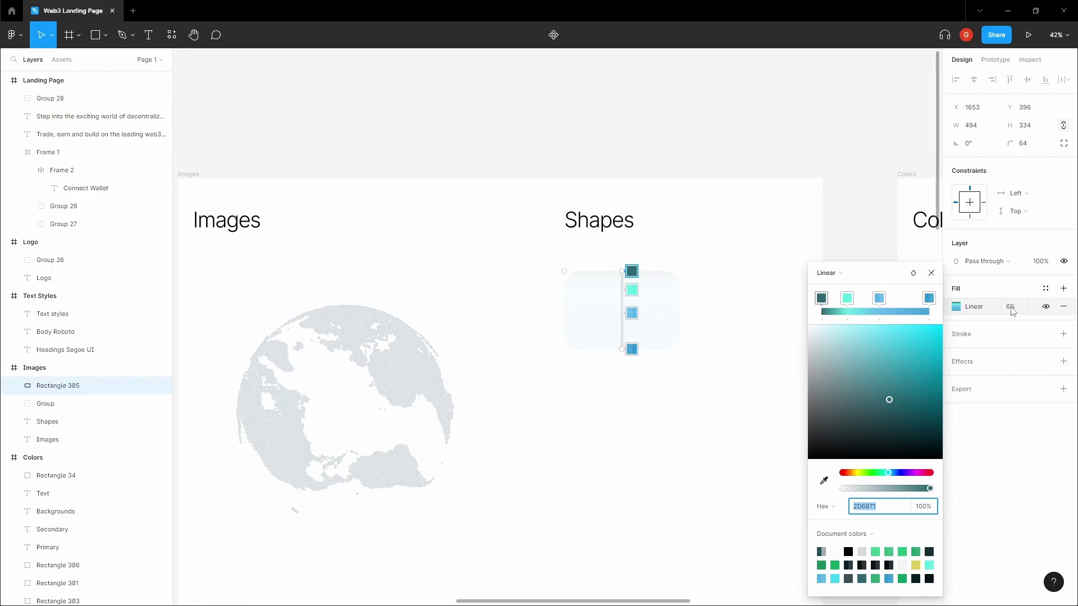
{"action": "left_click", "coordinate": [731, 306]}
Step: Copy the rounded rectangle from Shapes and paste it into the Landing Page frame, above the hero heading
{"action": "left_click", "coordinate": [624, 306]}
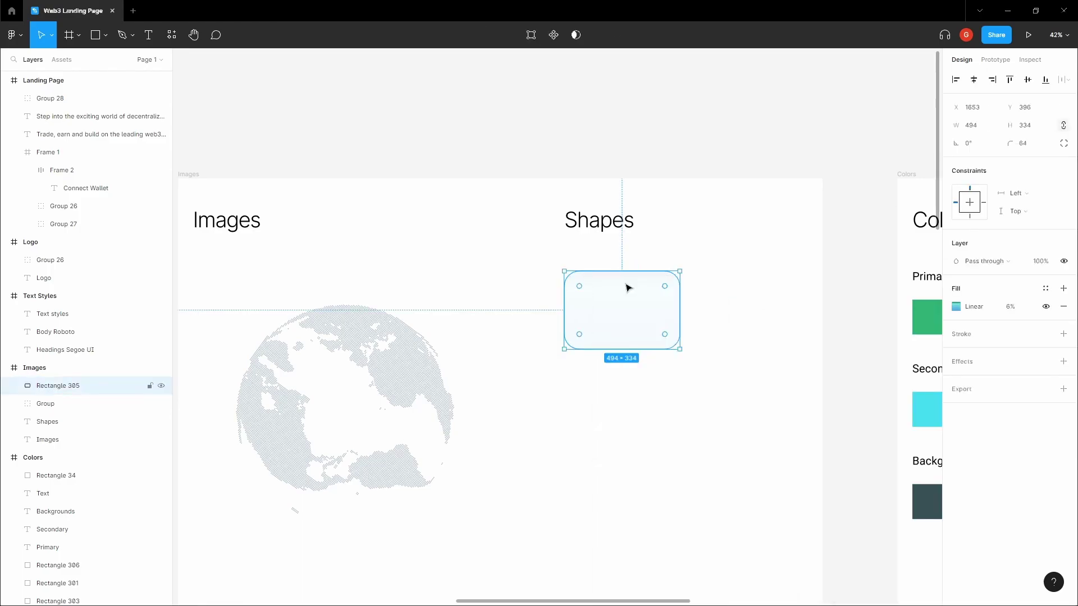
{"action": "scroll", "coordinate": [628, 309], "scroll_direction": "down", "scroll_amount": 5}
{"action": "left_click_drag", "start_coordinate": [635, 417], "coordinate": [661, 334]}
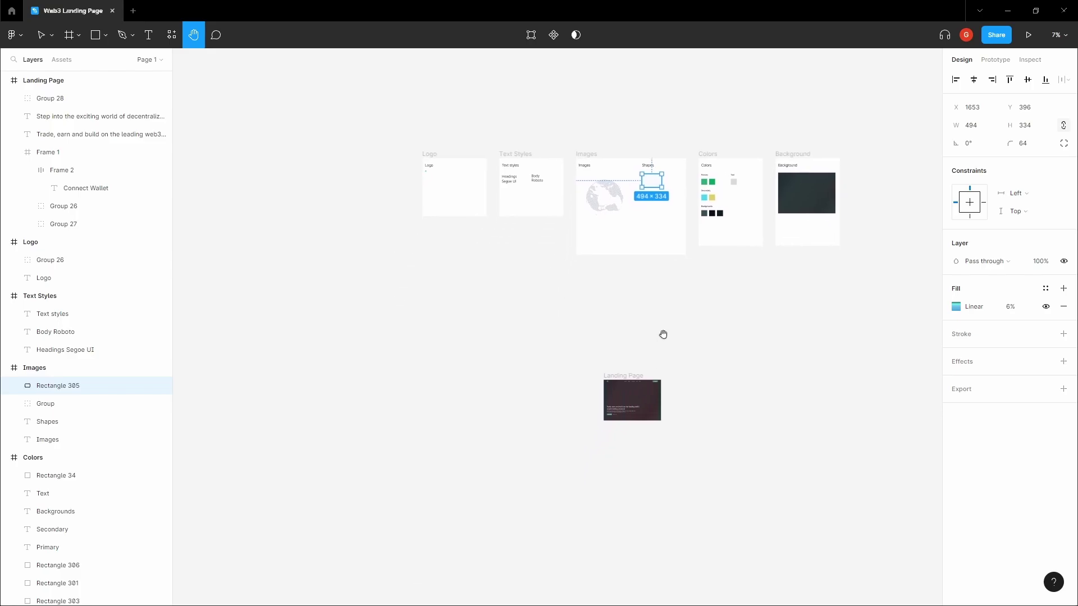
{"action": "scroll", "coordinate": [637, 370], "scroll_direction": "up", "scroll_amount": 3}
{"action": "left_click_drag", "start_coordinate": [638, 370], "coordinate": [640, 288]}
{"action": "key", "text": "v"}
{"action": "left_click", "coordinate": [640, 289]}
{"action": "scroll", "coordinate": [599, 228], "scroll_direction": "down", "scroll_amount": 1}
{"action": "scroll", "coordinate": [617, 309], "scroll_direction": "up", "scroll_amount": 3}
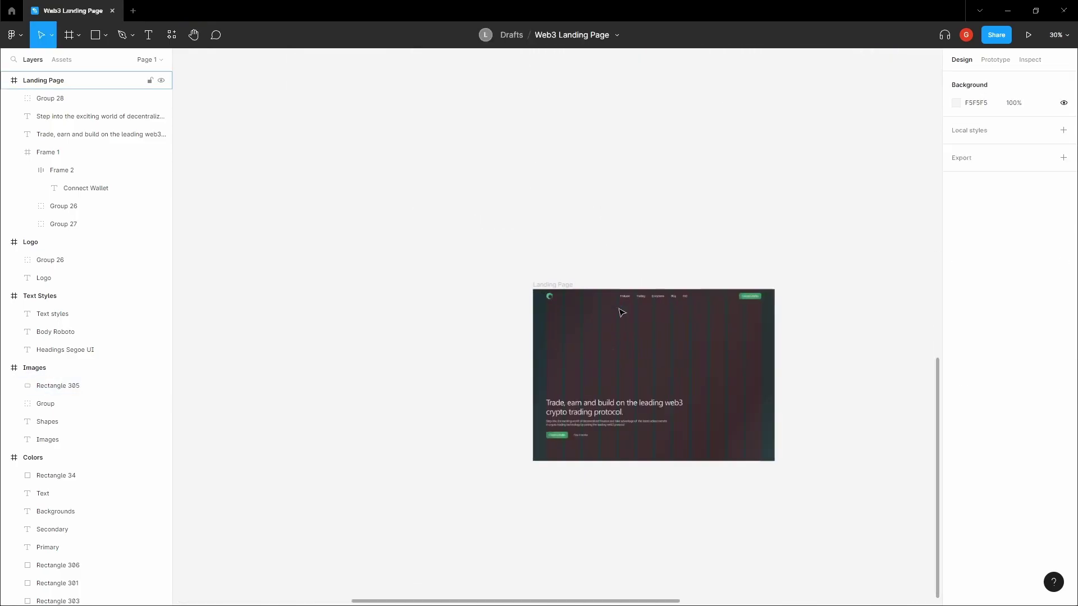
{"action": "left_click", "coordinate": [570, 285]}
{"action": "key", "text": "ctrl+v"}
{"action": "scroll", "coordinate": [599, 353], "scroll_direction": "up", "scroll_amount": 3}
{"action": "left_click_drag", "start_coordinate": [696, 377], "coordinate": [570, 306]}
Step: Rotate the pasted rectangle to 90° and scale it down proportionally to about 330 × 223
{"action": "left_click_drag", "start_coordinate": [502, 403], "coordinate": [661, 437]}
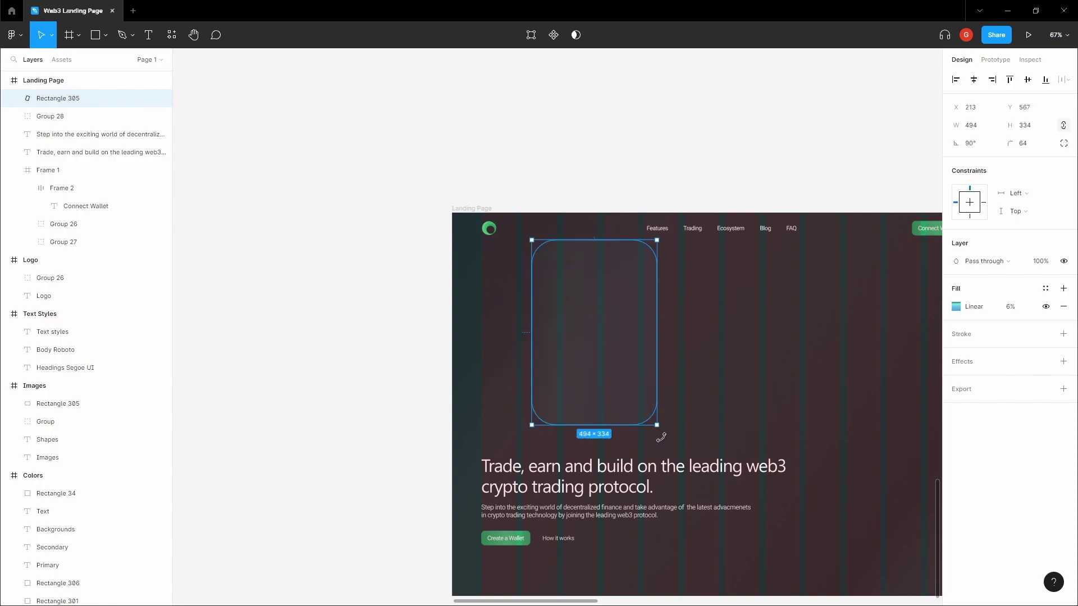
{"action": "left_click_drag", "start_coordinate": [615, 372], "coordinate": [589, 378]}
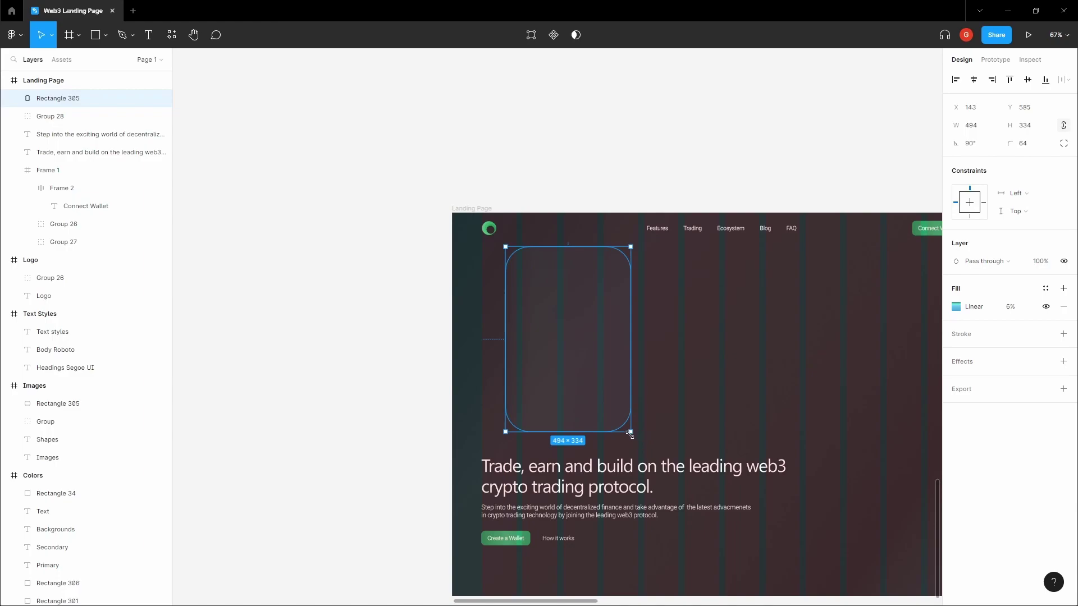
{"action": "left_click_drag", "start_coordinate": [630, 434], "coordinate": [589, 372]}
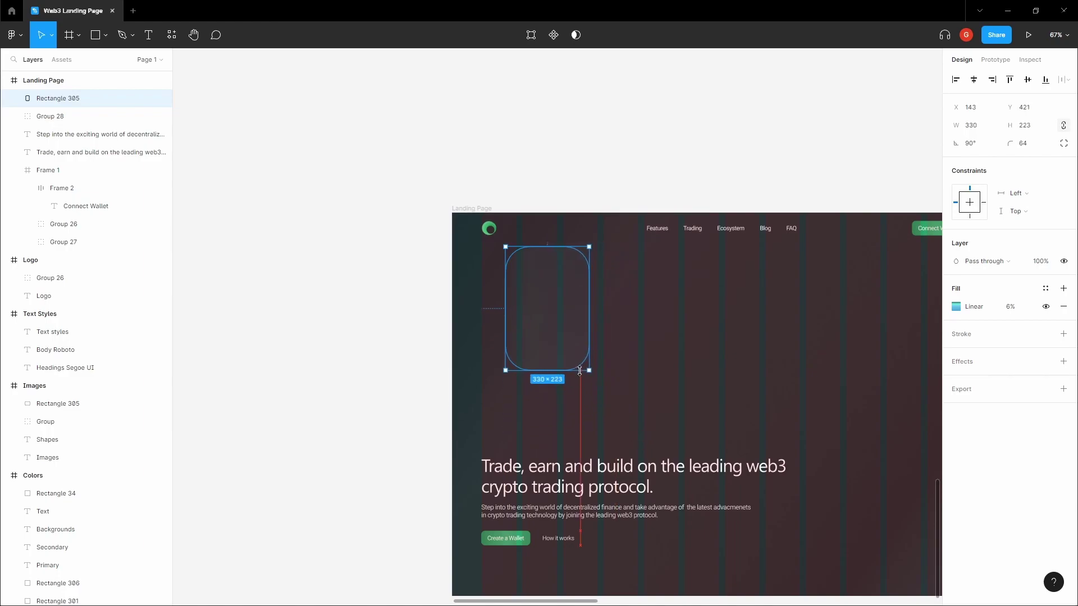
Step: Place the rectangle at X 78, Y 226 overlapping the frame's upper edge, and widen it to 330 × 261
{"action": "left_click_drag", "start_coordinate": [591, 317], "coordinate": [535, 278]}
{"action": "scroll", "coordinate": [491, 278], "scroll_direction": "up", "scroll_amount": 2}
{"action": "scroll", "coordinate": [524, 331], "scroll_direction": "down", "scroll_amount": 1}
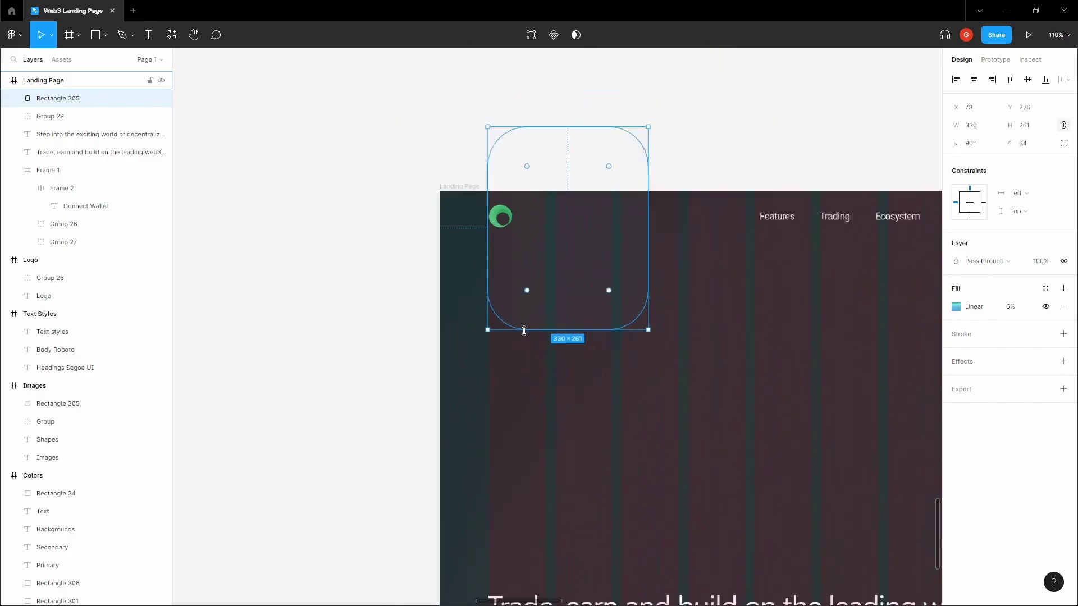
Step: Create a smaller copy of the rounded rectangle, 119 × 94, below the original at X 78, Y 383
{"action": "scroll", "coordinate": [524, 331], "scroll_direction": "down", "scroll_amount": 3}
{"action": "left_click_drag", "start_coordinate": [615, 332], "coordinate": [539, 399]}
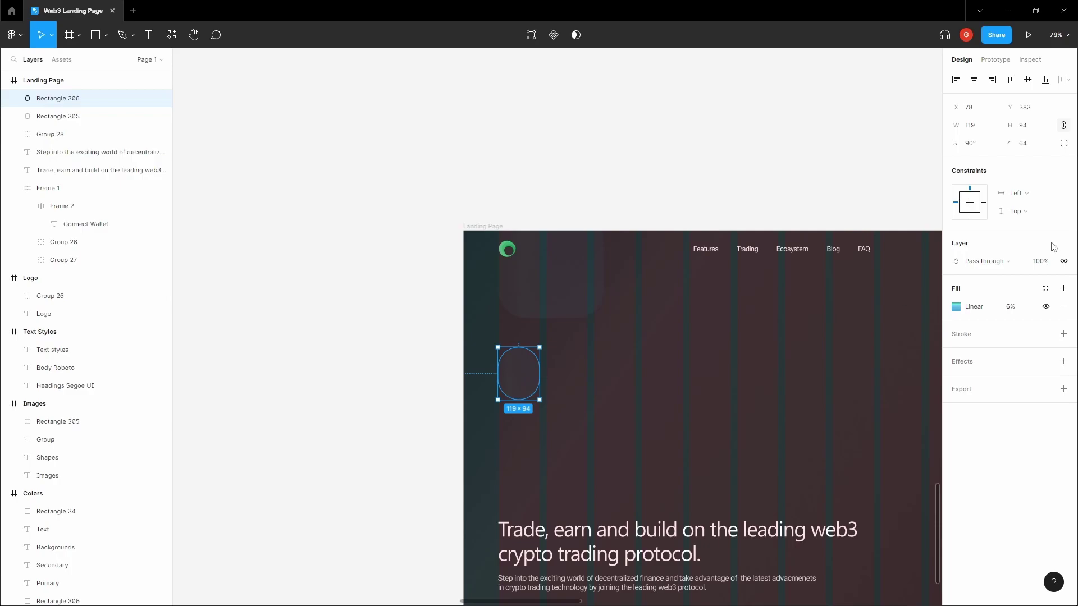
Step: Set the small rectangle's corner radius to 16 and move it to X 150, Y 387
{"action": "left_click", "coordinate": [1027, 147]}
{"action": "type", "text": "16"}
{"action": "left_click", "coordinate": [584, 365]}
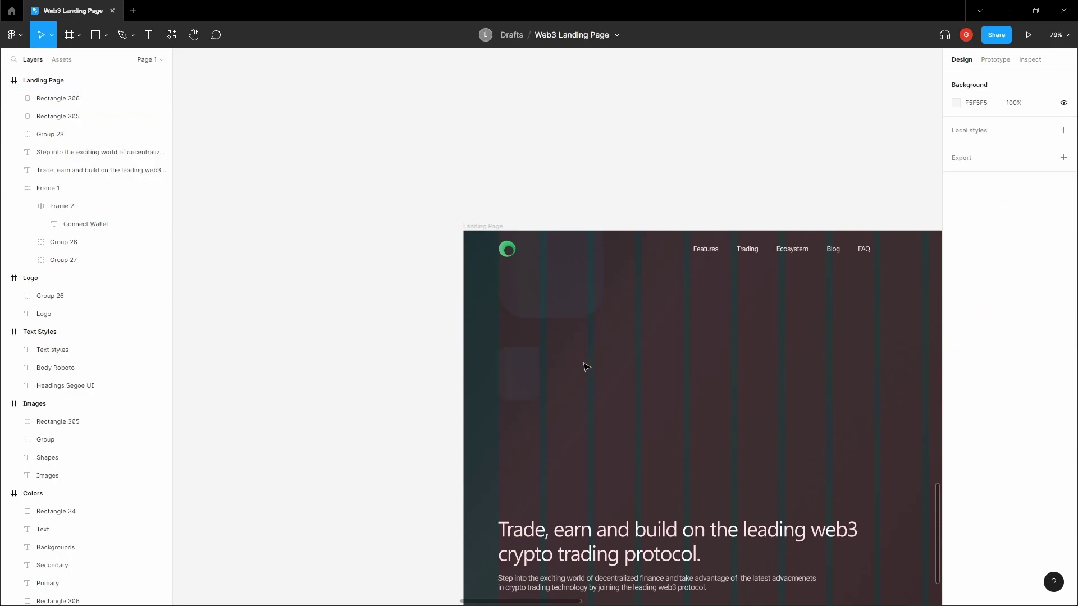
{"action": "left_click_drag", "start_coordinate": [535, 393], "coordinate": [566, 395]}
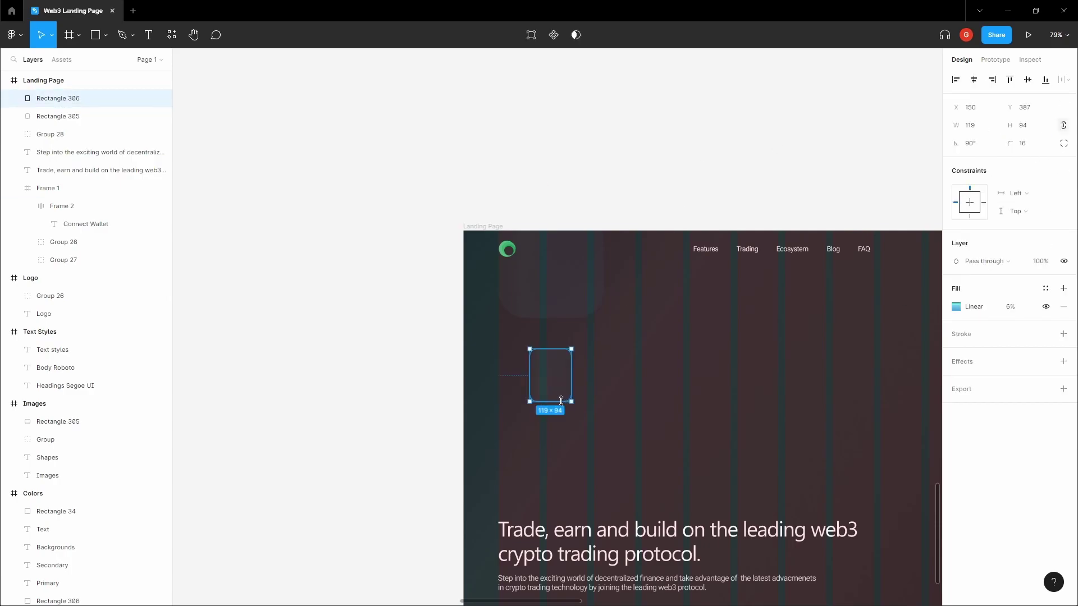
Step: Scale the small rounded rectangle down proportionally to 106 × 84 and set its corner radius to 12
{"action": "scroll", "coordinate": [571, 401], "scroll_direction": "up", "scroll_amount": 5}
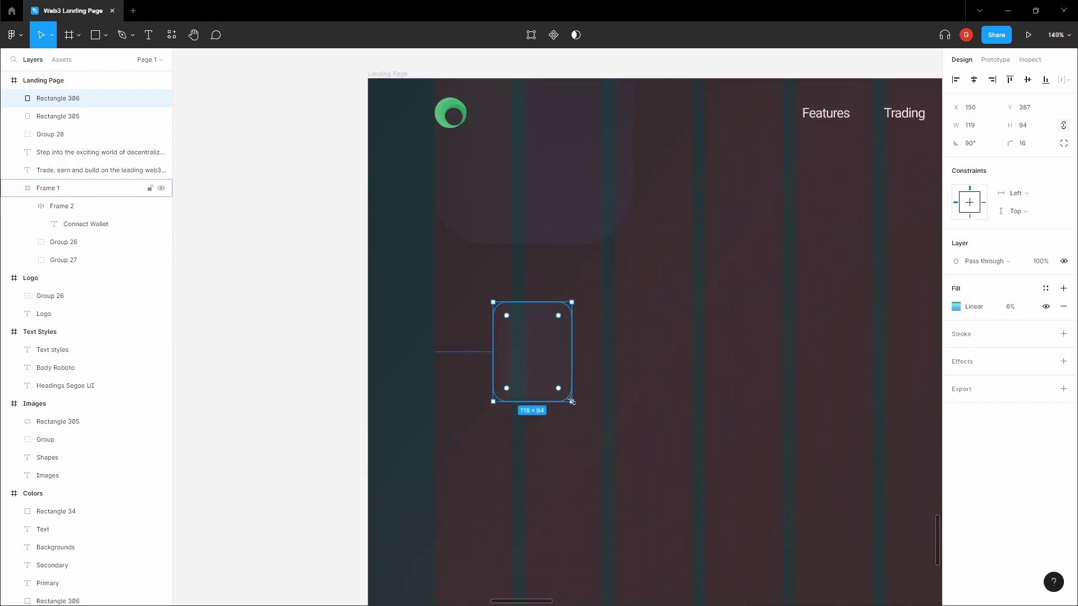
{"action": "left_click_drag", "start_coordinate": [570, 400], "coordinate": [564, 390]}
{"action": "left_click", "coordinate": [1040, 139]}
{"action": "type", "text": "12"}
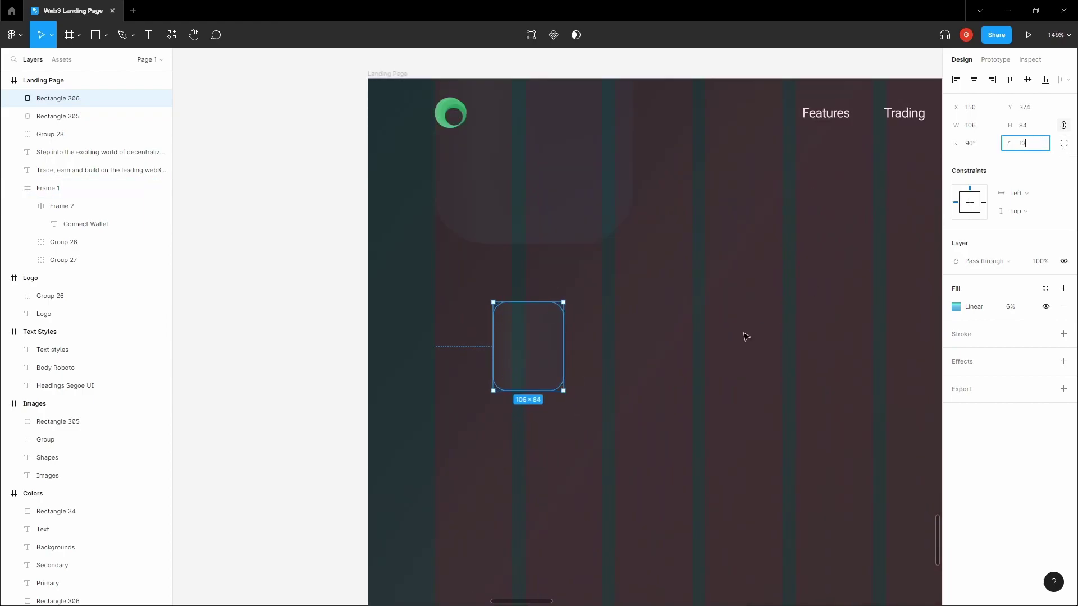
{"action": "left_click", "coordinate": [743, 335]}
Step: Move the small rectangle slightly up to Y 368 and centre it horizontally with the large rectangle above it
{"action": "scroll", "coordinate": [740, 331], "scroll_direction": "down", "scroll_amount": 4}
{"action": "left_click_drag", "start_coordinate": [600, 351], "coordinate": [530, 337]}
{"action": "left_click_drag", "start_coordinate": [534, 326], "coordinate": [531, 323]}
{"action": "left_click", "coordinate": [578, 241], "text": "shift"}
{"action": "left_click", "coordinate": [973, 79]}
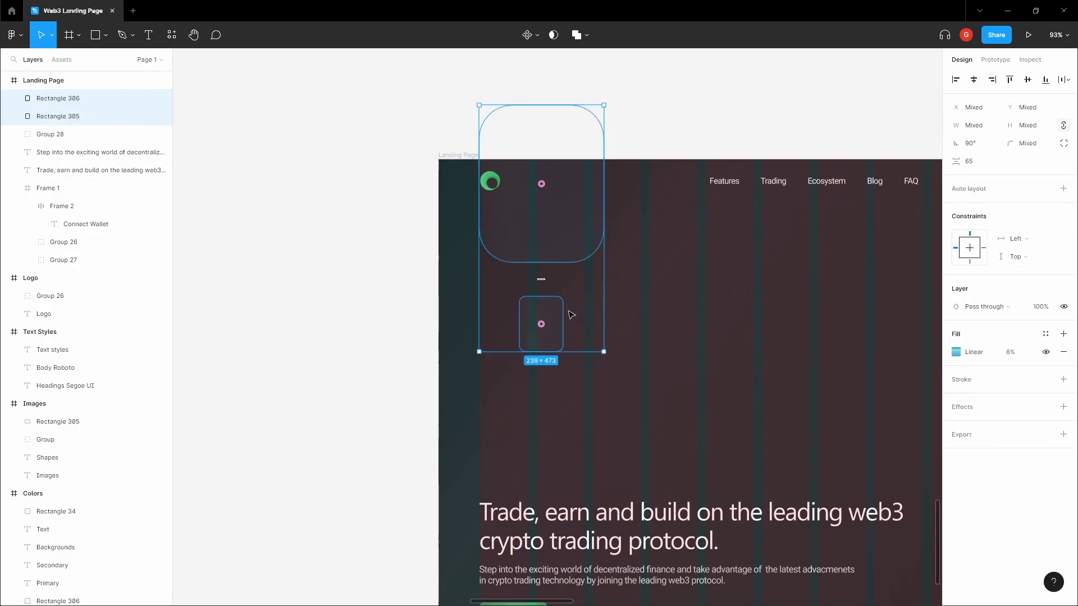
{"action": "left_click", "coordinate": [557, 317]}
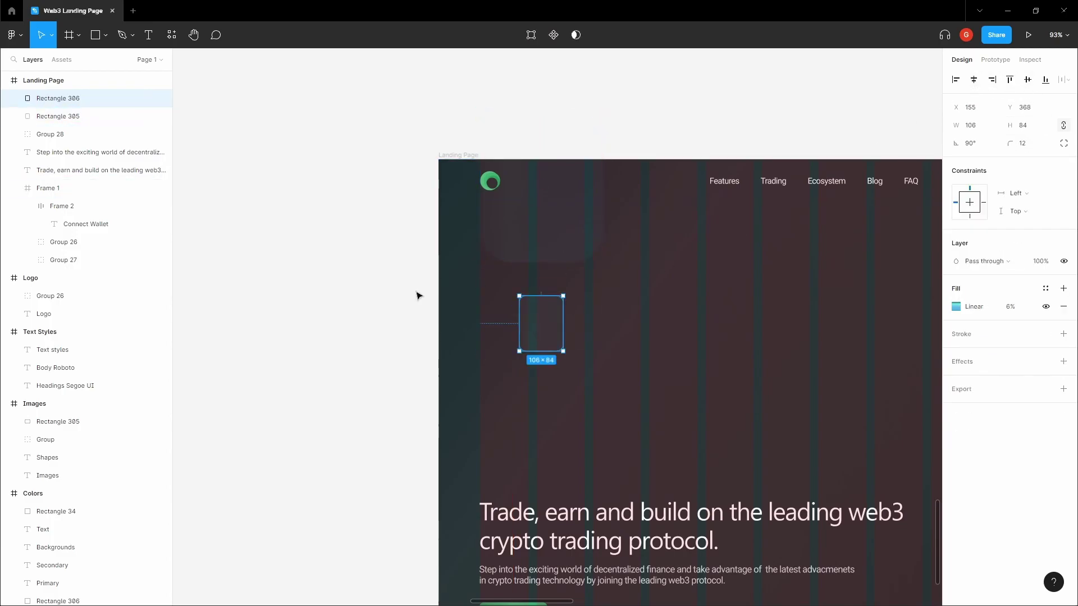
{"action": "left_click", "coordinate": [437, 308]}
Step: Preview the landing page frame by switching its 12-column layout grid off and on again
{"action": "scroll", "coordinate": [484, 323], "scroll_direction": "down", "scroll_amount": 5}
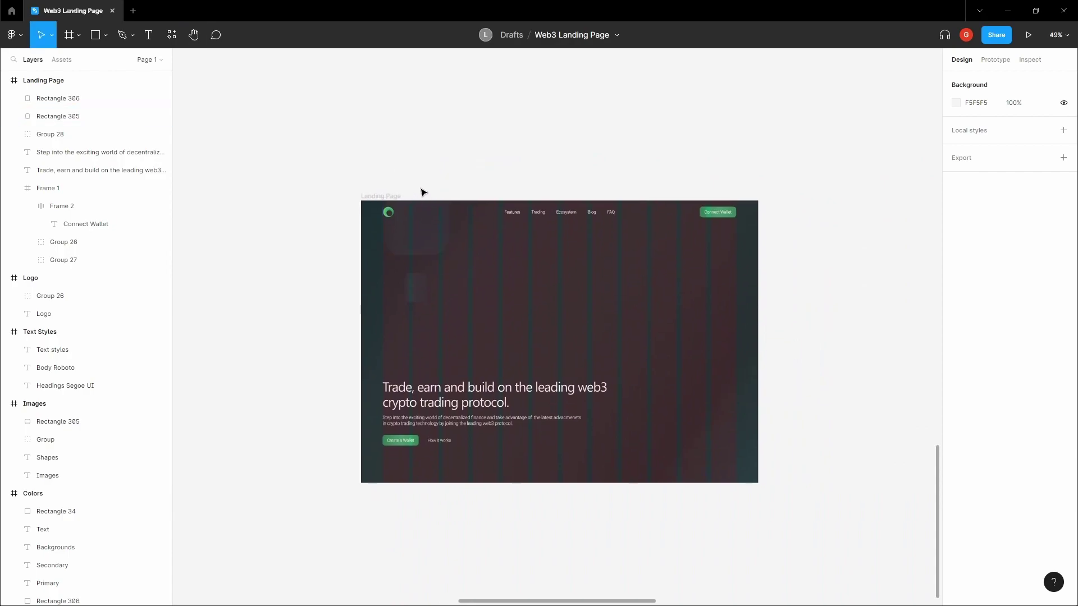
{"action": "left_click", "coordinate": [393, 196]}
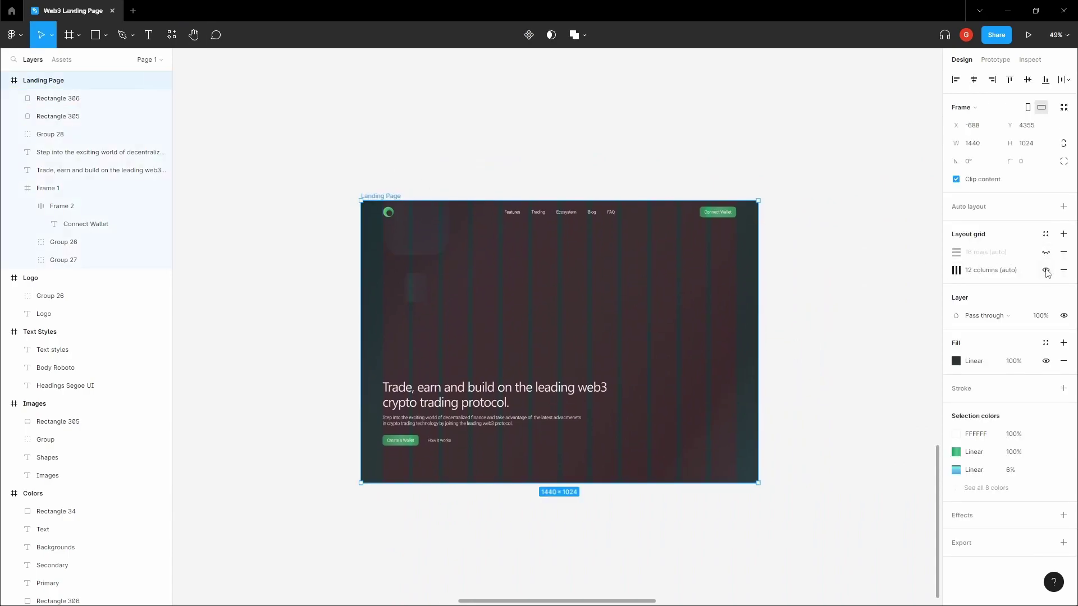
{"action": "left_click", "coordinate": [1045, 270]}
{"action": "left_click", "coordinate": [1047, 271]}
Step: Duplicate the large rounded rectangle below the navigation links at 215 × 170 and give the copy a corner radius of 32
{"action": "left_click", "coordinate": [428, 240]}
{"action": "left_click_drag", "start_coordinate": [429, 240], "coordinate": [569, 296]}
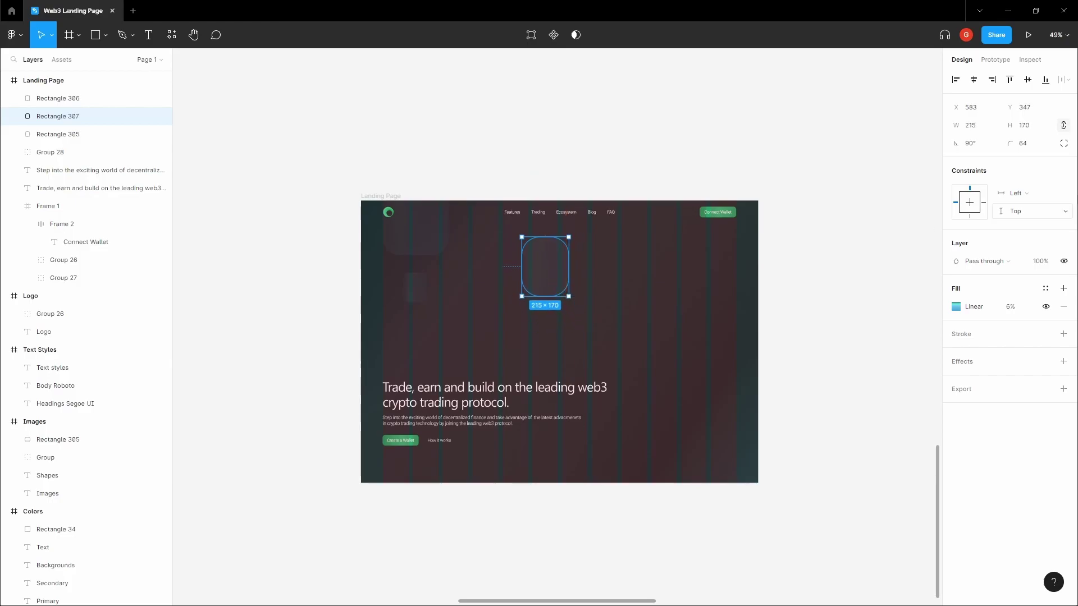
{"action": "left_click", "coordinate": [1023, 143]}
{"action": "scroll", "coordinate": [498, 243], "scroll_direction": "up", "scroll_amount": 5}
{"action": "type", "text": "3"}
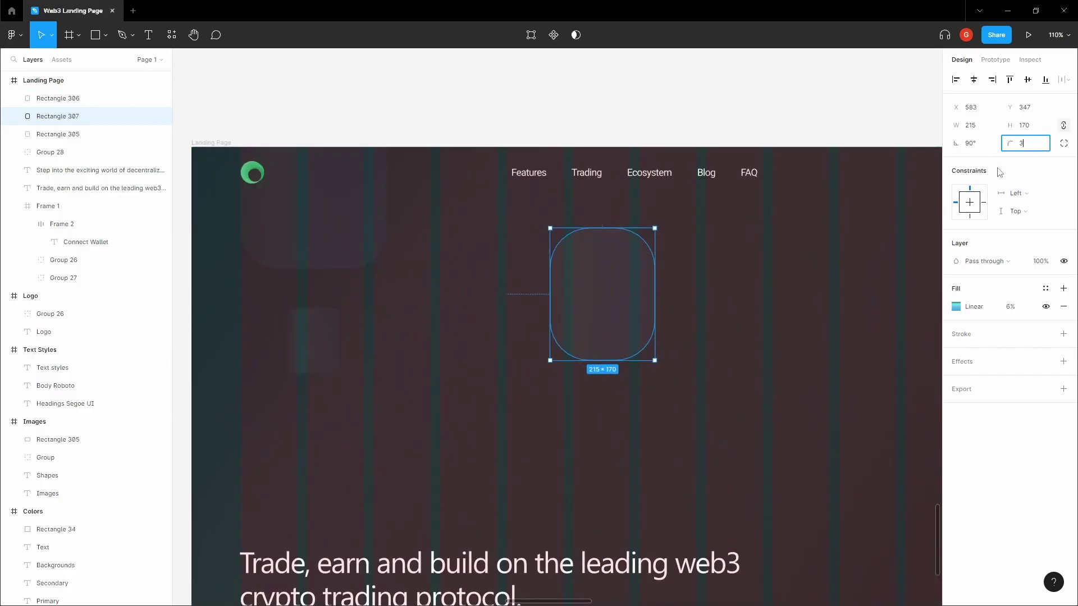
{"action": "type", "text": "2"}
{"action": "key", "text": "Return"}
{"action": "left_click", "coordinate": [767, 291]}
Step: Move the middle rectangle over to X 649 and scale it down proportionally to 160 × 126
{"action": "left_click_drag", "start_coordinate": [716, 287], "coordinate": [643, 265]}
{"action": "left_click_drag", "start_coordinate": [528, 264], "coordinate": [571, 301]}
{"action": "left_click_drag", "start_coordinate": [617, 368], "coordinate": [609, 360]}
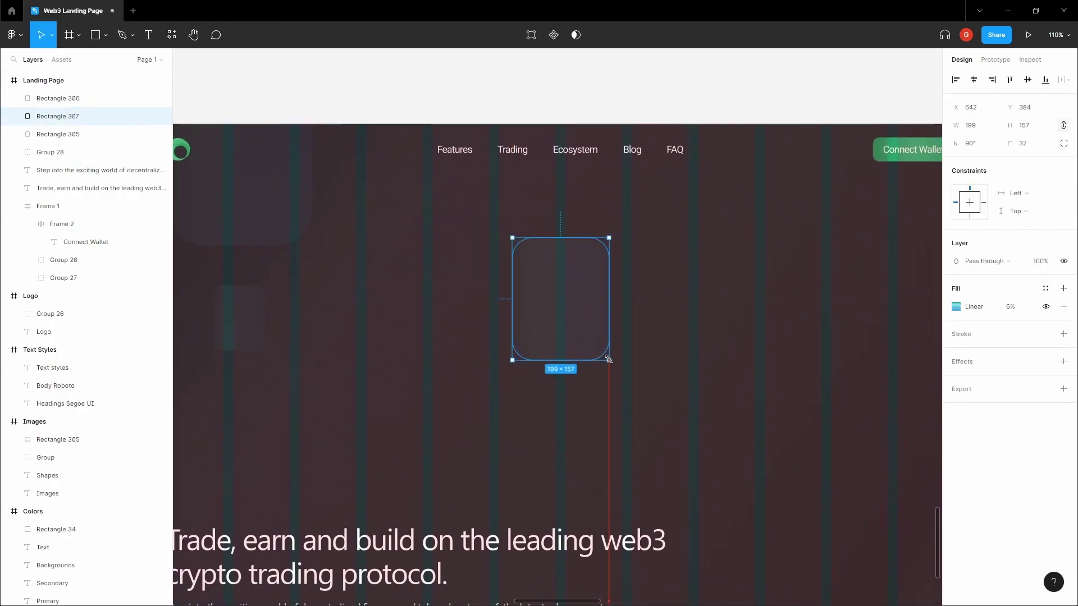
{"action": "left_click_drag", "start_coordinate": [581, 313], "coordinate": [586, 320]}
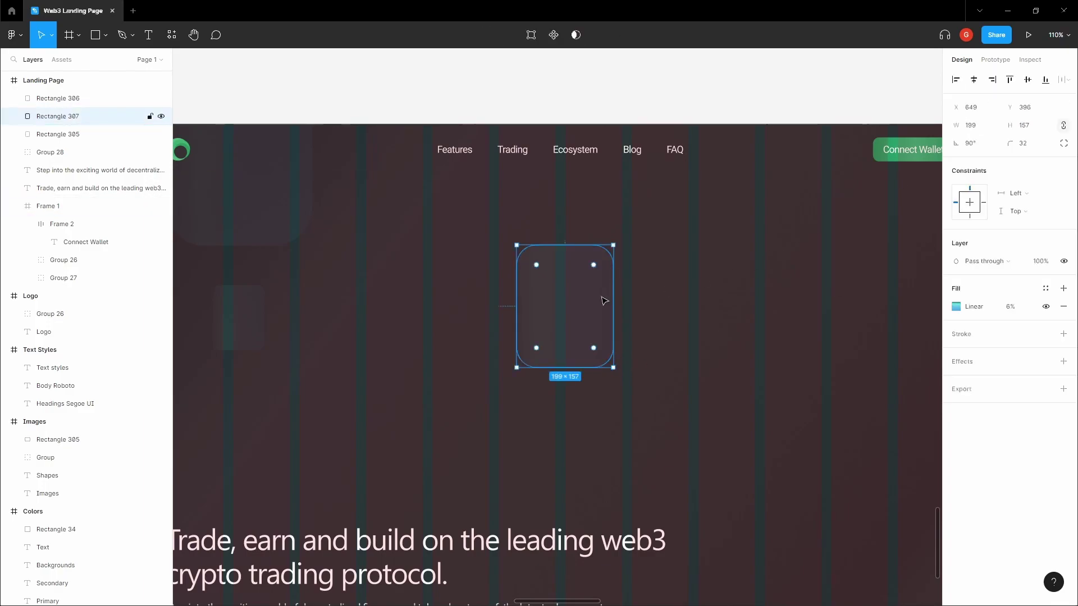
{"action": "scroll", "coordinate": [604, 301], "scroll_direction": "down", "scroll_amount": 1}
{"action": "left_click_drag", "start_coordinate": [614, 364], "coordinate": [595, 337]}
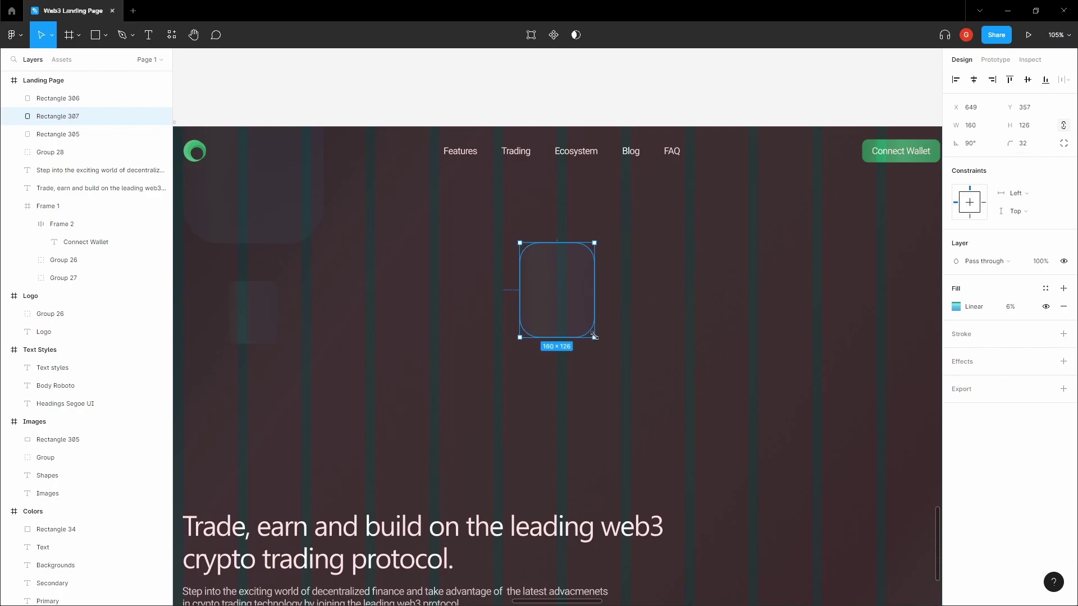
Step: Set the middle rectangle's corner radius to 16 and move it to X 694, Y 388
{"action": "left_click", "coordinate": [1023, 143]}
{"action": "type", "text": "16"}
{"action": "key", "text": "Return"}
{"action": "left_click_drag", "start_coordinate": [559, 280], "coordinate": [584, 299]}
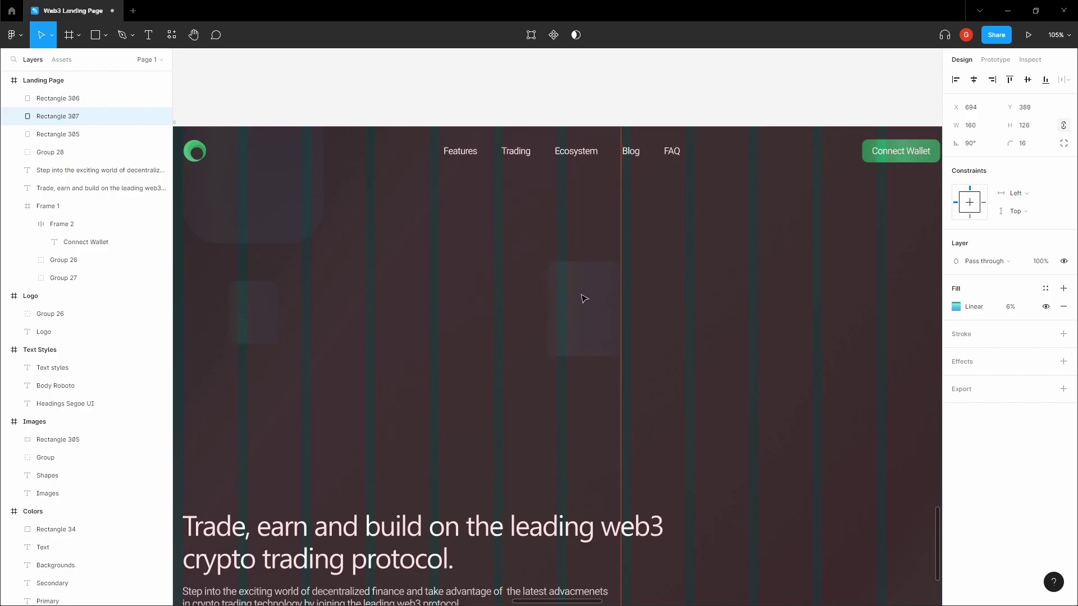
{"action": "left_click", "coordinate": [657, 255]}
Step: Duplicate the large rounded rectangle over the frame's upper-right corner at X 1130, Y 262, sized 392 × 310 with corner radius 32
{"action": "scroll", "coordinate": [587, 270], "scroll_direction": "down", "scroll_amount": 3}
{"action": "left_click", "coordinate": [380, 241]}
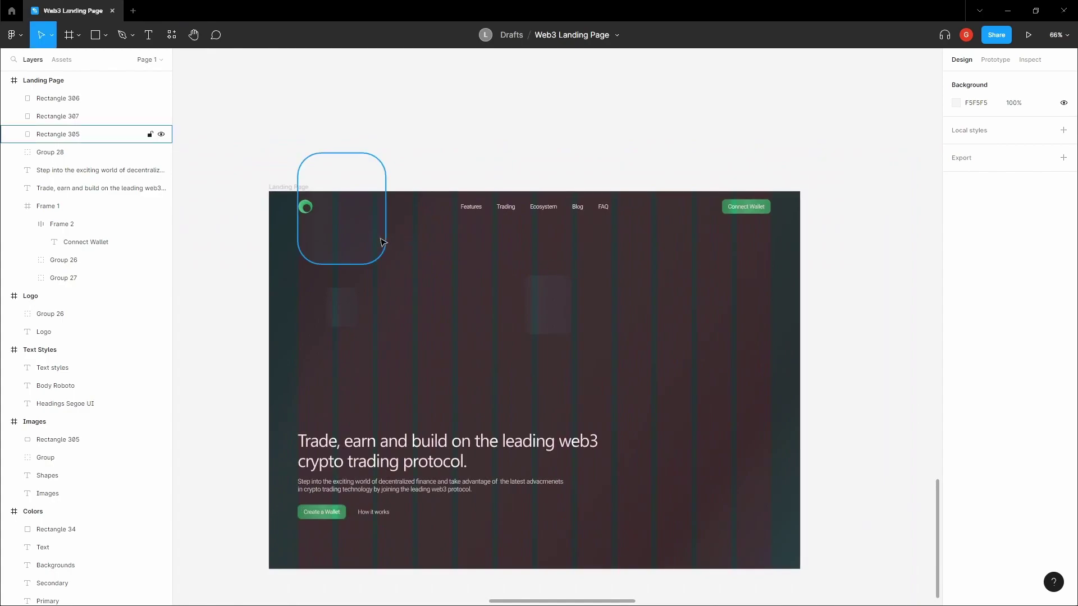
{"action": "left_click_drag", "start_coordinate": [376, 232], "coordinate": [772, 252]}
{"action": "left_click", "coordinate": [1046, 144]}
{"action": "key", "text": "Return"}
{"action": "left_click", "coordinate": [562, 136]}
Step: Hide the landing page frame's 12-column layout grid
{"action": "key", "text": "space"}
{"action": "left_click_drag", "start_coordinate": [588, 109], "coordinate": [624, 87]}
{"action": "key", "text": "v"}
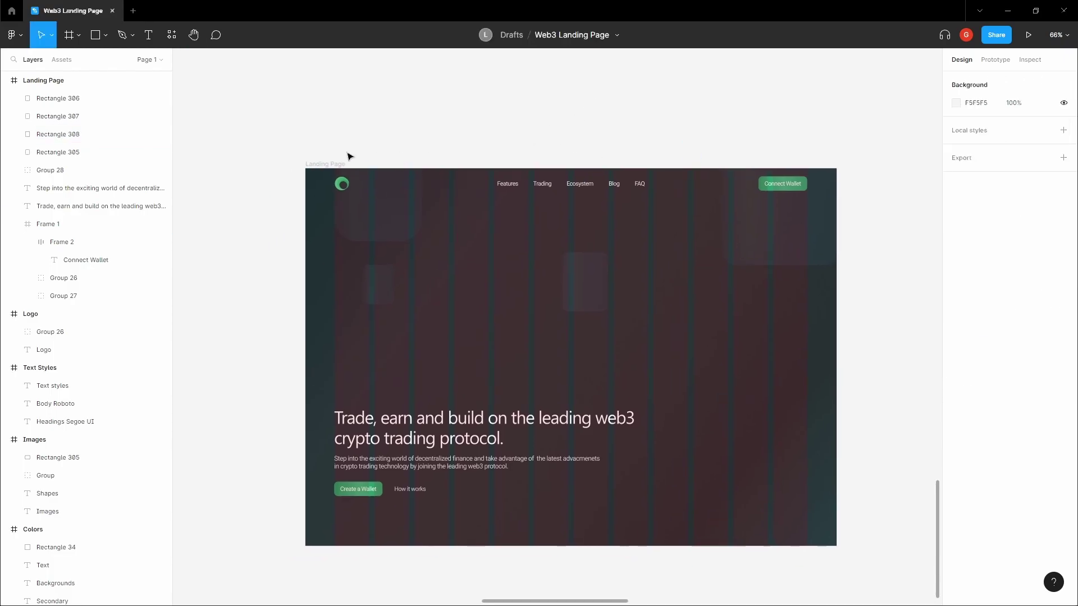
{"action": "left_click", "coordinate": [331, 164]}
{"action": "left_click", "coordinate": [1046, 270]}
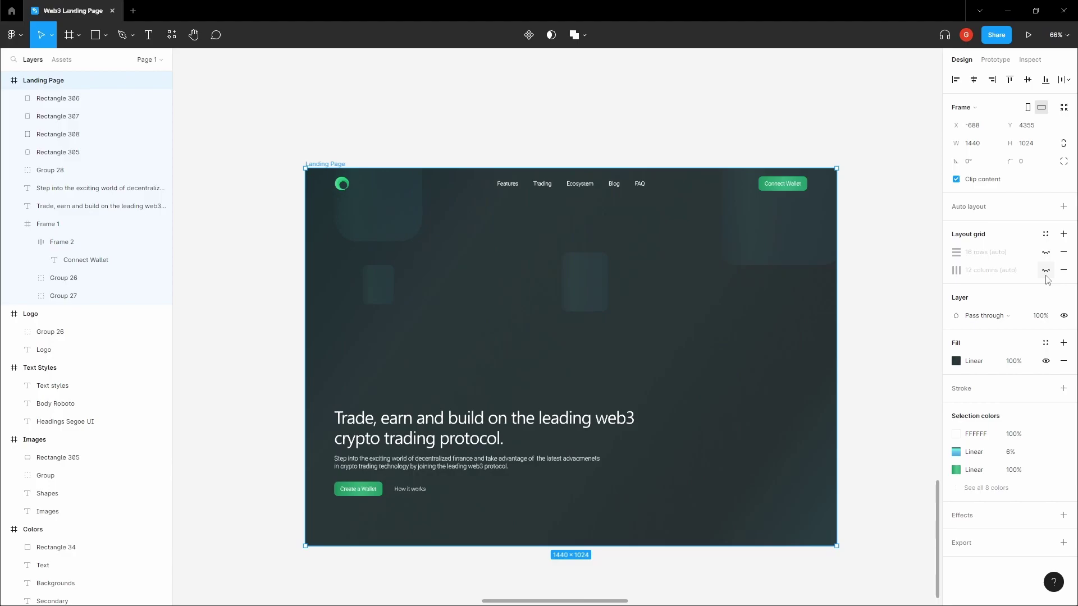
{"action": "left_click", "coordinate": [1045, 272]}
{"action": "left_click", "coordinate": [1046, 271]}
Step: Brighten the first gradient stop of the small rectangle's fill and set the second stop to 4BD0C8
{"action": "left_click", "coordinate": [387, 280]}
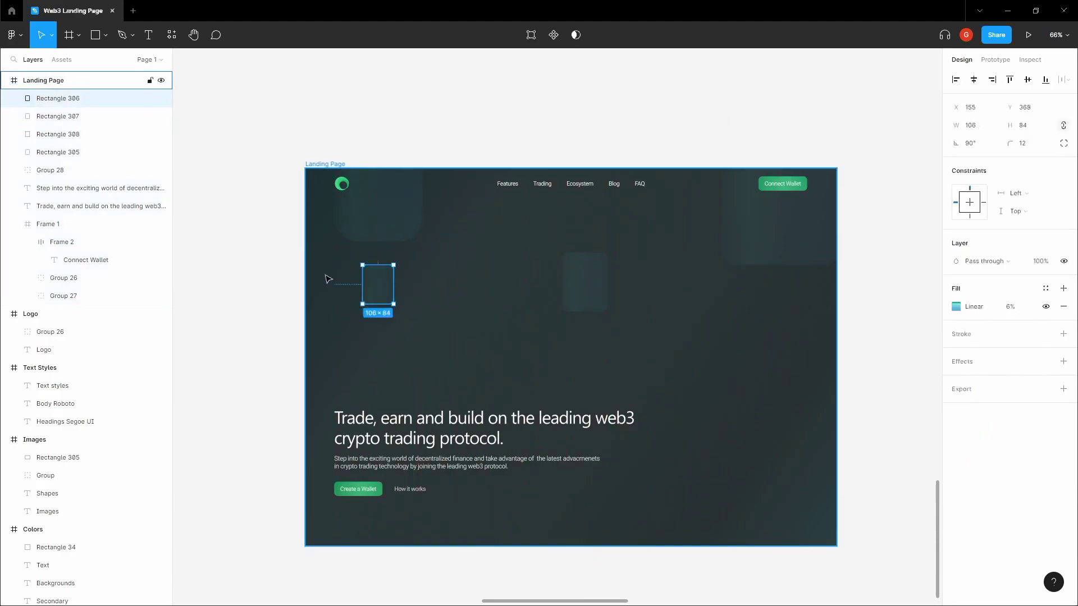
{"action": "scroll", "coordinate": [328, 279], "scroll_direction": "up", "scroll_amount": 5}
{"action": "left_click", "coordinate": [956, 307]}
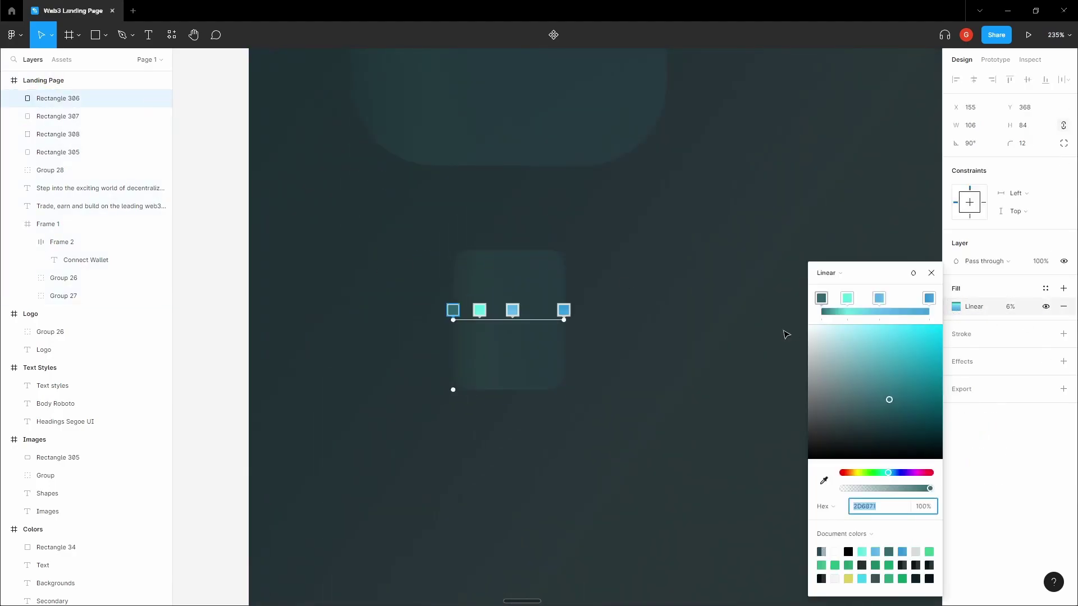
{"action": "left_click_drag", "start_coordinate": [889, 399], "coordinate": [895, 353]}
{"action": "left_click", "coordinate": [847, 298]}
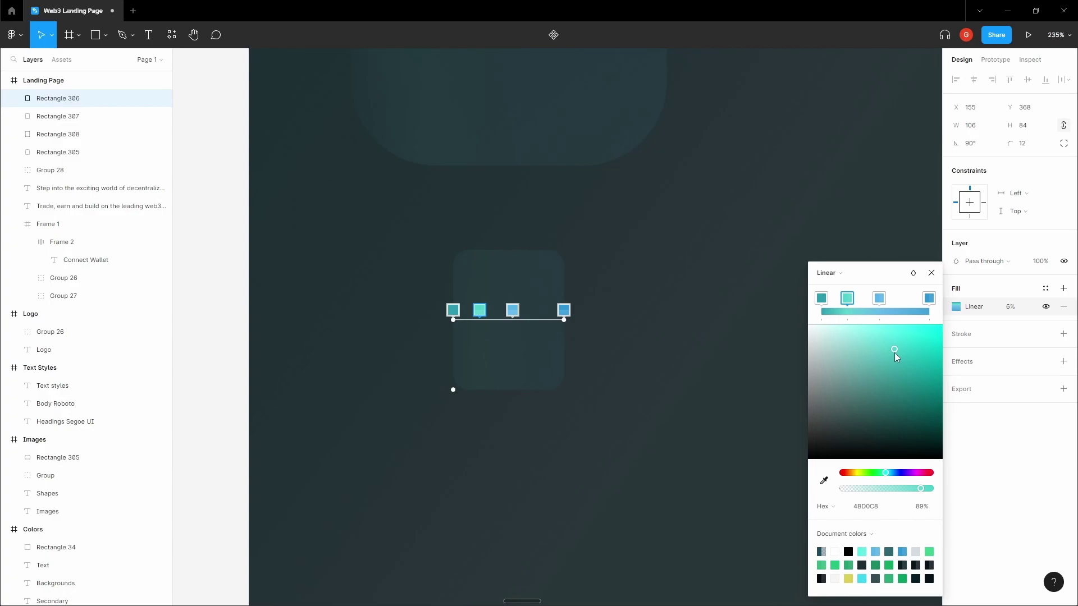
{"action": "left_click", "coordinate": [684, 259]}
Step: Change the middle rectangle's first three gradient stops to bright cyan, turquoise and blue 30AFF6, and set its fill opacity to 8%
{"action": "scroll", "coordinate": [684, 258], "scroll_direction": "down", "scroll_amount": 5}
{"action": "left_click_drag", "start_coordinate": [800, 245], "coordinate": [488, 221]}
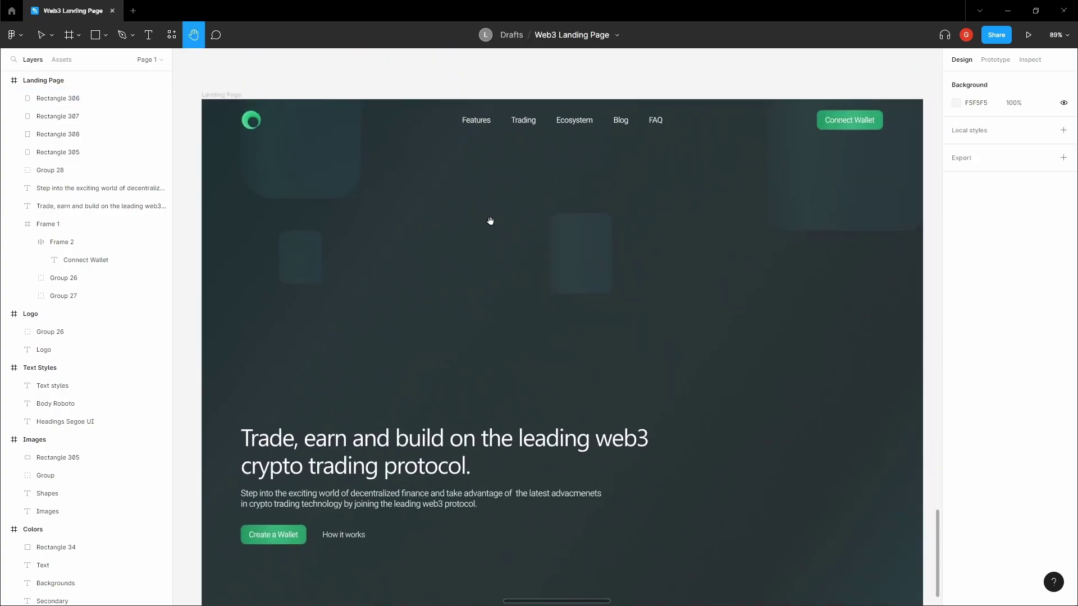
{"action": "left_click", "coordinate": [563, 226]}
{"action": "scroll", "coordinate": [563, 226], "scroll_direction": "up", "scroll_amount": 4}
{"action": "left_click", "coordinate": [956, 306]}
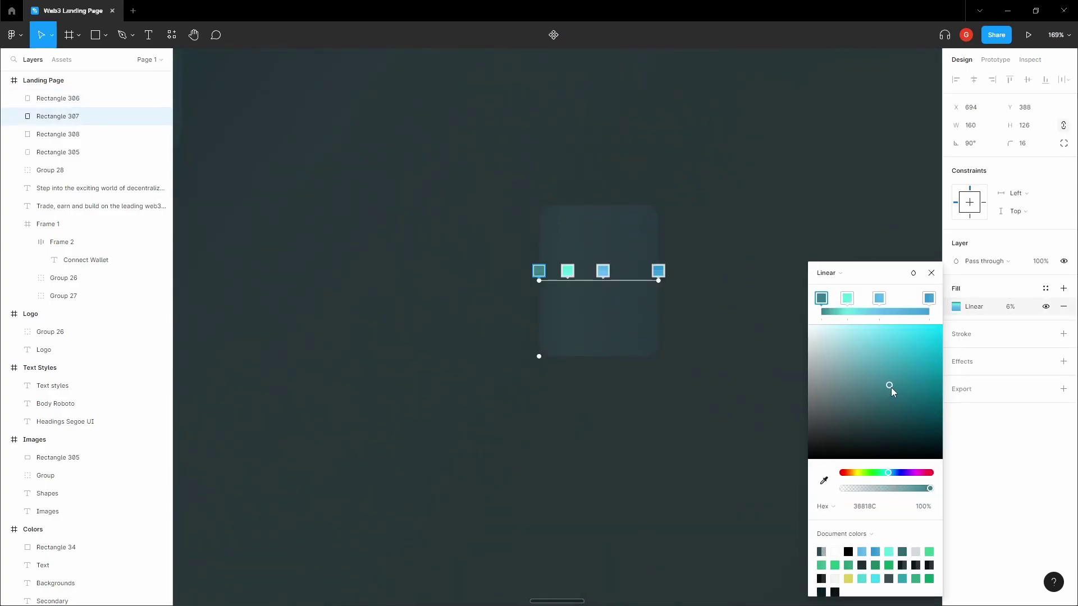
{"action": "left_click", "coordinate": [847, 299]}
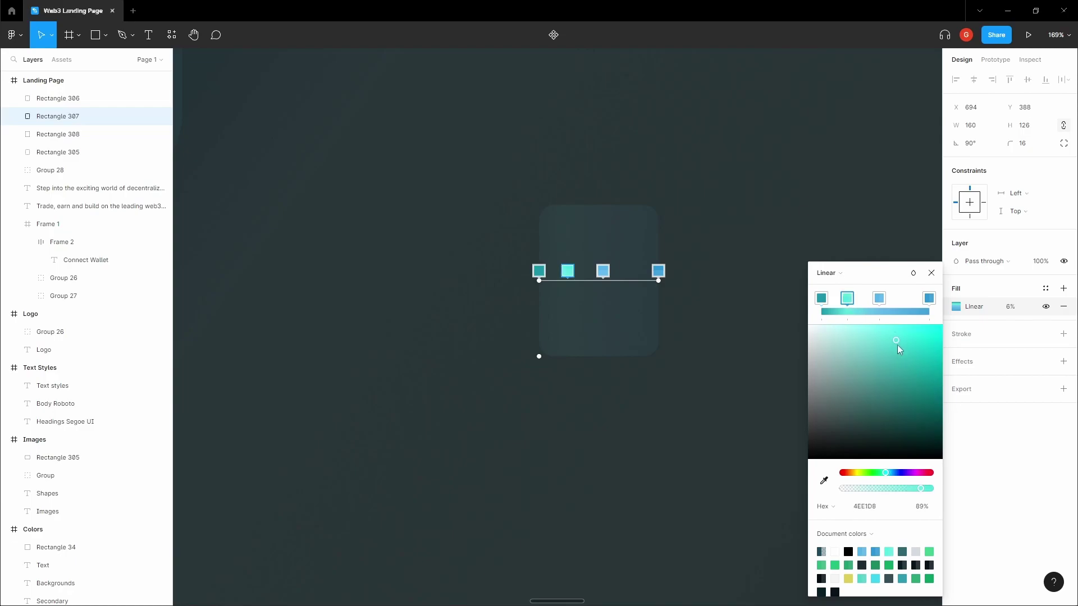
{"action": "left_click_drag", "start_coordinate": [897, 346], "coordinate": [916, 332]}
{"action": "left_click", "coordinate": [847, 298]}
{"action": "left_click", "coordinate": [879, 298]}
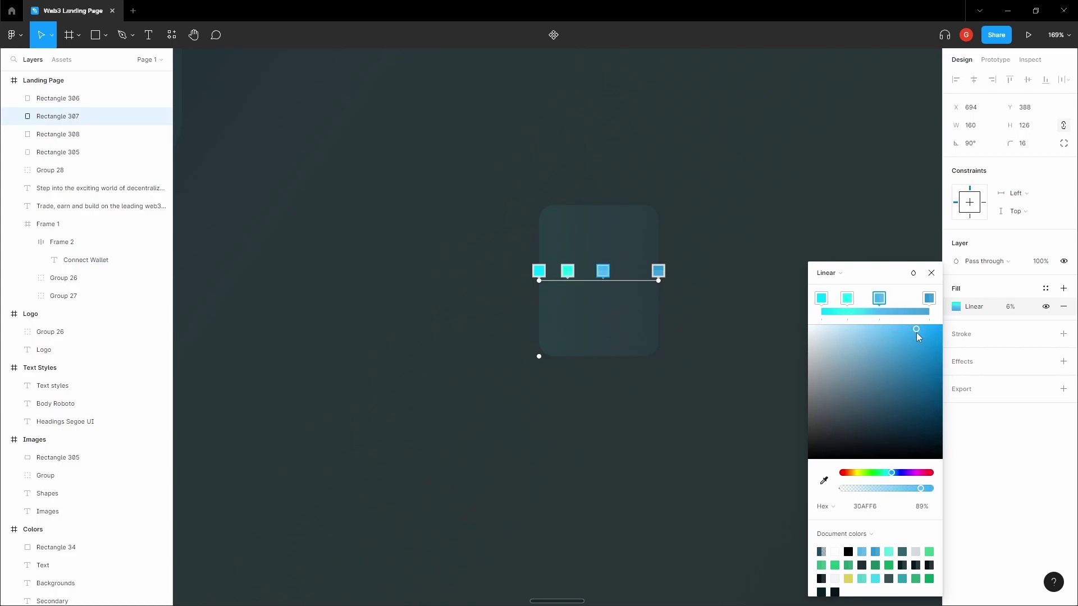
{"action": "left_click", "coordinate": [1011, 306]}
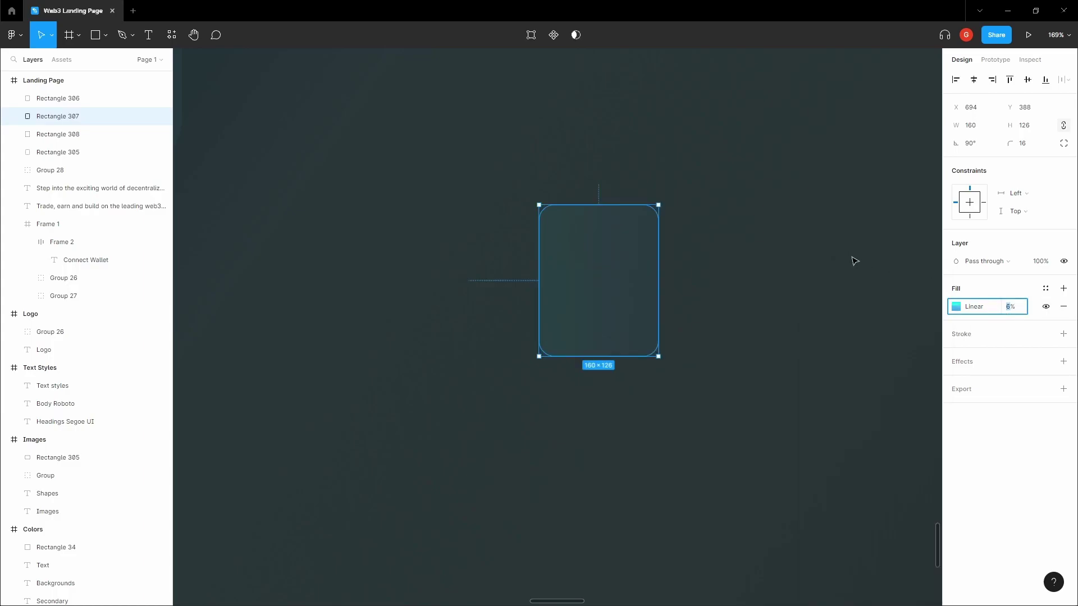
{"action": "left_click", "coordinate": [814, 252]}
Step: Set the fill opacity of the large rectangle behind the Connect Wallet button to 8%
{"action": "scroll", "coordinate": [797, 250], "scroll_direction": "down", "scroll_amount": 5}
{"action": "scroll", "coordinate": [693, 272], "scroll_direction": "right", "scroll_amount": 3}
{"action": "left_click", "coordinate": [758, 235]}
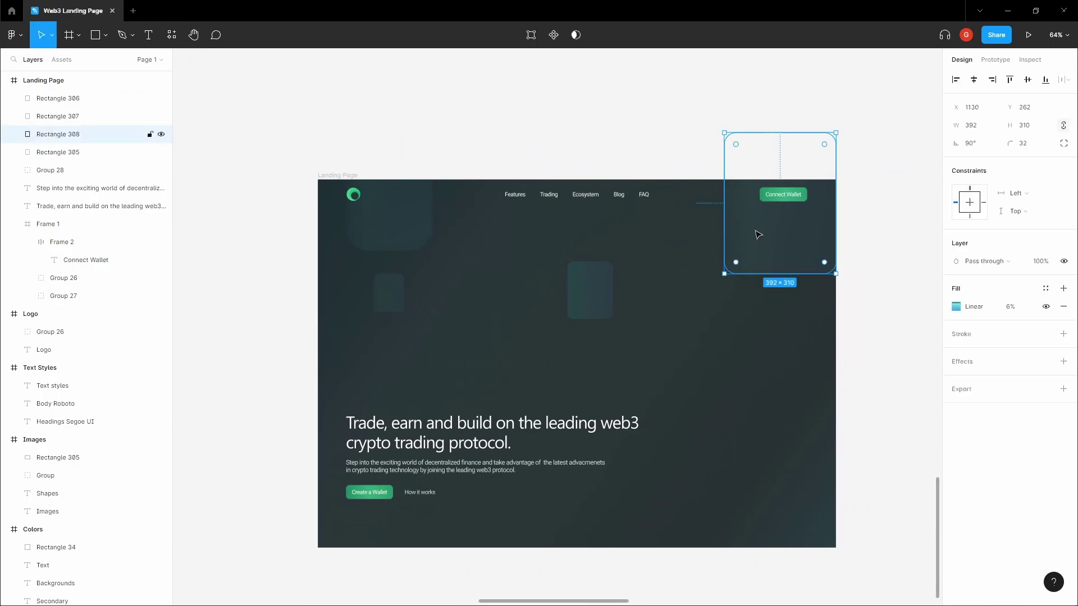
{"action": "scroll", "coordinate": [853, 234], "scroll_direction": "up", "scroll_amount": 4}
{"action": "left_click", "coordinate": [1011, 309]}
{"action": "type", "text": "8"}
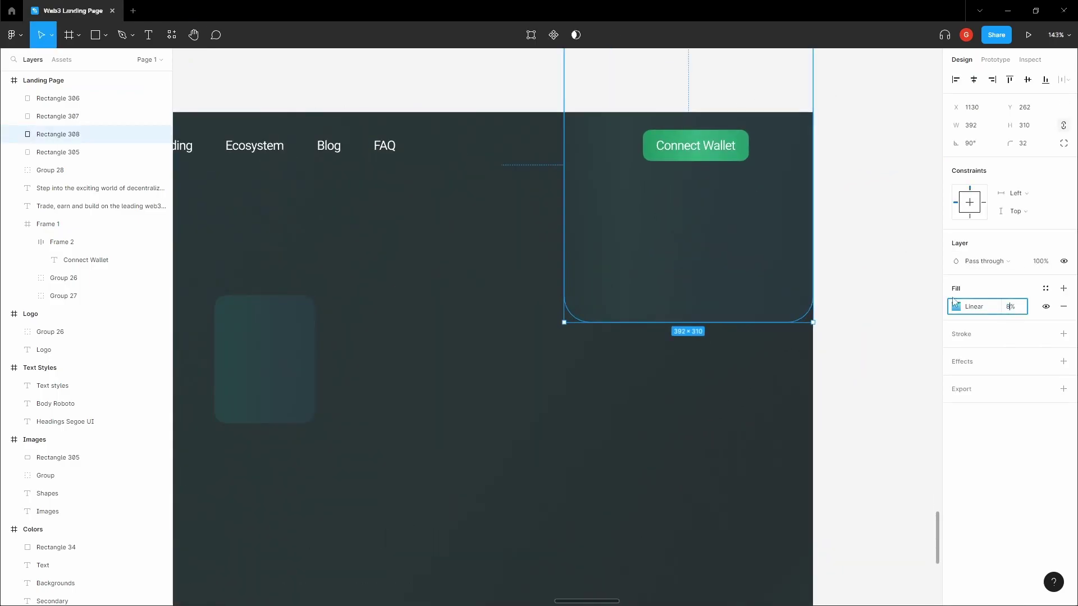
{"action": "left_click", "coordinate": [859, 265]}
Step: Mute the upper-right rectangle's gradient by darkening the first stop, making the second a duller green and setting the third to 65A8CD
{"action": "left_click", "coordinate": [732, 233]}
{"action": "scroll", "coordinate": [841, 266], "scroll_direction": "down", "scroll_amount": 1}
{"action": "left_click", "coordinate": [957, 307]}
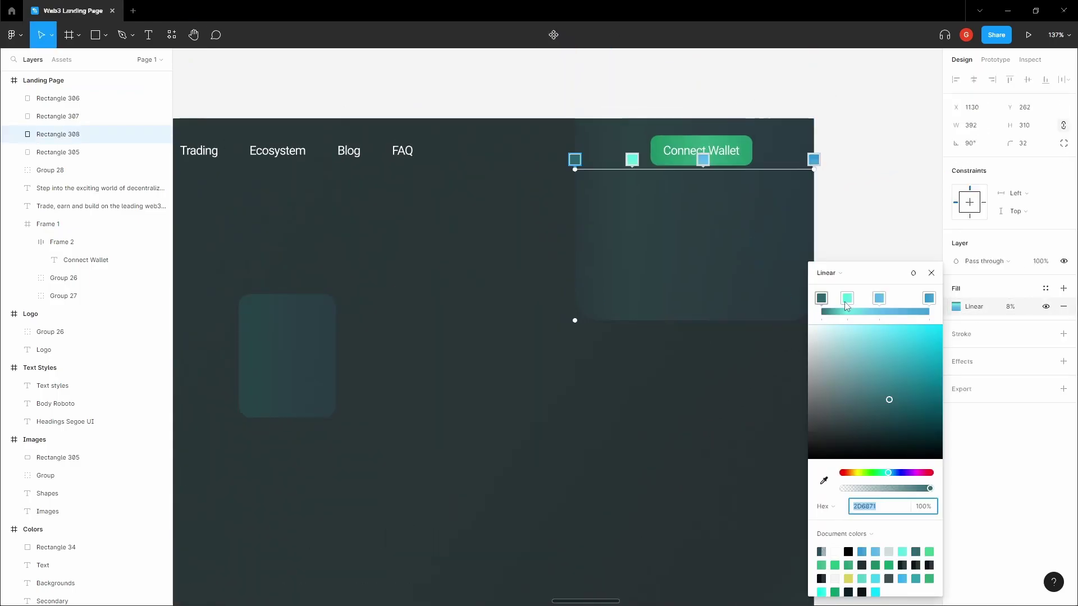
{"action": "left_click", "coordinate": [847, 298]}
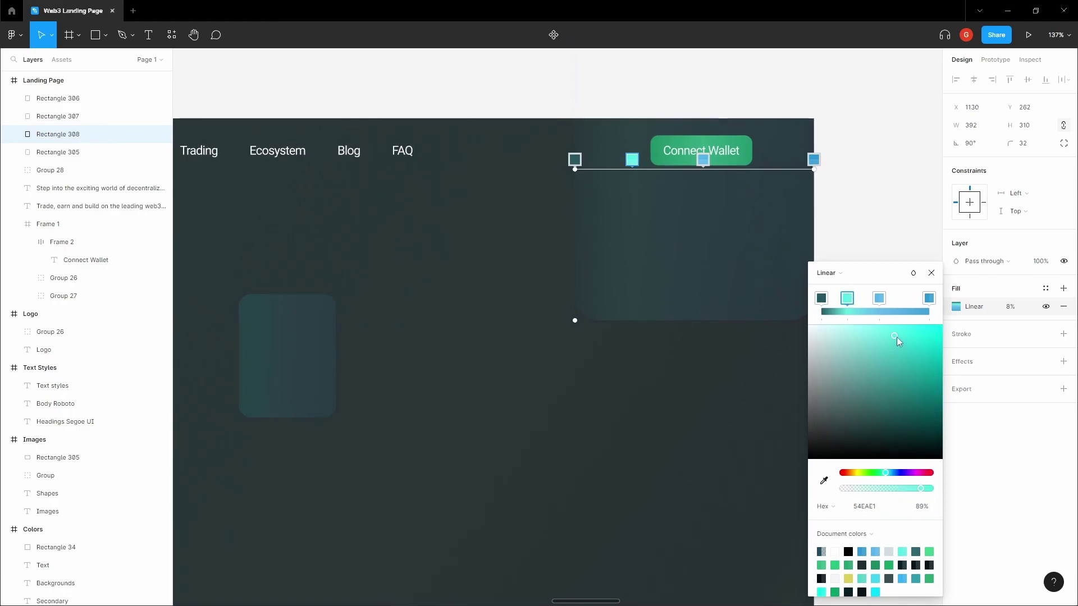
{"action": "left_click_drag", "start_coordinate": [897, 338], "coordinate": [904, 370]}
{"action": "left_click", "coordinate": [879, 298]}
{"action": "left_click", "coordinate": [877, 355]}
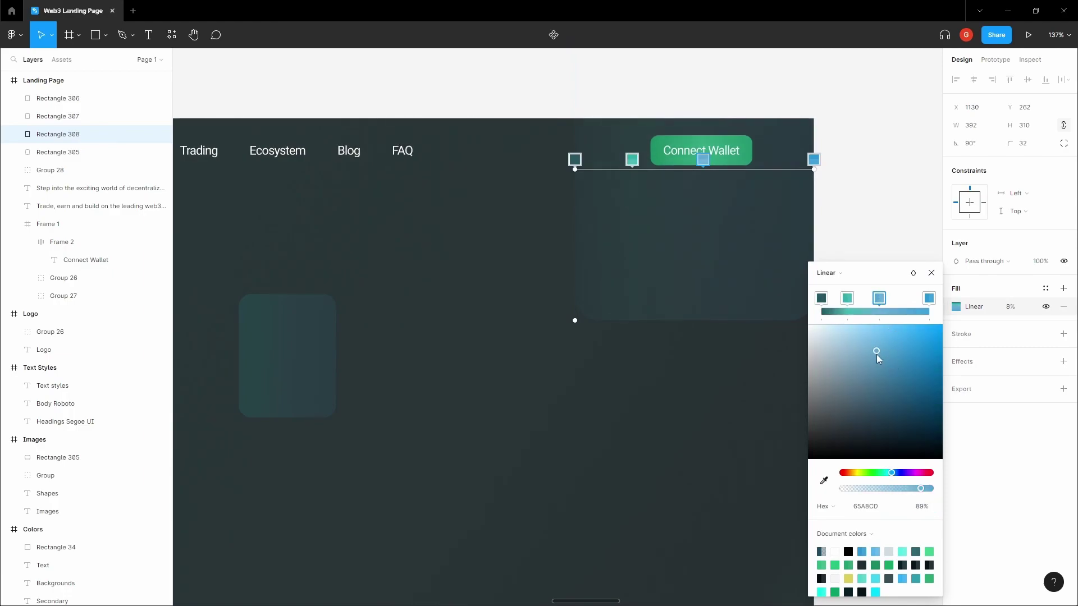
{"action": "left_click", "coordinate": [929, 298]}
{"action": "left_click", "coordinate": [857, 225]}
Step: Check the fill opacity of the middle rectangle
{"action": "scroll", "coordinate": [857, 224], "scroll_direction": "down", "scroll_amount": 5}
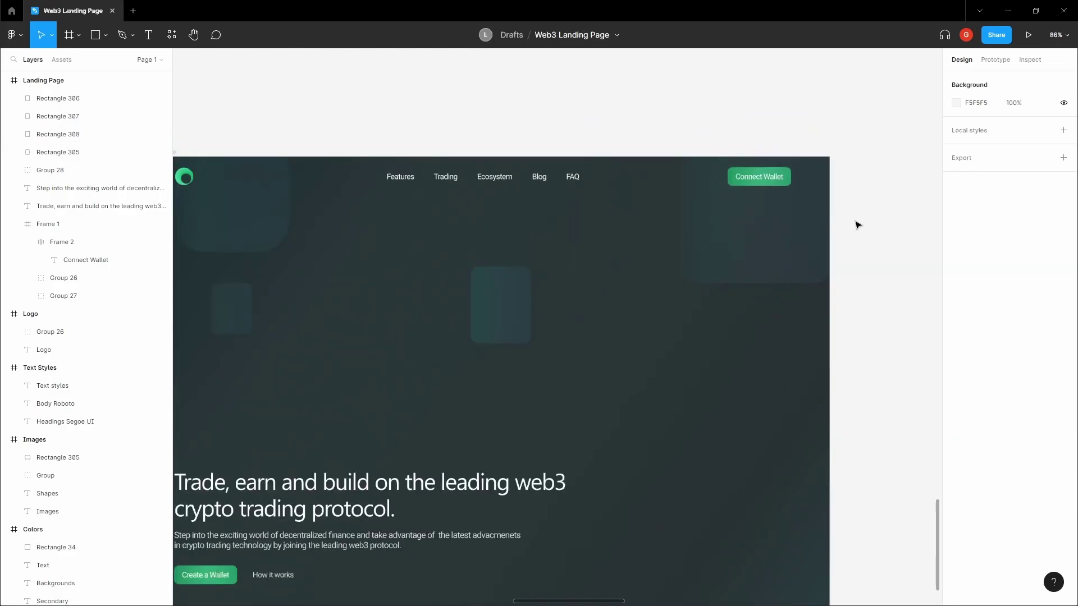
{"action": "key", "text": "space"}
{"action": "mouse_move", "coordinate": [760, 262]}
{"action": "left_mouse_down"}
{"action": "mouse_move", "coordinate": [776, 238]}
{"action": "mouse_move", "coordinate": [757, 255]}
{"action": "left_mouse_up"}
{"action": "scroll", "coordinate": [761, 245], "scroll_direction": "up", "scroll_amount": 2}
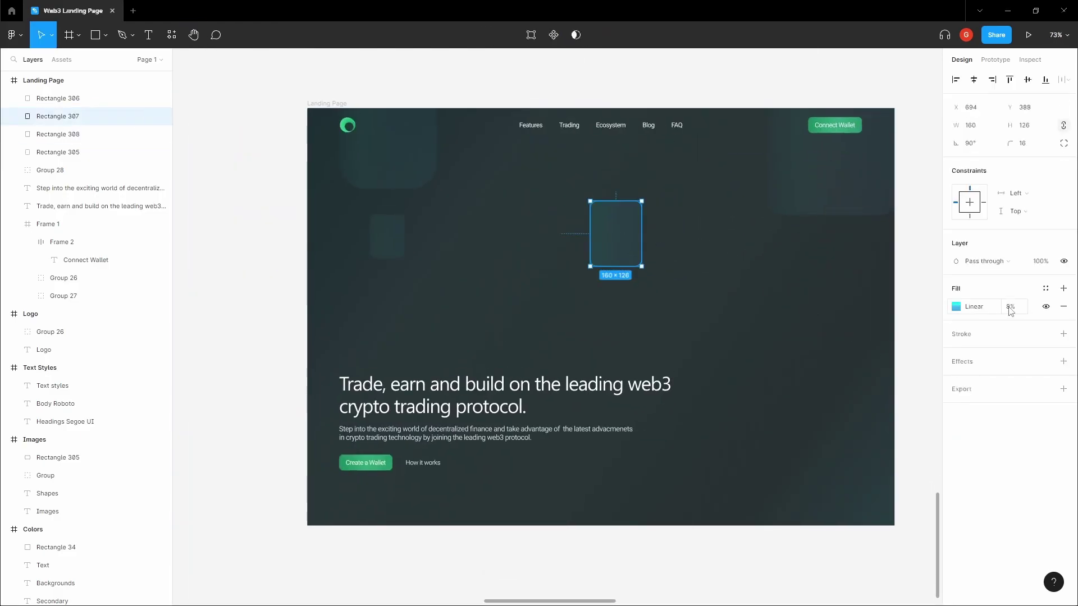
{"action": "left_click", "coordinate": [1009, 308]}
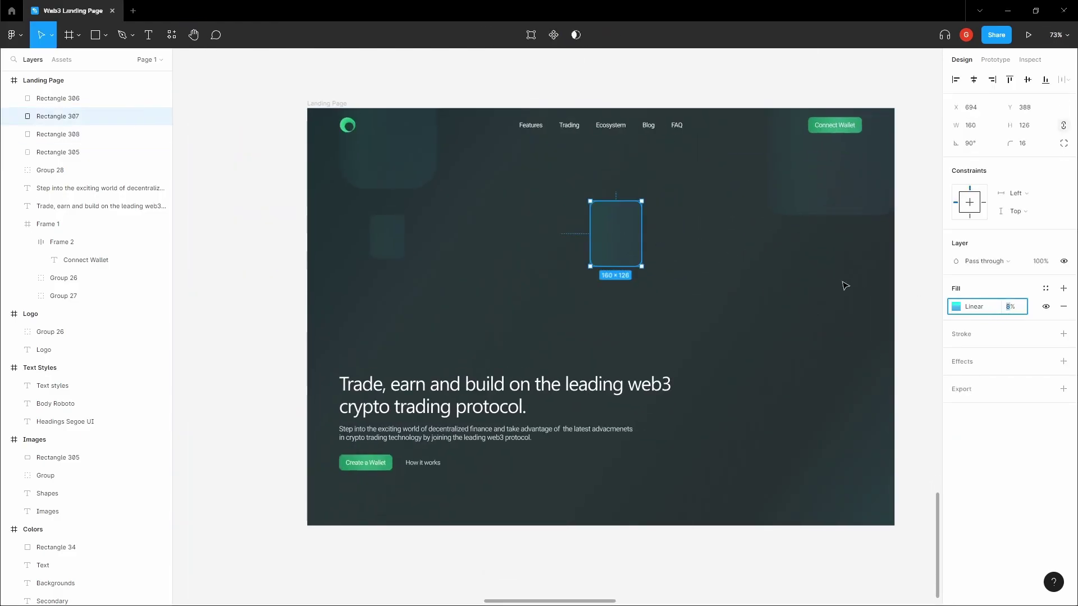
{"action": "left_click", "coordinate": [845, 285]}
Step: Examine the hero headline and its individual words "Trade", "earn" and "build" on the landing page
{"action": "key", "text": "space"}
{"action": "left_click_drag", "start_coordinate": [762, 267], "coordinate": [706, 190]}
{"action": "key", "text": "v"}
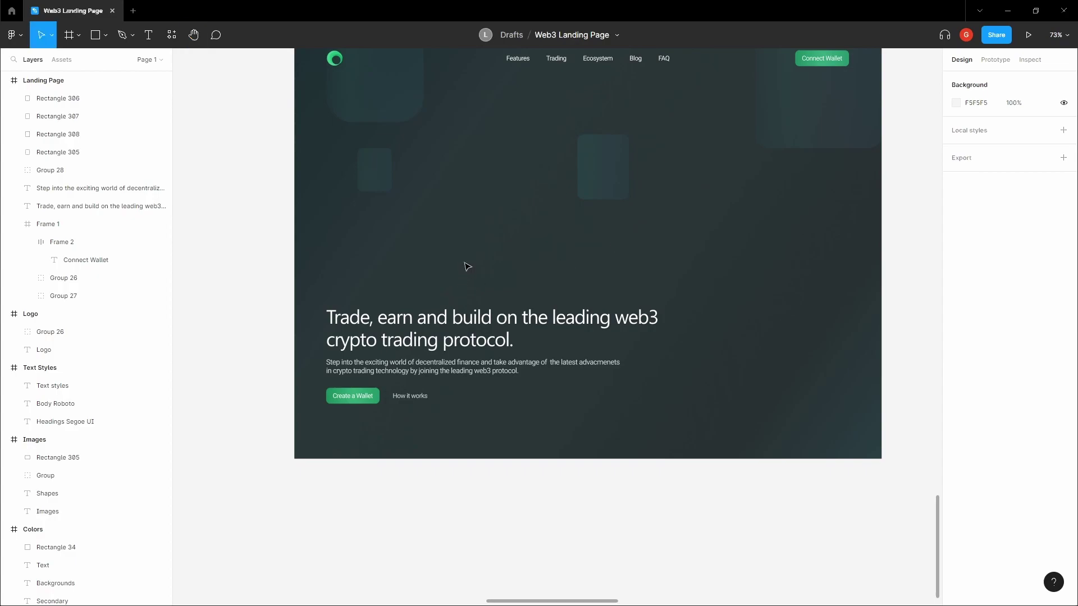
{"action": "scroll", "coordinate": [467, 266], "scroll_direction": "up", "scroll_amount": 1}
{"action": "left_click", "coordinate": [380, 356]}
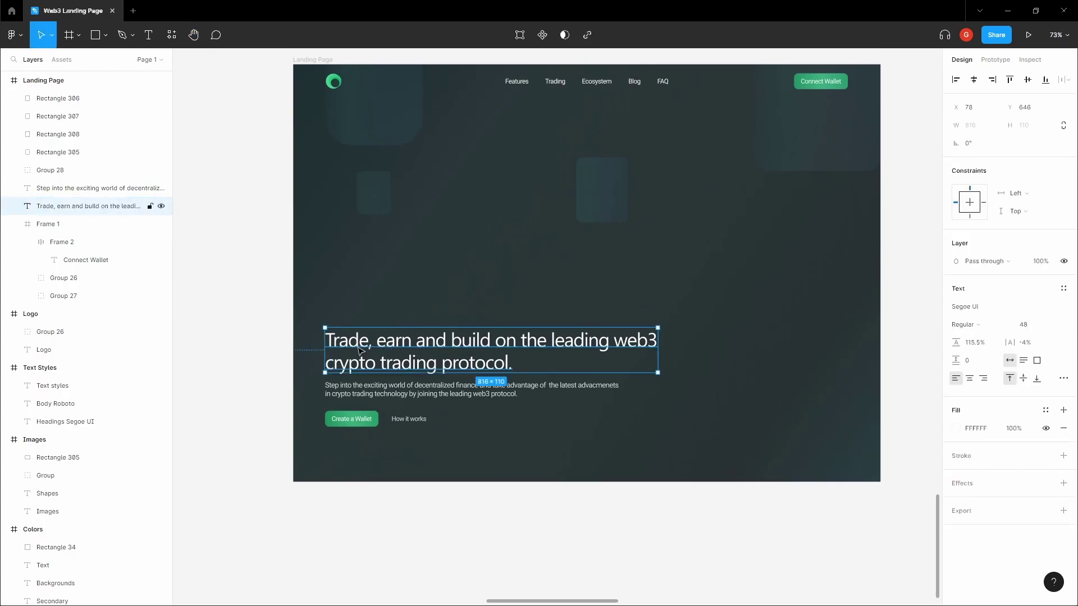
{"action": "left_click", "coordinate": [404, 275]}
{"action": "key", "text": "space"}
{"action": "left_click_drag", "start_coordinate": [403, 272], "coordinate": [445, 268]}
{"action": "double_click", "coordinate": [388, 337]}
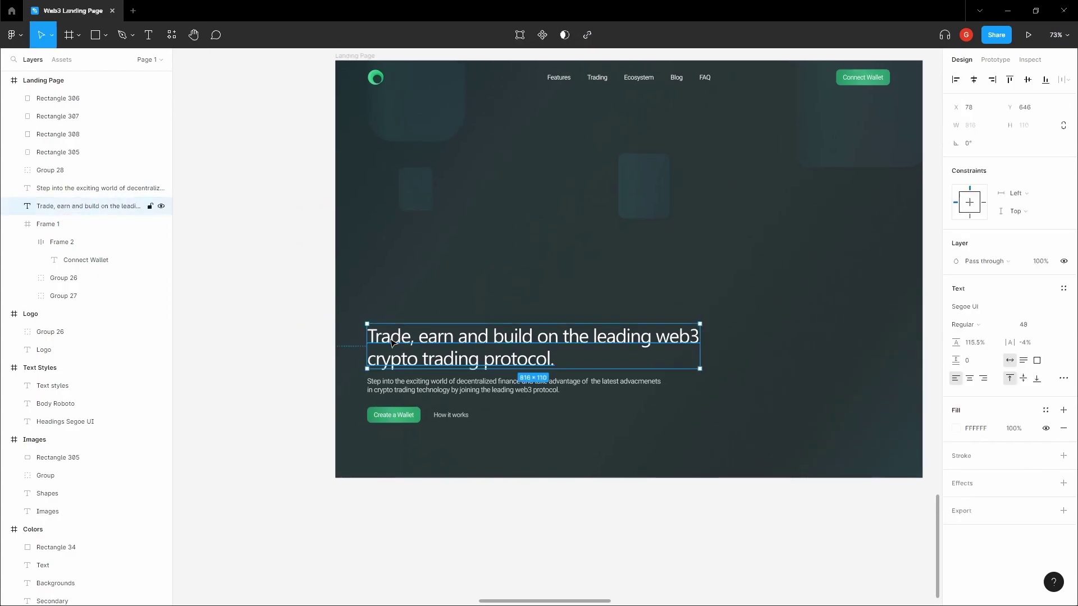
{"action": "left_click", "coordinate": [388, 339]}
{"action": "double_click", "coordinate": [389, 337]}
{"action": "double_click", "coordinate": [443, 342]}
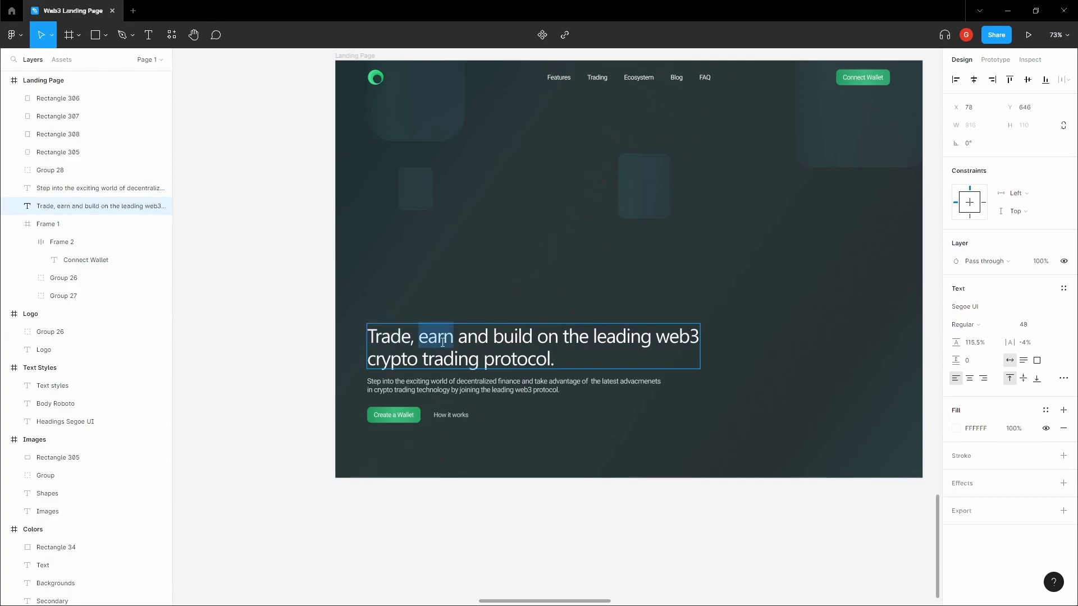
{"action": "double_click", "coordinate": [496, 348]}
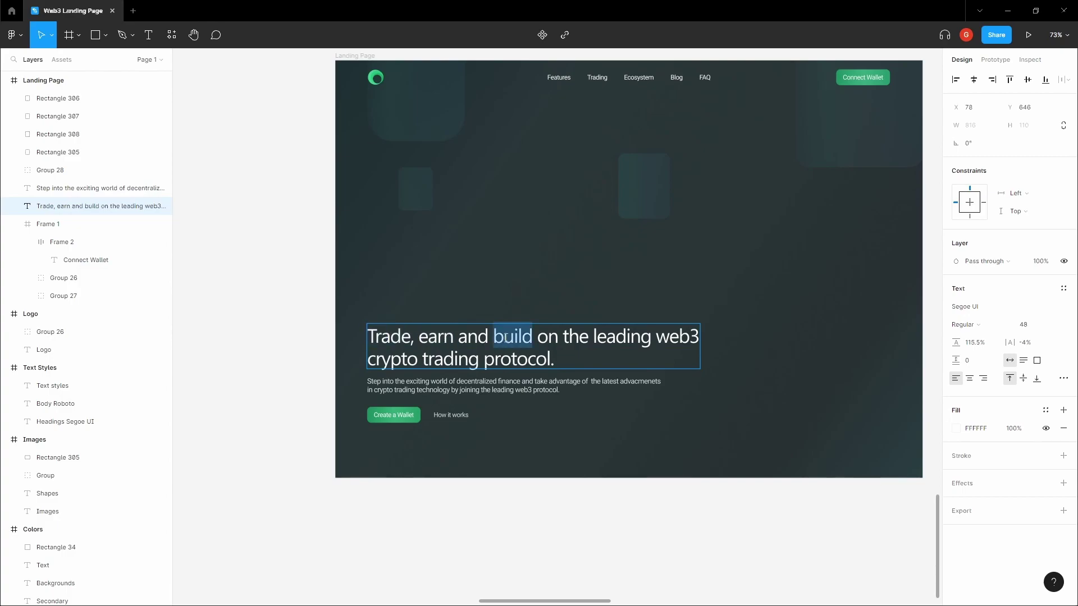
Step: Copy the hex code of the second primary green swatch in the Colors frame
{"action": "left_click", "coordinate": [531, 262]}
{"action": "scroll", "coordinate": [586, 241], "scroll_direction": "down", "scroll_amount": 5}
{"action": "scroll", "coordinate": [585, 241], "scroll_direction": "down", "scroll_amount": 4}
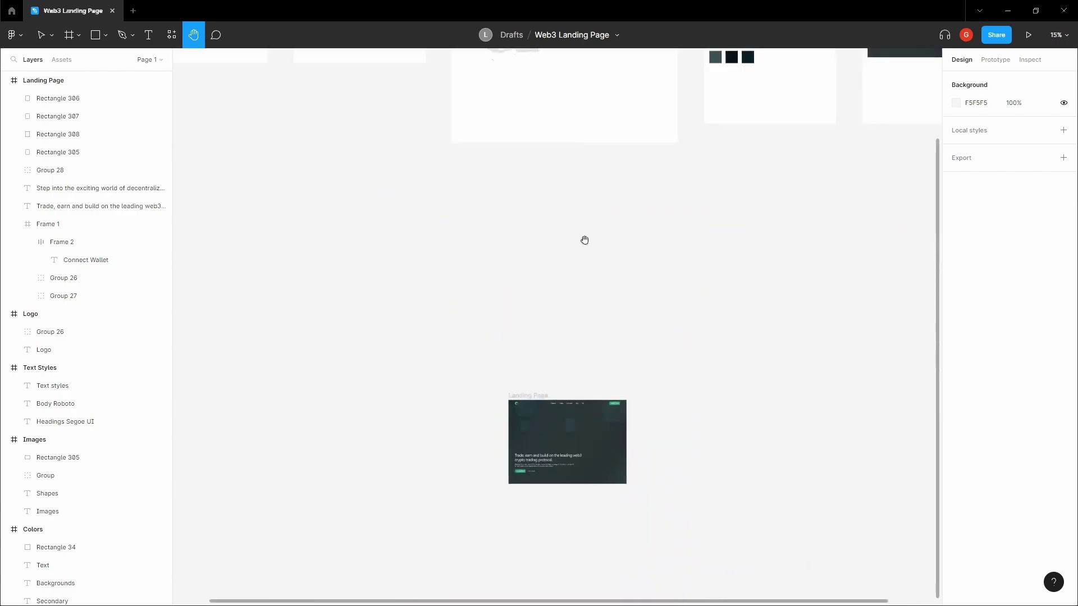
{"action": "left_click_drag", "start_coordinate": [584, 240], "coordinate": [536, 409]}
{"action": "scroll", "coordinate": [664, 303], "scroll_direction": "up", "scroll_amount": 5}
{"action": "left_click", "coordinate": [663, 264]}
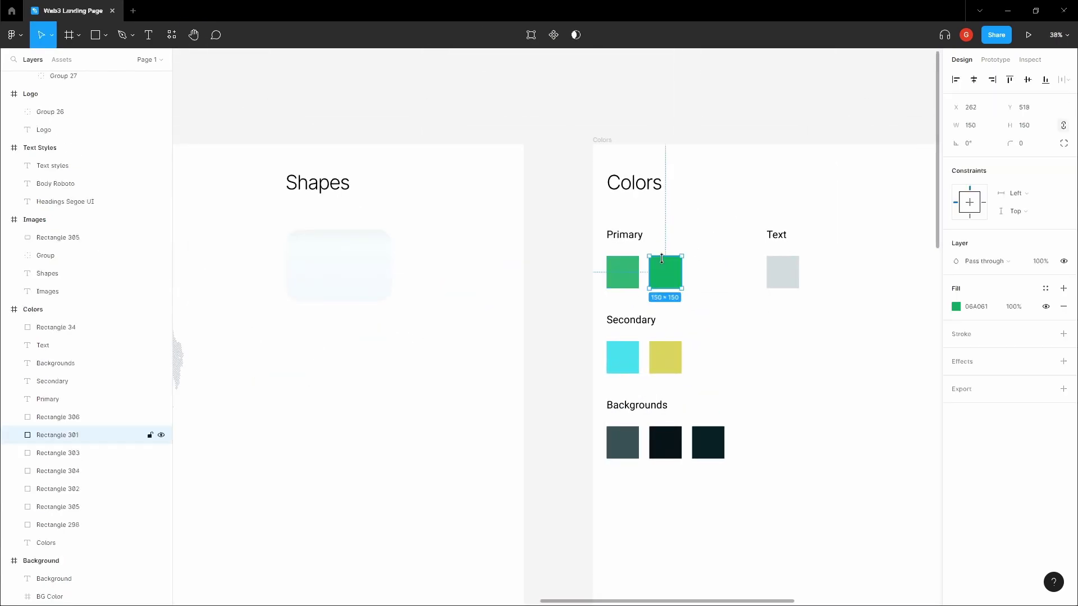
{"action": "left_click", "coordinate": [975, 313]}
{"action": "left_click", "coordinate": [707, 307]}
Step: Give only the word "Trade" in the hero headline a linear gradient fill
{"action": "scroll", "coordinate": [707, 306], "scroll_direction": "down", "scroll_amount": 5}
{"action": "left_click_drag", "start_coordinate": [597, 536], "coordinate": [610, 334]}
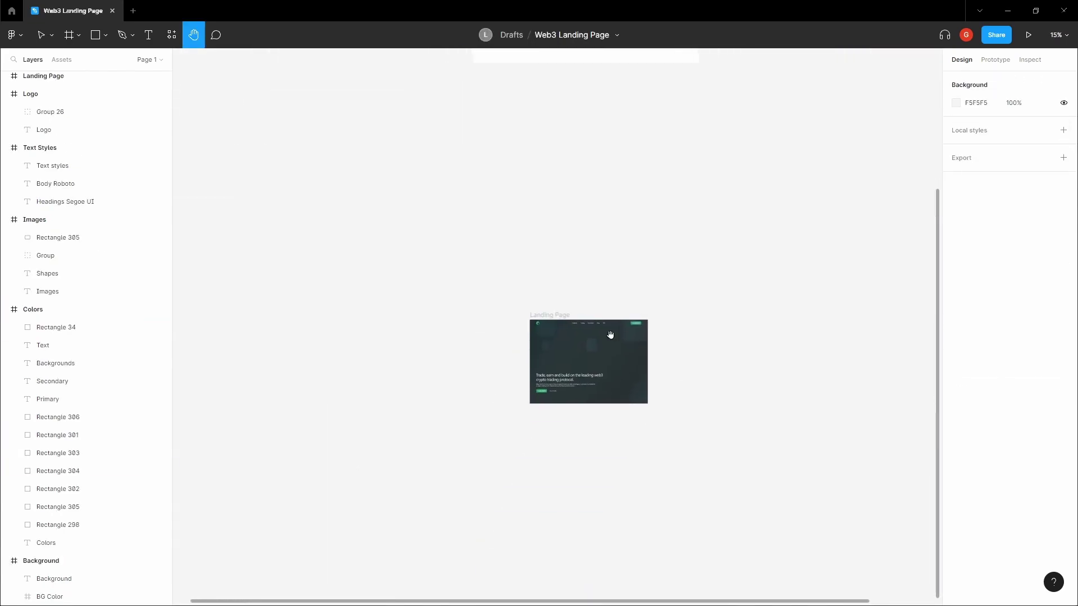
{"action": "scroll", "coordinate": [559, 387], "scroll_direction": "up", "scroll_amount": 5}
{"action": "double_click", "coordinate": [515, 358]}
{"action": "scroll", "coordinate": [515, 359], "scroll_direction": "up", "scroll_amount": 6}
{"action": "triple_click", "coordinate": [540, 347]}
{"action": "scroll", "coordinate": [540, 347], "scroll_direction": "up", "scroll_amount": 3}
{"action": "left_click_drag", "start_coordinate": [540, 348], "coordinate": [445, 350]}
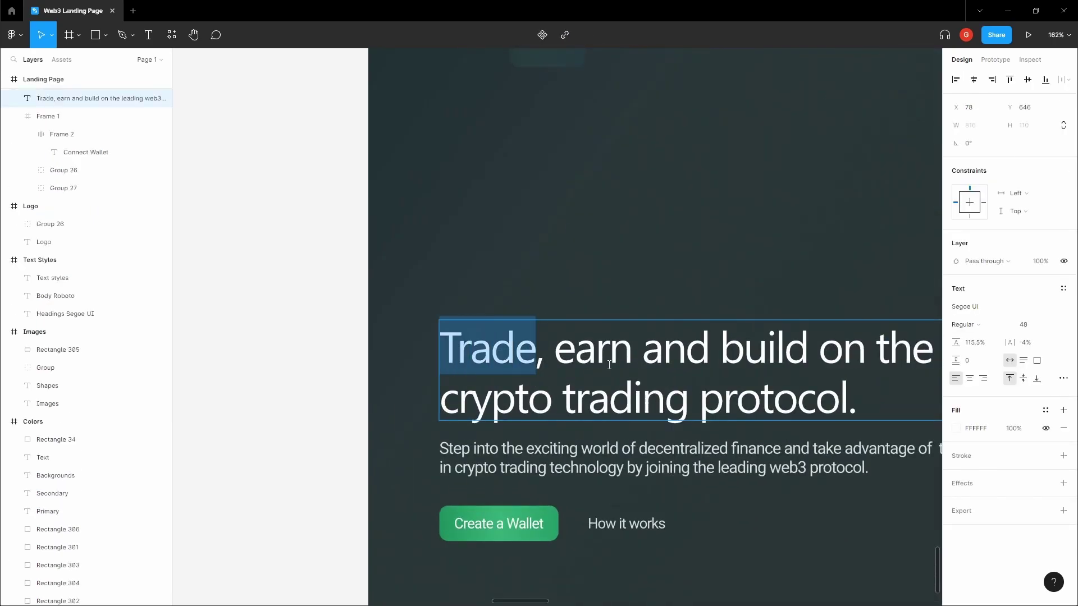
{"action": "left_click", "coordinate": [956, 429]}
{"action": "left_click", "coordinate": [826, 314]}
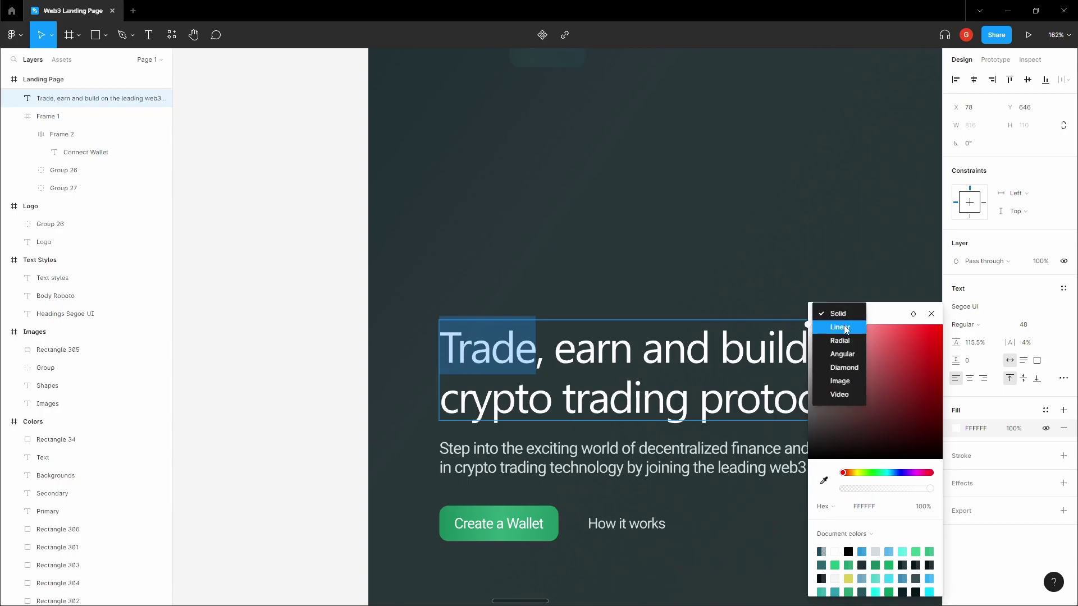
{"action": "left_click", "coordinate": [844, 329]}
Step: Set both gradient stops of "Trade" to 06A061, with the last stop at 85% opacity
{"action": "left_click", "coordinate": [868, 507]}
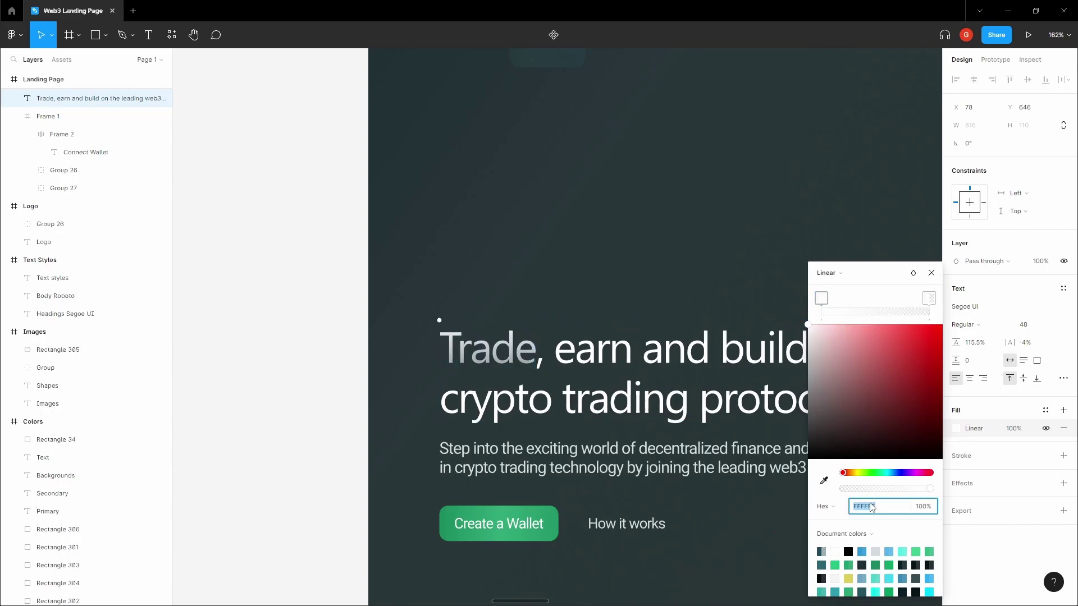
{"action": "type", "text": "06A061"}
{"action": "key", "text": "Return"}
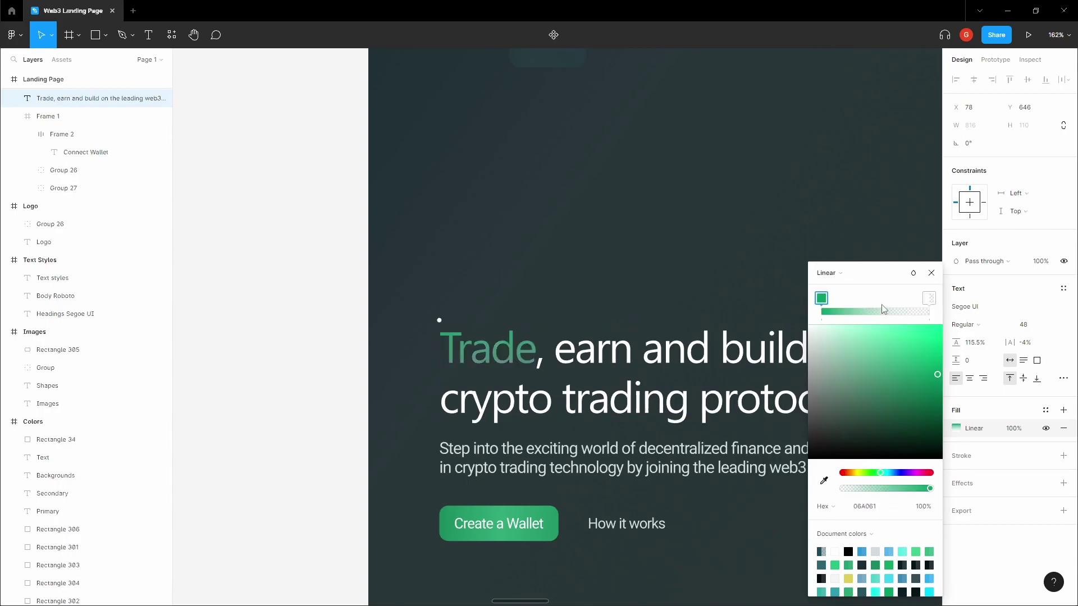
{"action": "left_click", "coordinate": [928, 299]}
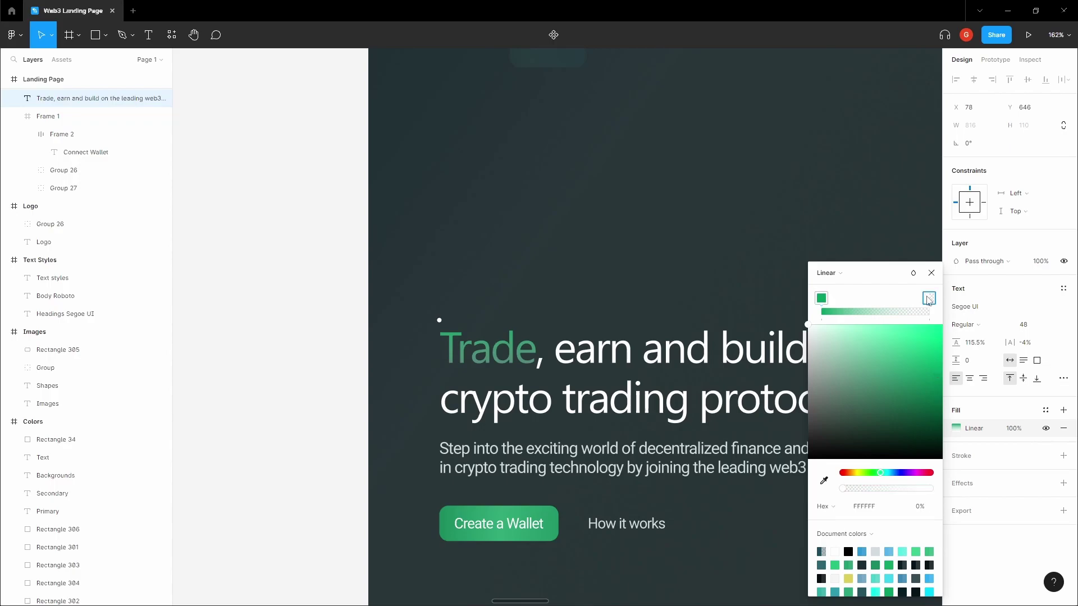
{"action": "left_click", "coordinate": [883, 508]}
{"action": "type", "text": "06A061"}
{"action": "key", "text": "Return"}
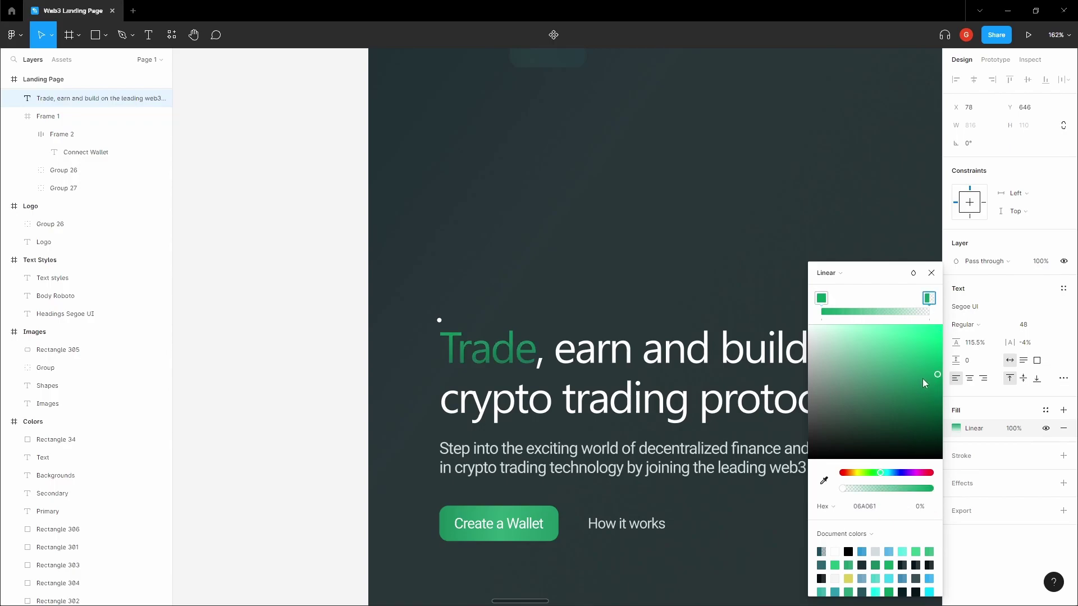
{"action": "left_click", "coordinate": [920, 507]}
{"action": "type", "text": "8"}
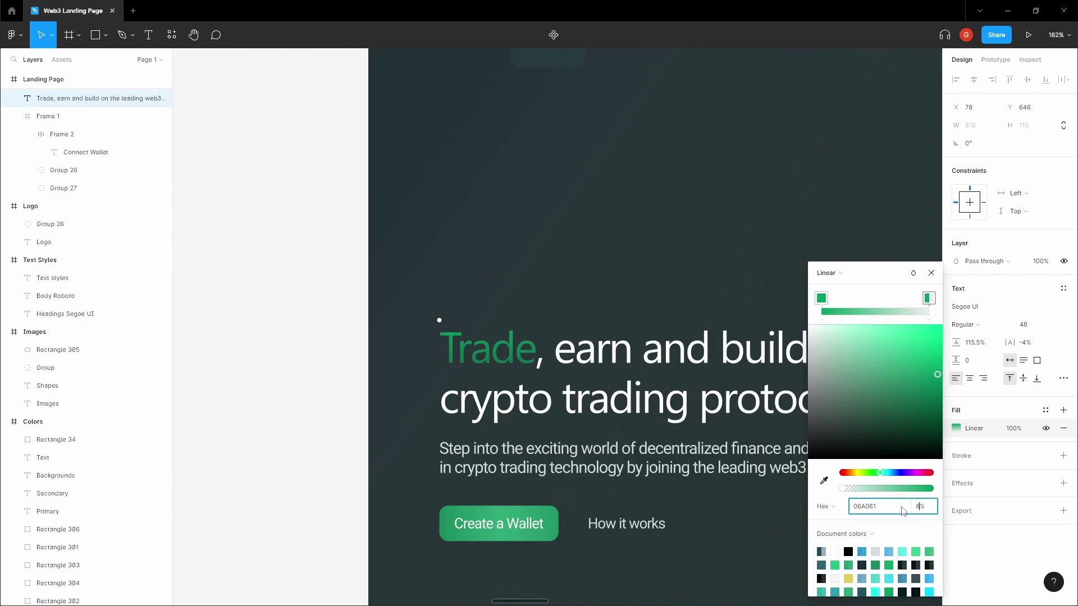
{"action": "type", "text": "5"}
{"action": "left_click", "coordinate": [908, 525]}
Step: Add a middle stop to the gradient of "Trade" and brighten the last stop to a vivid green
{"action": "left_click", "coordinate": [848, 499]}
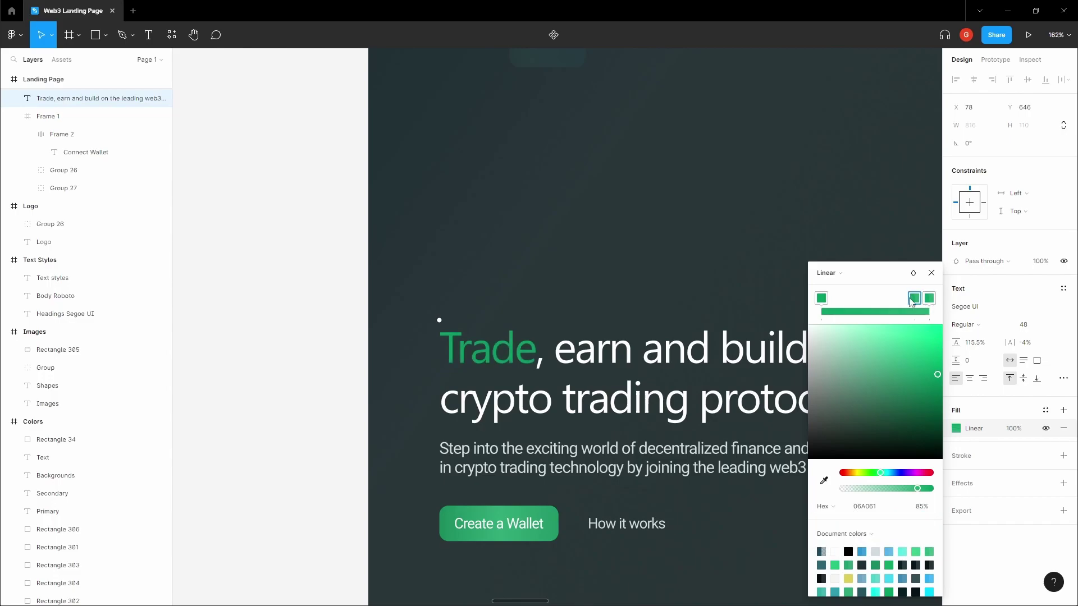
{"action": "left_click", "coordinate": [871, 303]}
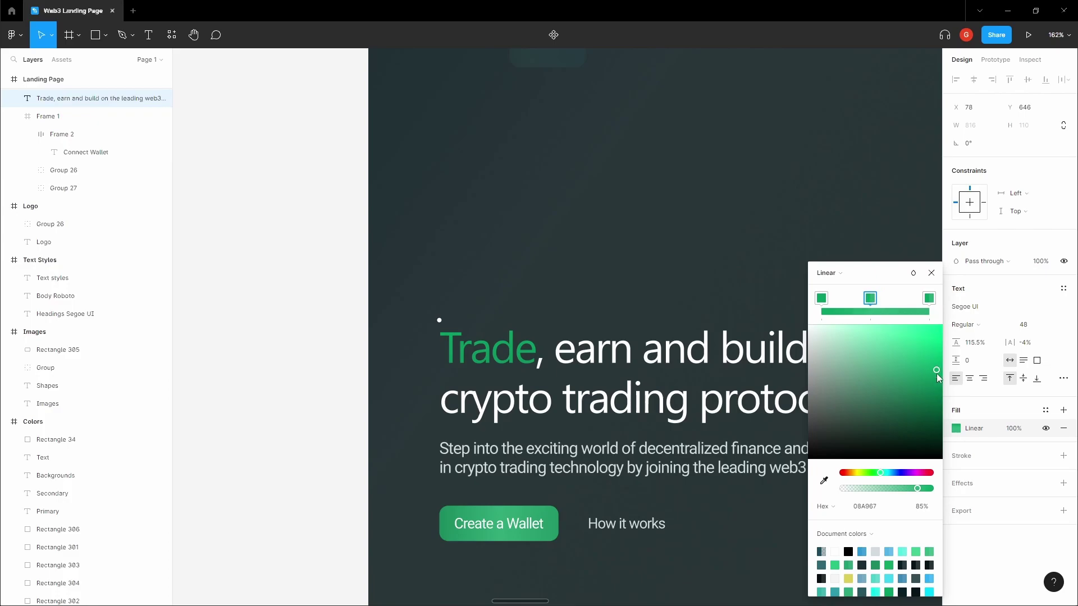
{"action": "left_click_drag", "start_coordinate": [938, 364], "coordinate": [936, 337]}
{"action": "left_click", "coordinate": [934, 302]}
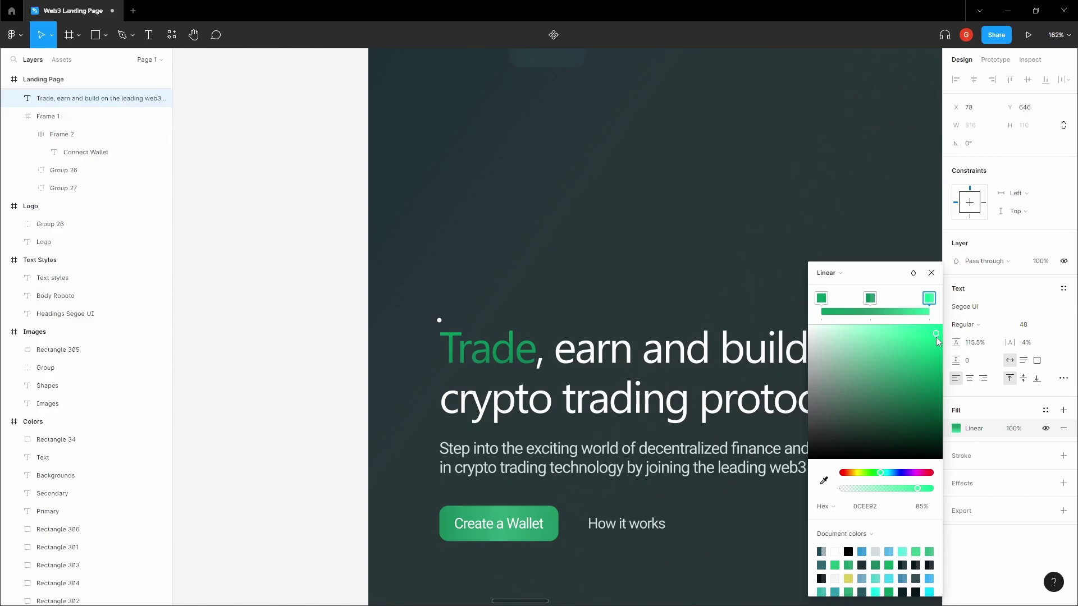
Step: Make the middle gradient stop of "Trade" a medium green and place it halfway along the gradient
{"action": "left_click_drag", "start_coordinate": [870, 300], "coordinate": [879, 299]}
{"action": "left_click_drag", "start_coordinate": [923, 344], "coordinate": [936, 333]}
{"action": "left_click_drag", "start_coordinate": [879, 299], "coordinate": [829, 301]}
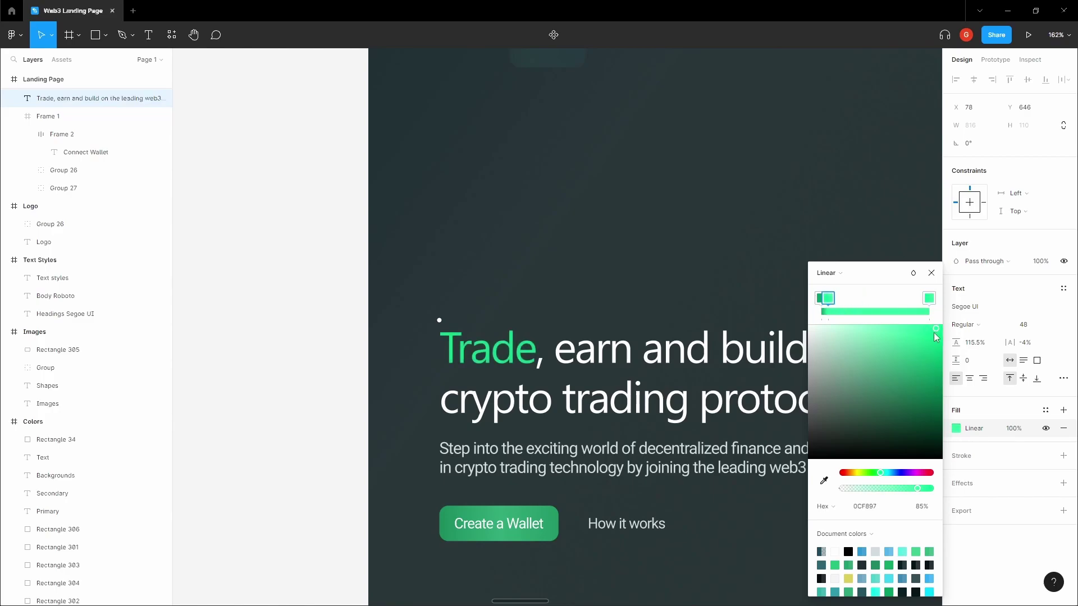
{"action": "left_click_drag", "start_coordinate": [935, 332], "coordinate": [936, 365]}
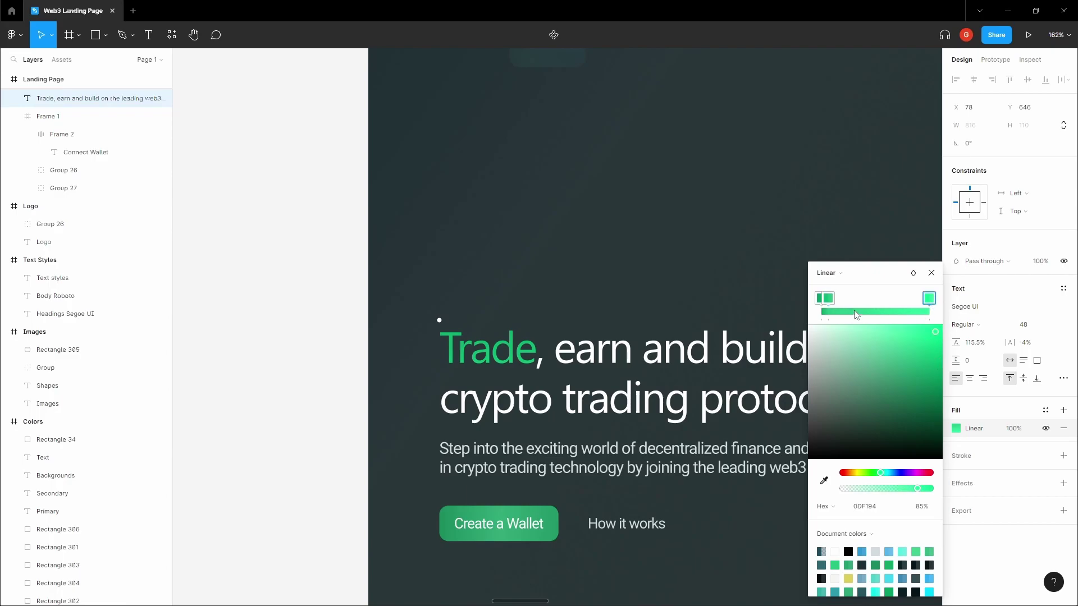
{"action": "left_click_drag", "start_coordinate": [827, 299], "coordinate": [878, 304]}
Step: Brighten the first gradient stop of "Trade" to a light green and finish editing the text
{"action": "left_click", "coordinate": [825, 300]}
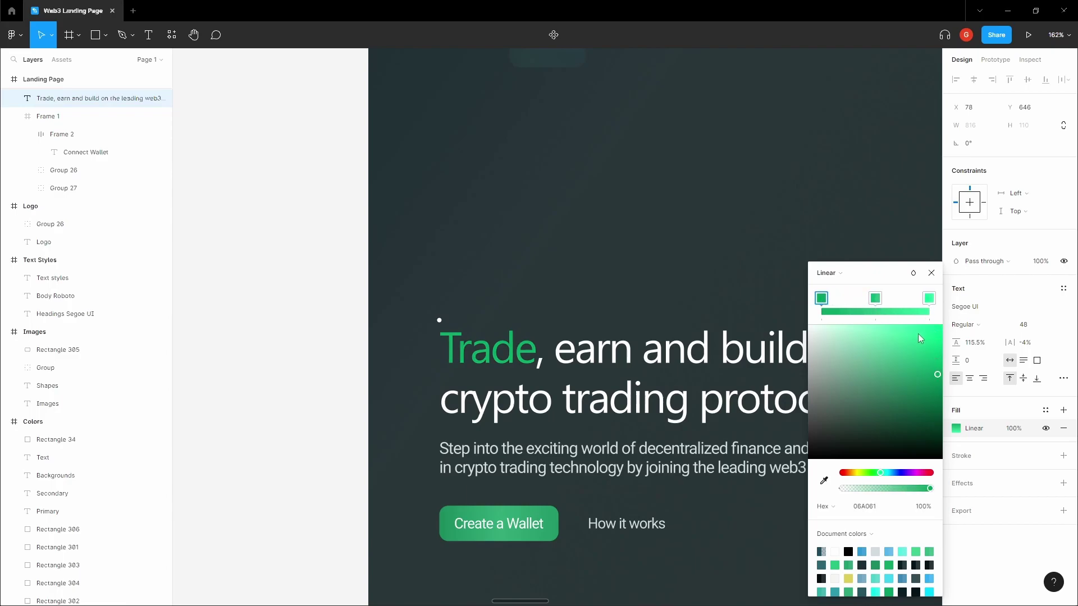
{"action": "mouse_move", "coordinate": [921, 339]}
{"action": "left_mouse_down"}
{"action": "mouse_move", "coordinate": [924, 350]}
{"action": "mouse_move", "coordinate": [929, 334]}
{"action": "mouse_move", "coordinate": [915, 332]}
{"action": "left_mouse_up"}
{"action": "left_click", "coordinate": [929, 298]}
{"action": "left_click", "coordinate": [299, 296]}
Step: Copy the hex code of the cyan secondary swatch in the Colors frame
{"action": "left_click_drag", "start_coordinate": [284, 285], "coordinate": [247, 262]}
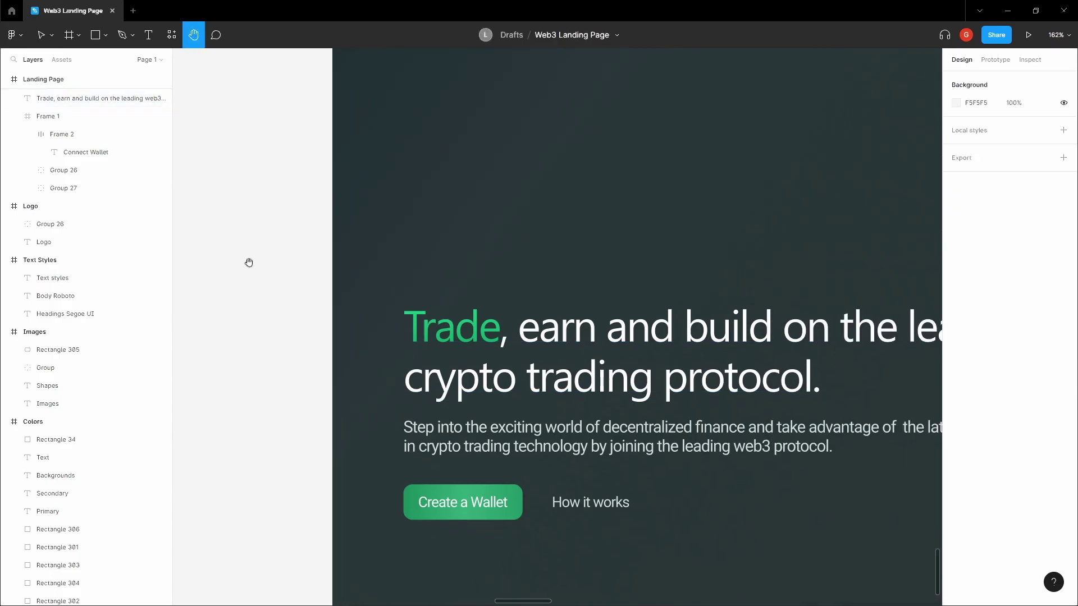
{"action": "scroll", "coordinate": [603, 237], "scroll_direction": "down", "scroll_amount": 3}
{"action": "left_click_drag", "start_coordinate": [603, 237], "coordinate": [401, 308]}
{"action": "scroll", "coordinate": [400, 308], "scroll_direction": "down", "scroll_amount": 1}
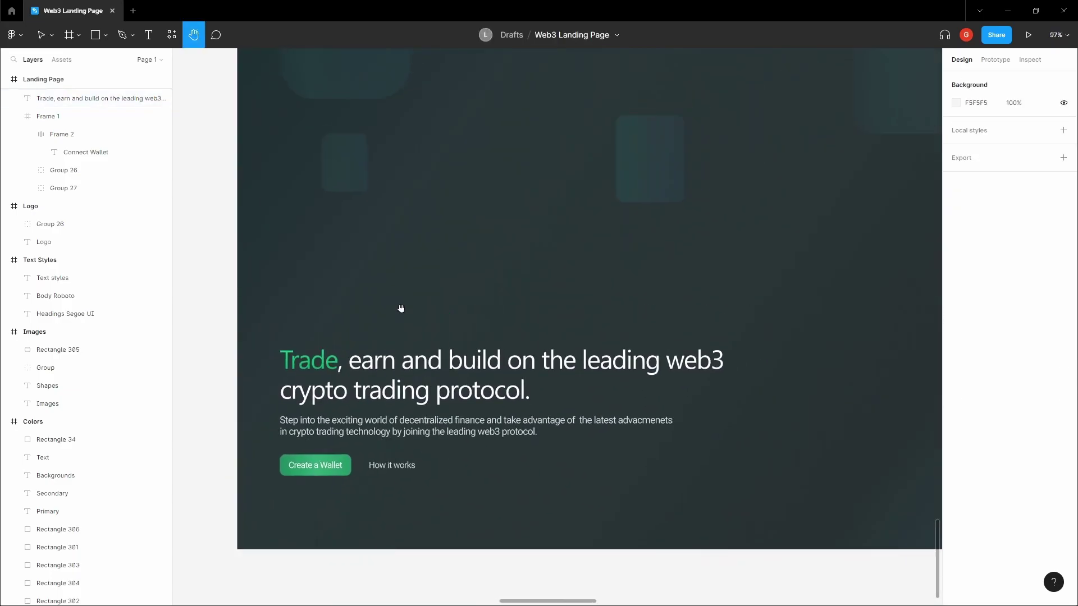
{"action": "scroll", "coordinate": [400, 308], "scroll_direction": "down", "scroll_amount": 10}
{"action": "scroll", "coordinate": [592, 395], "scroll_direction": "up", "scroll_amount": 3}
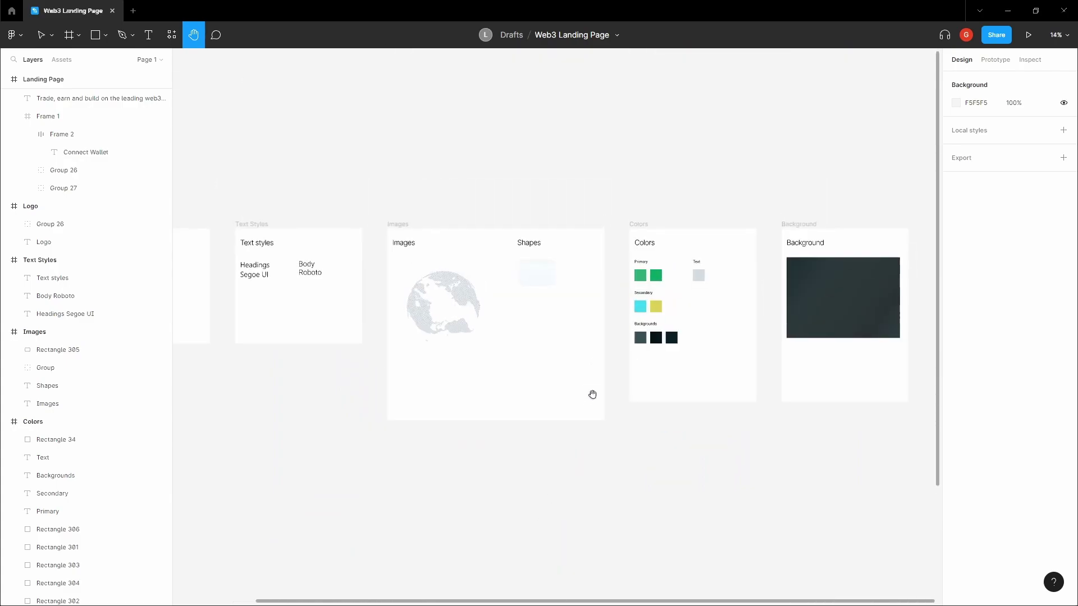
{"action": "scroll", "coordinate": [657, 313], "scroll_direction": "up", "scroll_amount": 5}
{"action": "left_click", "coordinate": [625, 305]}
{"action": "left_click", "coordinate": [977, 307]}
{"action": "left_click", "coordinate": [575, 412]}
Step: Give only the word "earn" in the hero headline a linear gradient fill
{"action": "scroll", "coordinate": [576, 393], "scroll_direction": "down", "scroll_amount": 5}
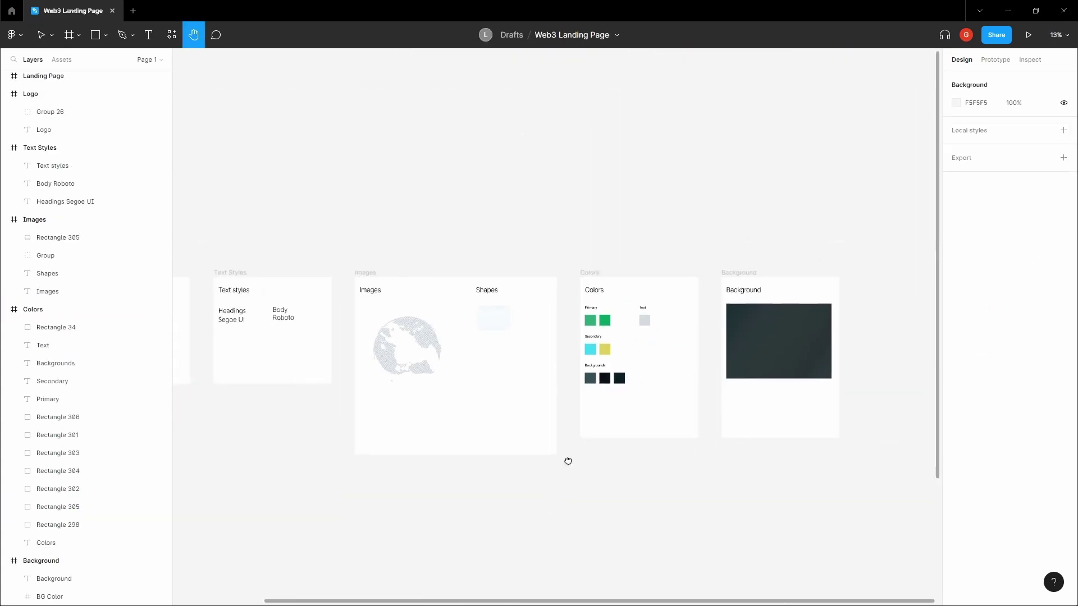
{"action": "left_click_drag", "start_coordinate": [569, 461], "coordinate": [772, 150]}
{"action": "scroll", "coordinate": [588, 411], "scroll_direction": "up", "scroll_amount": 4}
{"action": "left_click_drag", "start_coordinate": [715, 497], "coordinate": [672, 368]}
{"action": "scroll", "coordinate": [668, 368], "scroll_direction": "up", "scroll_amount": 3}
{"action": "double_click", "coordinate": [637, 352]}
{"action": "scroll", "coordinate": [637, 352], "scroll_direction": "up", "scroll_amount": 4}
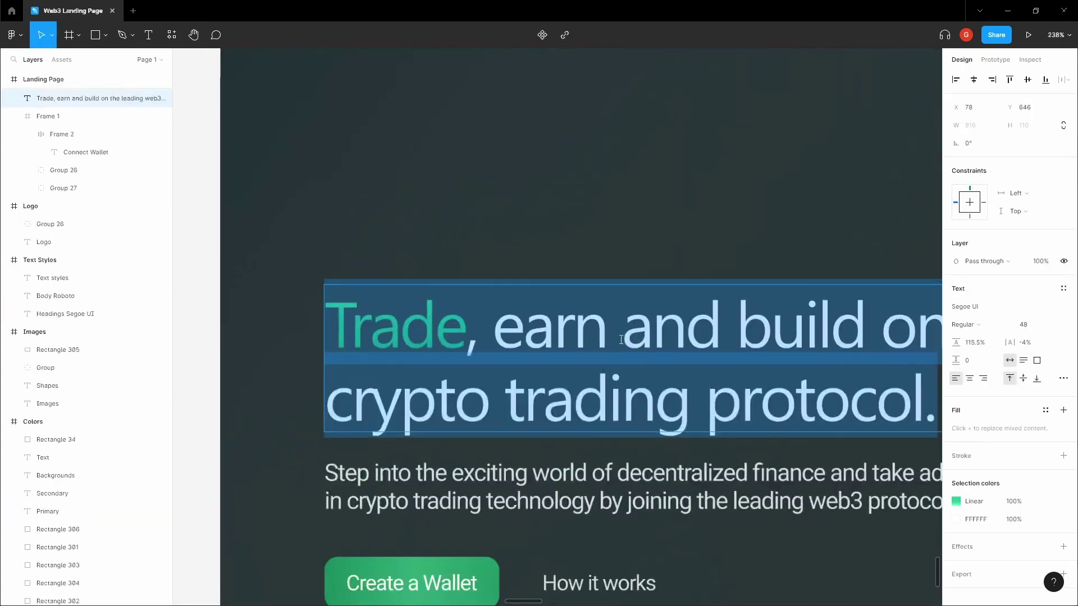
{"action": "left_click", "coordinate": [621, 340]}
{"action": "double_click", "coordinate": [608, 344]}
{"action": "left_click", "coordinate": [956, 429]}
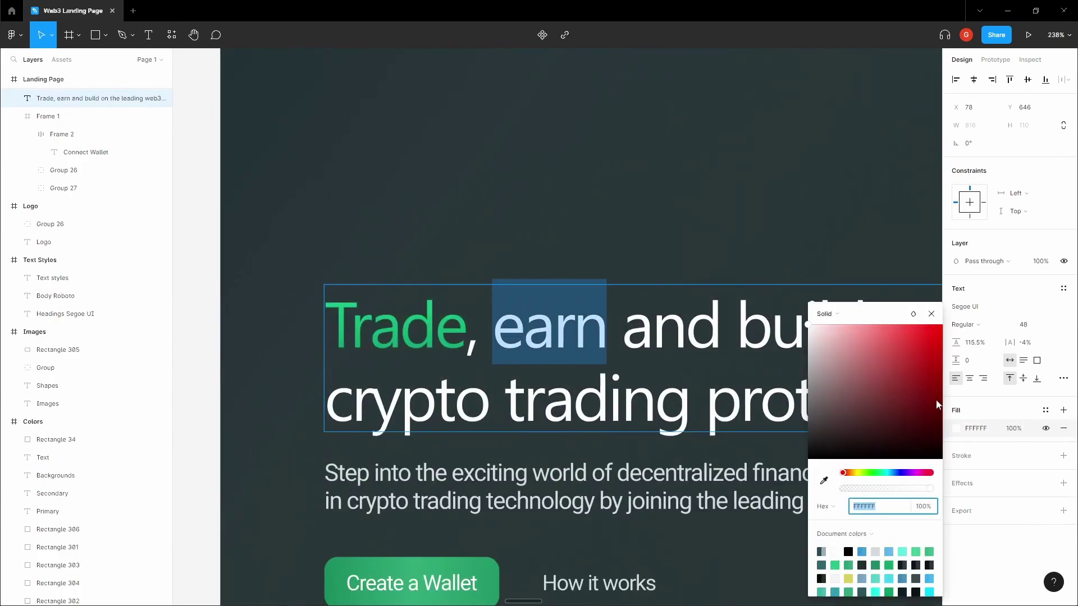
{"action": "left_click", "coordinate": [848, 318]}
{"action": "left_click", "coordinate": [835, 327]}
Step: Set both gradient stops of "earn" to 3CD5EF, with the last stop at 85% opacity
{"action": "left_click", "coordinate": [954, 430]}
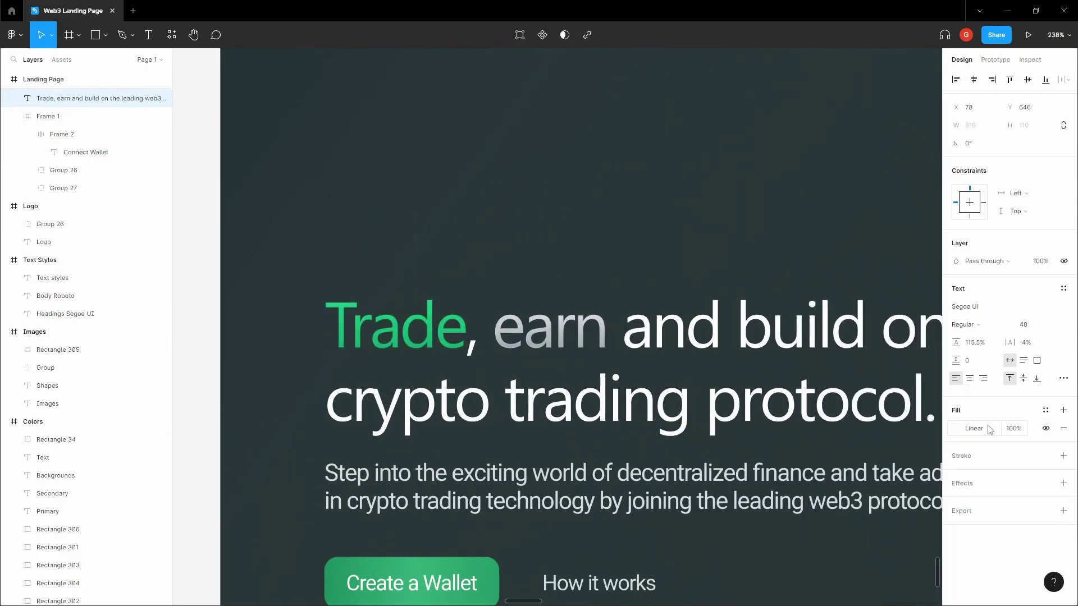
{"action": "left_click", "coordinate": [953, 431]}
{"action": "key", "text": "ctrl+v"}
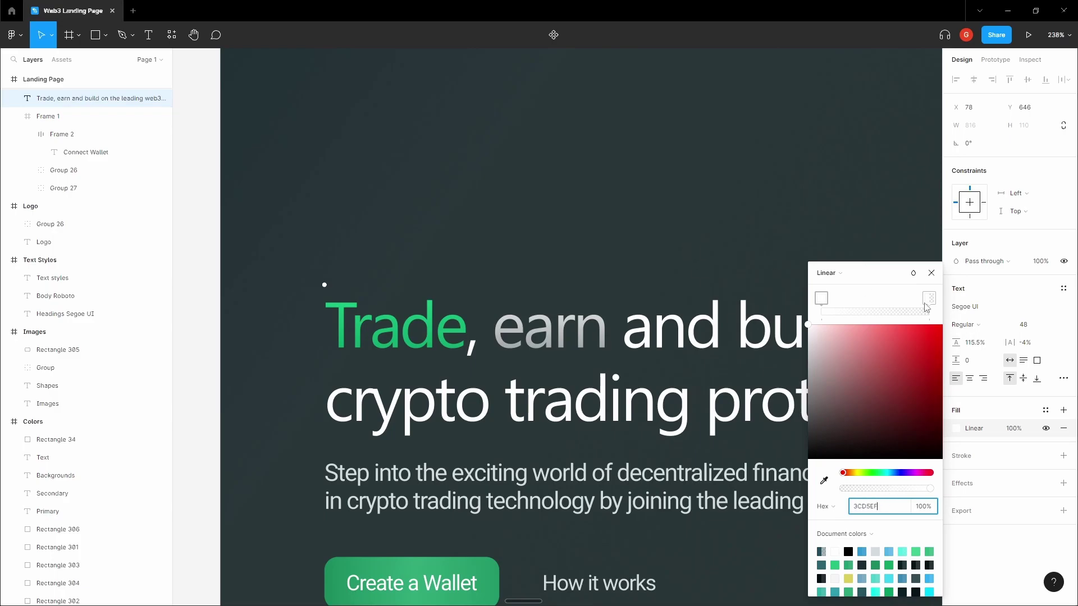
{"action": "left_click", "coordinate": [928, 300]}
{"action": "left_click", "coordinate": [867, 506]}
{"action": "type", "text": "3CD5EF"}
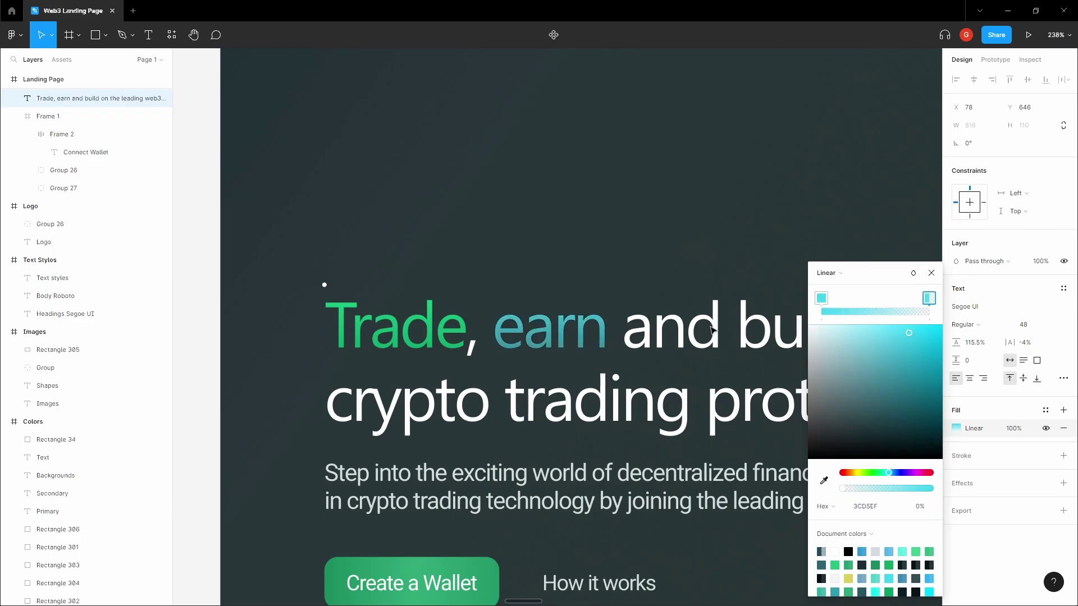
{"action": "left_click", "coordinate": [922, 507]}
{"action": "type", "text": "8"}
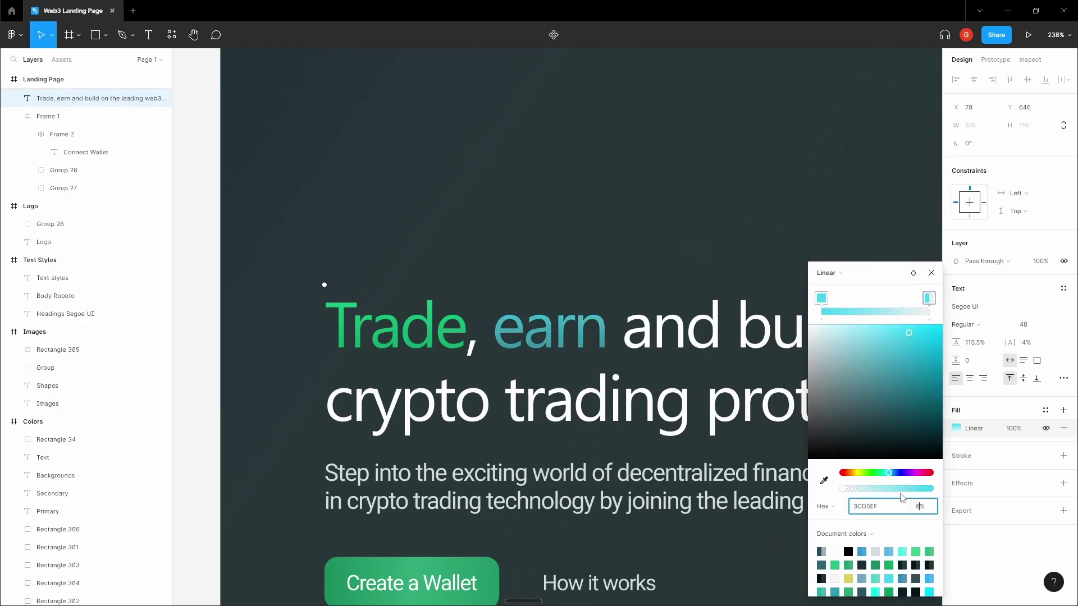
{"action": "type", "text": "5"}
{"action": "key", "text": "Return"}
Step: Add a light blue 65D1FF middle stop to the gradient of "earn" and lighten the first stop to DBFAFF
{"action": "left_click", "coordinate": [873, 311]}
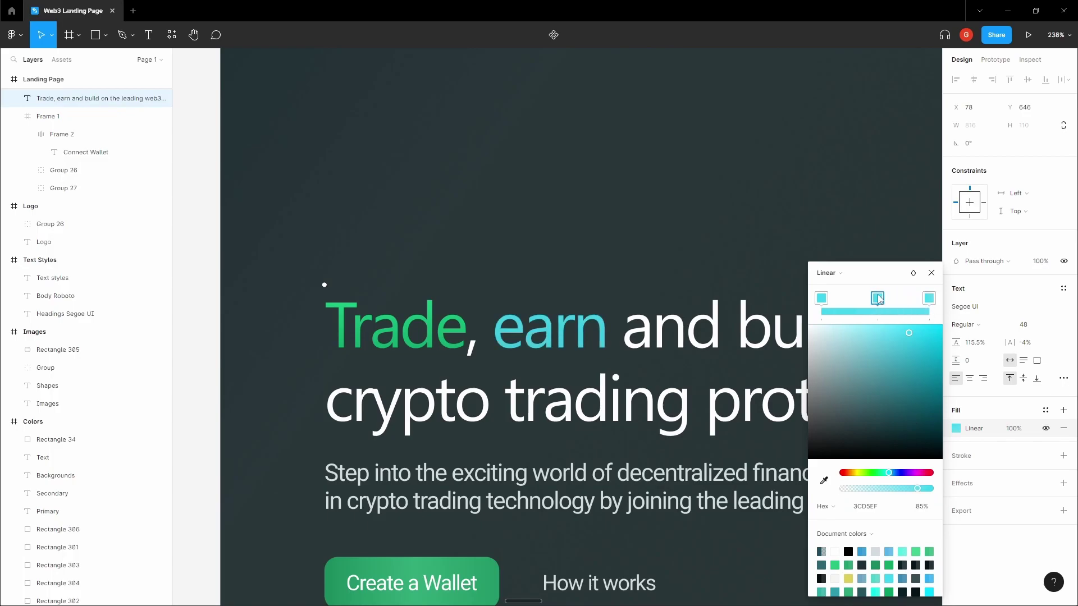
{"action": "left_click_drag", "start_coordinate": [891, 477], "coordinate": [893, 474]}
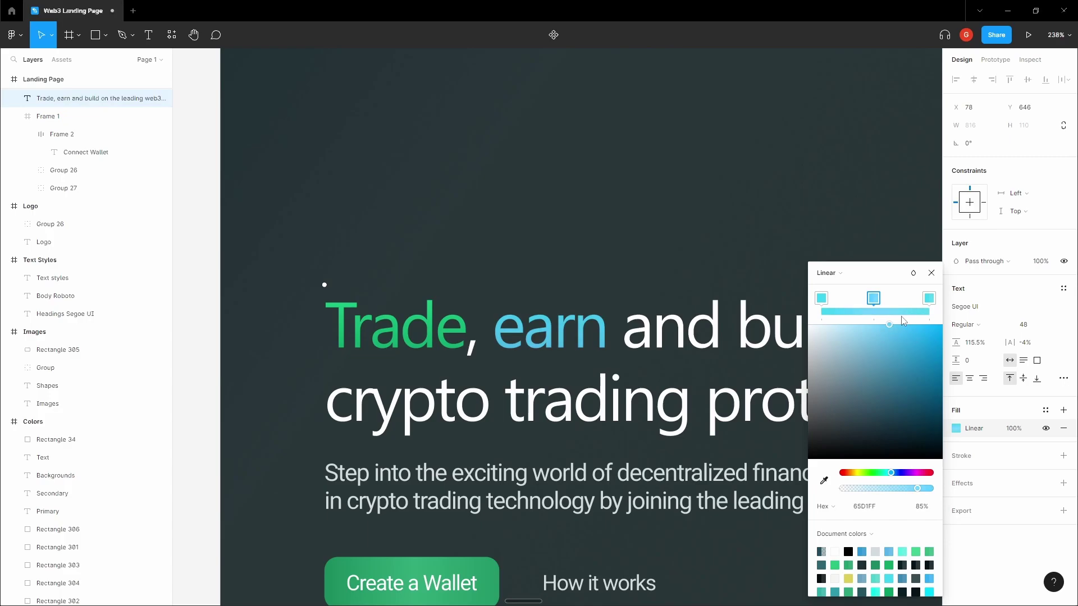
{"action": "left_click", "coordinate": [821, 298]}
{"action": "left_click_drag", "start_coordinate": [911, 339], "coordinate": [861, 328]}
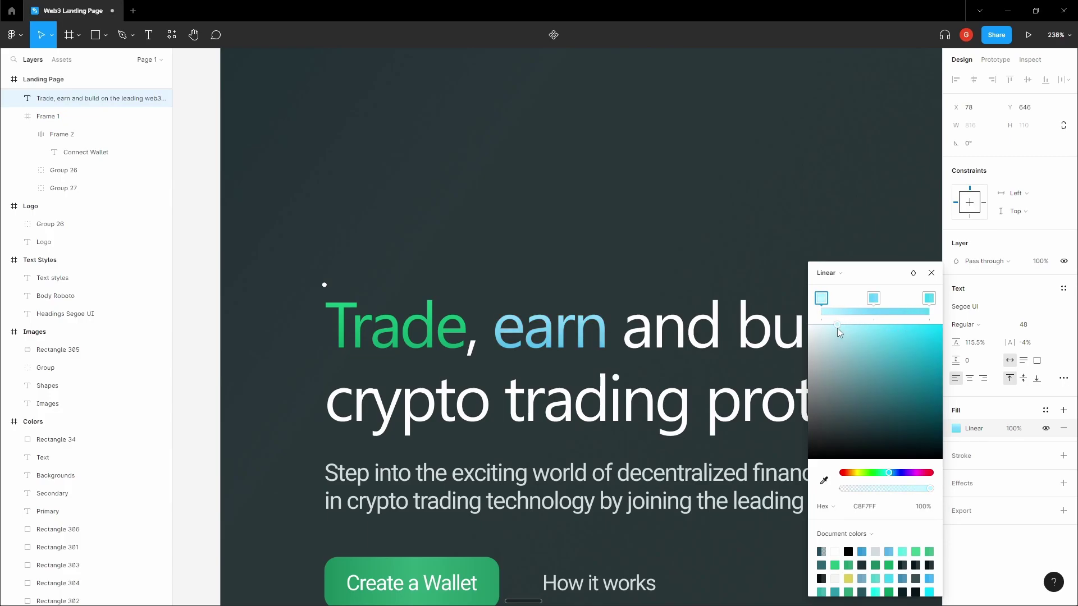
{"action": "left_click_drag", "start_coordinate": [821, 299], "coordinate": [823, 301]}
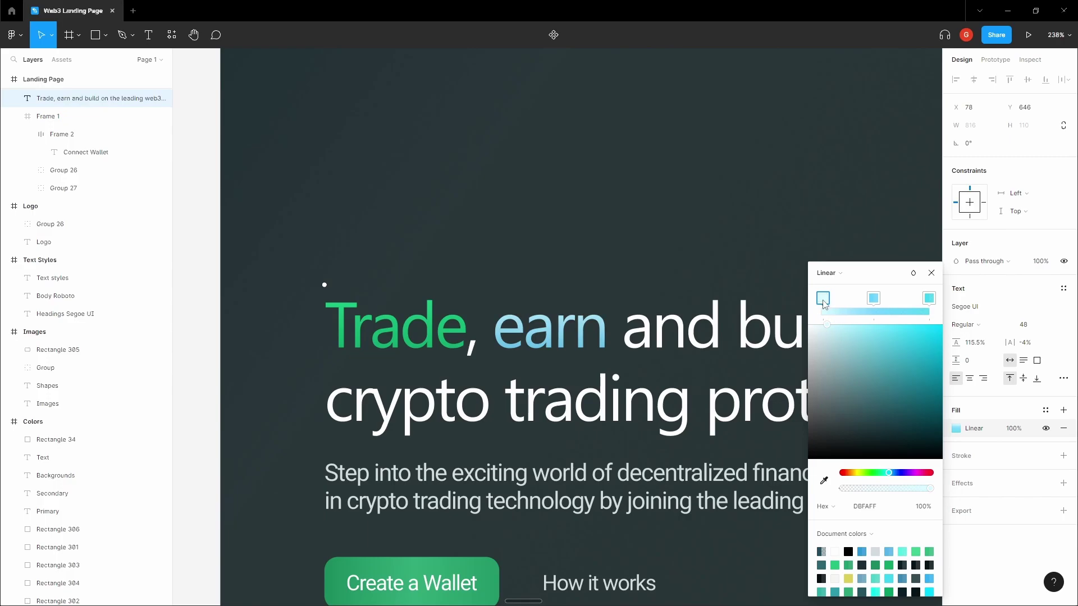
Step: Lighten the last gradient stop of "earn" to a pale cyan and deselect the headline
{"action": "left_click", "coordinate": [932, 300]}
{"action": "left_click", "coordinate": [843, 326]}
{"action": "mouse_move", "coordinate": [874, 298]}
{"action": "left_mouse_down"}
{"action": "mouse_move", "coordinate": [852, 301]}
{"action": "mouse_move", "coordinate": [876, 306]}
{"action": "left_mouse_up"}
{"action": "scroll", "coordinate": [712, 271], "scroll_direction": "down", "scroll_amount": 4}
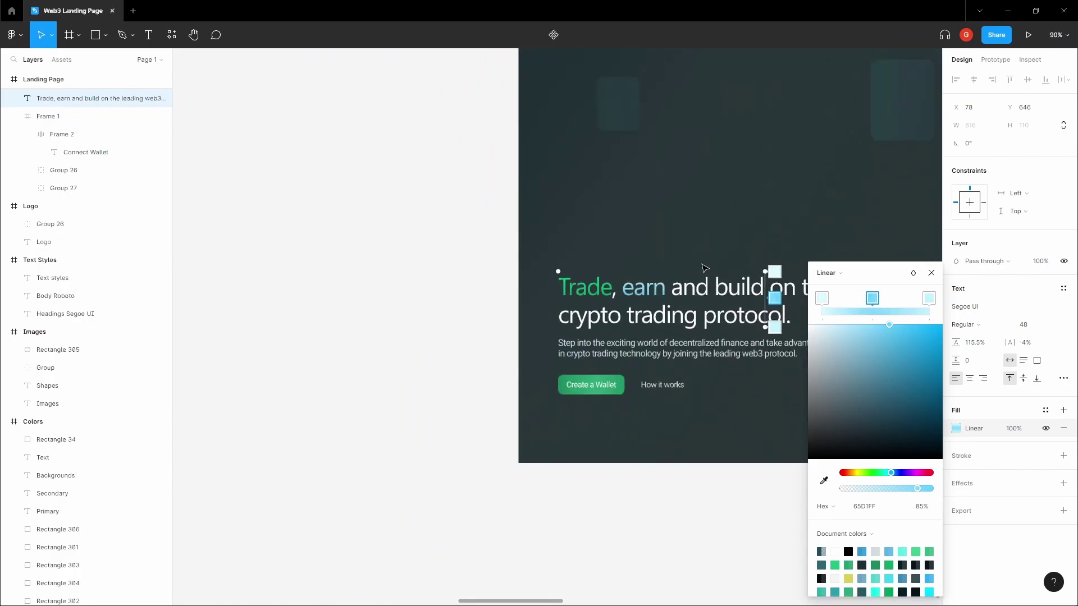
{"action": "left_click", "coordinate": [447, 252]}
Step: Copy the hex code of the yellow secondary swatch in the Colors frame
{"action": "key", "text": "space"}
{"action": "left_click_drag", "start_coordinate": [704, 275], "coordinate": [555, 337]}
{"action": "scroll", "coordinate": [610, 368], "scroll_direction": "down", "scroll_amount": 10}
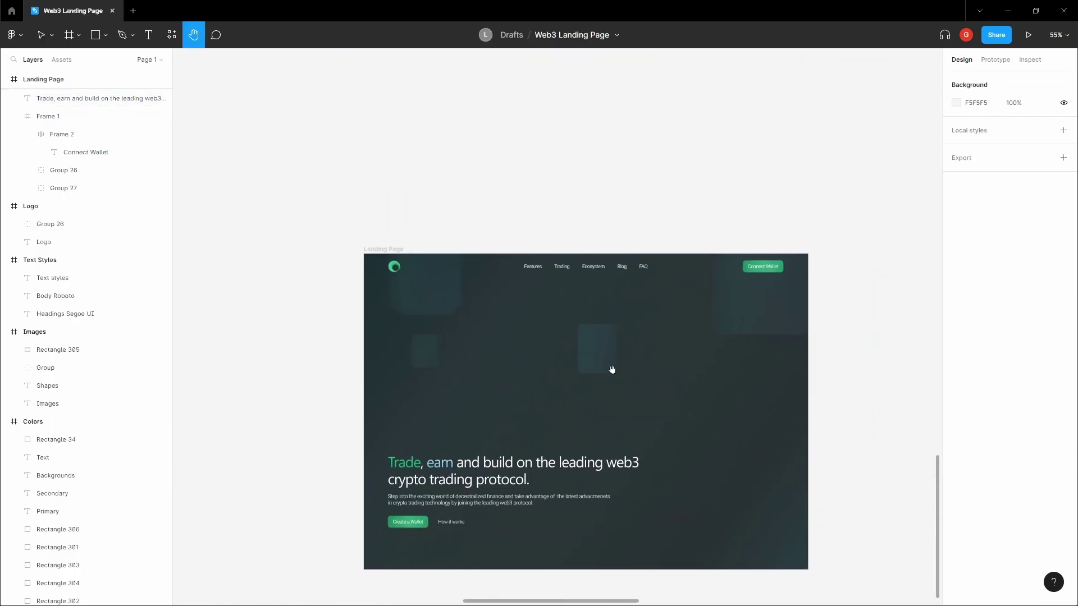
{"action": "left_click_drag", "start_coordinate": [735, 85], "coordinate": [598, 500]}
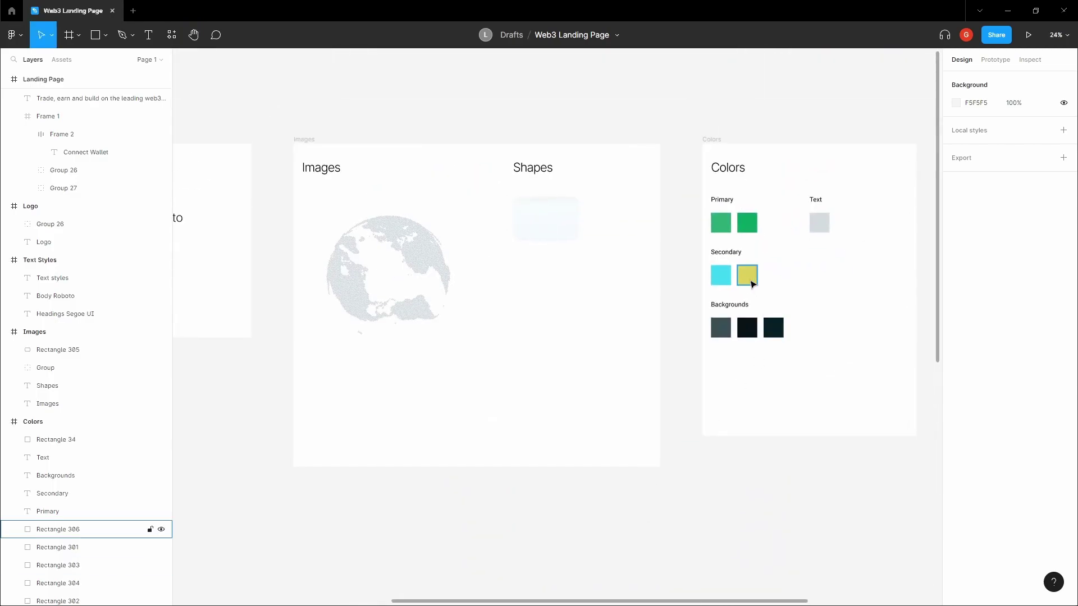
{"action": "left_click", "coordinate": [750, 280]}
{"action": "left_click", "coordinate": [732, 524]}
Step: Give only the word "build" in the hero headline a linear gradient fill
{"action": "key", "text": "space"}
{"action": "left_click_drag", "start_coordinate": [731, 525], "coordinate": [724, 112]}
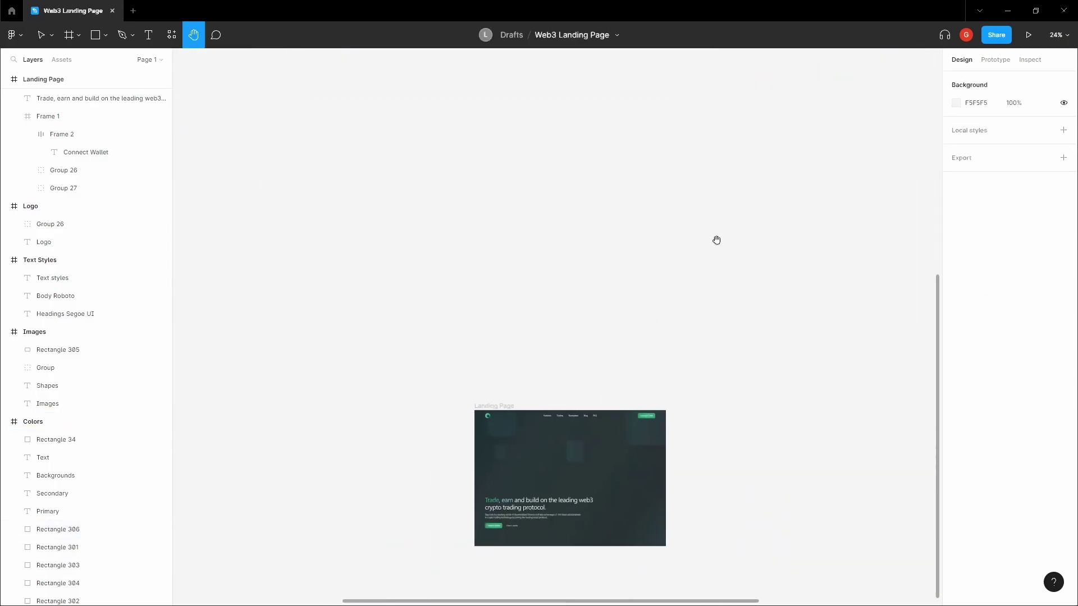
{"action": "scroll", "coordinate": [577, 449], "scroll_direction": "up", "scroll_amount": 10}
{"action": "left_click_drag", "start_coordinate": [568, 468], "coordinate": [646, 399]}
{"action": "double_click", "coordinate": [607, 398]}
{"action": "scroll", "coordinate": [610, 399], "scroll_direction": "up", "scroll_amount": 5}
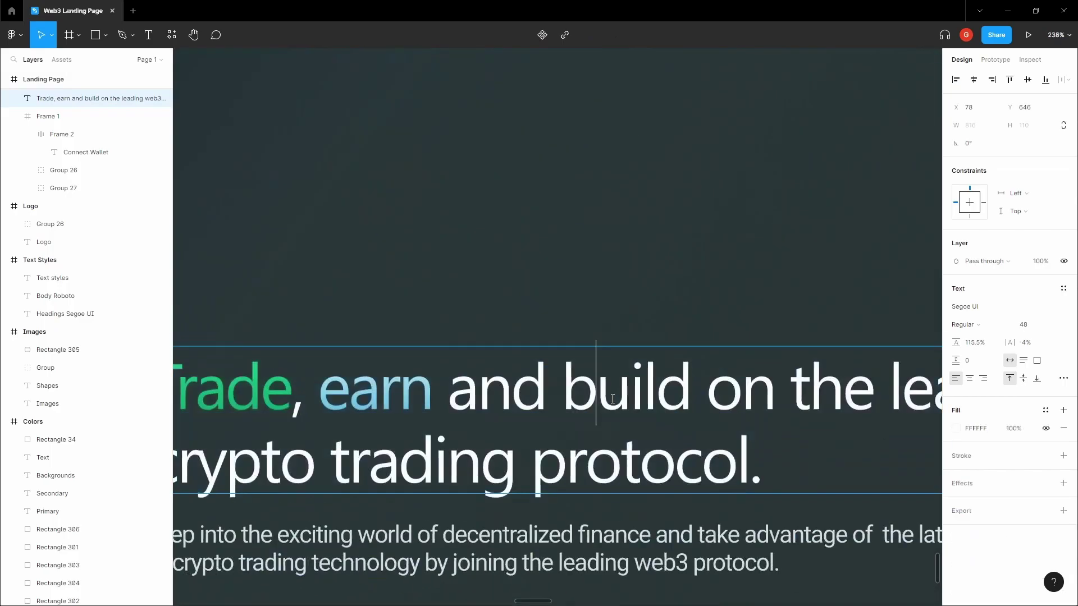
{"action": "left_click_drag", "start_coordinate": [561, 393], "coordinate": [692, 396]}
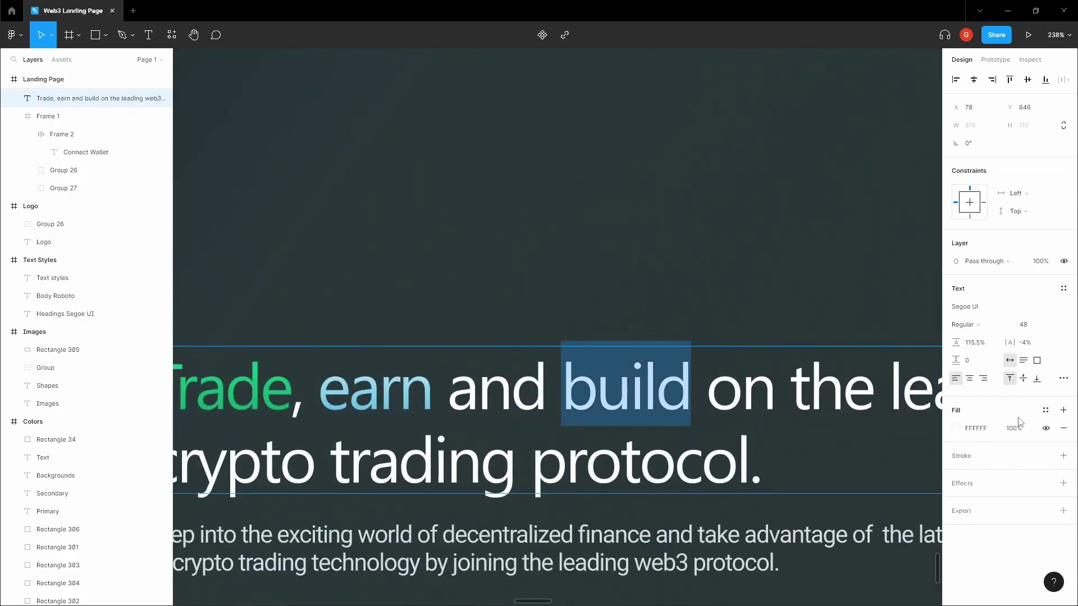
{"action": "left_click", "coordinate": [955, 428]}
{"action": "left_click", "coordinate": [825, 312]}
{"action": "left_click", "coordinate": [841, 327]}
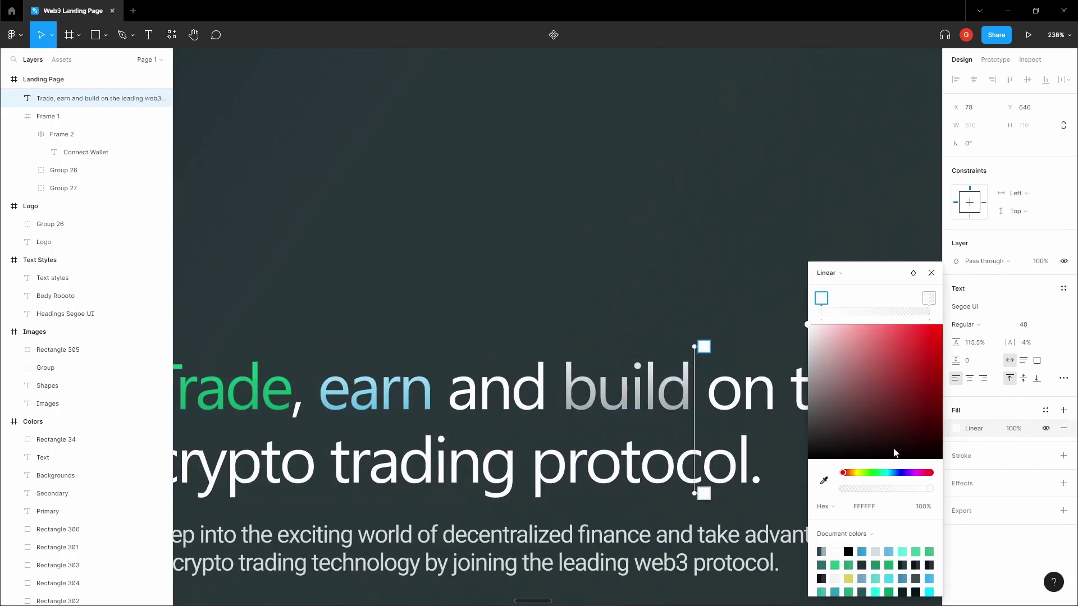
Step: Set both gradient stops of "build" to DCCF59, with the last stop at 85% opacity
{"action": "left_click", "coordinate": [870, 507]}
{"action": "type", "text": "DCCF59"}
{"action": "left_click", "coordinate": [930, 298]}
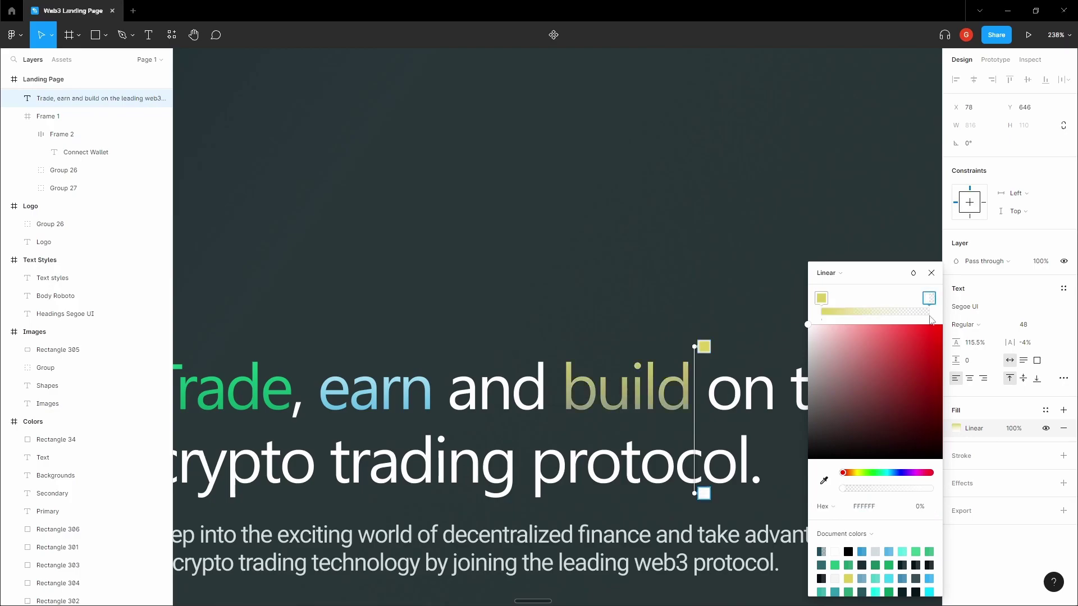
{"action": "left_click", "coordinate": [879, 507]}
{"action": "type", "text": "DCCF59"}
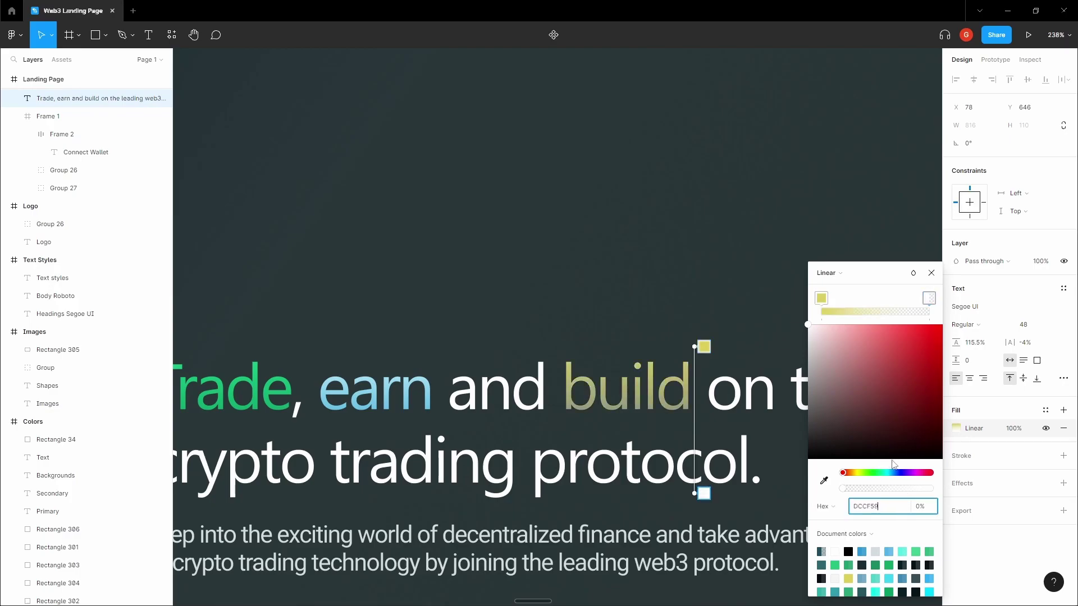
{"action": "left_click", "coordinate": [920, 508]}
{"action": "key", "text": "Return"}
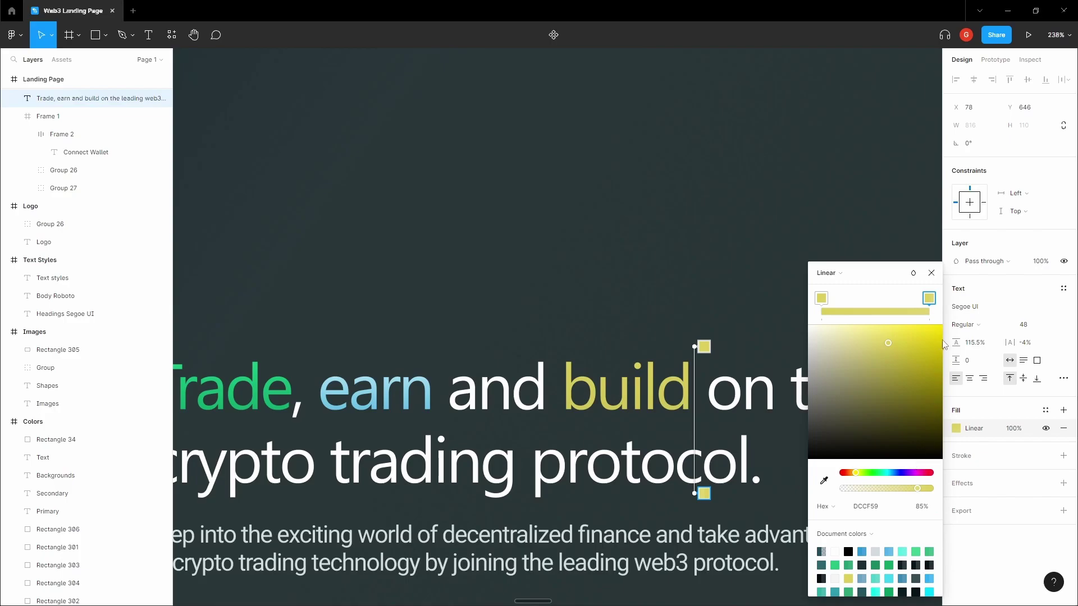
Step: Add a middle stop to the gradient of "build" and lighten the outer stops to a paler yellow
{"action": "left_click_drag", "start_coordinate": [904, 301], "coordinate": [880, 301]}
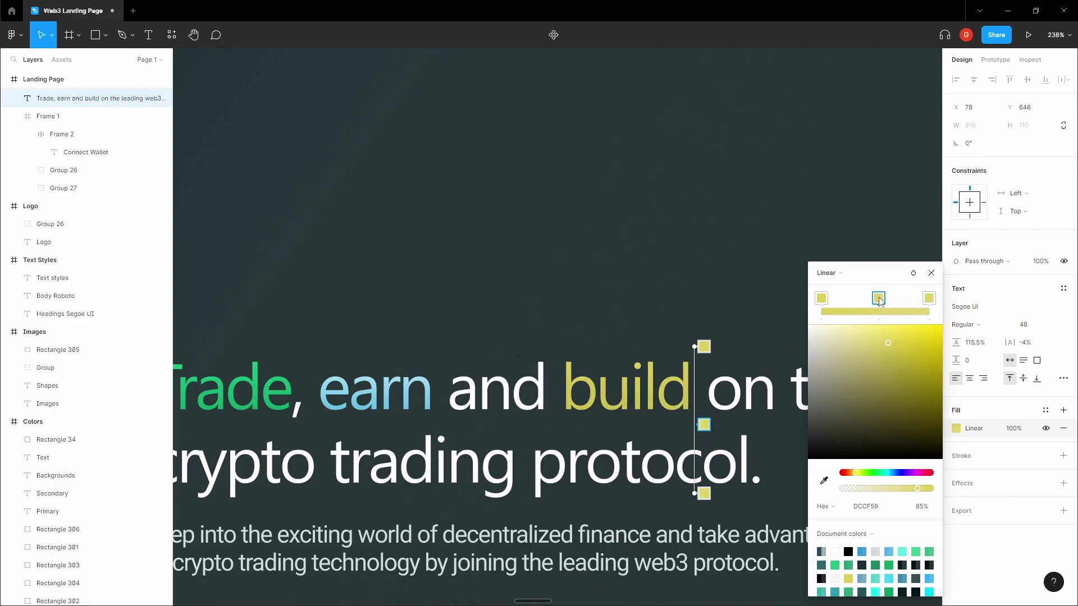
{"action": "left_click", "coordinate": [821, 297]}
{"action": "left_click_drag", "start_coordinate": [890, 340], "coordinate": [857, 338]}
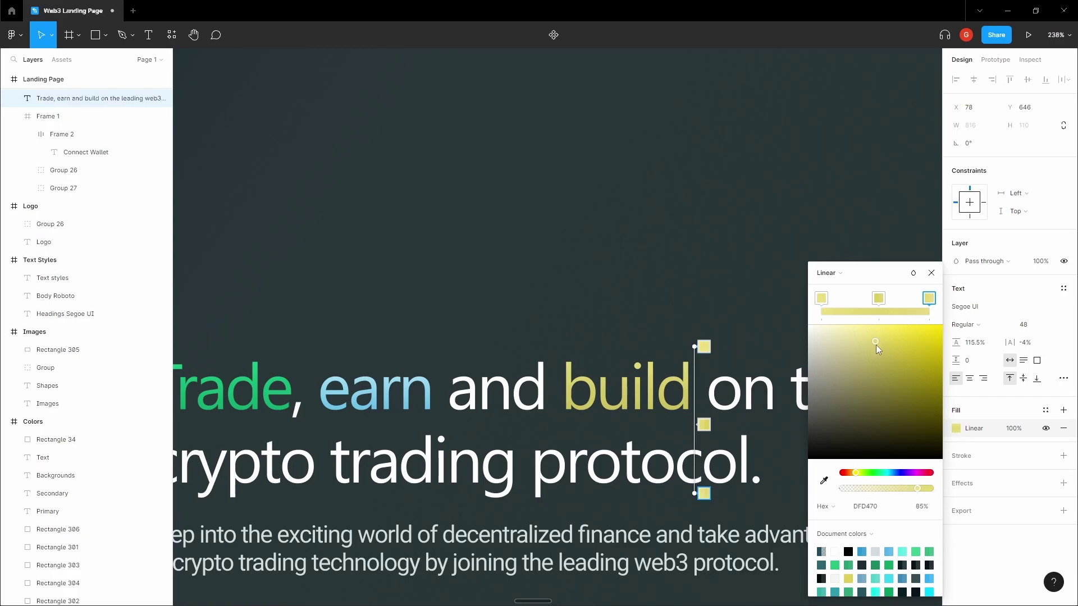
Step: Brighten the middle stop of "build" to a vivid yellow and add a fourth stop of F6EF3B at 45% opacity
{"action": "left_click", "coordinate": [879, 298]}
{"action": "left_click", "coordinate": [898, 339]}
{"action": "left_click_drag", "start_coordinate": [905, 336], "coordinate": [902, 302]}
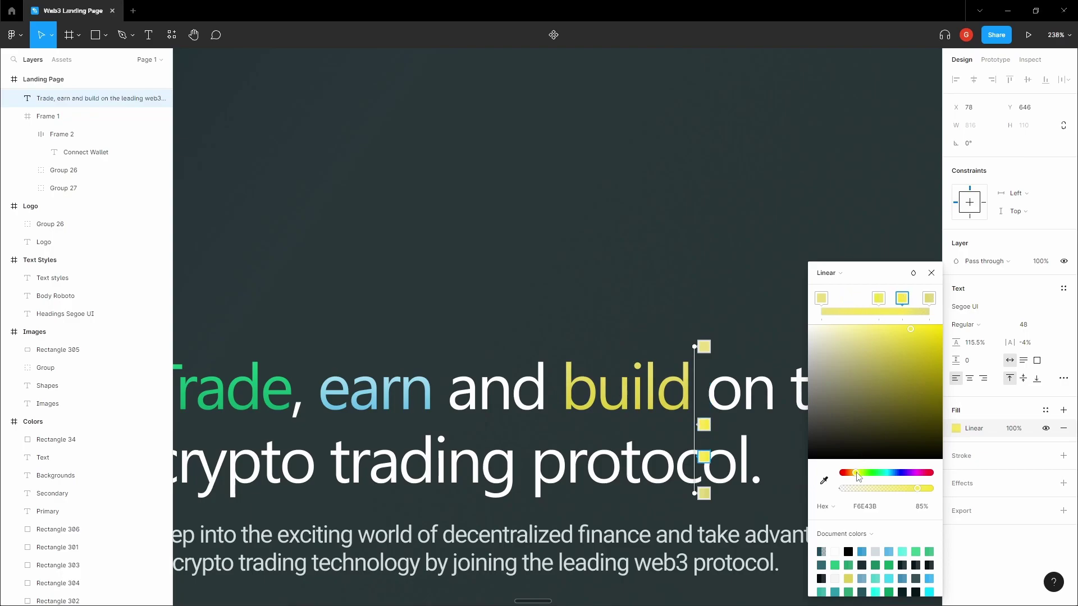
{"action": "left_click_drag", "start_coordinate": [858, 476], "coordinate": [859, 477]}
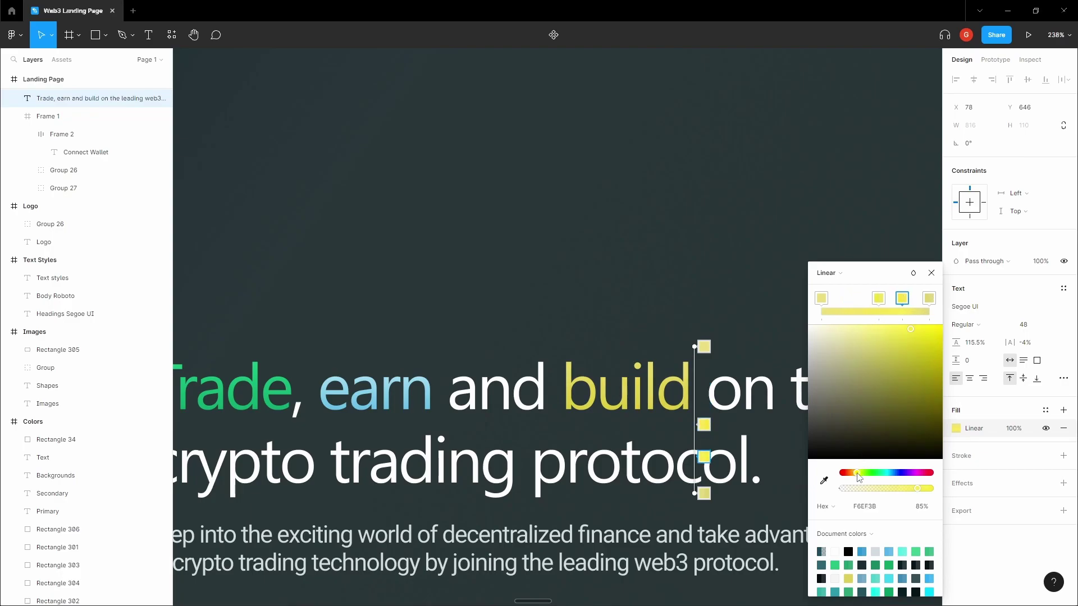
{"action": "left_click", "coordinate": [919, 504]}
{"action": "type", "text": "45"}
{"action": "key", "text": "Return"}
{"action": "scroll", "coordinate": [742, 270], "scroll_direction": "down", "scroll_amount": 4}
{"action": "left_click", "coordinate": [318, 290]}
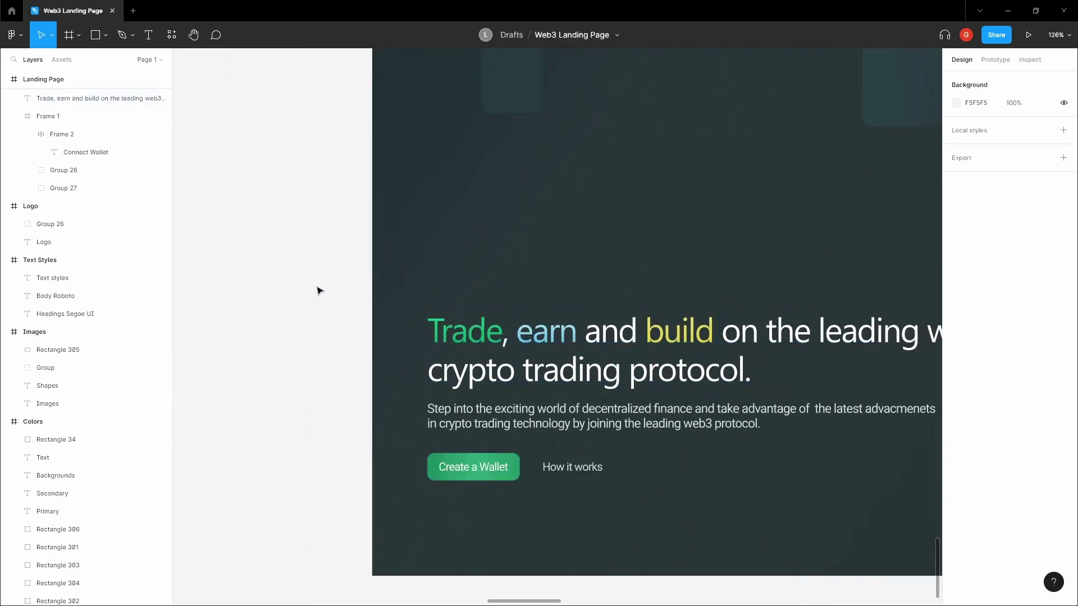
Step: Copy the dotted globe graphic from the Images frame
{"action": "key", "text": "h"}
{"action": "left_click_drag", "start_coordinate": [790, 279], "coordinate": [610, 306]}
{"action": "scroll", "coordinate": [693, 284], "scroll_direction": "down", "scroll_amount": 1}
{"action": "scroll", "coordinate": [567, 341], "scroll_direction": "down", "scroll_amount": 2}
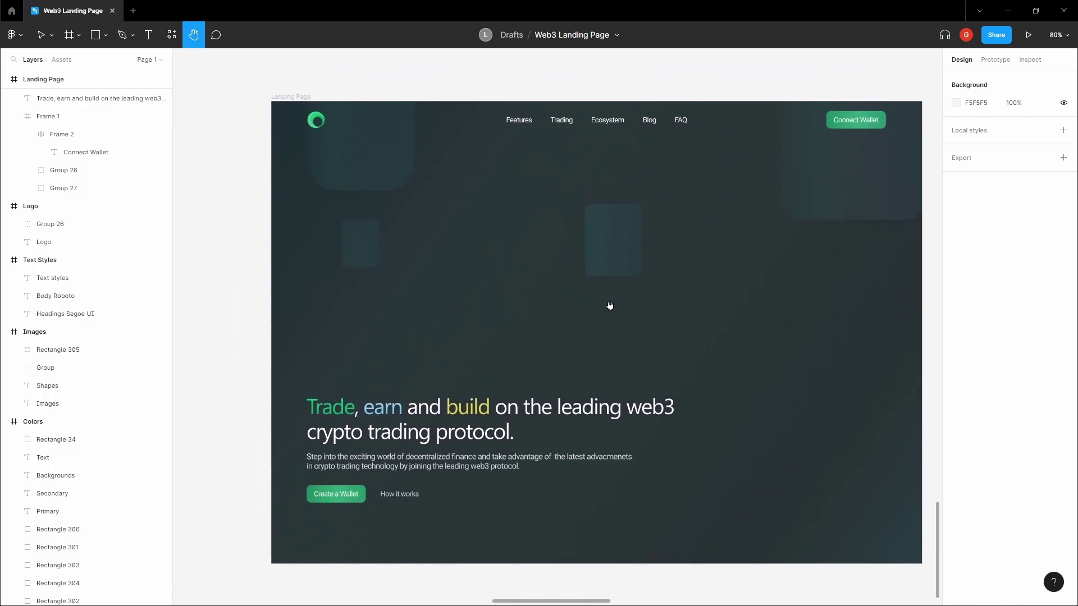
{"action": "left_click", "coordinate": [613, 311], "text": "ctrl"}
{"action": "scroll", "coordinate": [612, 309], "scroll_direction": "down", "scroll_amount": 3}
{"action": "left_click", "coordinate": [506, 172]}
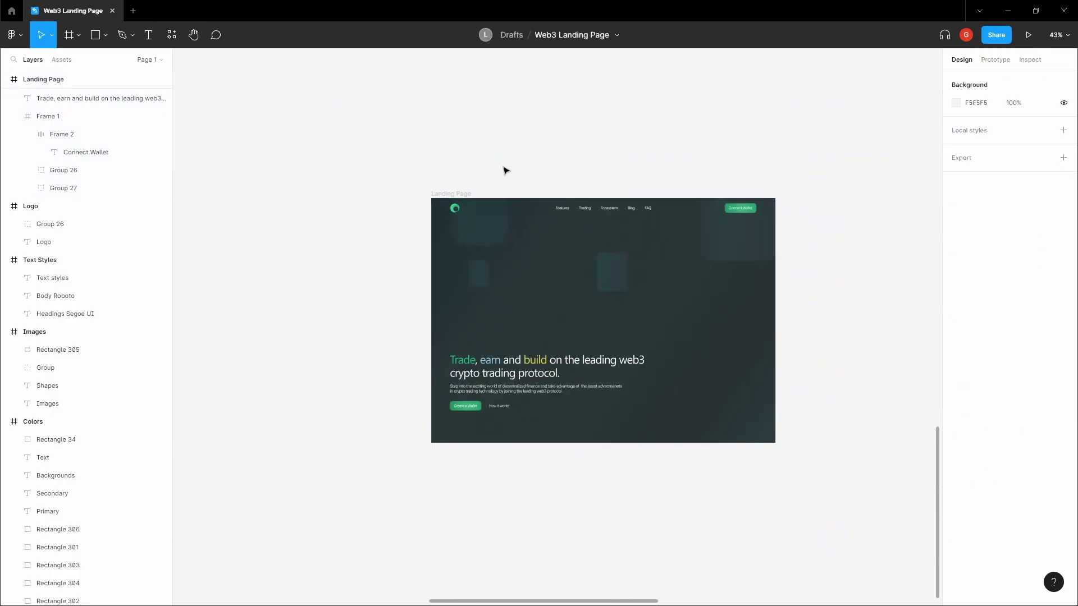
{"action": "left_click_drag", "start_coordinate": [506, 171], "coordinate": [599, 330]}
{"action": "scroll", "coordinate": [520, 194], "scroll_direction": "down", "scroll_amount": 2}
{"action": "scroll", "coordinate": [600, 330], "scroll_direction": "down", "scroll_amount": 2}
{"action": "left_click_drag", "start_coordinate": [538, 104], "coordinate": [630, 436]}
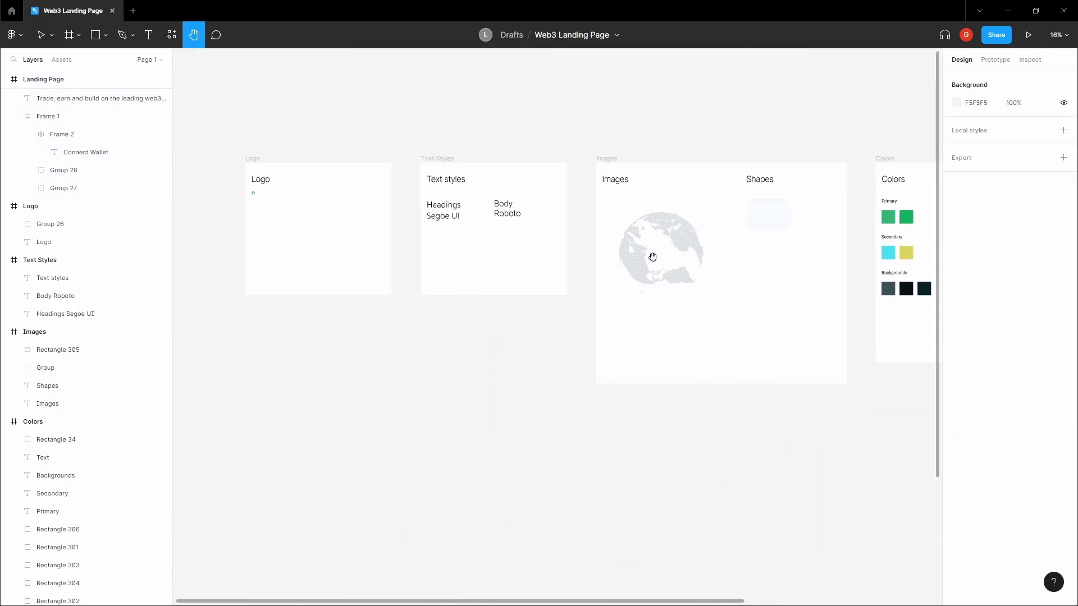
{"action": "right_click", "coordinate": [673, 230]}
{"action": "left_click", "coordinate": [846, 474]}
Step: Paste the globe graphic into the Landing Page frame
{"action": "left_click_drag", "start_coordinate": [836, 496], "coordinate": [660, 248]}
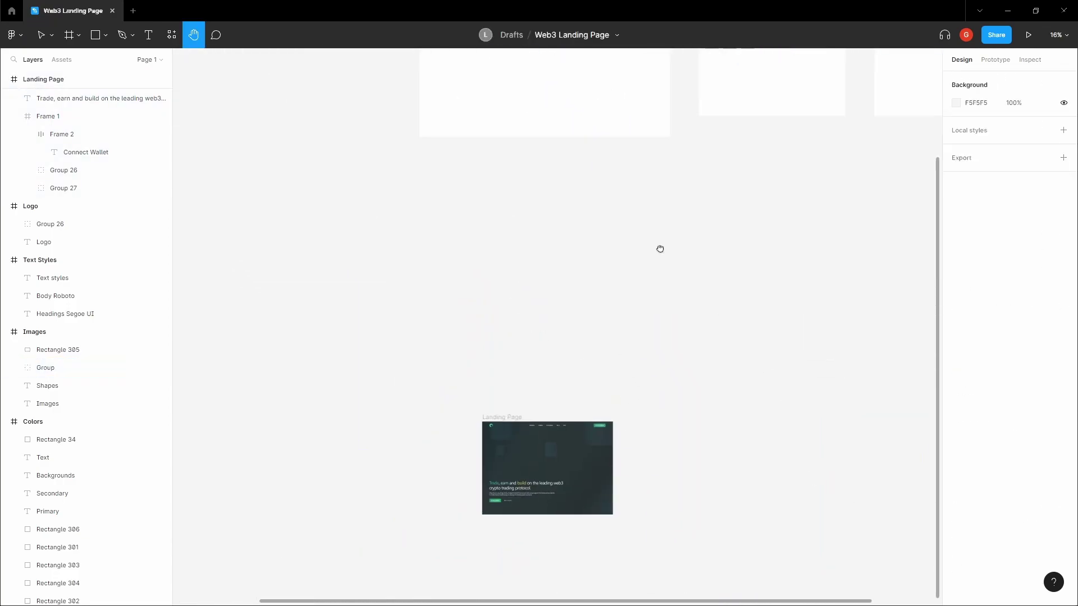
{"action": "left_click_drag", "start_coordinate": [590, 385], "coordinate": [620, 206]}
{"action": "left_click", "coordinate": [545, 235]}
{"action": "scroll", "coordinate": [562, 241], "scroll_direction": "up", "scroll_amount": 3}
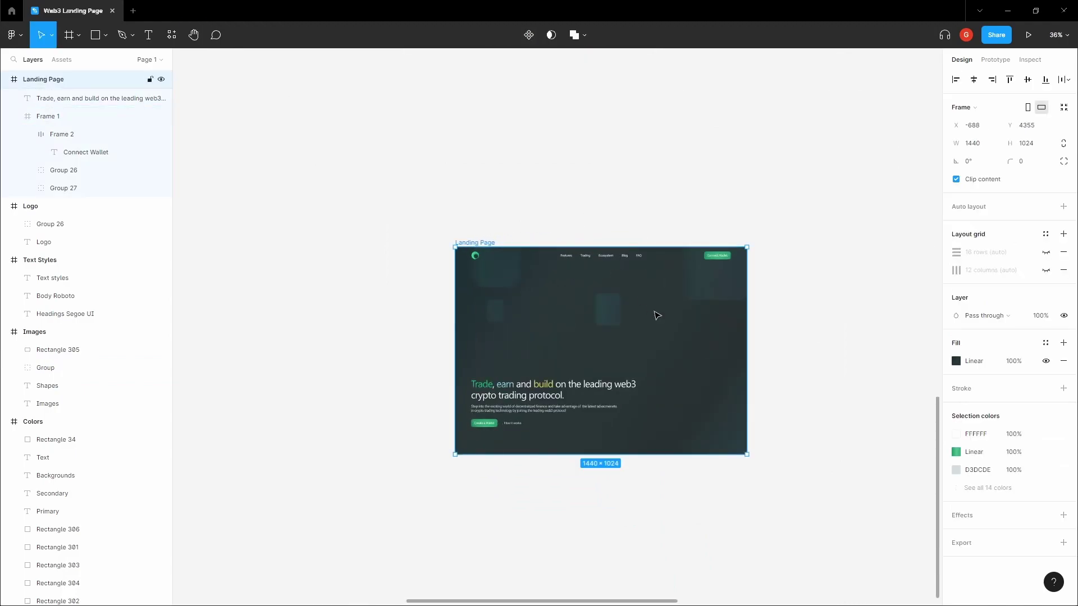
{"action": "key", "text": "ctrl+v"}
{"action": "key", "text": "Escape"}
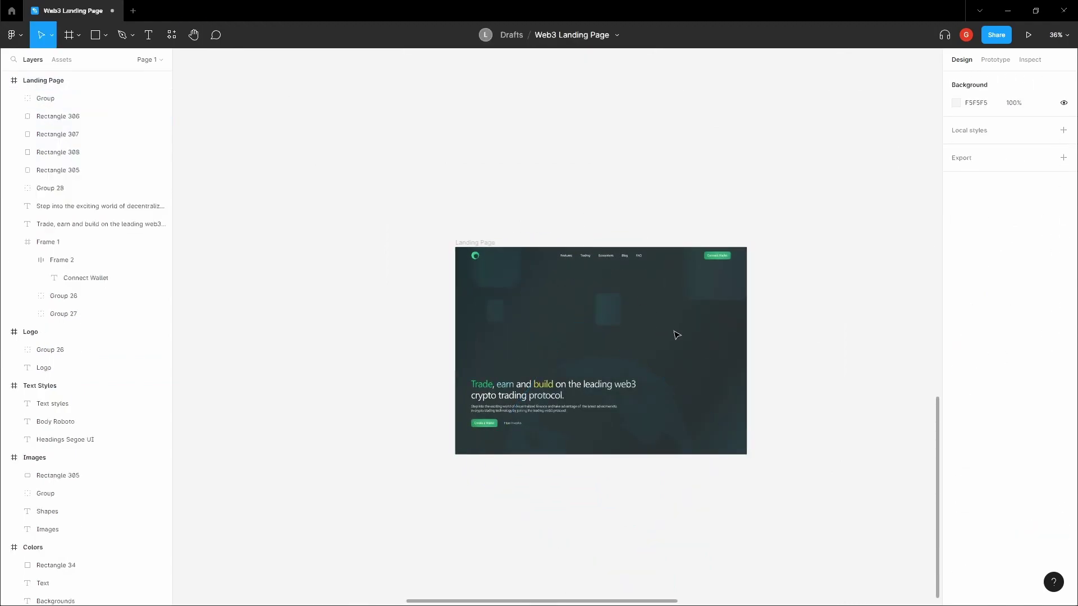
Step: Show the 12-column layout grid of the Landing Page frame
{"action": "left_click", "coordinate": [481, 242]}
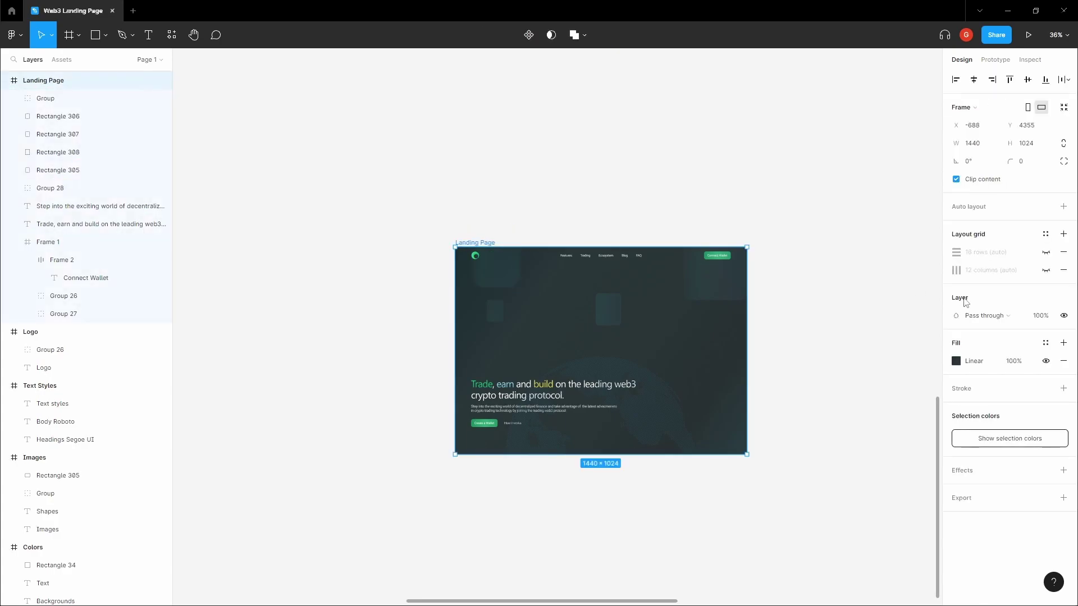
{"action": "left_click", "coordinate": [875, 322]}
{"action": "scroll", "coordinate": [797, 328], "scroll_direction": "down", "scroll_amount": 3}
{"action": "left_click", "coordinate": [712, 334]}
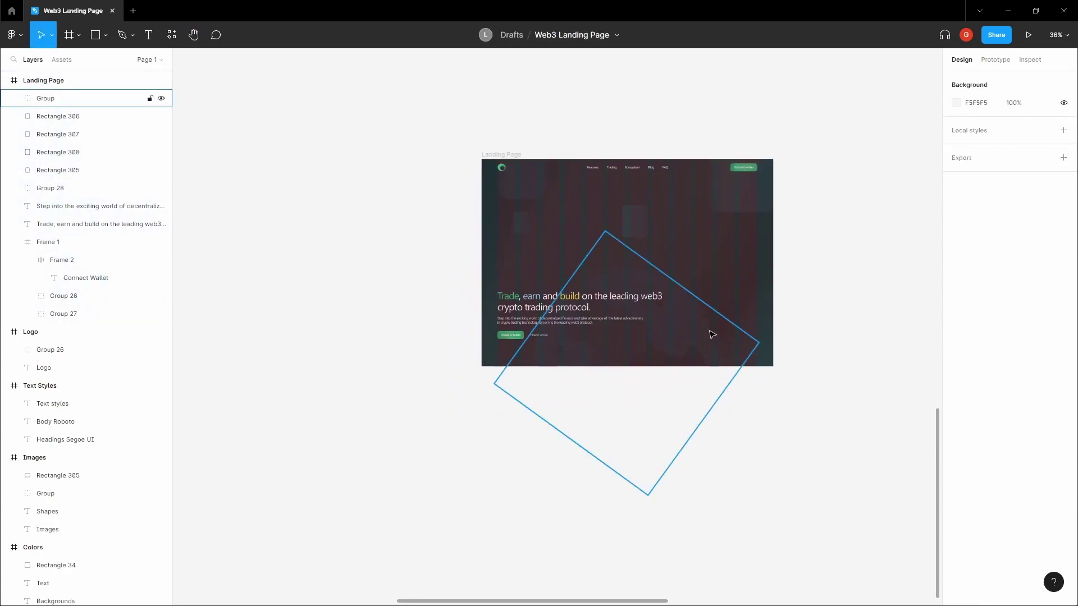
{"action": "left_click_drag", "start_coordinate": [713, 332], "coordinate": [791, 321]}
{"action": "scroll", "coordinate": [731, 328], "scroll_direction": "up", "scroll_amount": 2}
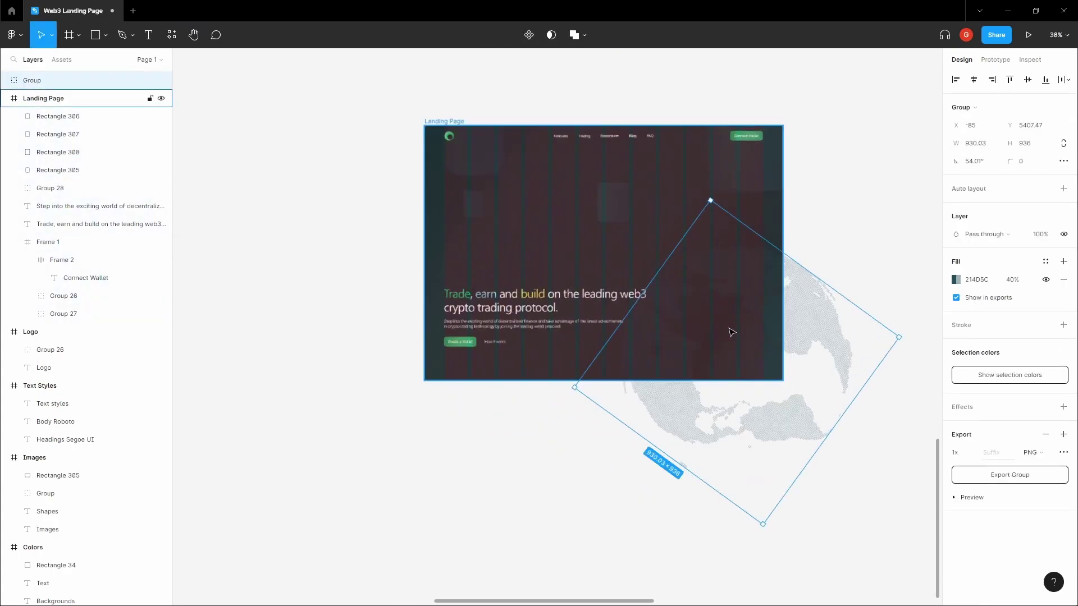
{"action": "key", "text": "ctrl+z"}
Step: Position the globe in the page's lower right corner at X 544, with its visible left edge aligned to a grid column
{"action": "left_click_drag", "start_coordinate": [626, 279], "coordinate": [715, 307]}
{"action": "scroll", "coordinate": [688, 279], "scroll_direction": "up", "scroll_amount": 3}
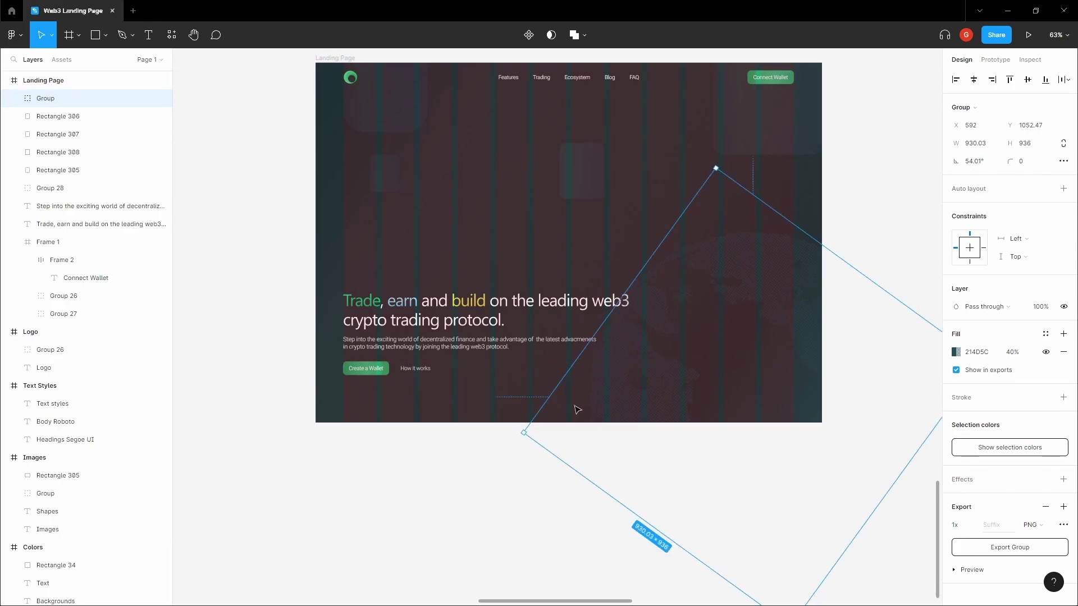
{"action": "scroll", "coordinate": [570, 399], "scroll_direction": "up", "scroll_amount": 3}
{"action": "left_click_drag", "start_coordinate": [624, 382], "coordinate": [595, 382]}
{"action": "scroll", "coordinate": [598, 385], "scroll_direction": "up", "scroll_amount": 10}
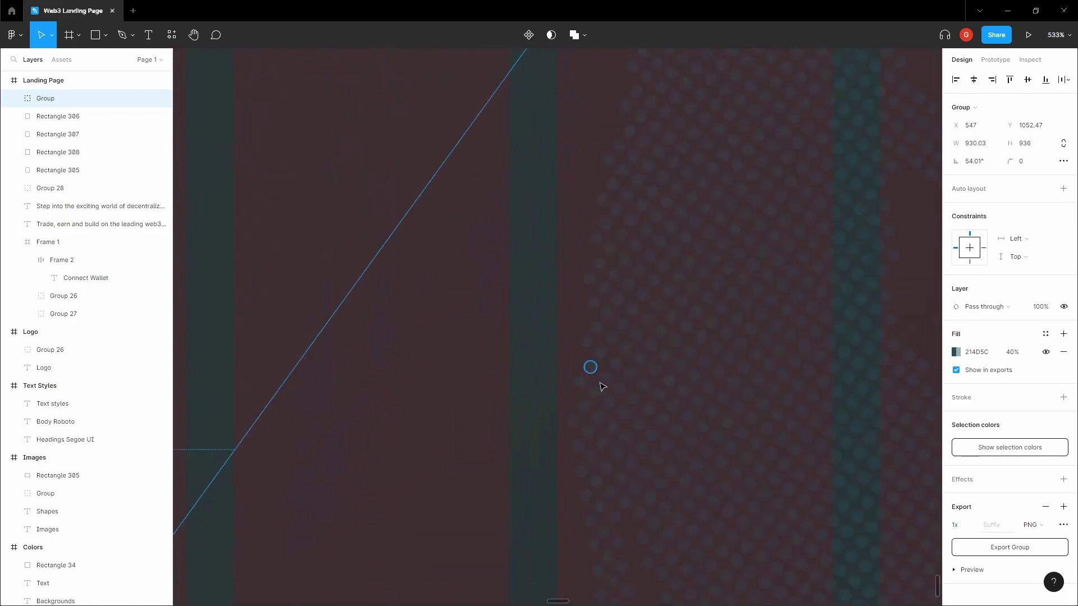
{"action": "scroll", "coordinate": [603, 386], "scroll_direction": "down", "scroll_amount": 15}
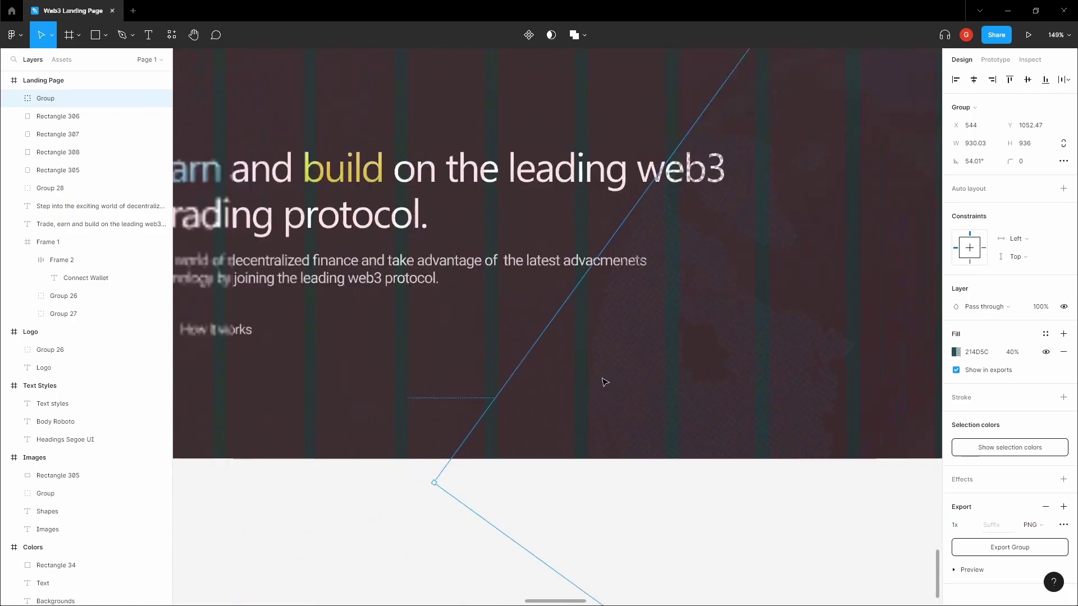
{"action": "scroll", "coordinate": [544, 388], "scroll_direction": "down", "scroll_amount": 3}
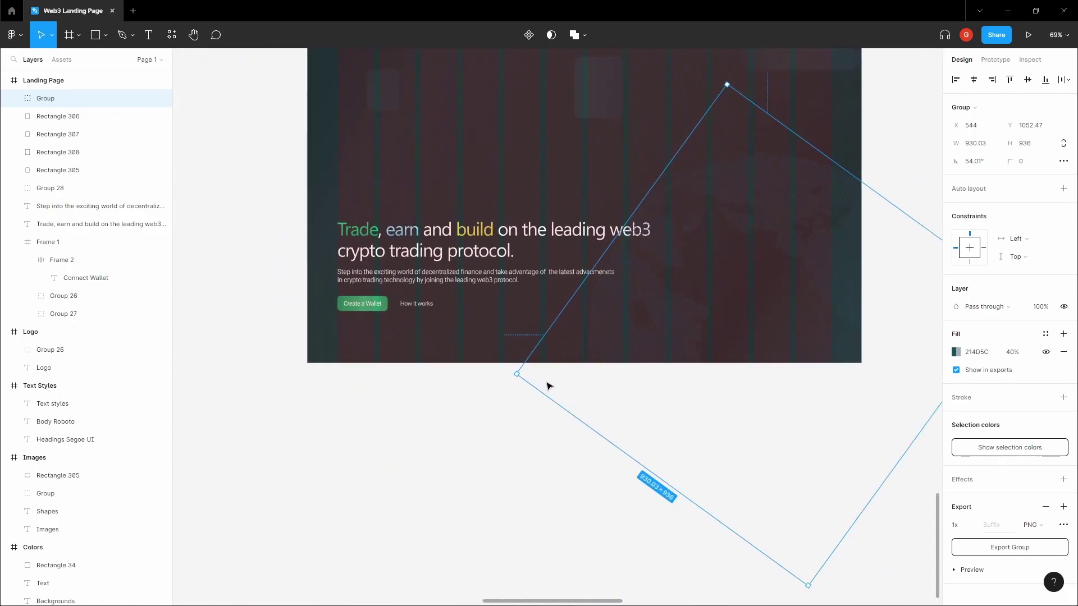
{"action": "left_click", "coordinate": [508, 392]}
Step: Hide the 12-column layout grid of the Landing Page frame
{"action": "scroll", "coordinate": [522, 426], "scroll_direction": "up", "scroll_amount": 3}
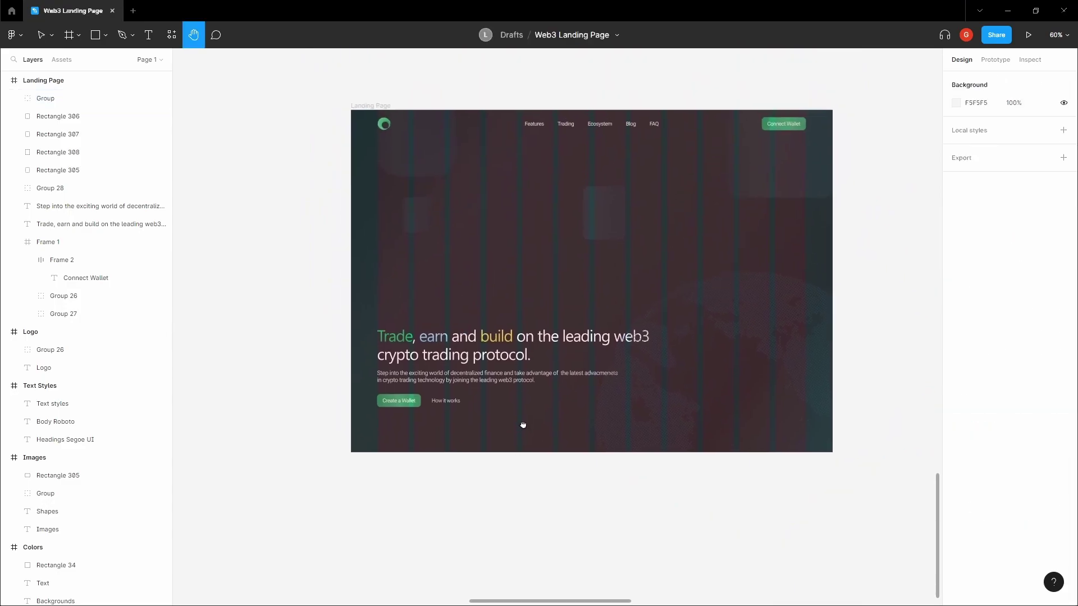
{"action": "left_click", "coordinate": [371, 107]}
{"action": "scroll", "coordinate": [869, 219], "scroll_direction": "right", "scroll_amount": 2}
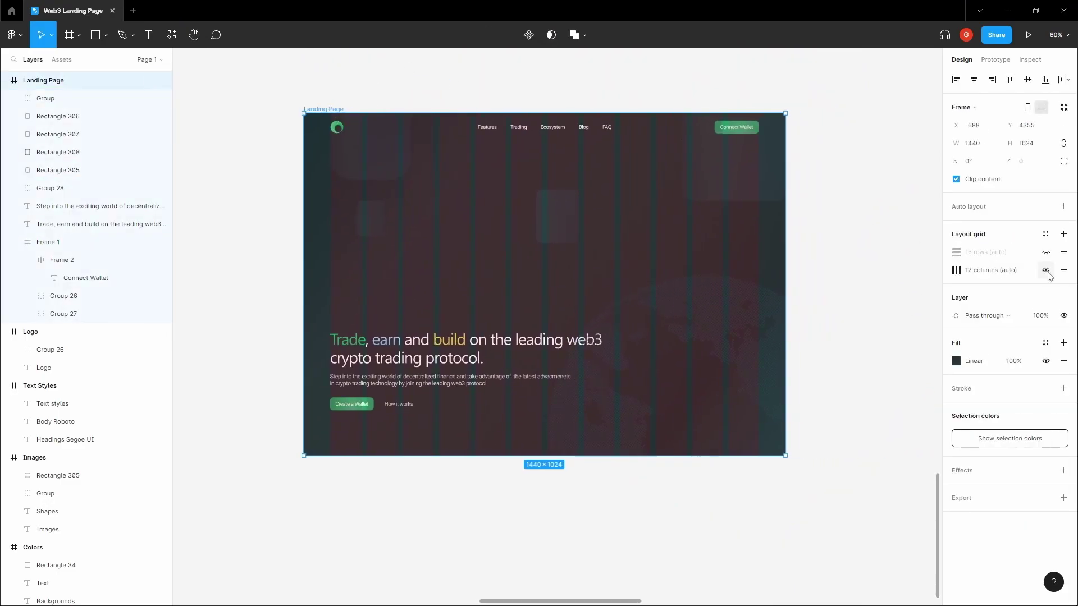
{"action": "left_click", "coordinate": [1046, 270]}
{"action": "left_click", "coordinate": [798, 245]}
{"action": "scroll", "coordinate": [736, 255], "scroll_direction": "up", "scroll_amount": 3}
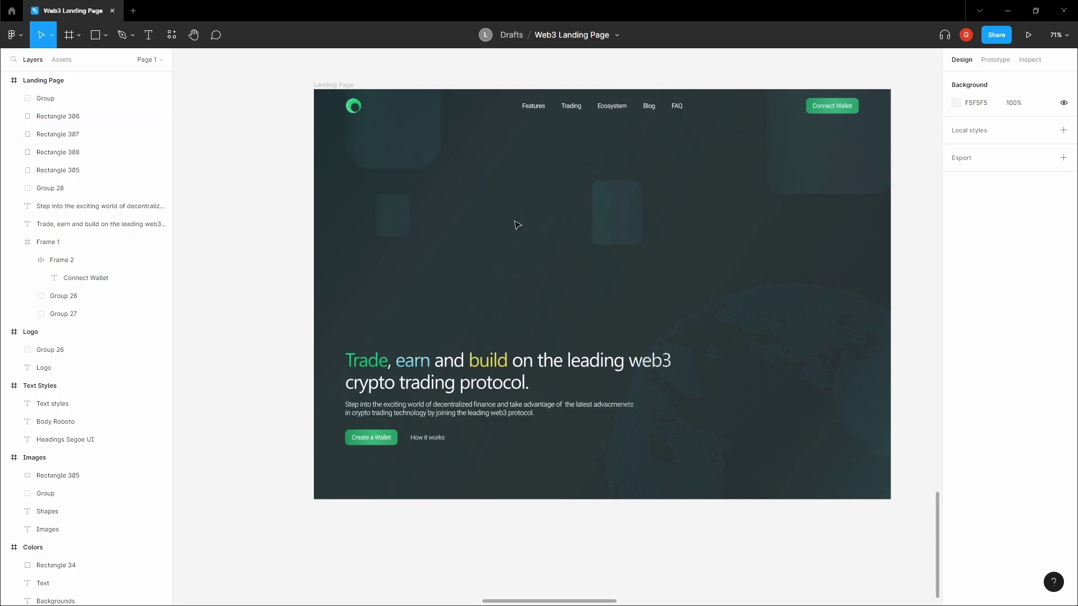
{"action": "left_click", "coordinate": [419, 154]}
{"action": "left_click", "coordinate": [485, 205]}
{"action": "left_click", "coordinate": [785, 335]}
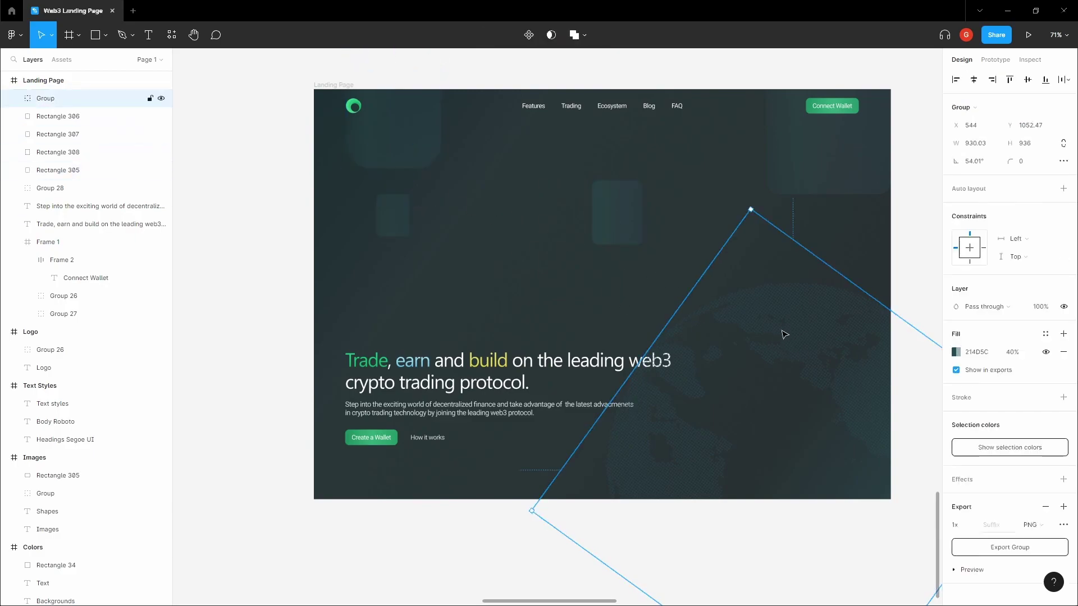
{"action": "left_click", "coordinate": [589, 256]}
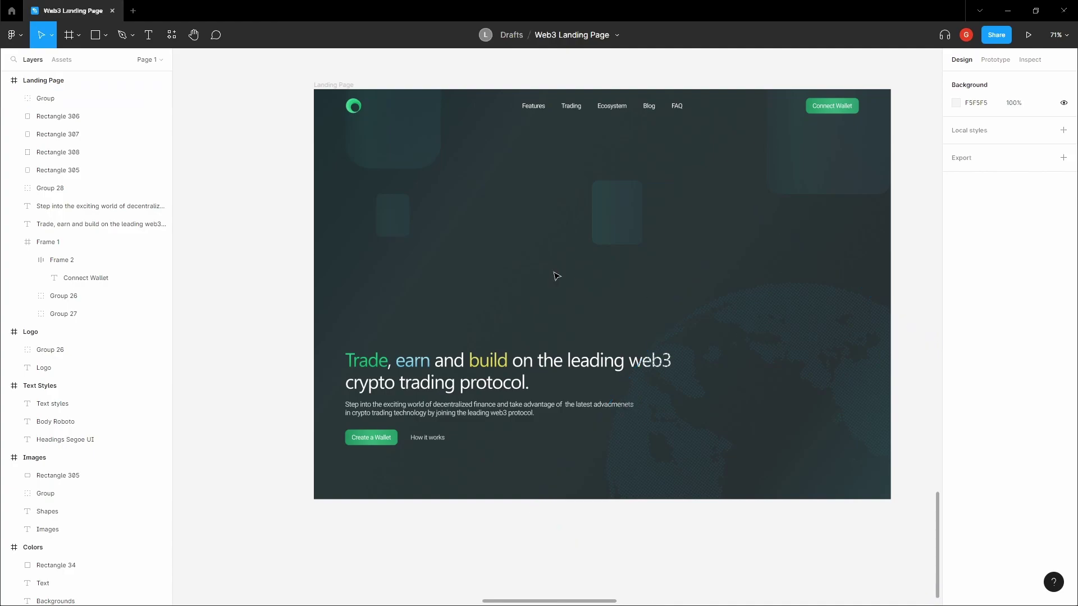